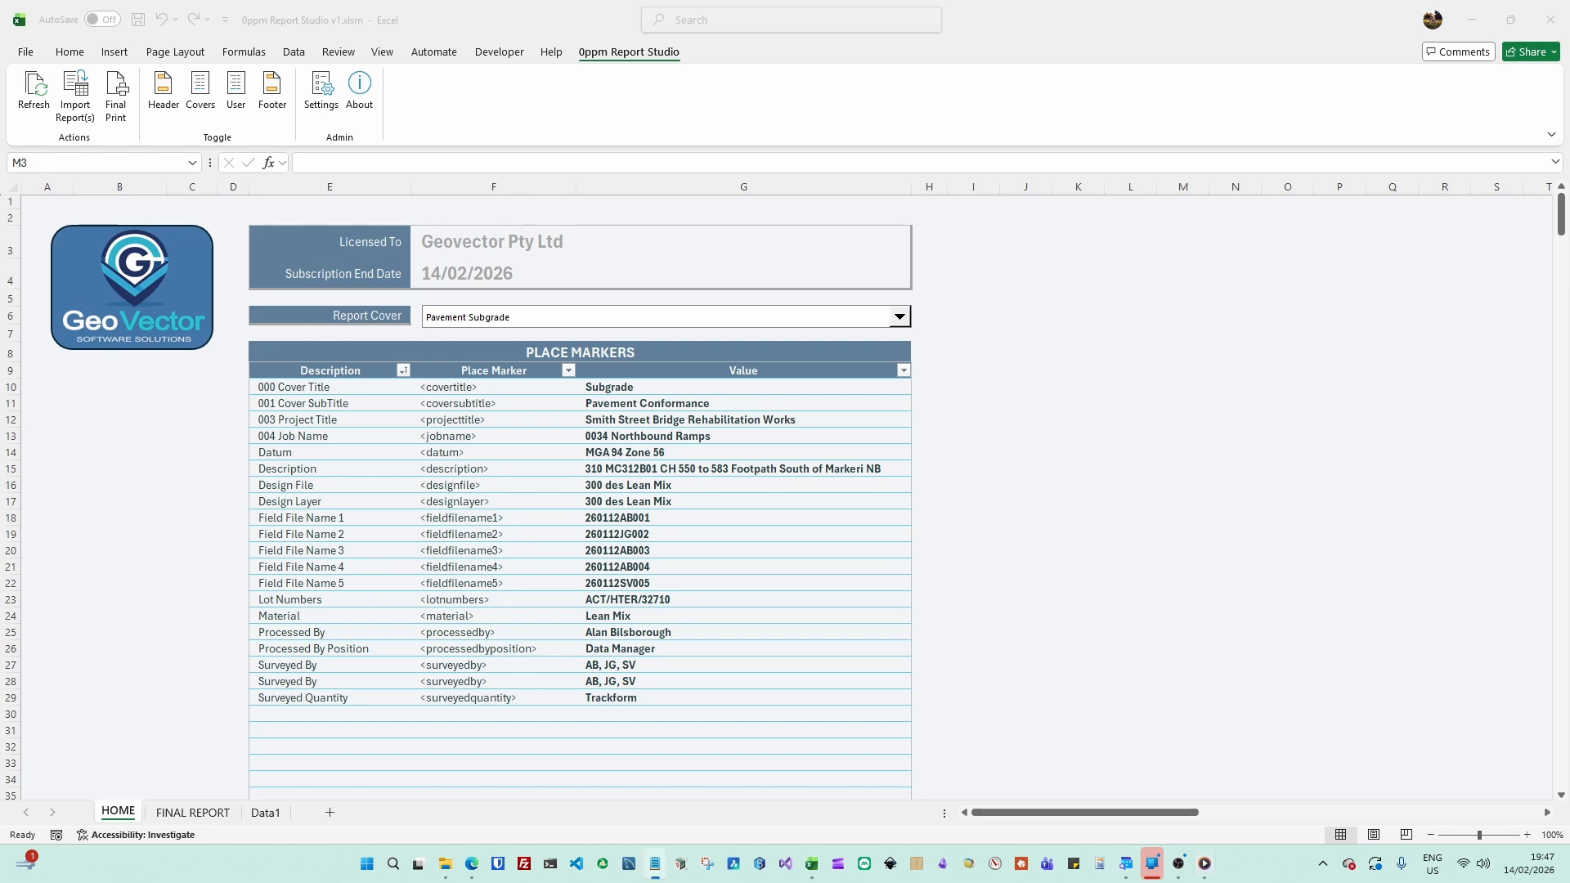
Switch to Notepad and look through the open kerb, footpath, point-to-point, simple list and volume reports before returning to the workbook
{"action": "left_click_drag", "start_coordinate": [1569, 206], "coordinate": [1197, 163]}
{"action": "left_click", "coordinate": [1272, 156]}
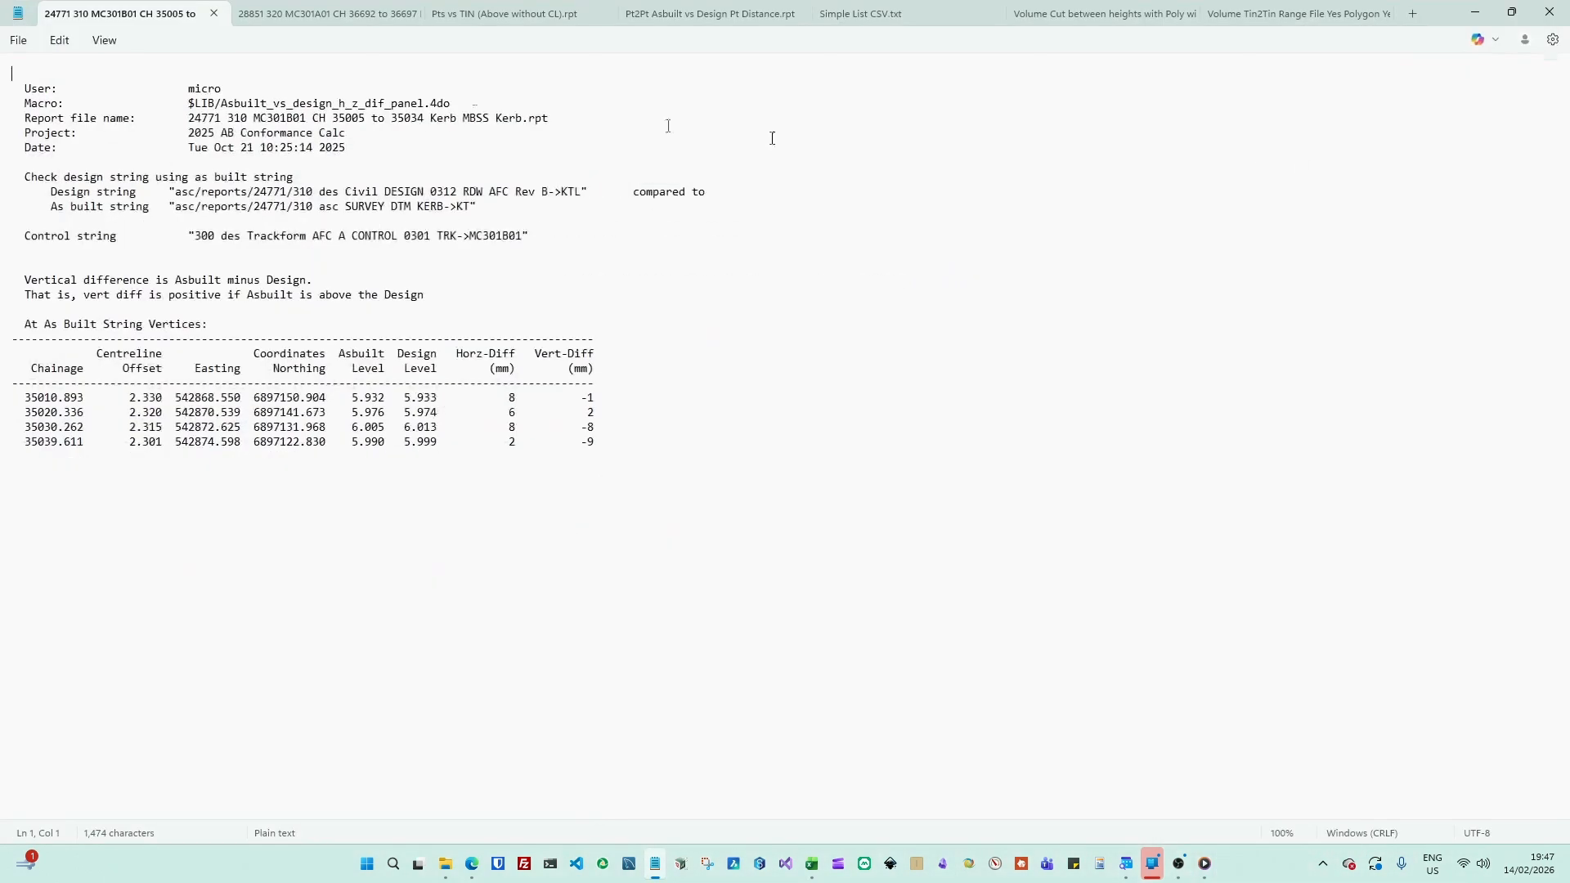
{"action": "left_click", "coordinate": [336, 17]}
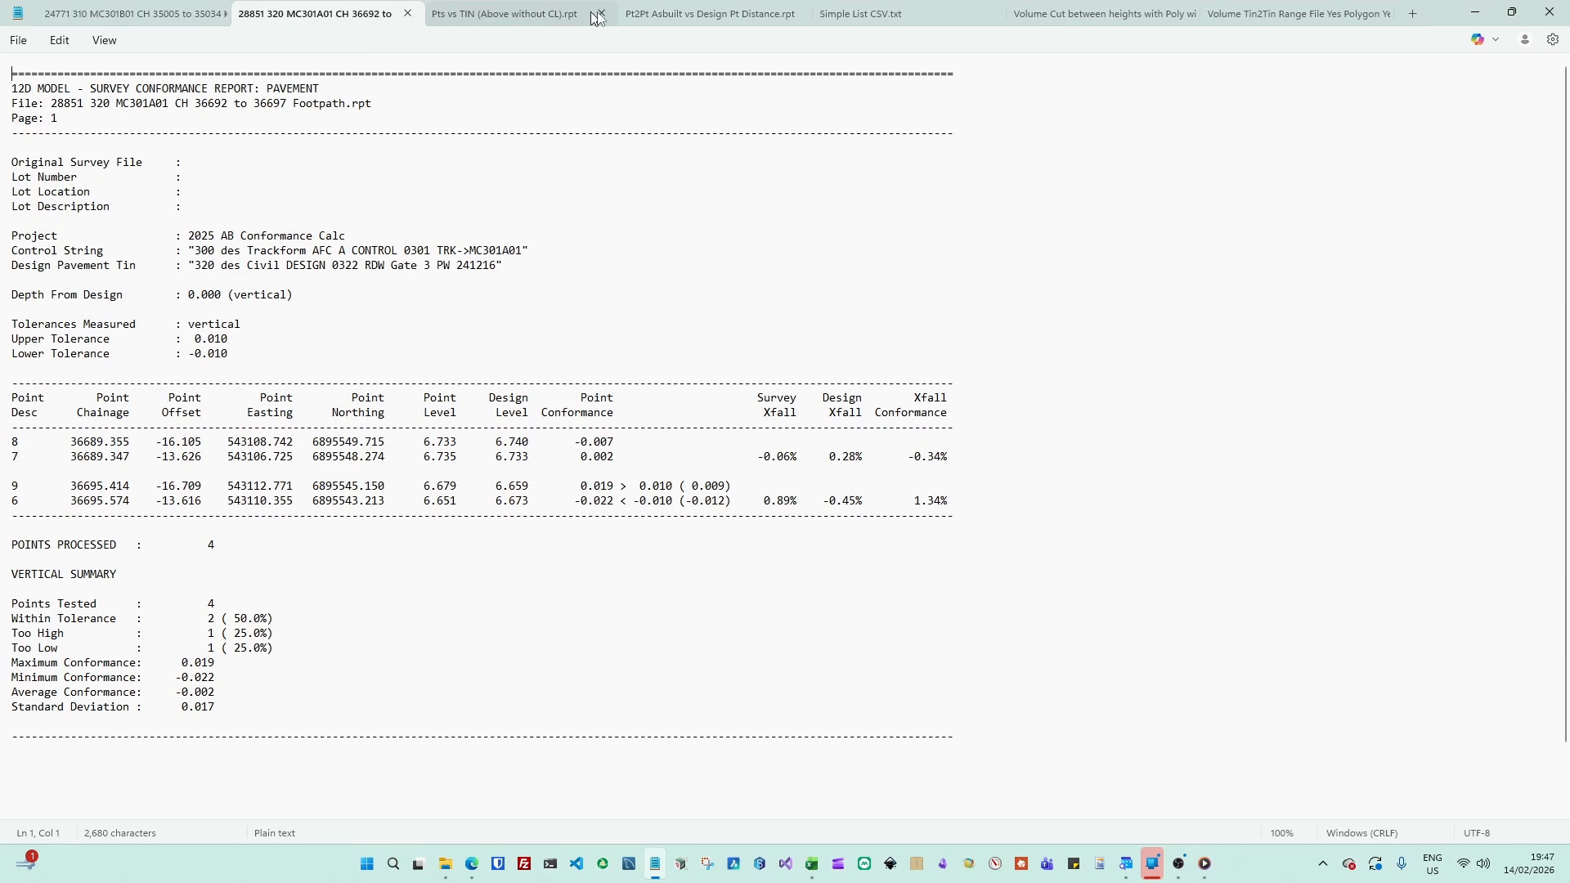
{"action": "left_click", "coordinate": [752, 16]}
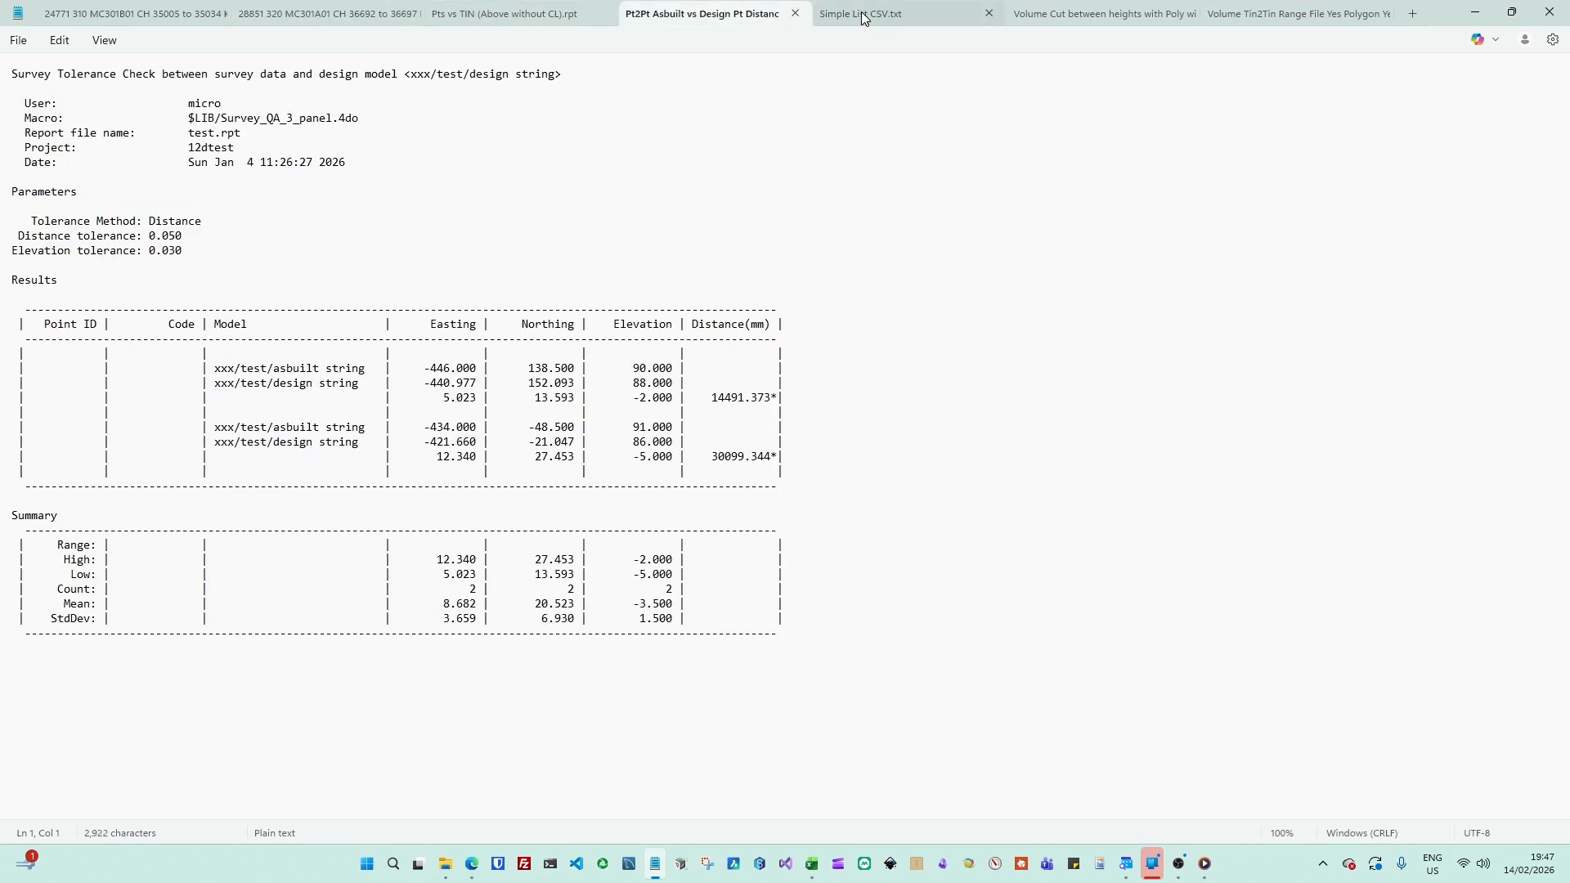
{"action": "left_click", "coordinate": [864, 16]}
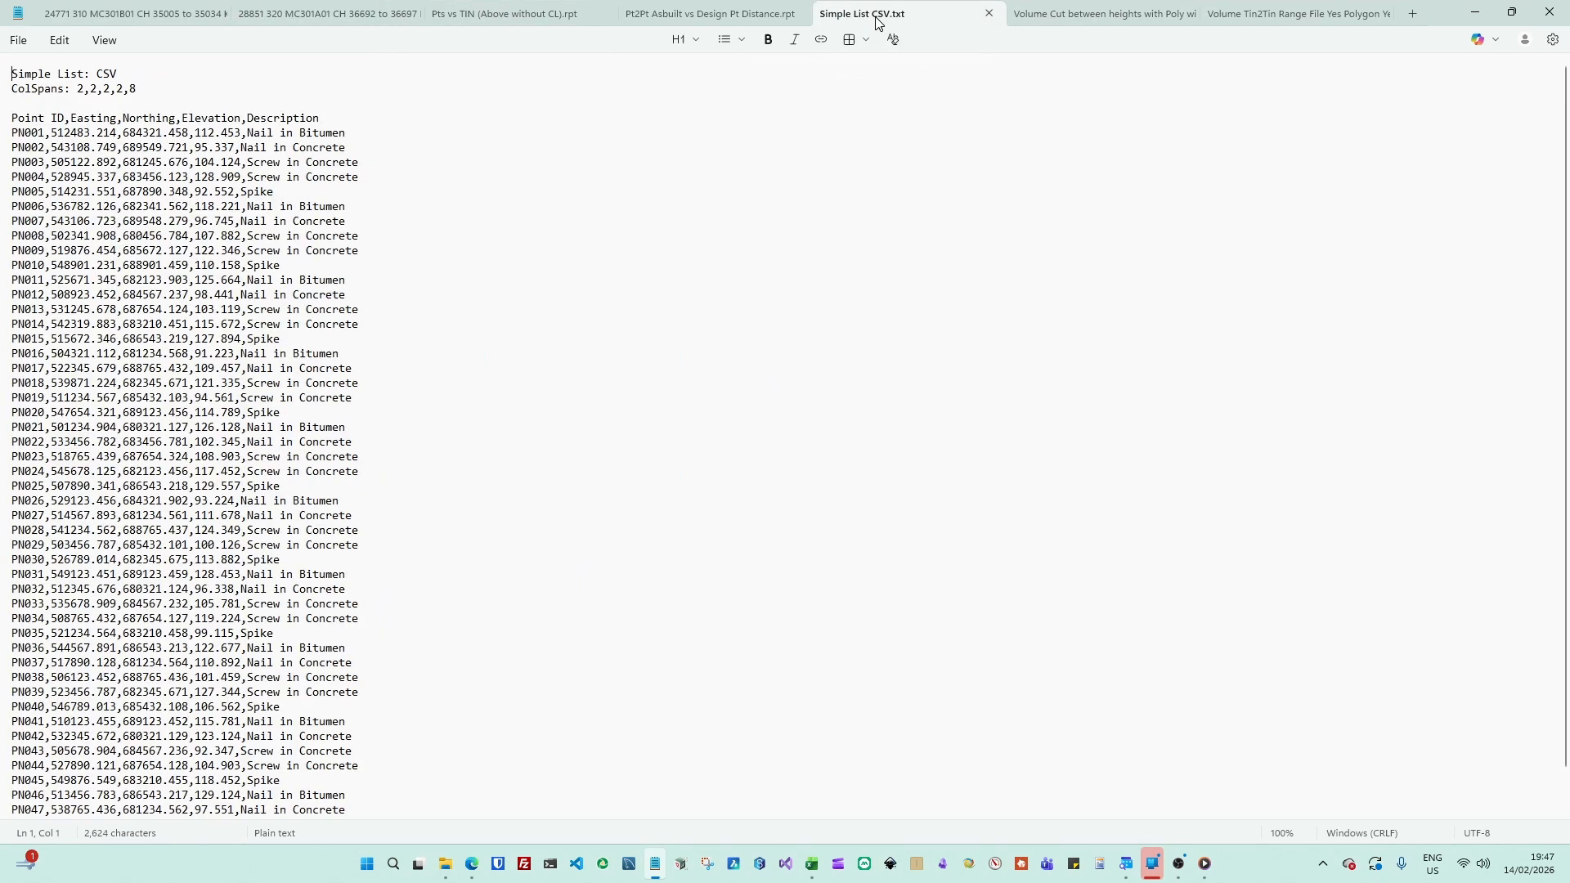
{"action": "left_click", "coordinate": [1072, 16]}
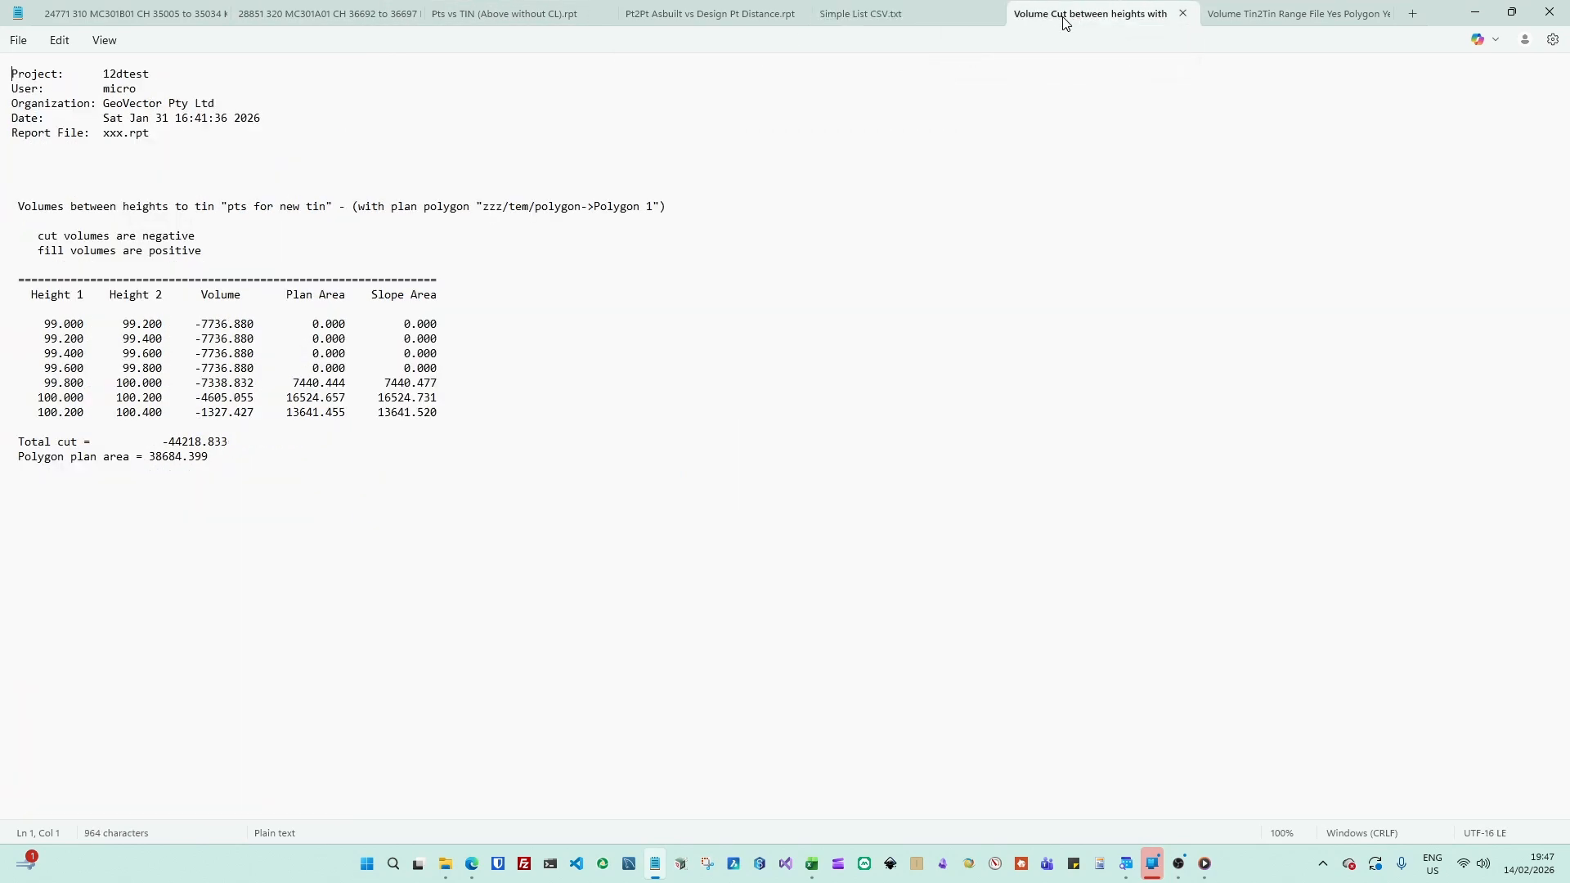
{"action": "left_click", "coordinate": [1239, 15]}
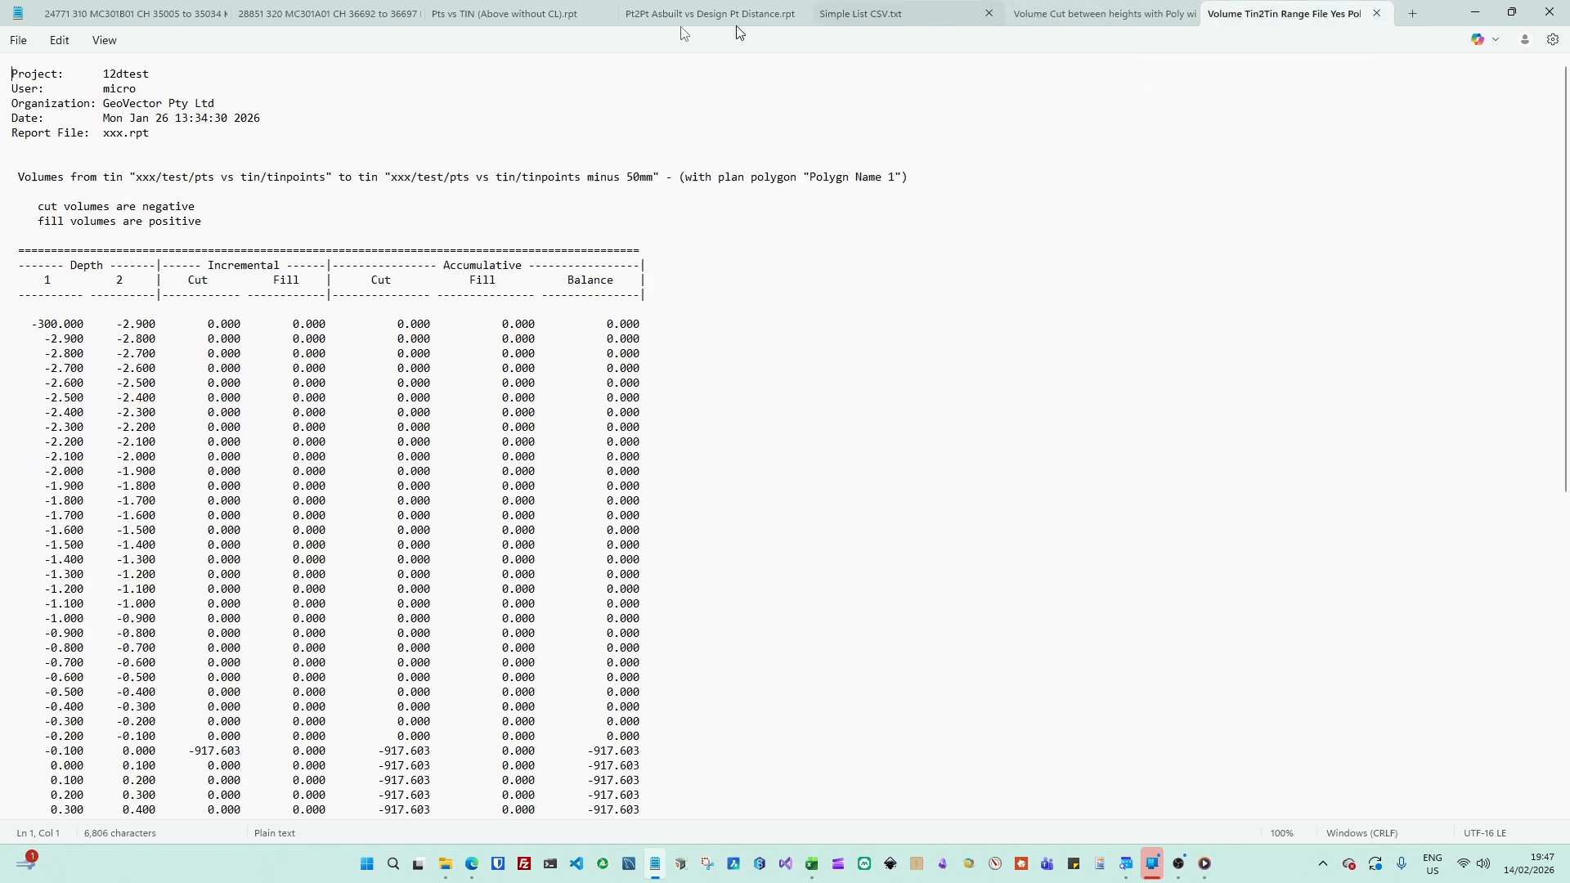
{"action": "left_click", "coordinate": [316, 18]}
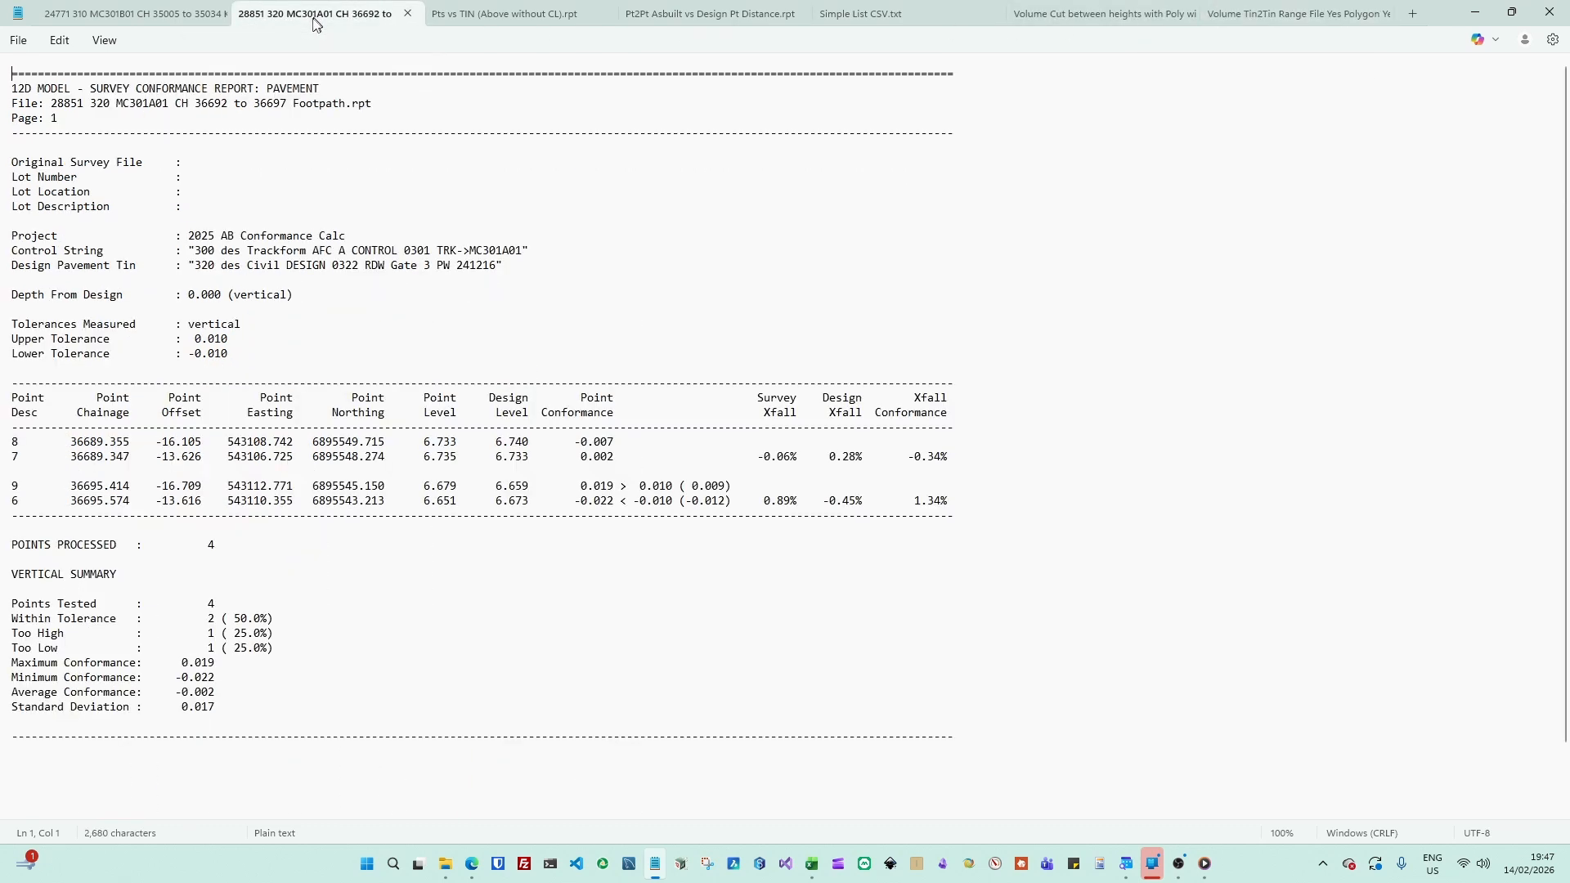
{"action": "left_click", "coordinate": [156, 20]}
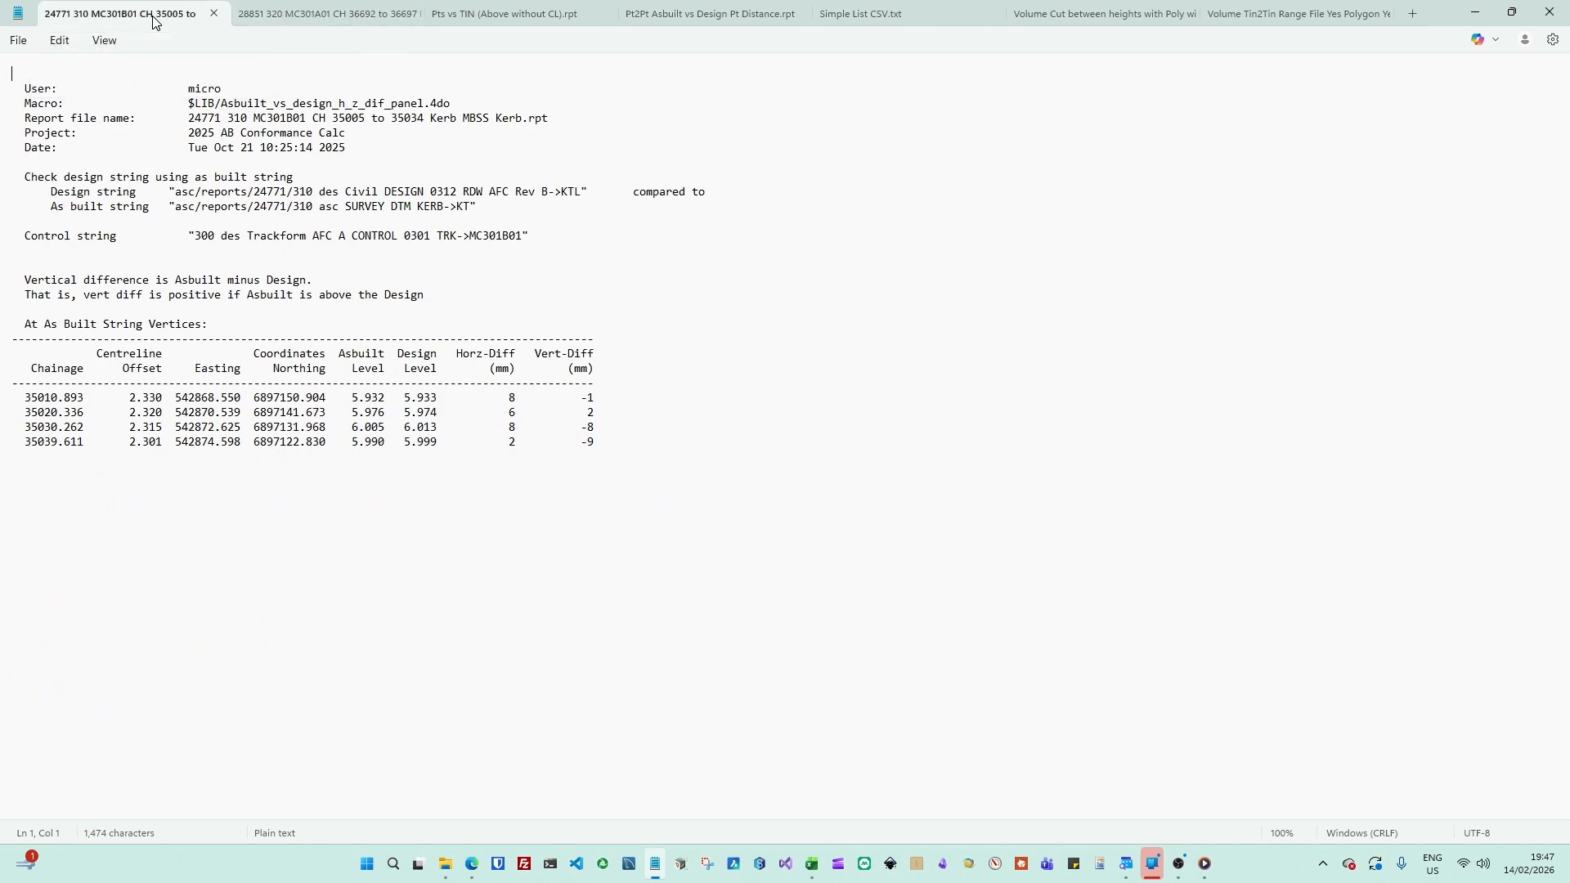
{"action": "left_click", "coordinate": [849, 15]}
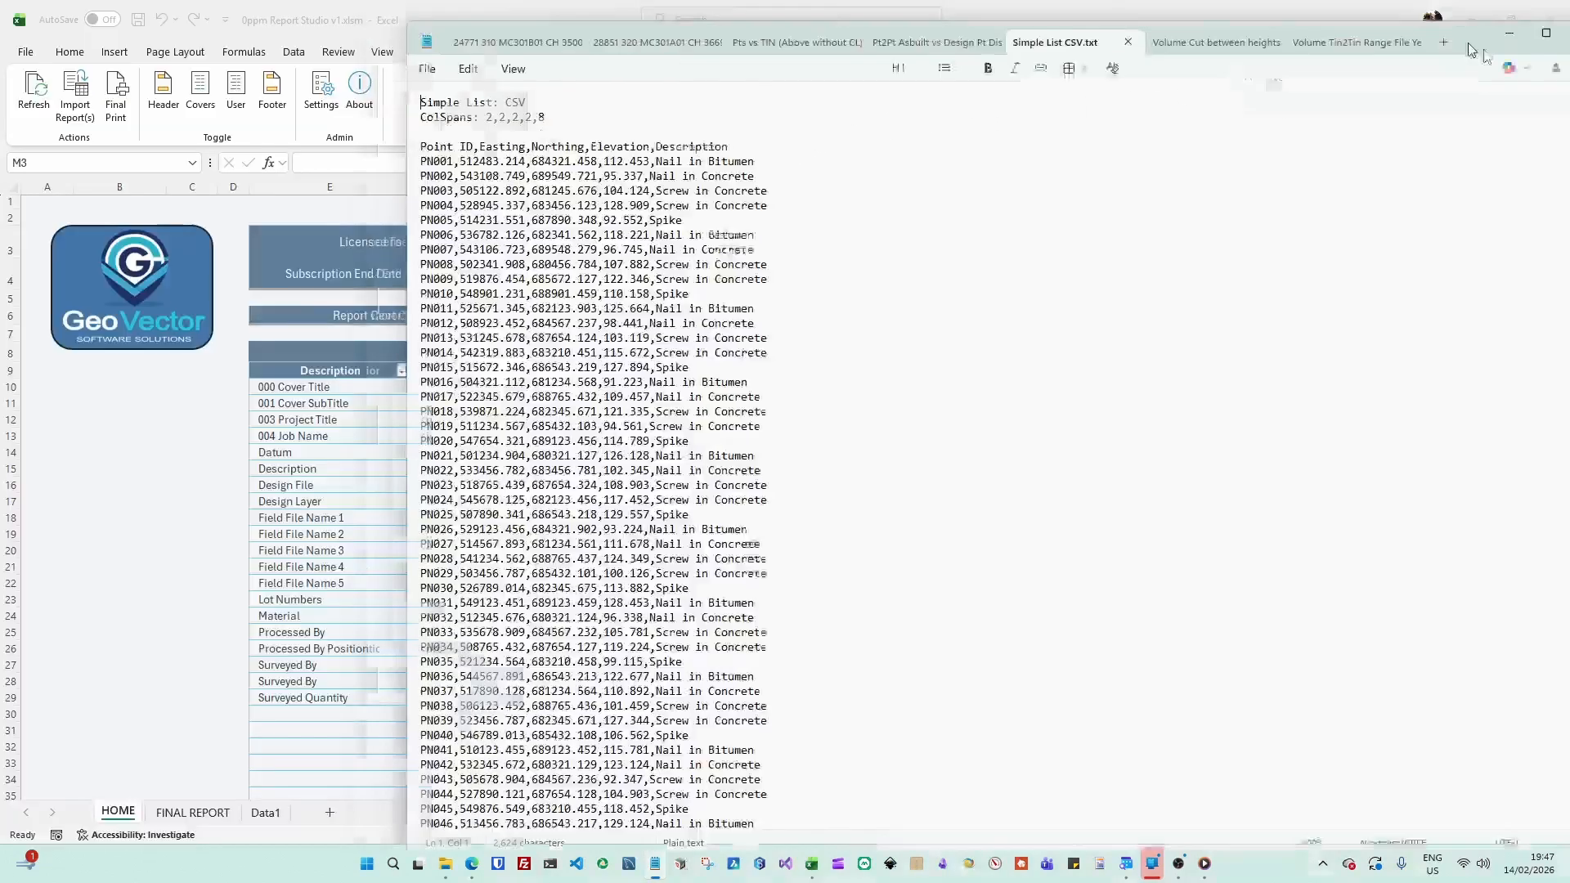
{"action": "left_click", "coordinate": [1475, 11]}
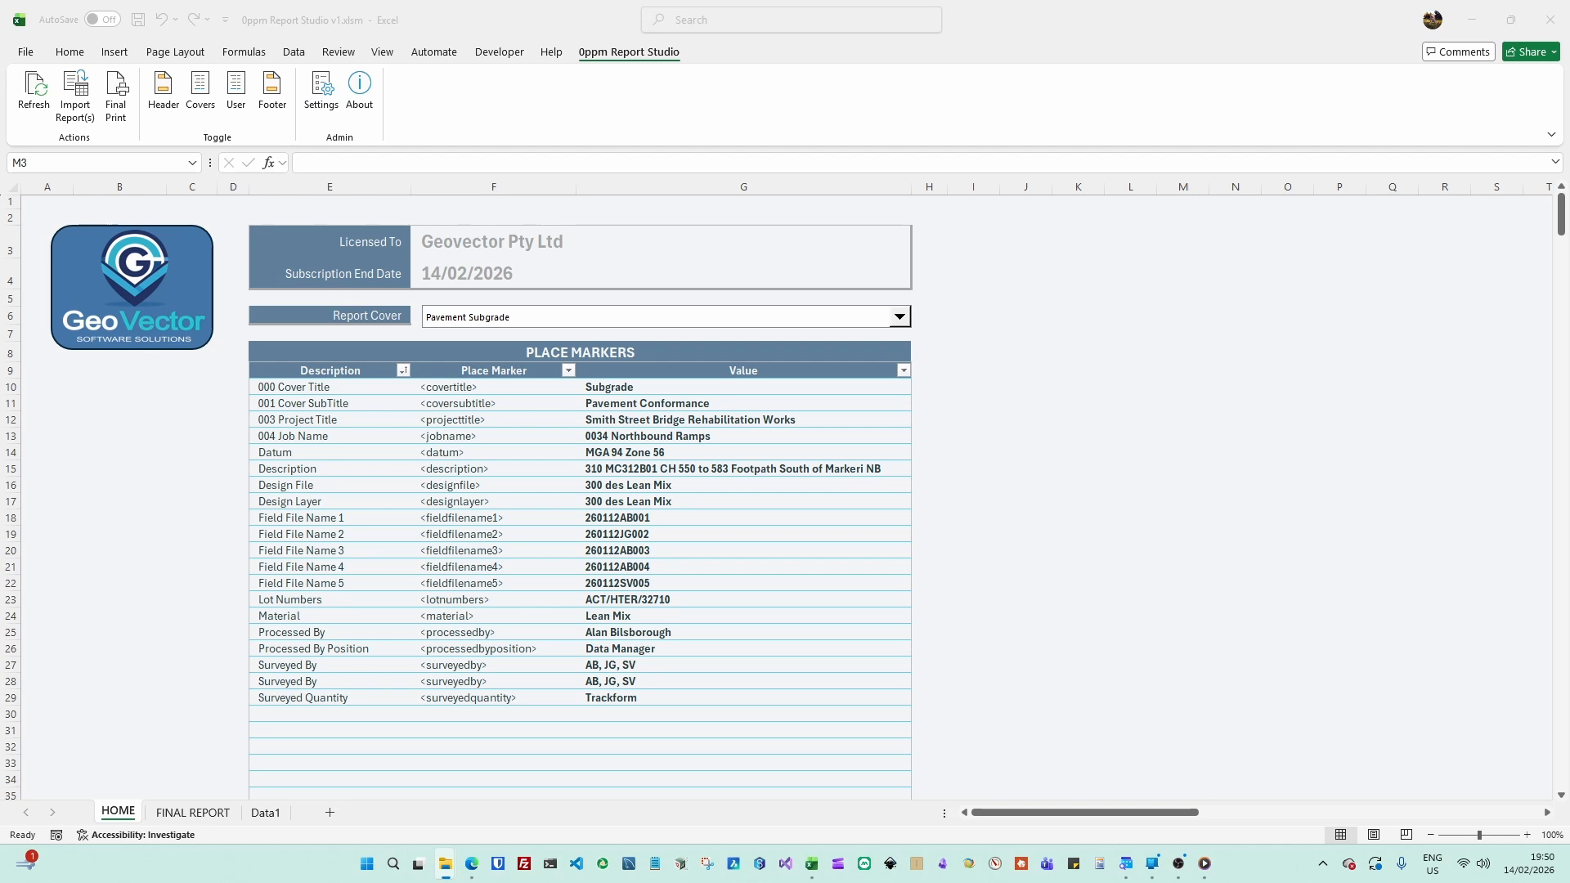
Switch to File Explorer and unblock 0ppm Report Studio v1.xlsm in its file properties, then return to the workbook
{"action": "left_click", "coordinate": [446, 864]}
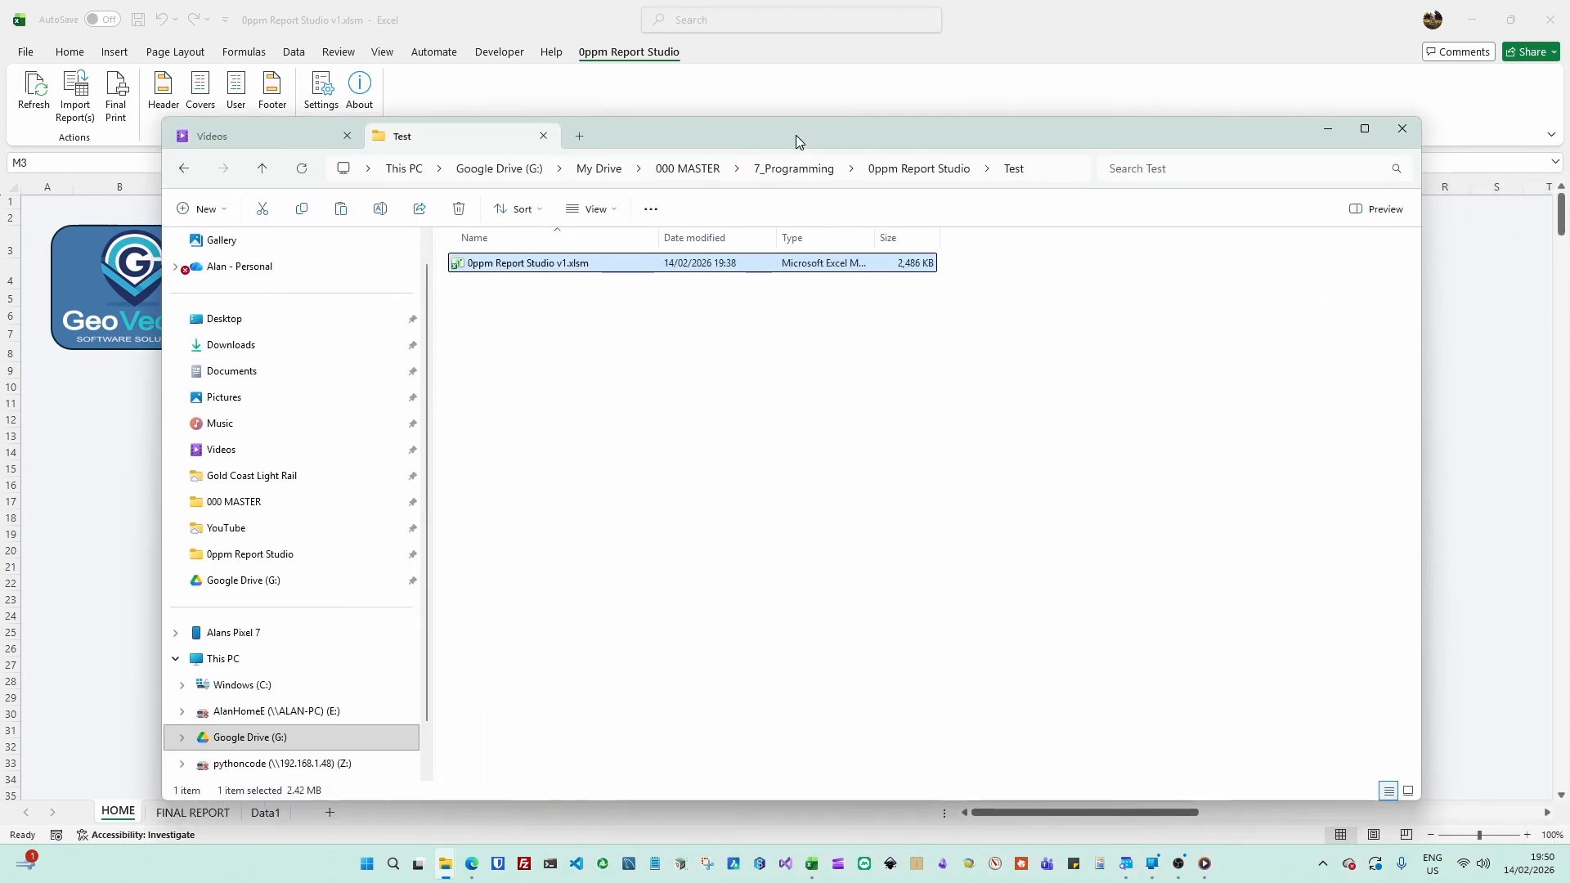
{"action": "left_click_drag", "start_coordinate": [796, 135], "coordinate": [748, 103]}
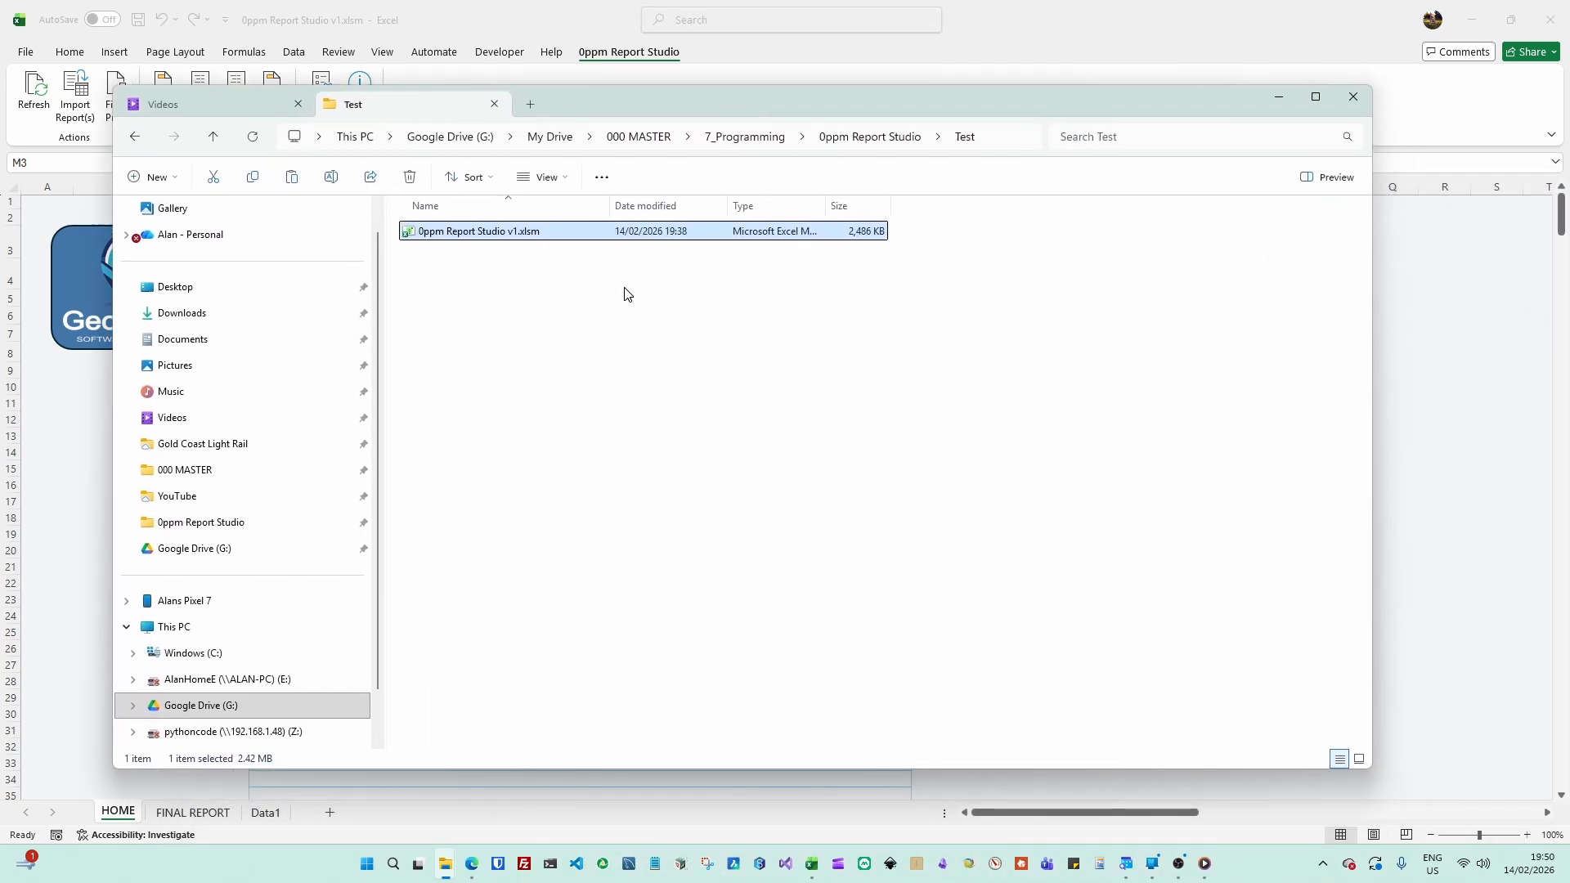
{"action": "right_click", "coordinate": [487, 236]}
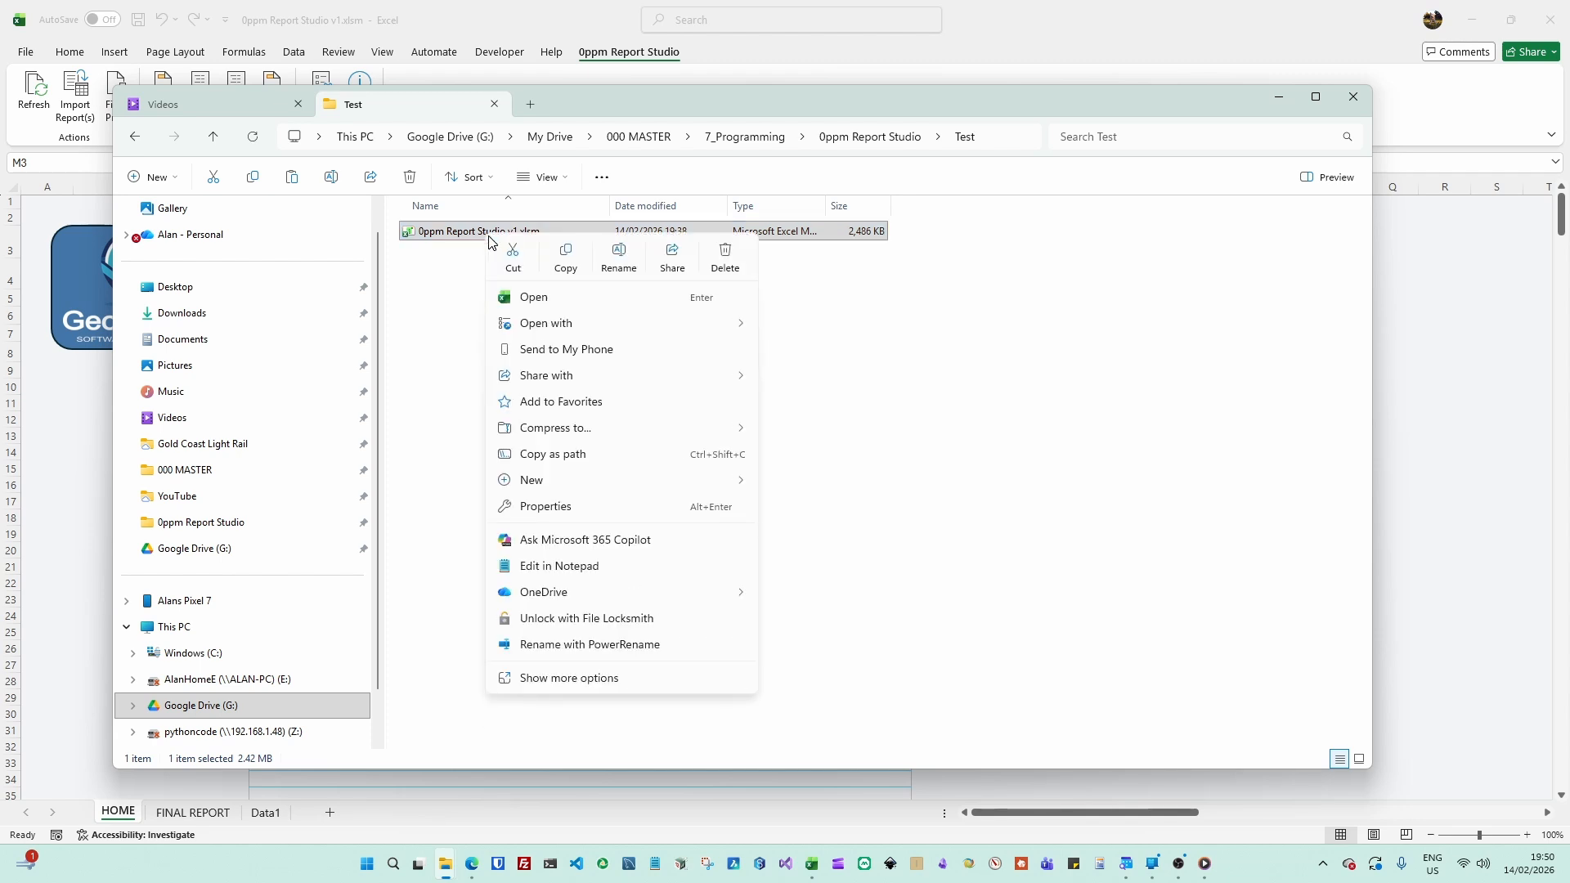
{"action": "left_click", "coordinate": [546, 506]}
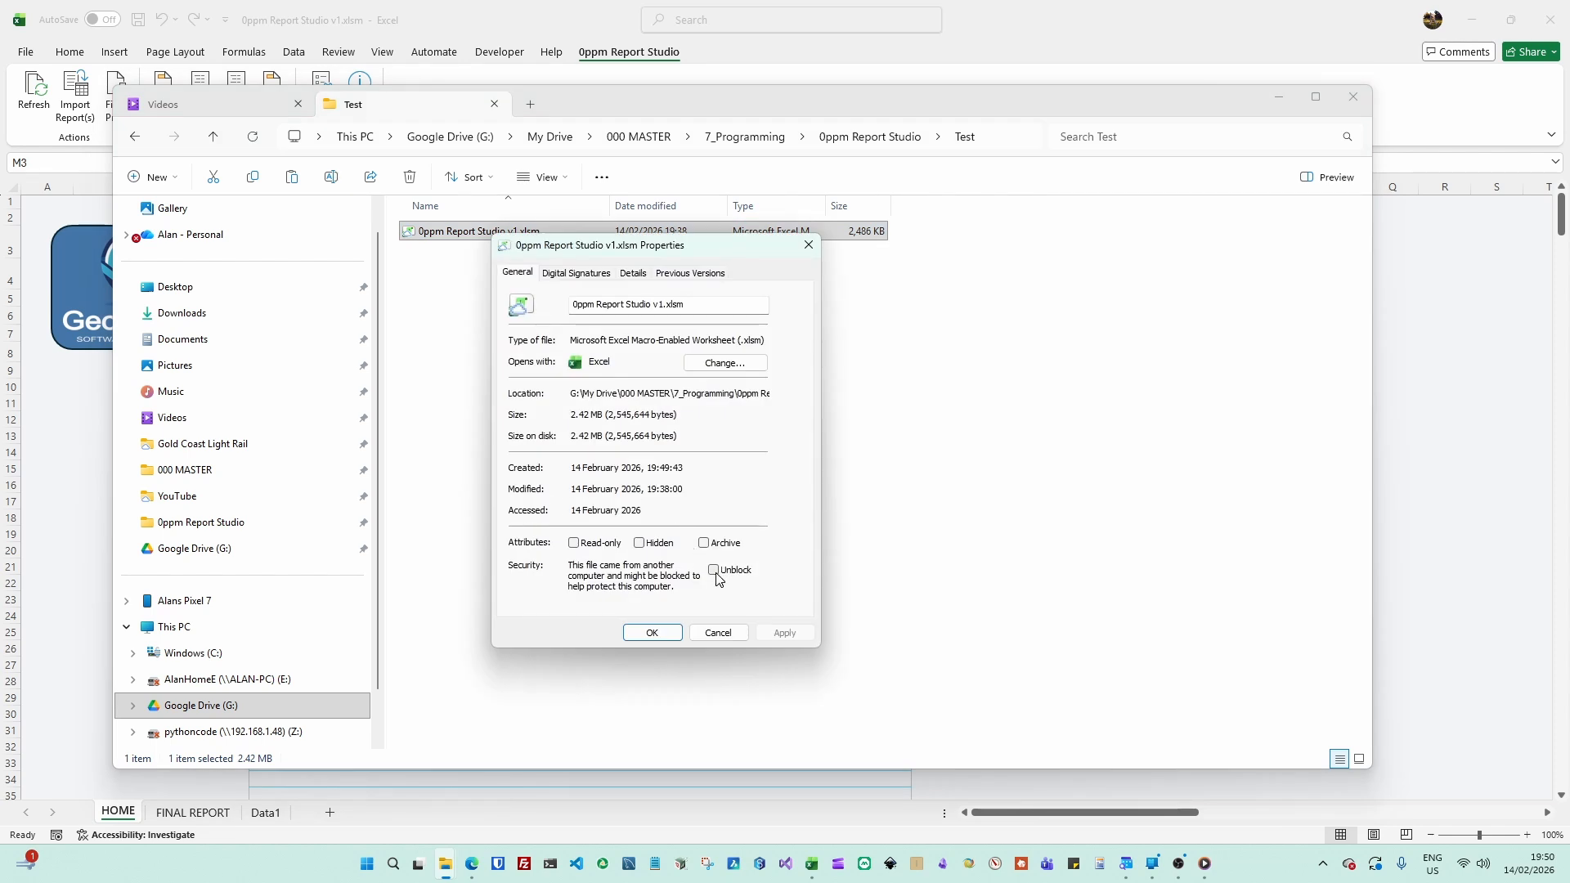
{"action": "left_click", "coordinate": [714, 570]}
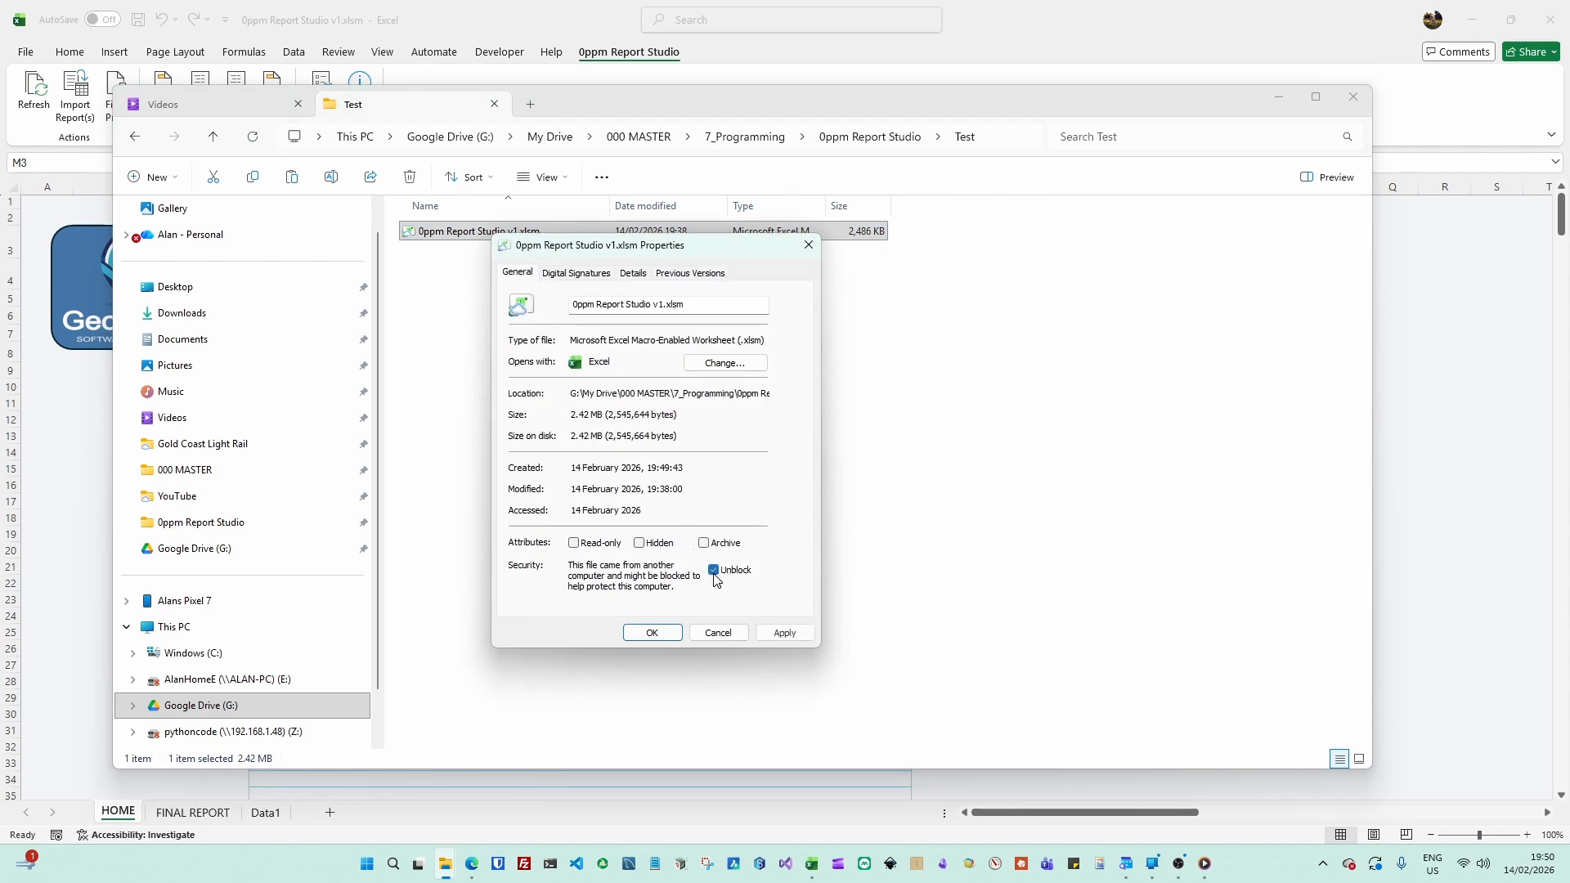
{"action": "left_click", "coordinate": [653, 634]}
{"action": "left_click", "coordinate": [1281, 98]}
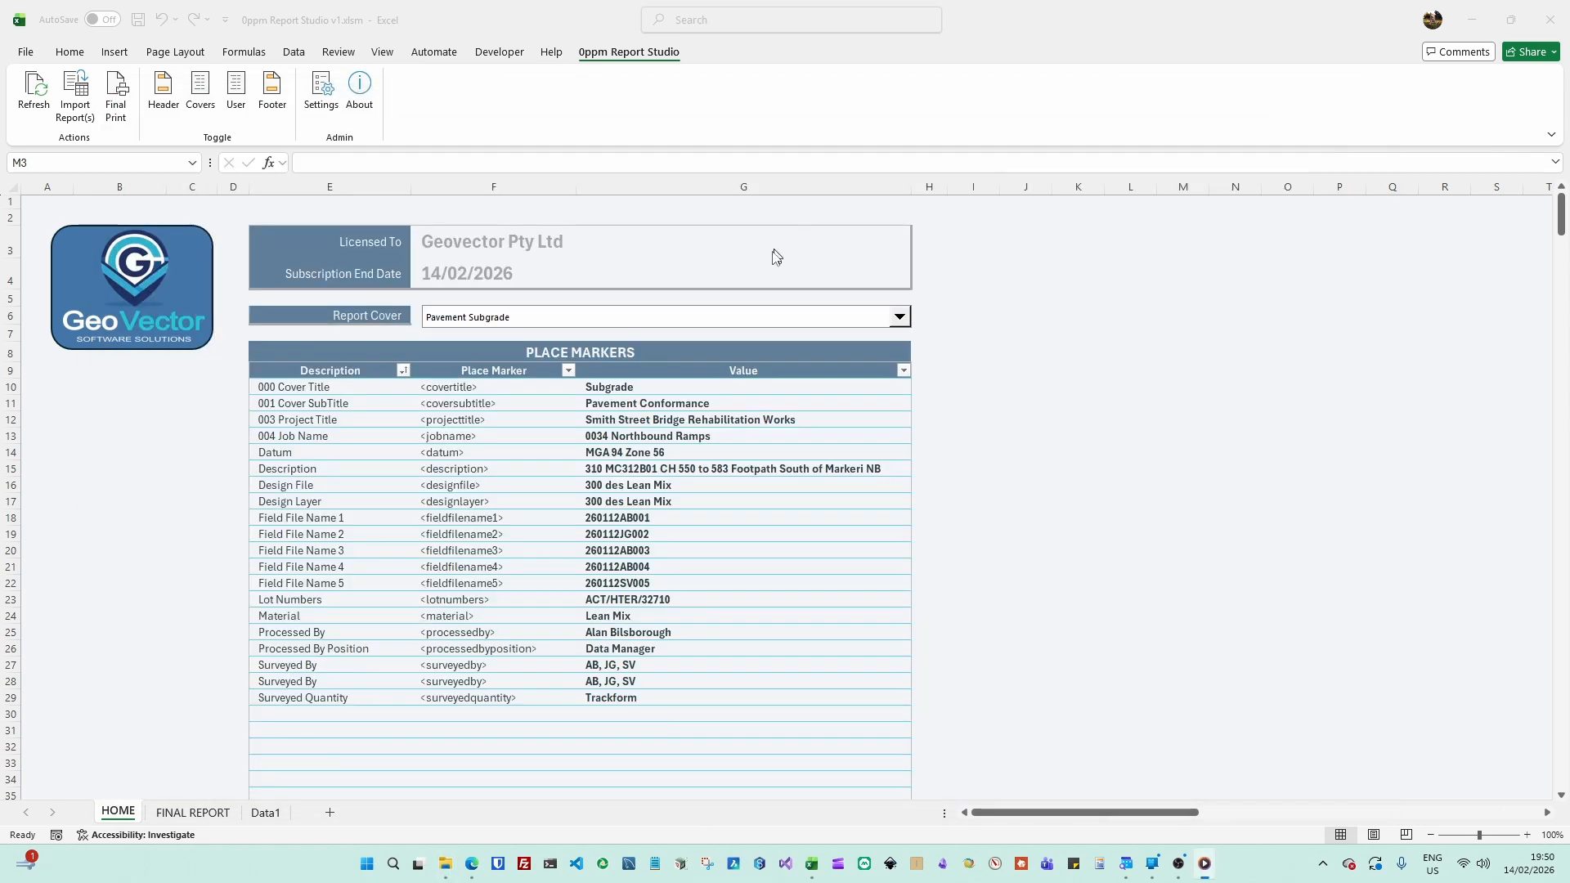
Open the Trust Center's Macro Settings in the Excel options to review them
{"action": "left_click", "coordinate": [30, 52]}
{"action": "left_click", "coordinate": [37, 815]}
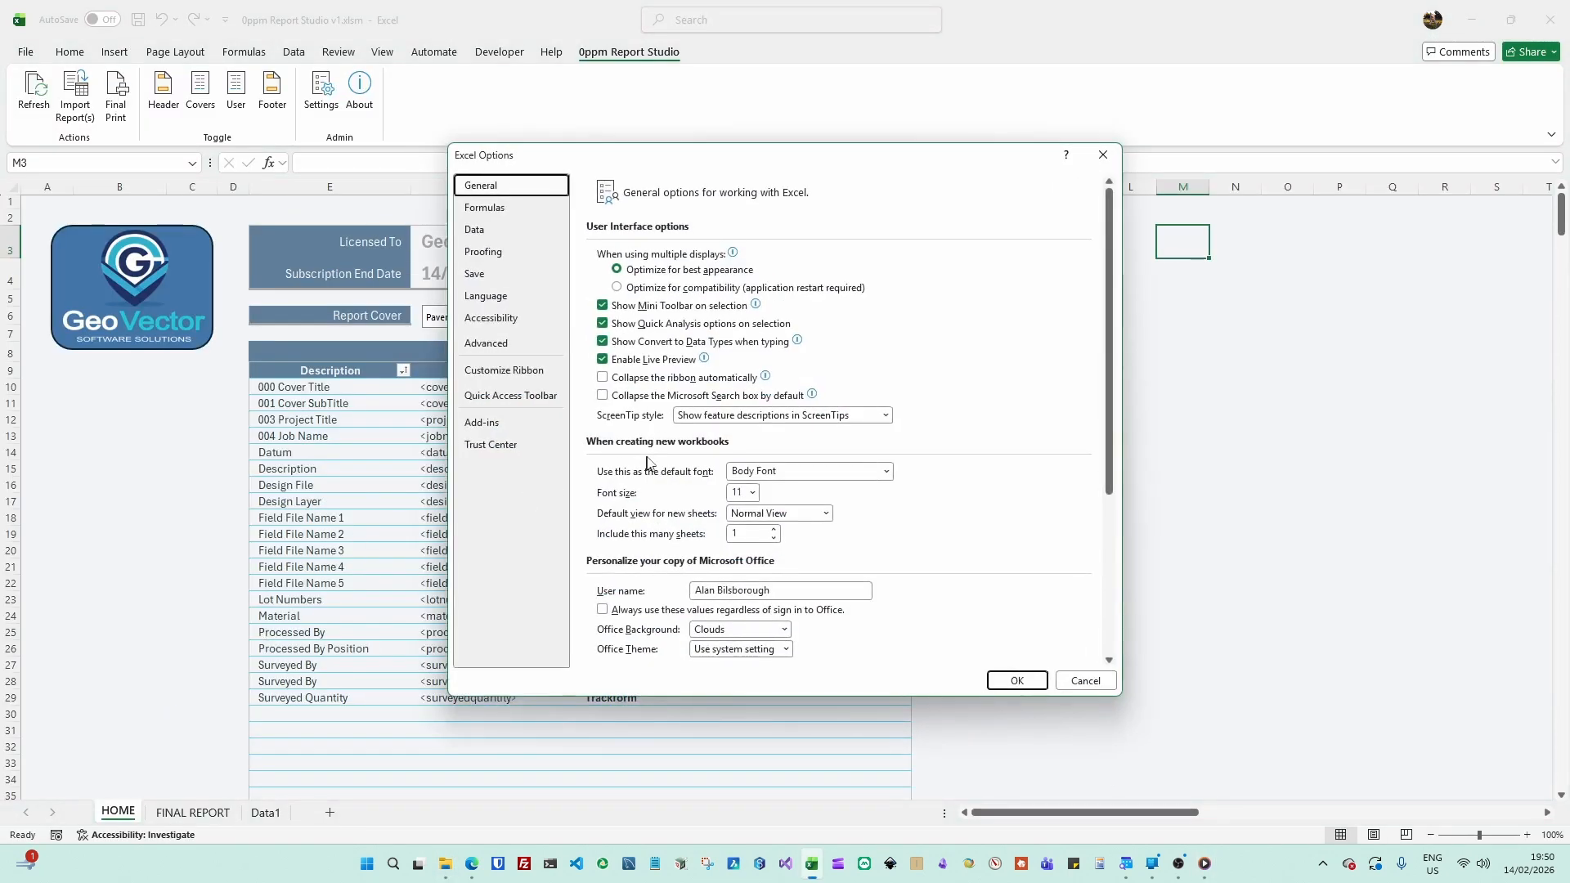
{"action": "left_click", "coordinate": [505, 444]}
{"action": "left_click", "coordinate": [1024, 344]}
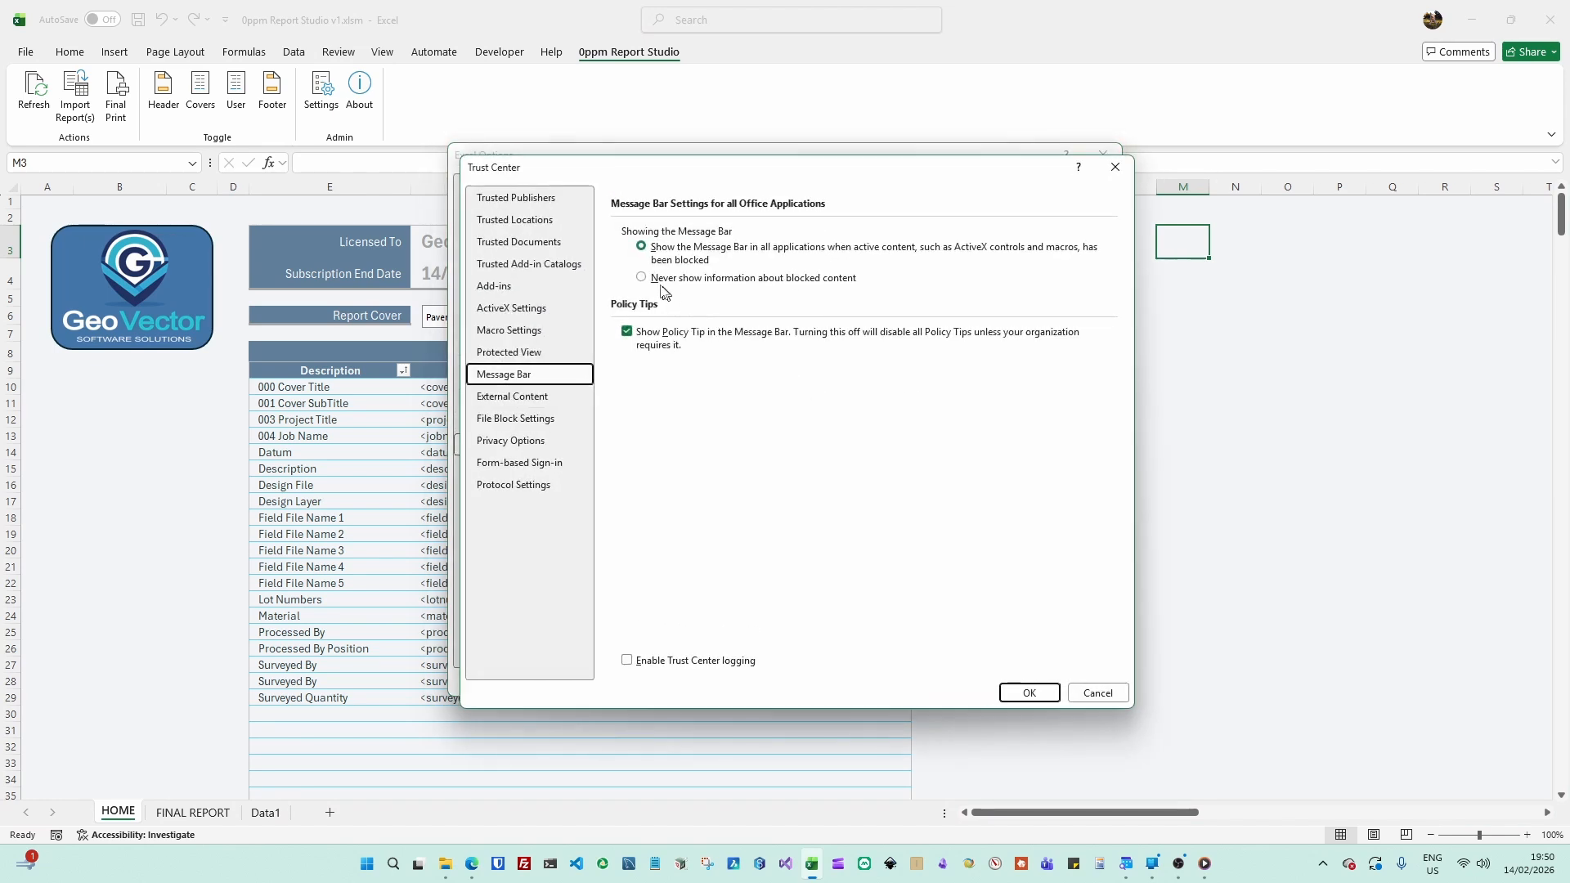
{"action": "left_click", "coordinate": [515, 328]}
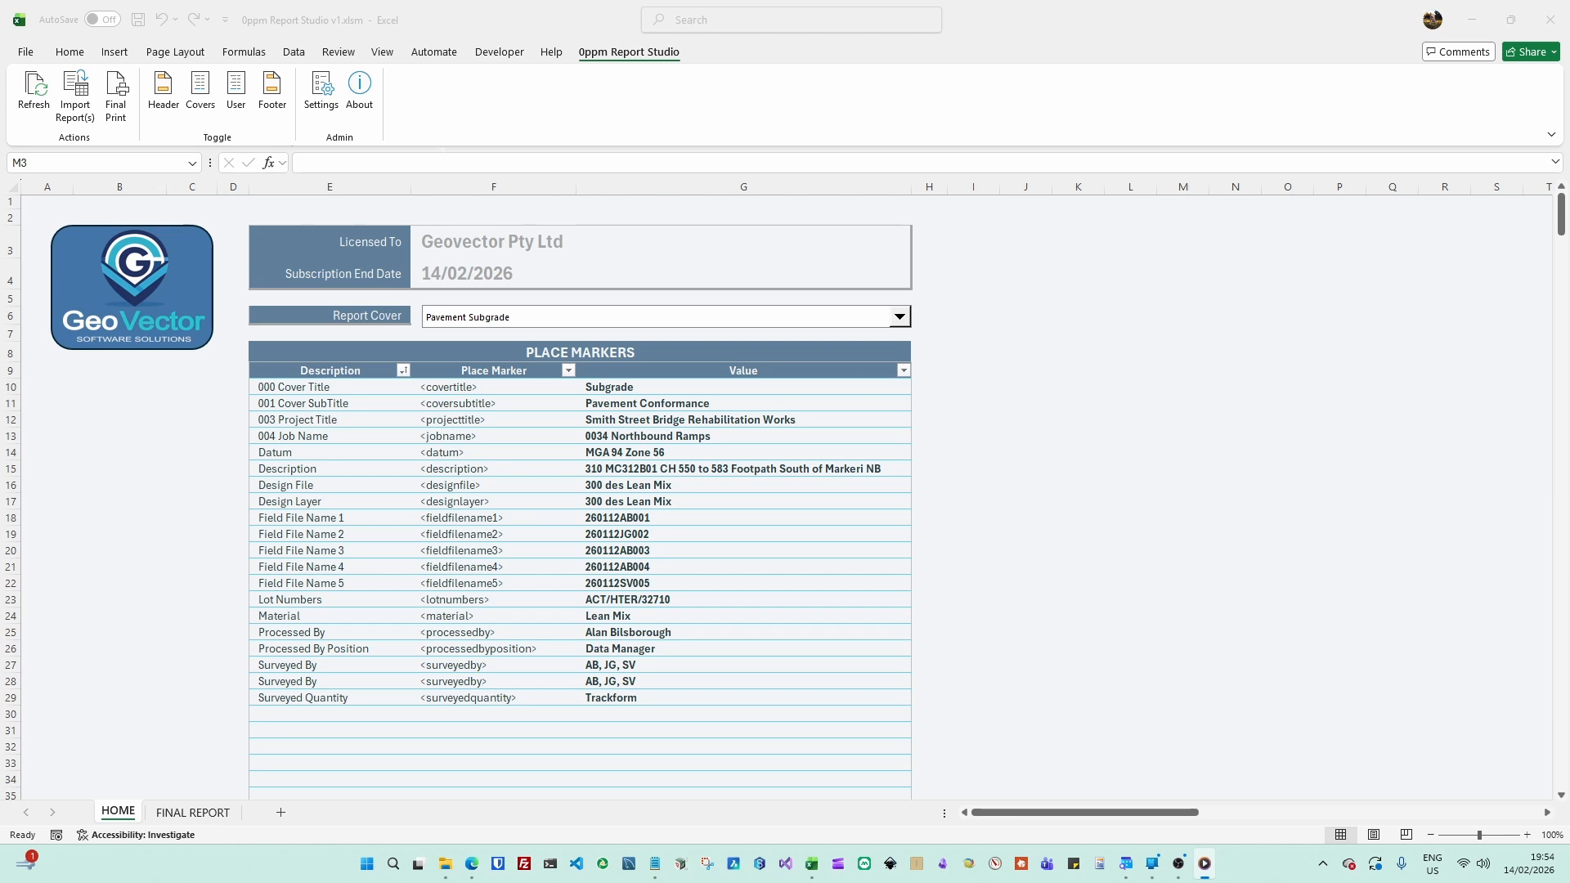
Open report importing and paste the copied Ocean Street Kerb pavement conformance report as manual text, checking it from its start
{"action": "left_click", "coordinate": [450, 127]}
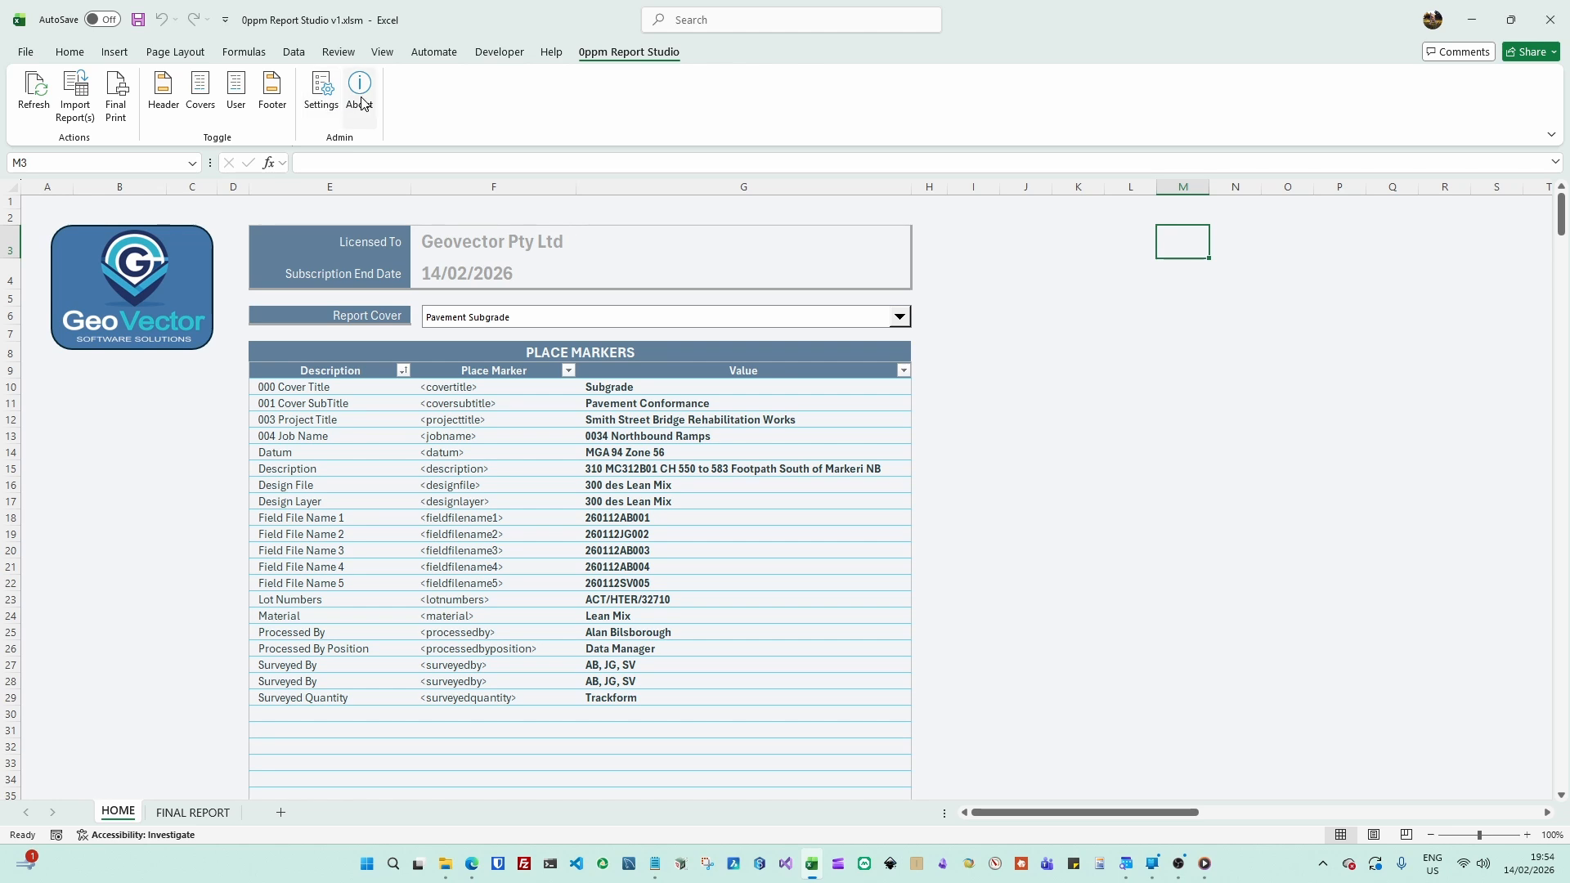
{"action": "left_click", "coordinate": [75, 96]}
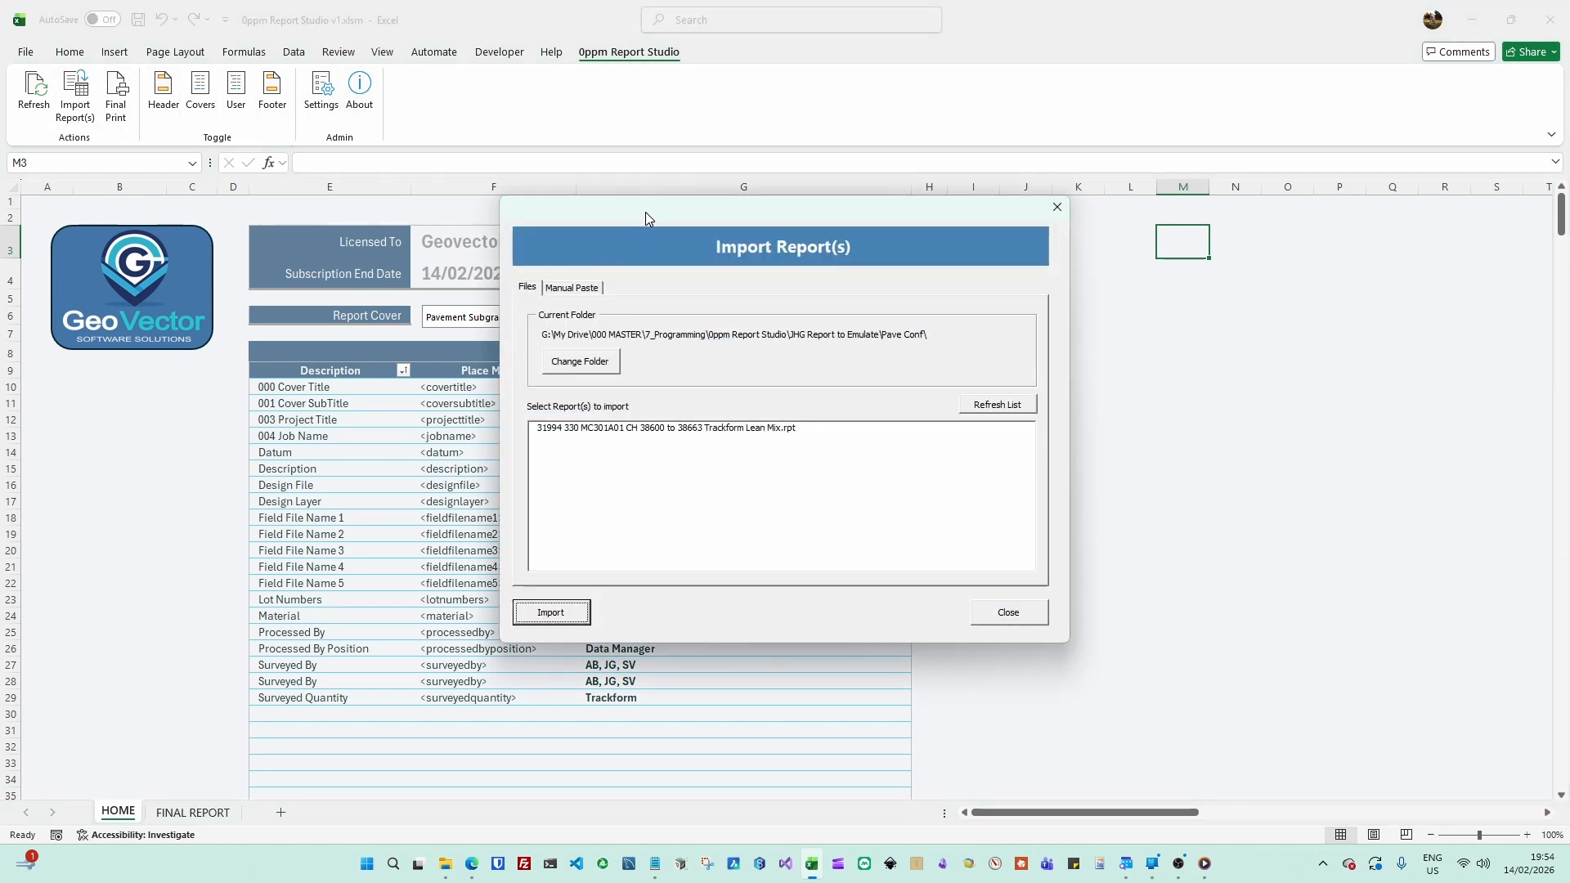
{"action": "left_click_drag", "start_coordinate": [646, 213], "coordinate": [522, 209]}
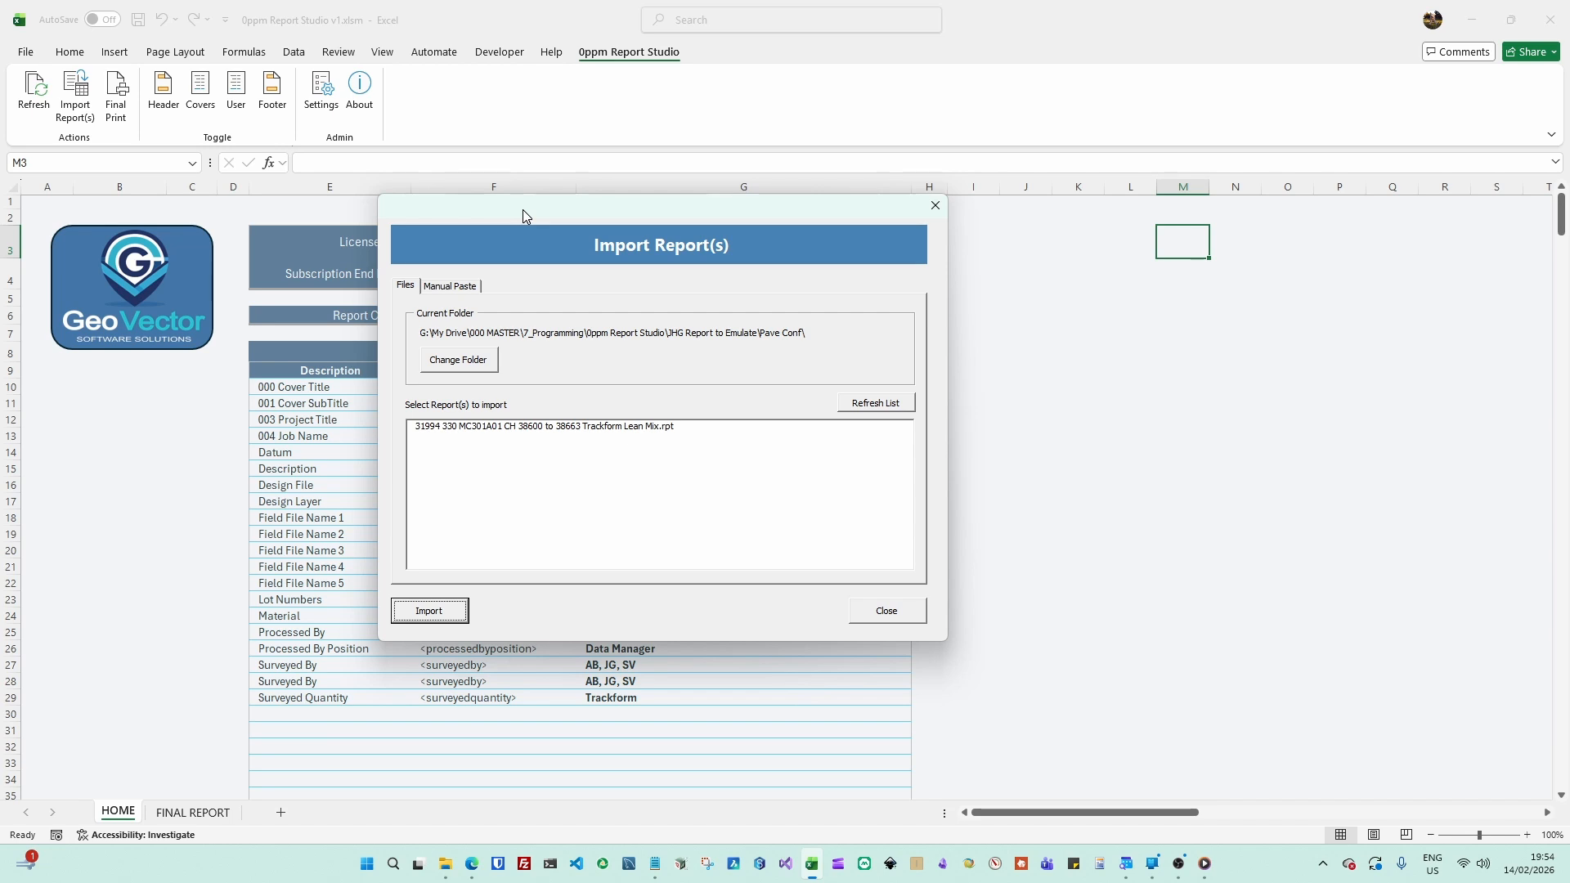
{"action": "left_click", "coordinate": [453, 286]}
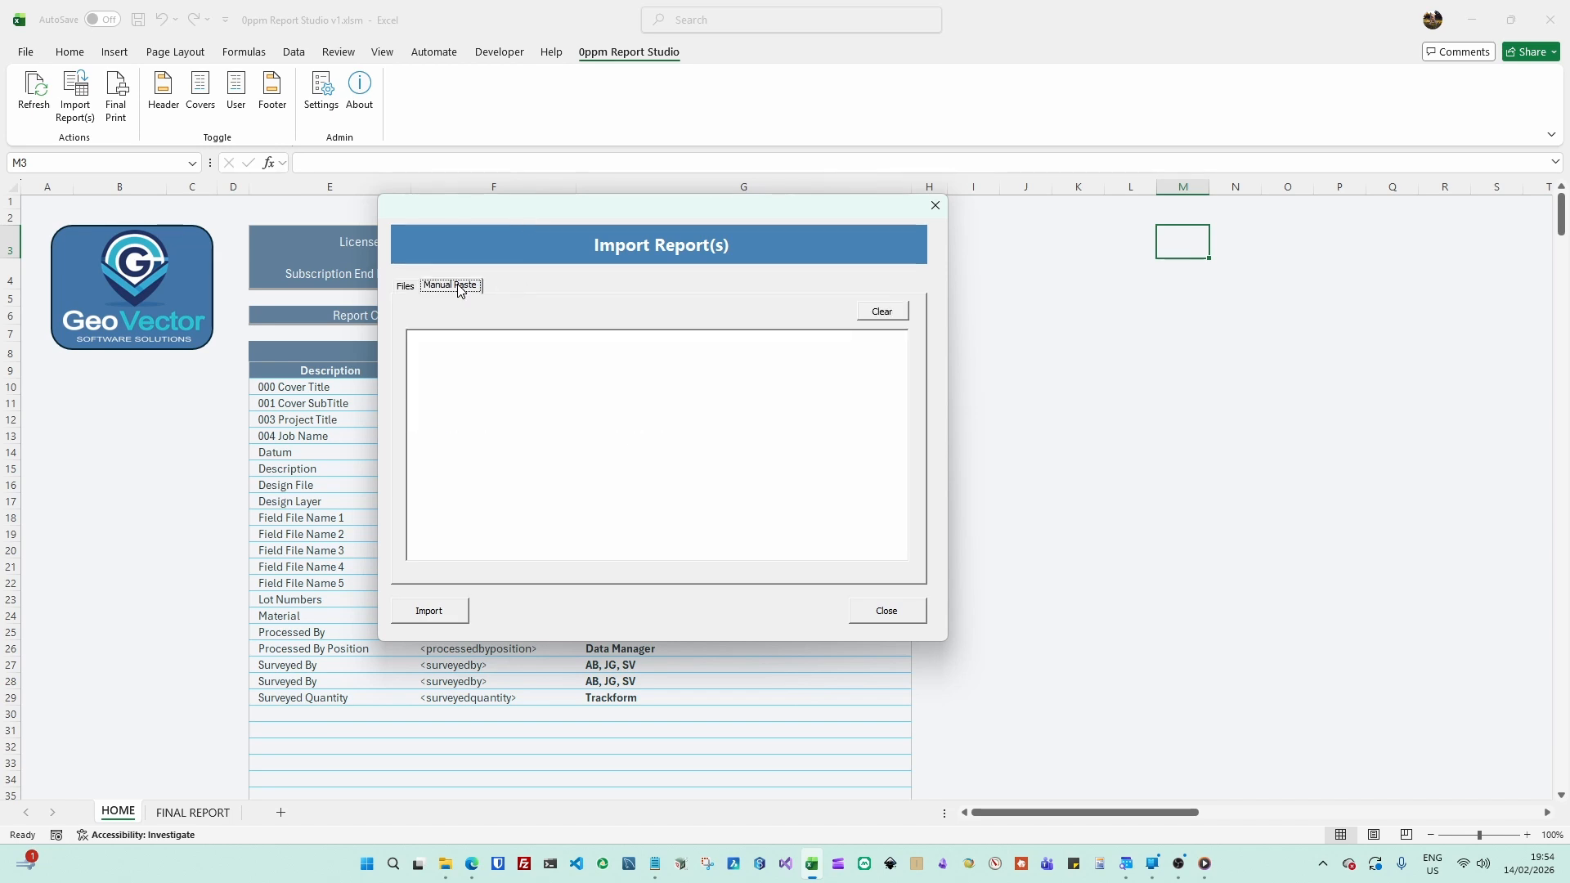
{"action": "key", "text": "ctrl+v"}
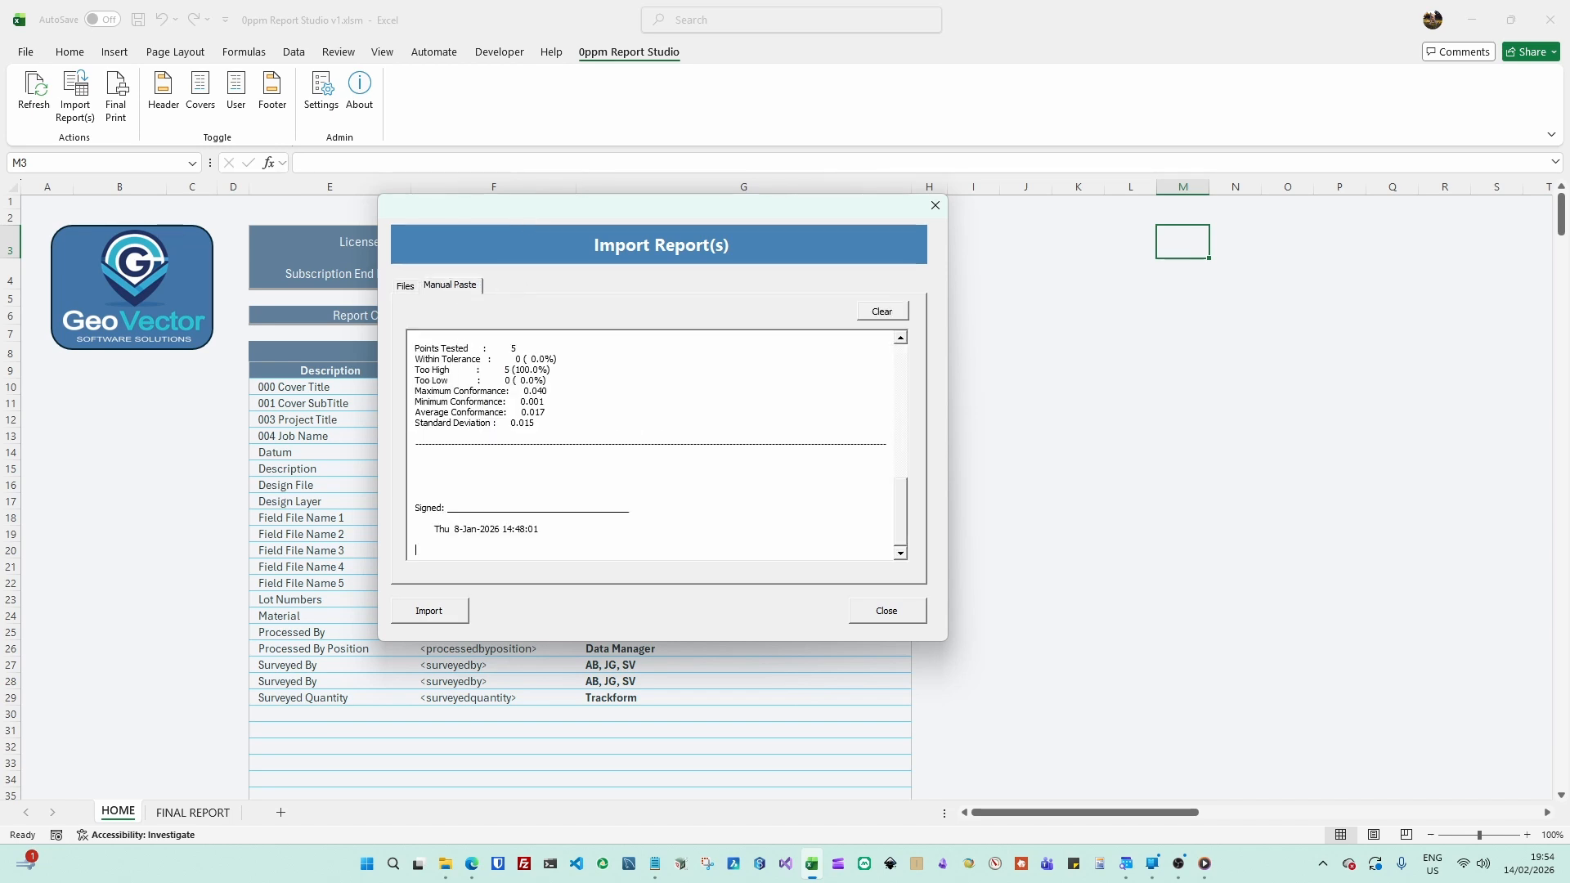
{"action": "left_click_drag", "start_coordinate": [905, 519], "coordinate": [911, 369]}
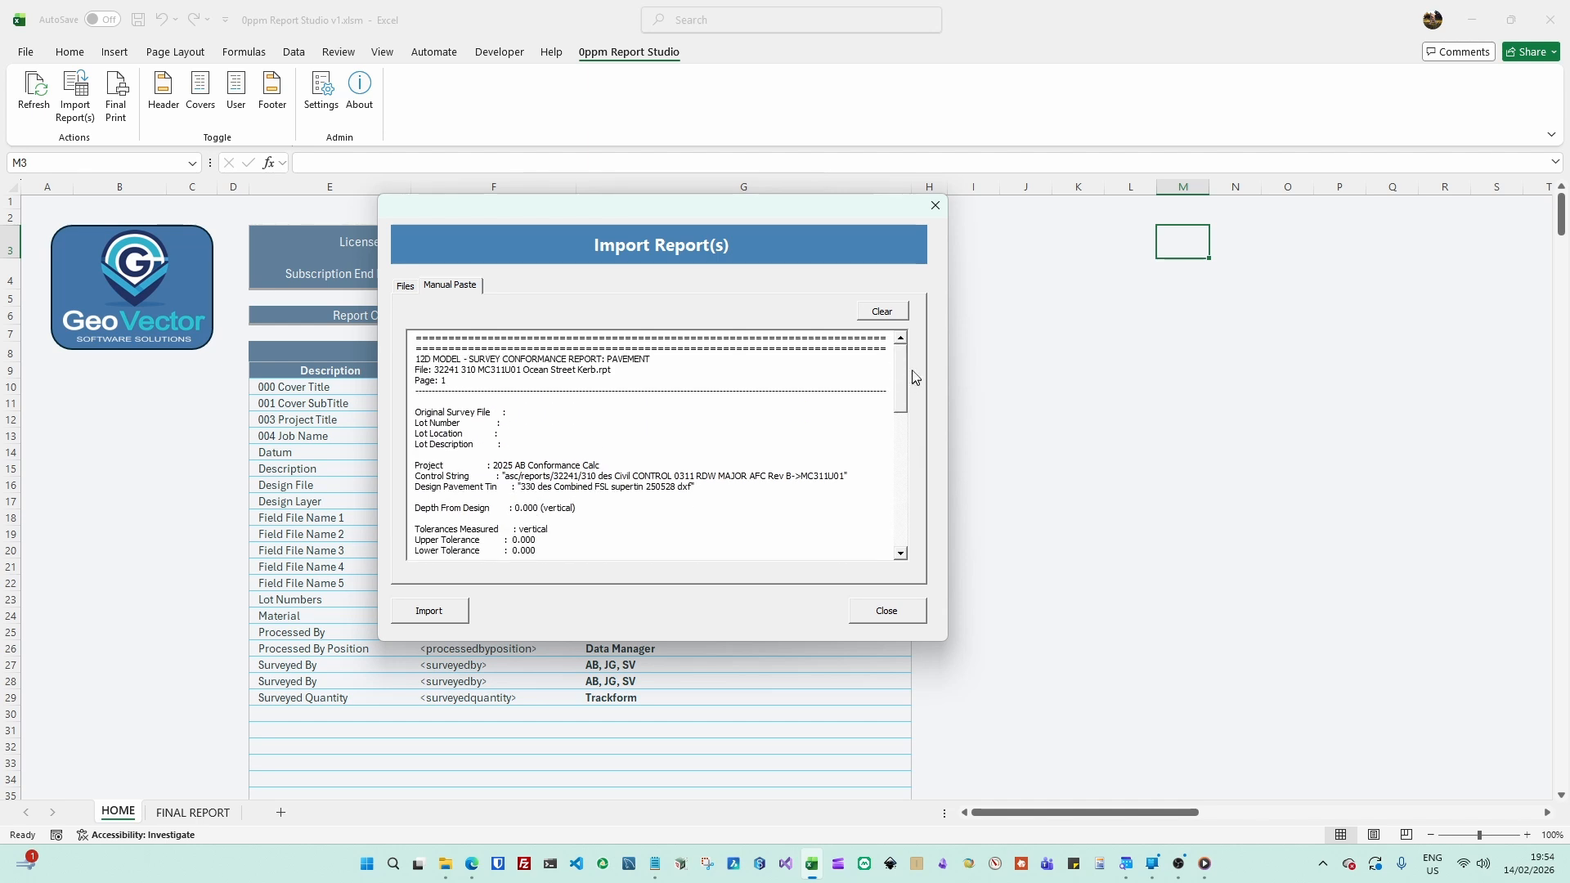
Import the report file 31994 330 MC301A01 CH 38600 to 38663 Trackform Lean Mix.rpt from the current folder
{"action": "left_click", "coordinate": [403, 286]}
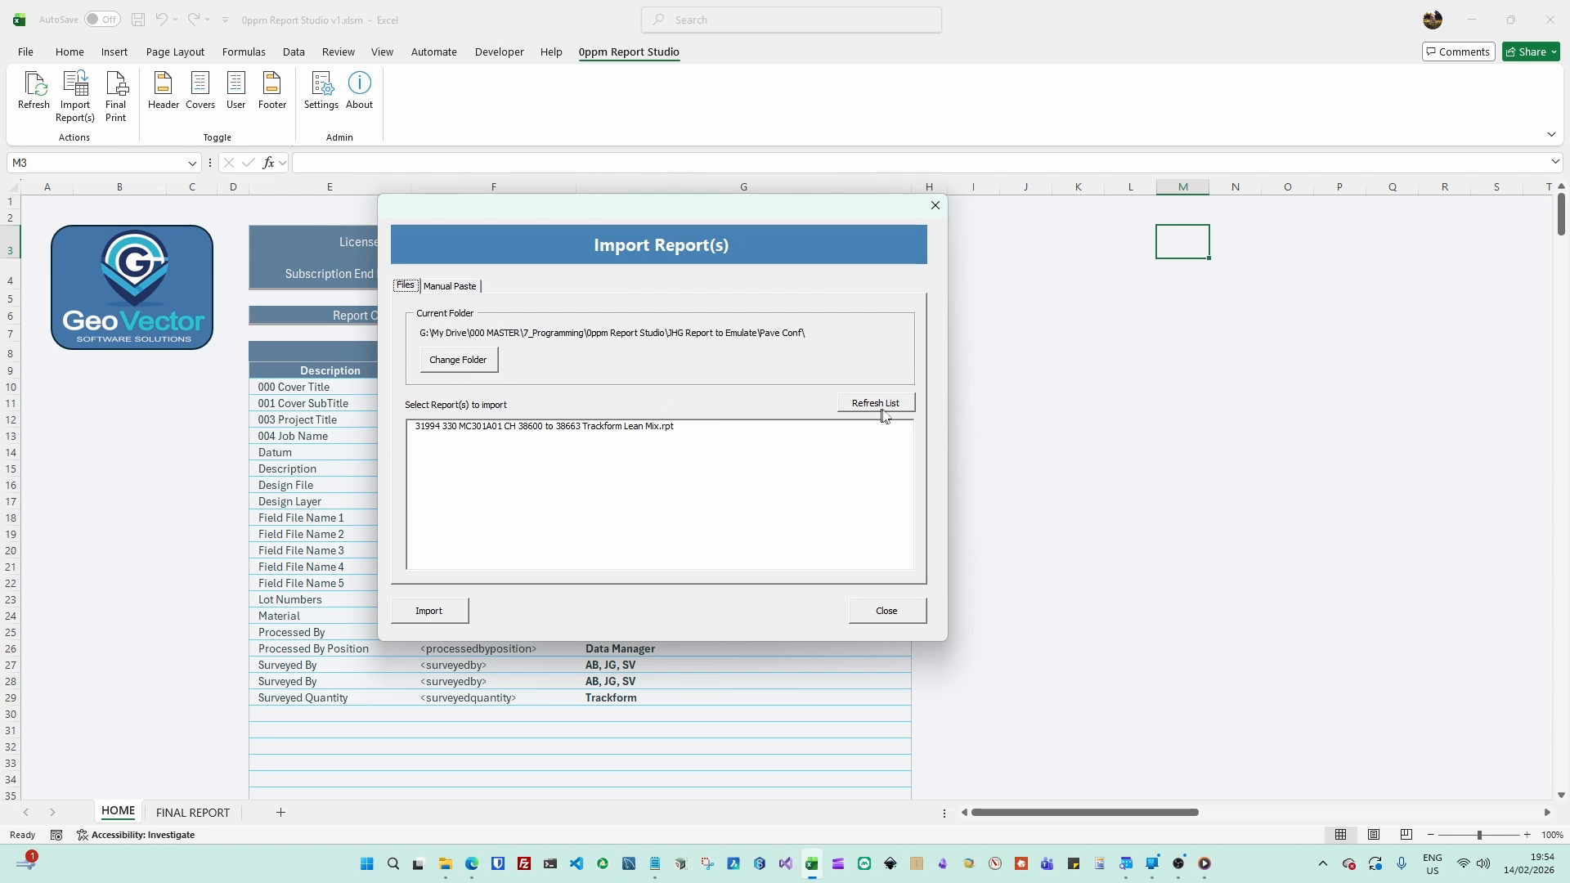
{"action": "left_click", "coordinate": [571, 428]}
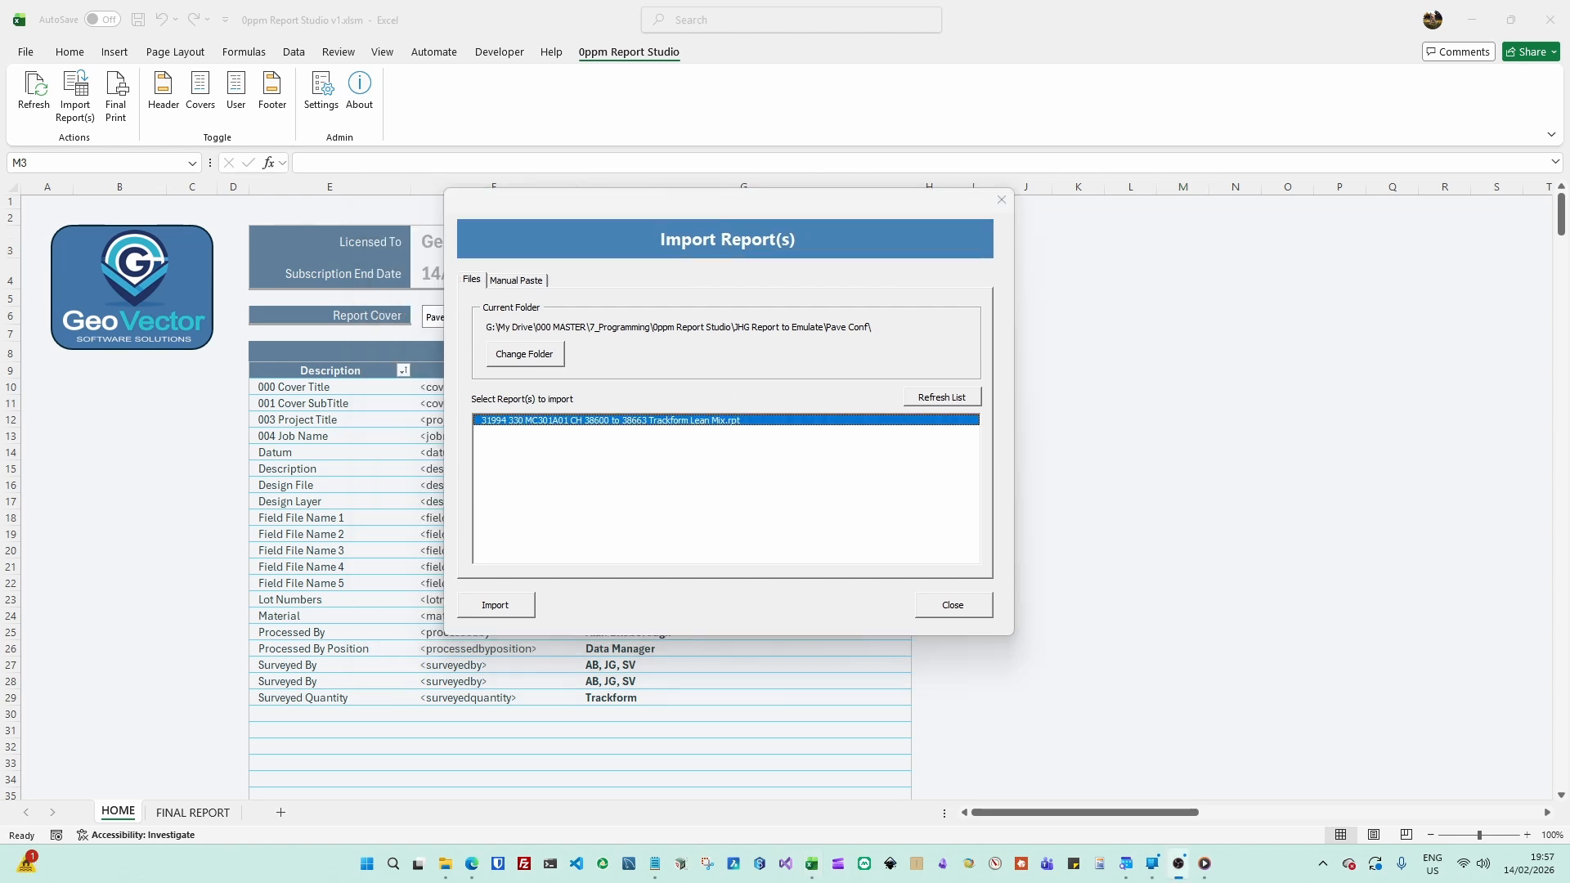
{"action": "left_click", "coordinate": [496, 604]}
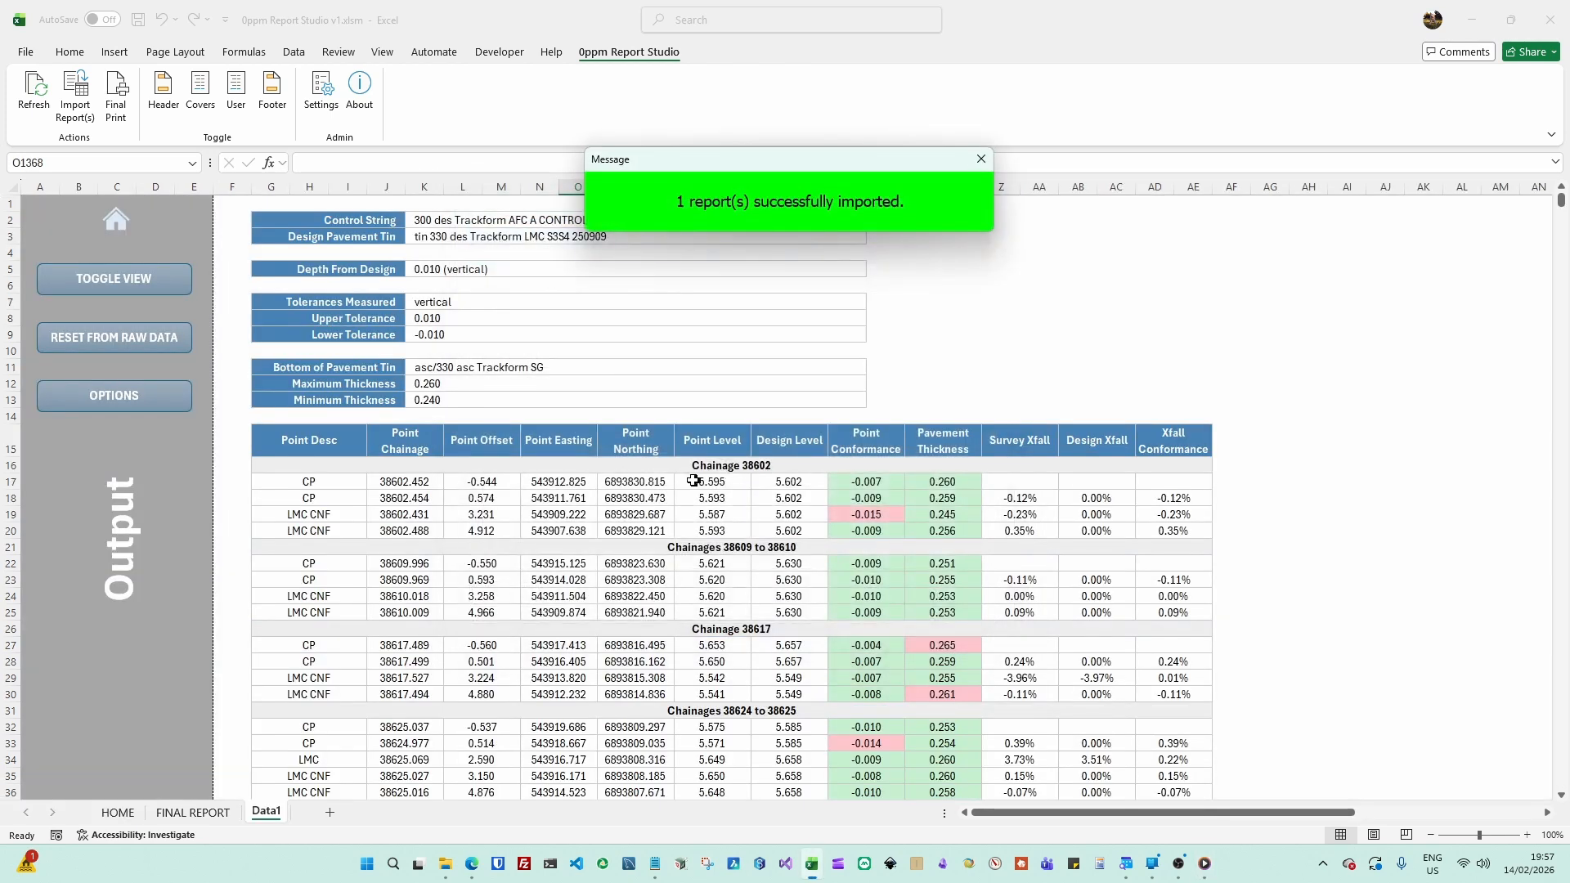
Set the design level of the first CP point under Chainage 38602 to 7
{"action": "left_click", "coordinate": [768, 482]}
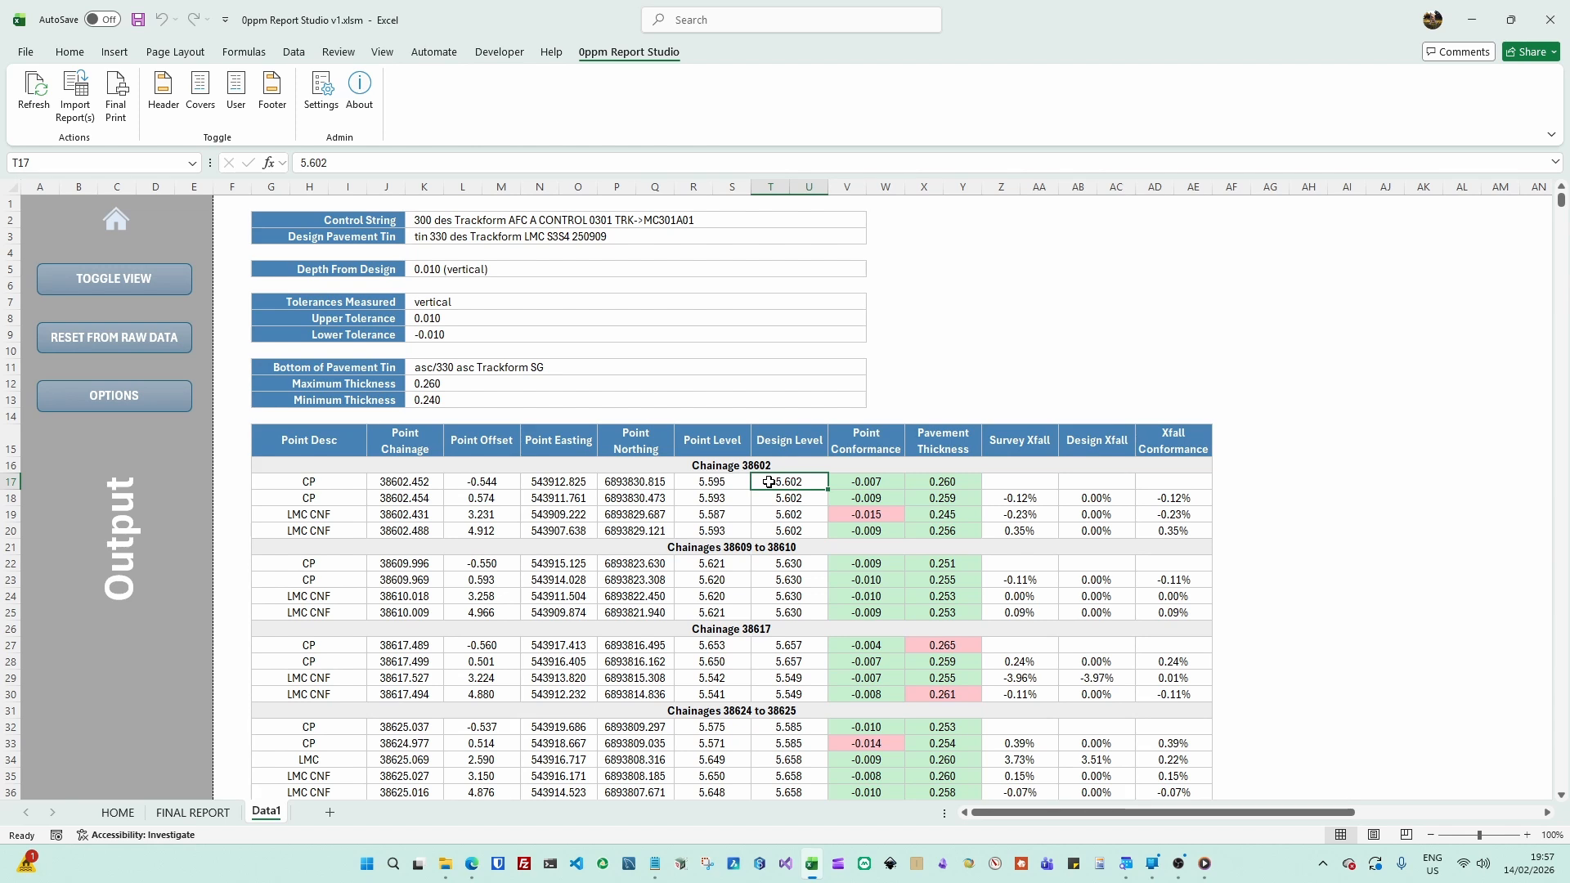
{"action": "type", "text": "7"}
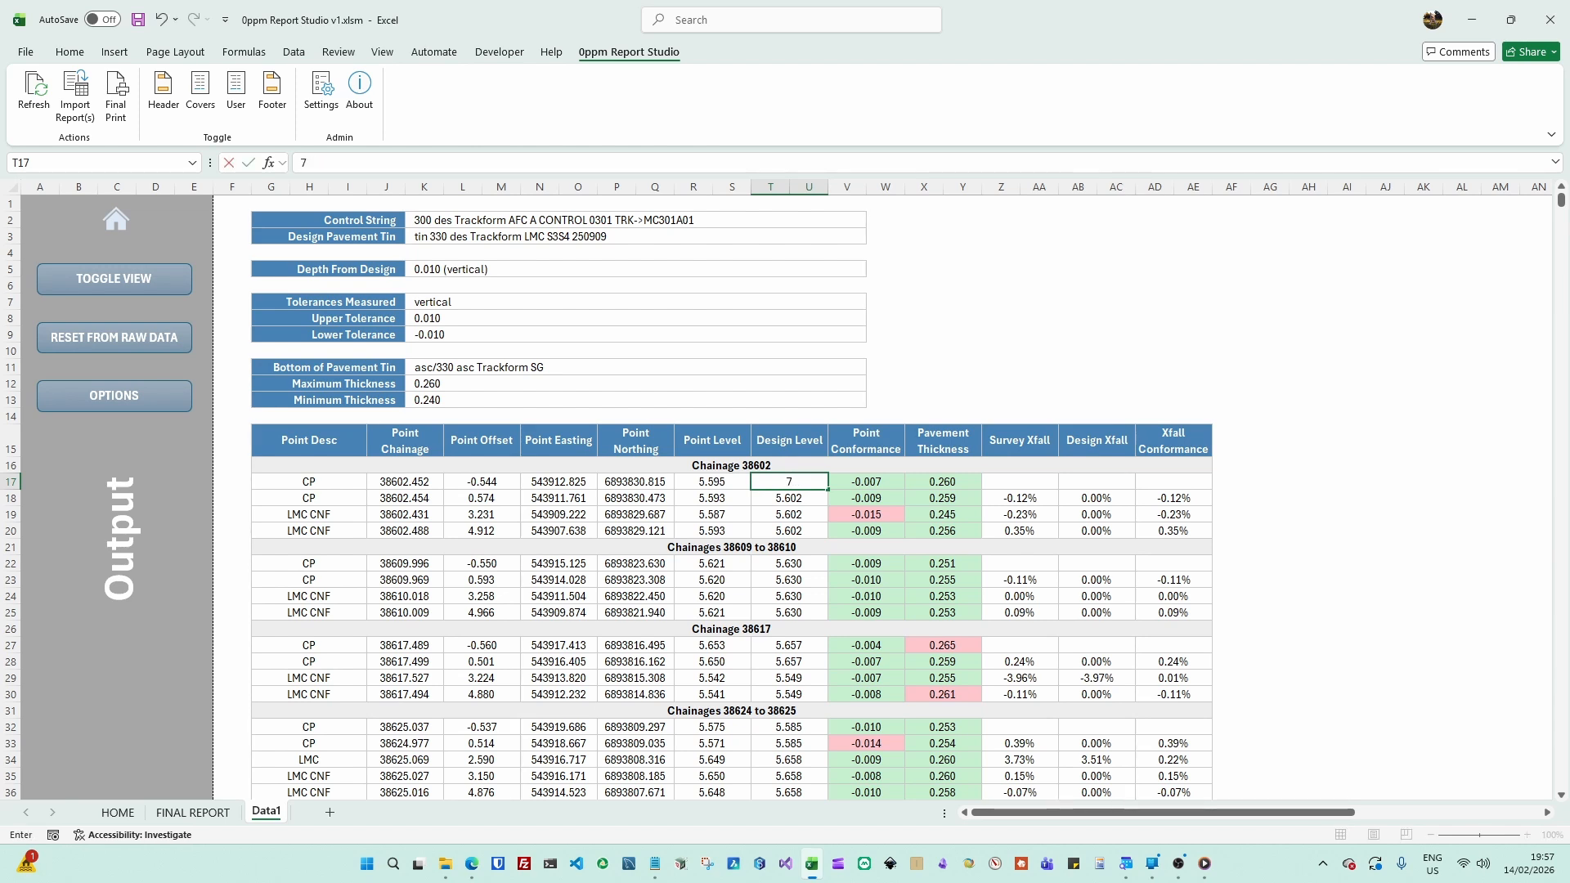
{"action": "key", "text": "Return"}
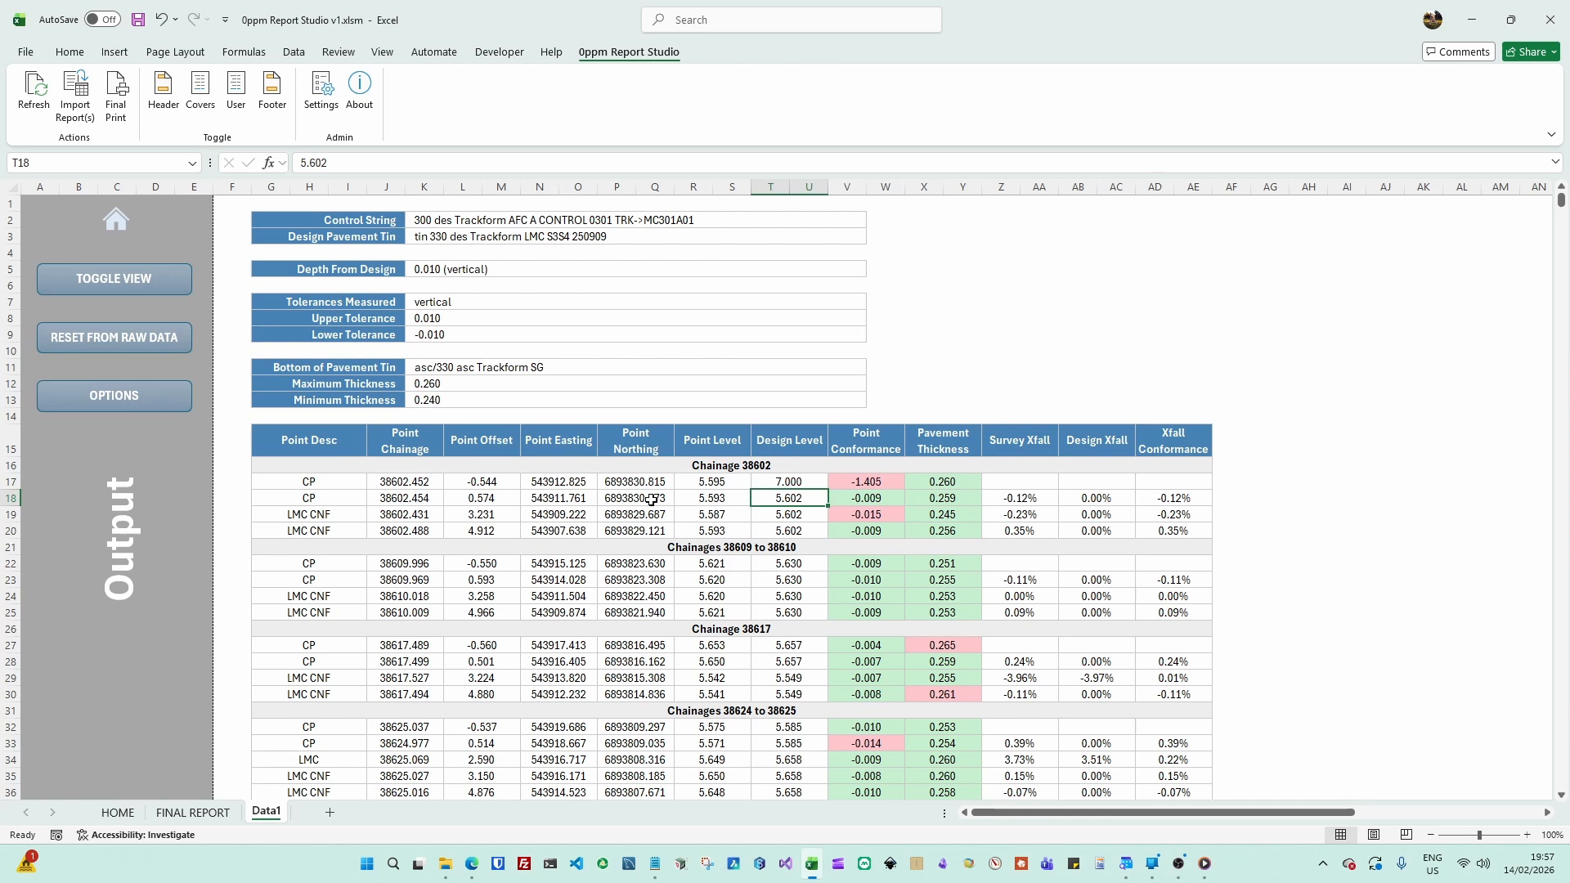
Examine the first point's conformance formula and the Within Tolerance formula in the vertical summary below the report table
{"action": "scroll", "coordinate": [651, 500], "scroll_direction": "down", "scroll_amount": 2}
{"action": "left_click", "coordinate": [856, 385]}
{"action": "scroll", "coordinate": [515, 543], "scroll_direction": "down", "scroll_amount": 2}
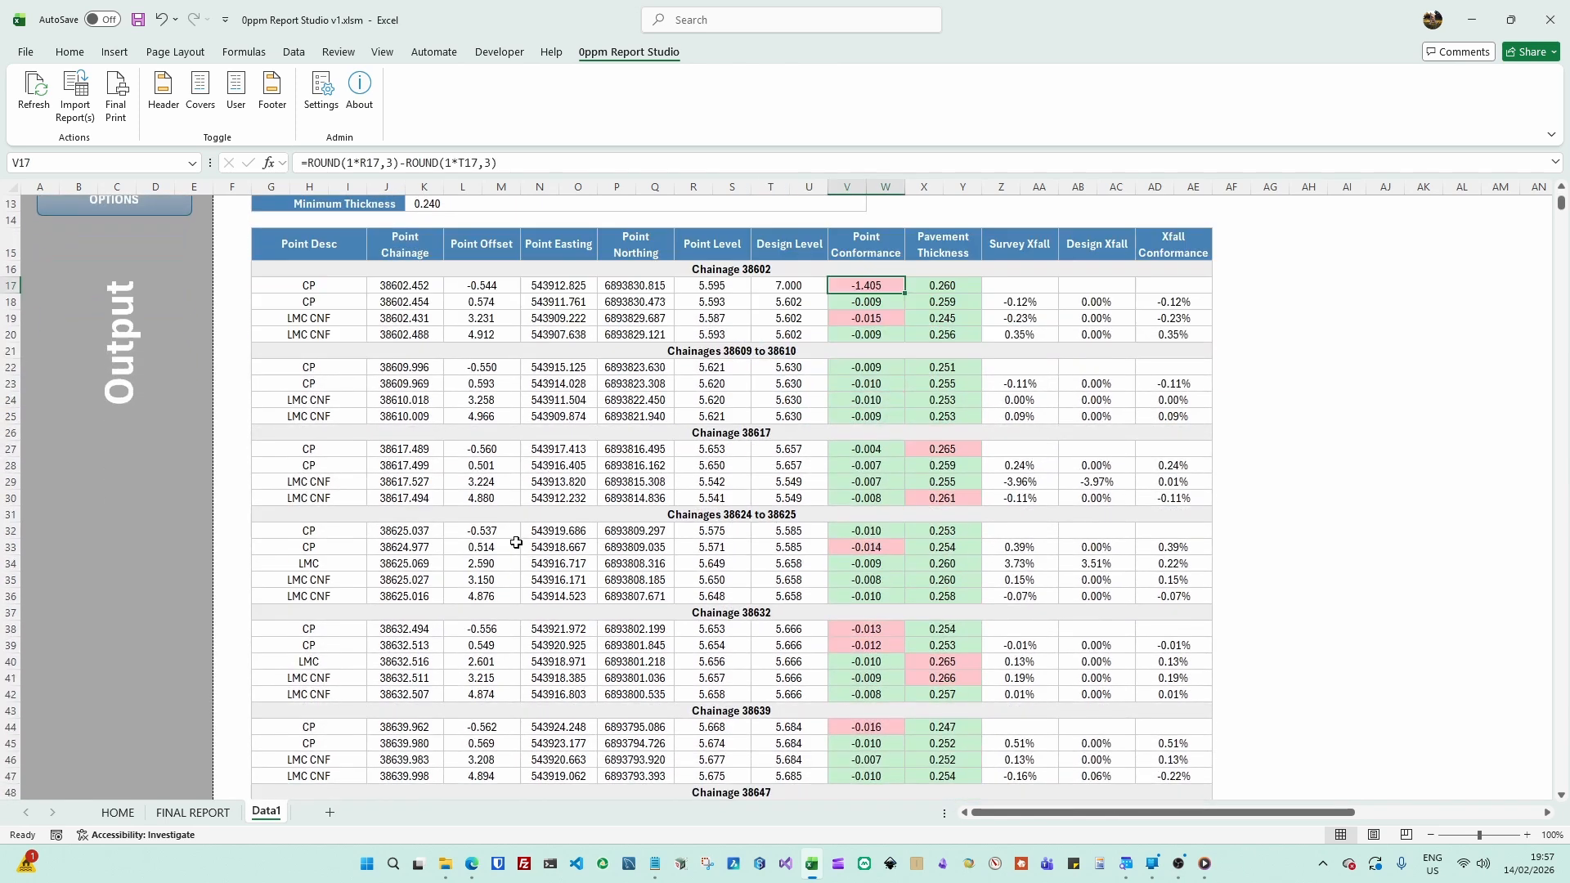
{"action": "scroll", "coordinate": [516, 543], "scroll_direction": "down", "scroll_amount": 8}
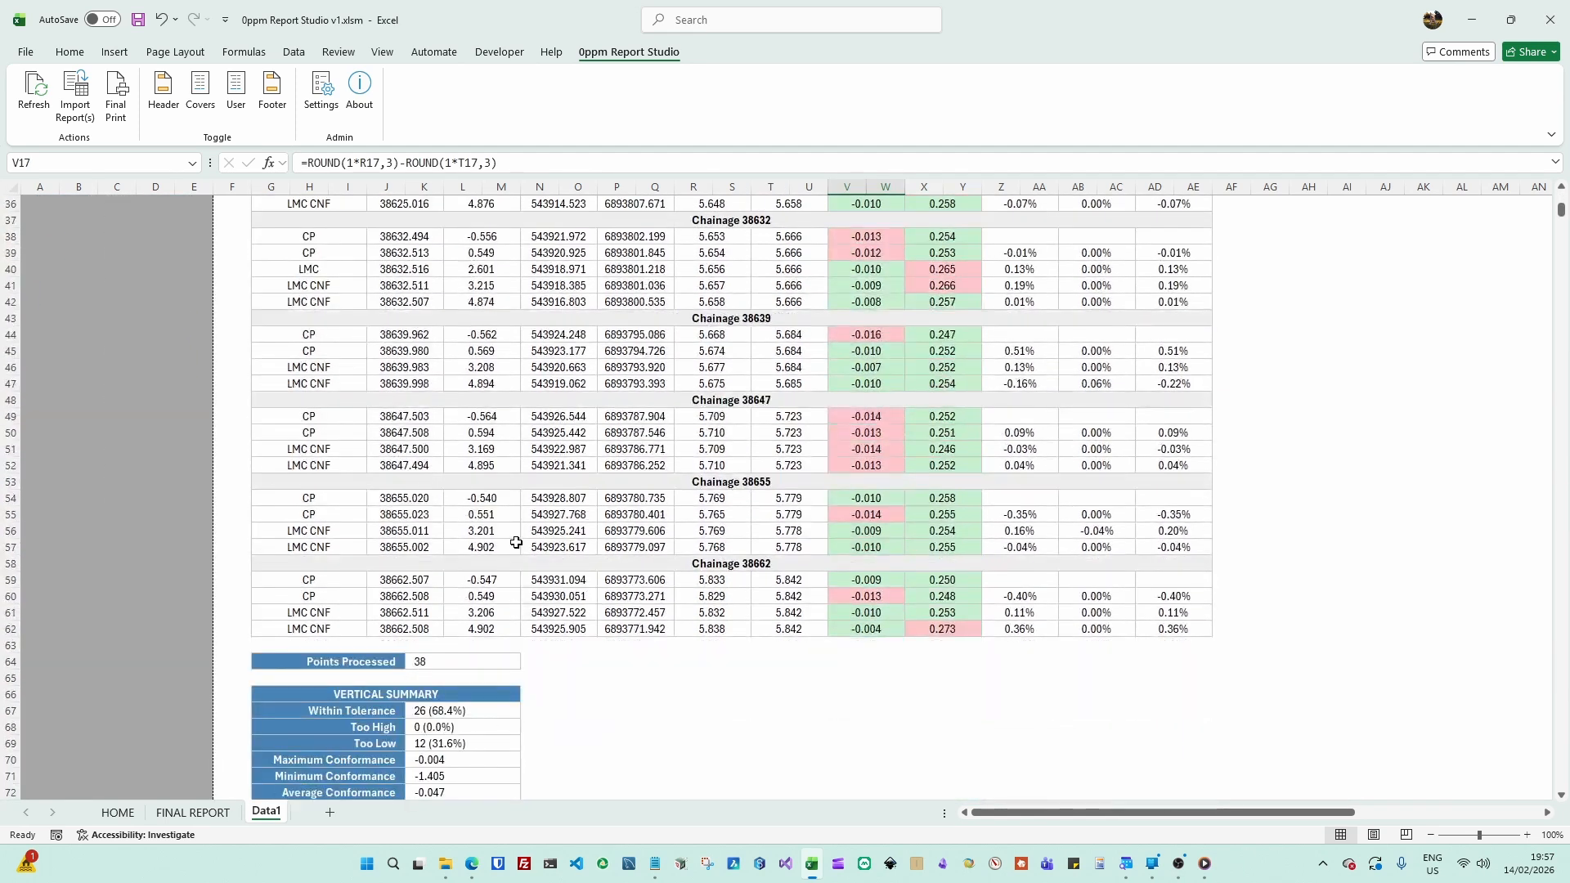
{"action": "scroll", "coordinate": [516, 543], "scroll_direction": "down", "scroll_amount": 4}
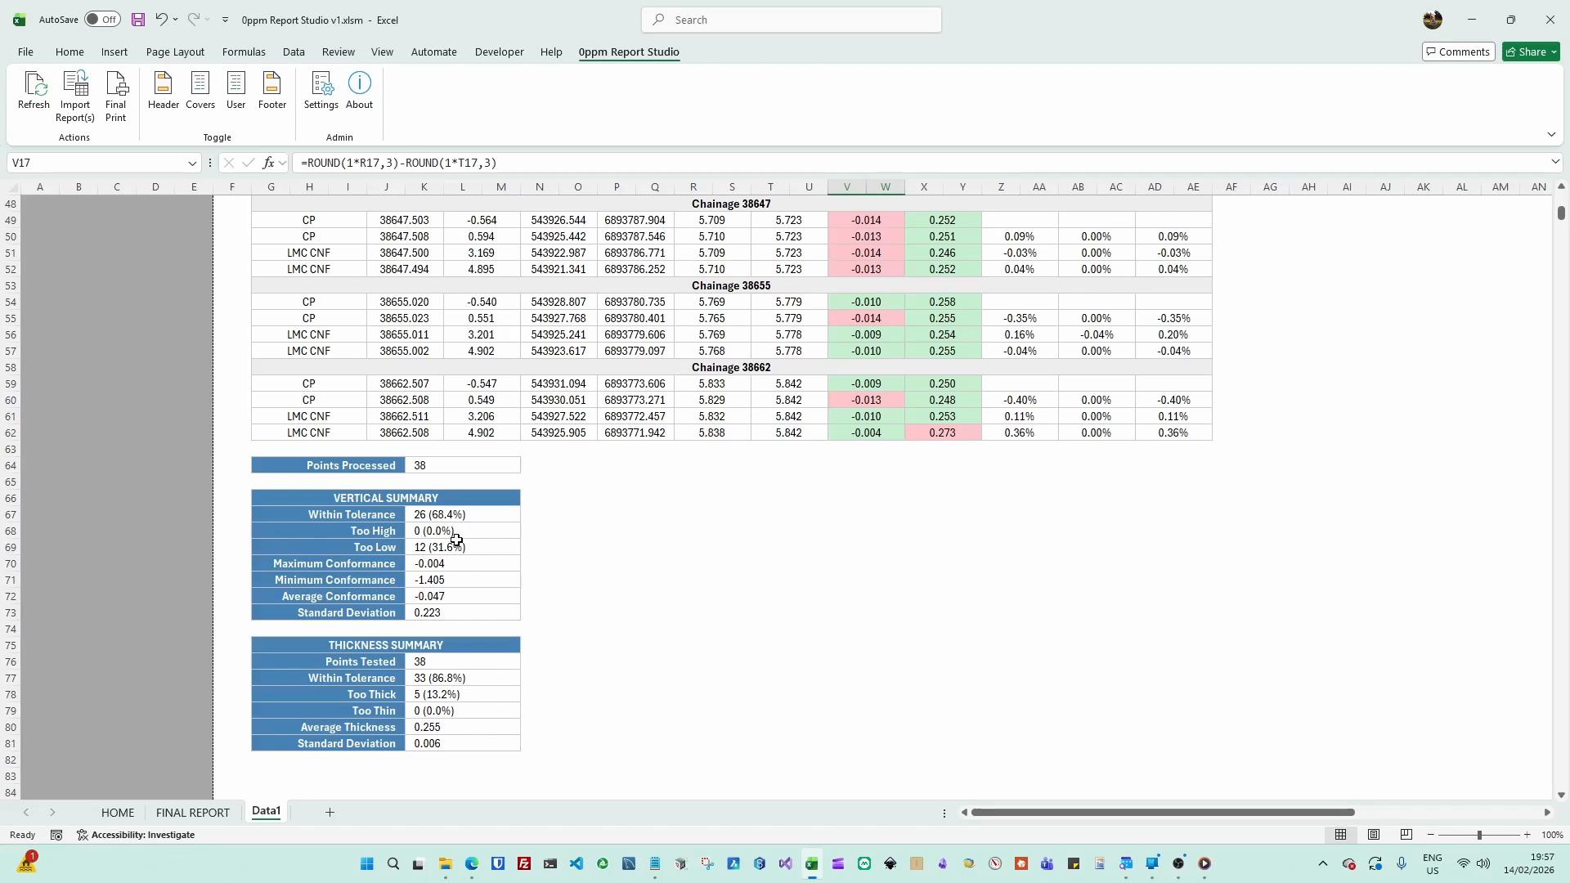
{"action": "left_click", "coordinate": [455, 544]}
{"action": "key", "text": "Up"}
{"action": "key", "text": "Up"}
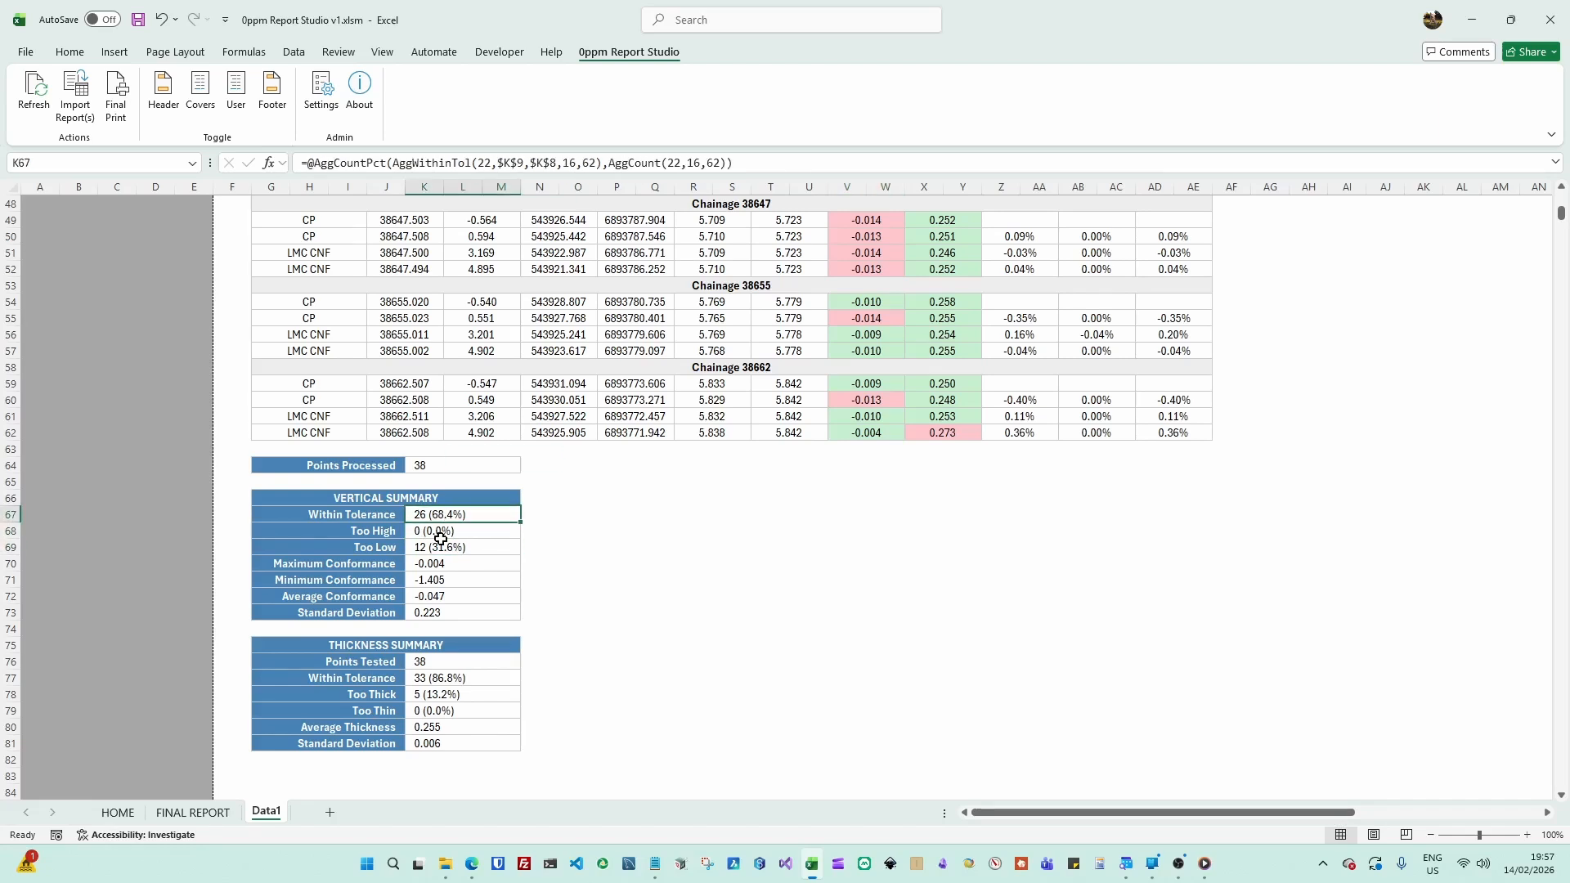
Examine the vertical summary's formulas below Within Tolerance, down to the average conformance and standard deviation
{"action": "key", "text": "Down"}
{"action": "key", "text": "Down"}
{"action": "key", "text": "Down"}
{"action": "key", "text": "Down"}
{"action": "key", "text": "Down"}
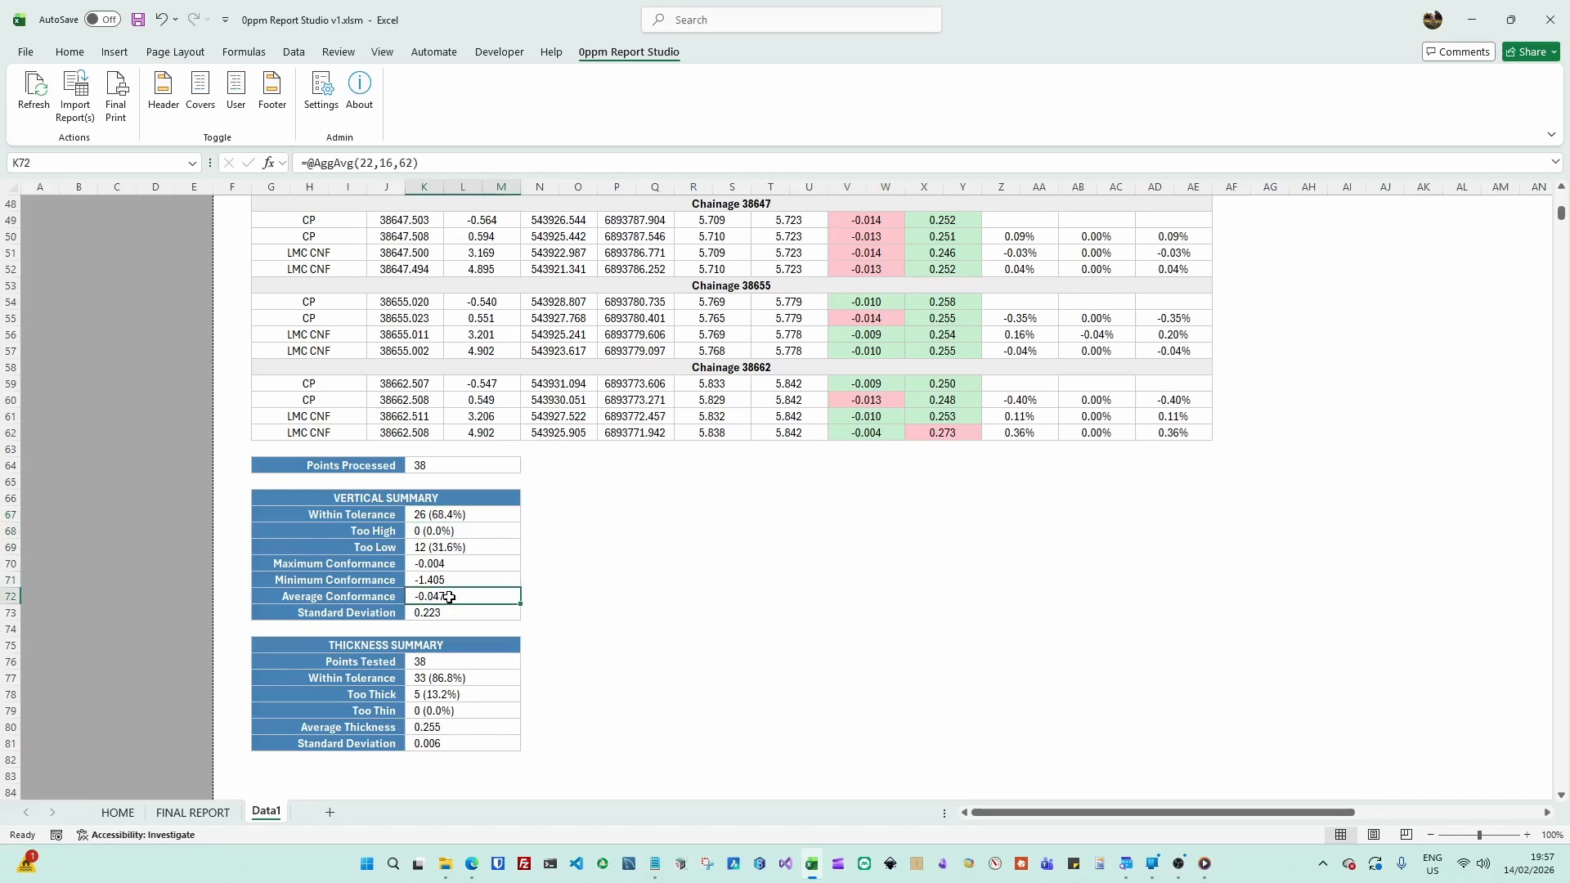
{"action": "left_click", "coordinate": [447, 613]}
{"action": "scroll", "coordinate": [447, 612], "scroll_direction": "up", "scroll_amount": 15}
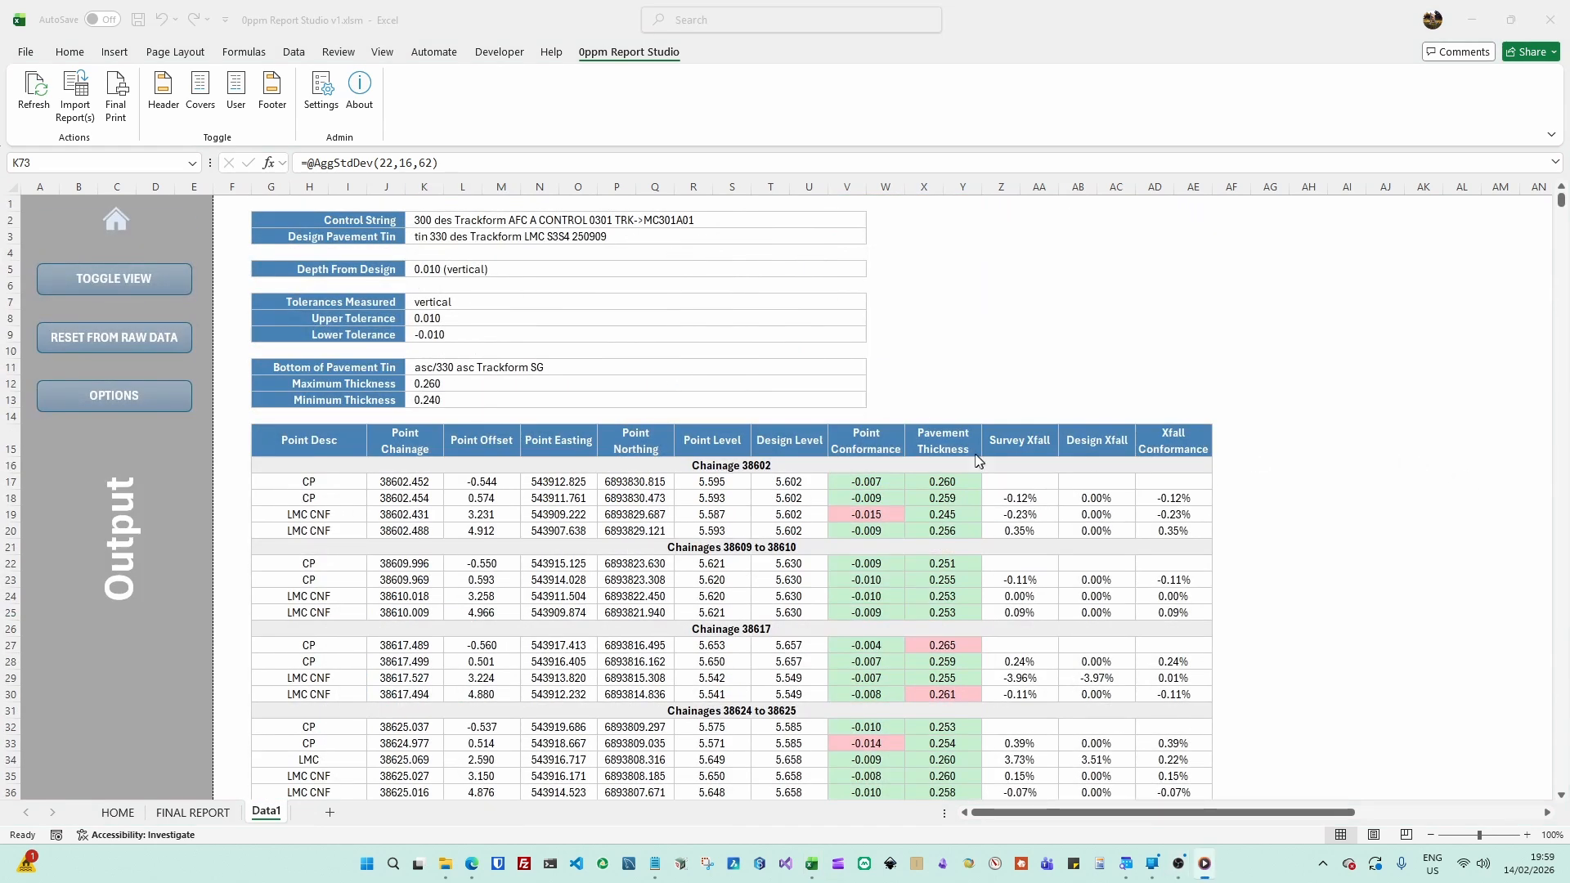
Title the pavement table "Title" and exclude the vertical summary and the Survey Xfall, Design Xfall and Xfall Conformance columns
{"action": "left_click", "coordinate": [157, 405]}
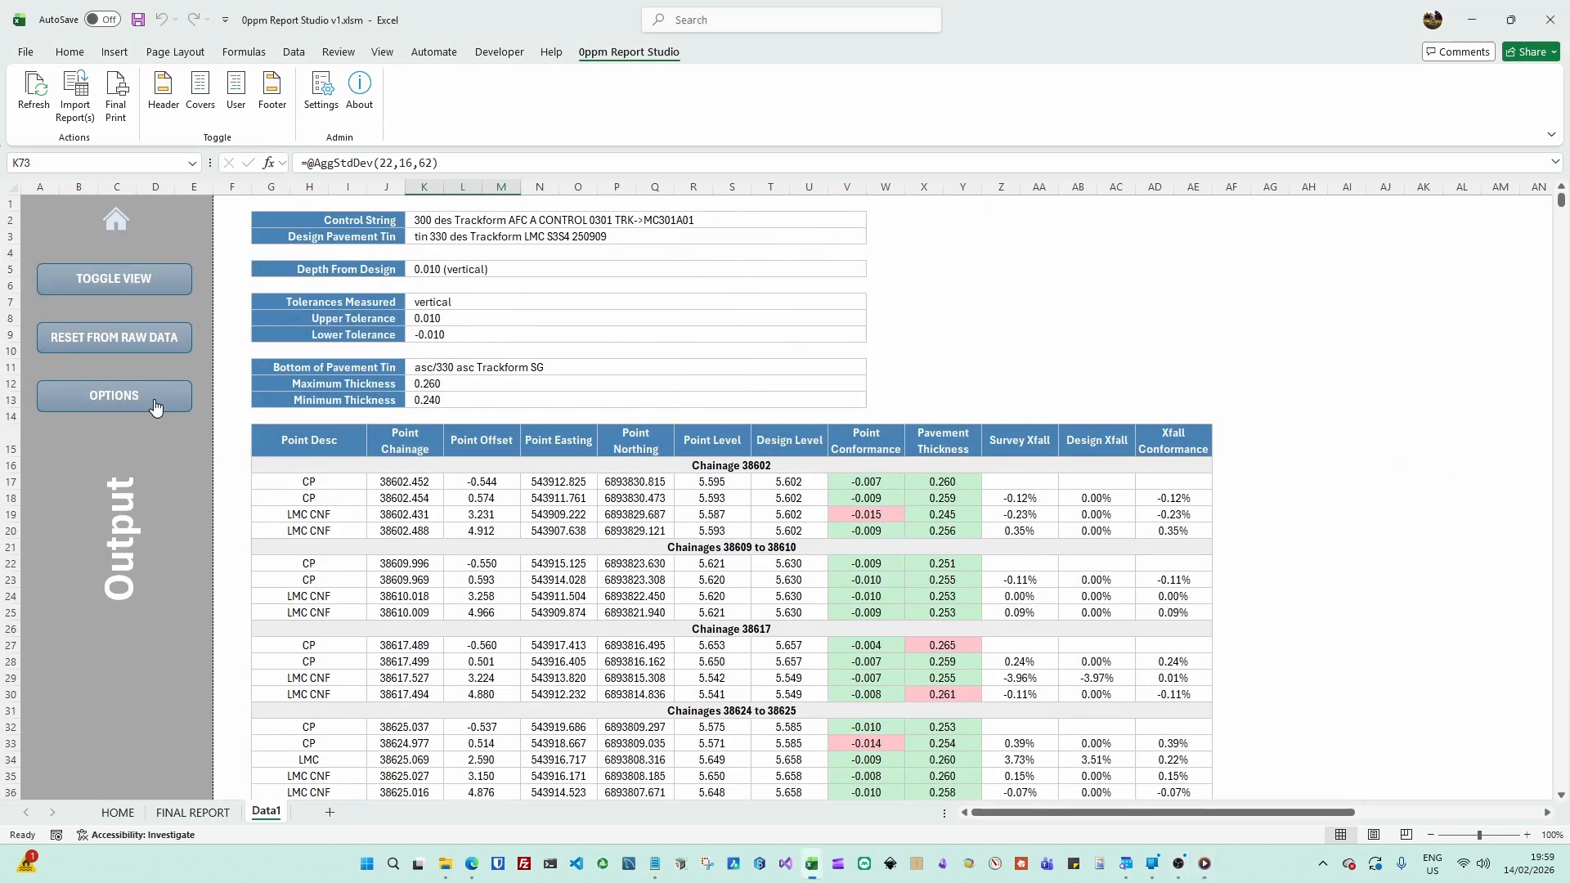
{"action": "left_click", "coordinate": [157, 405]}
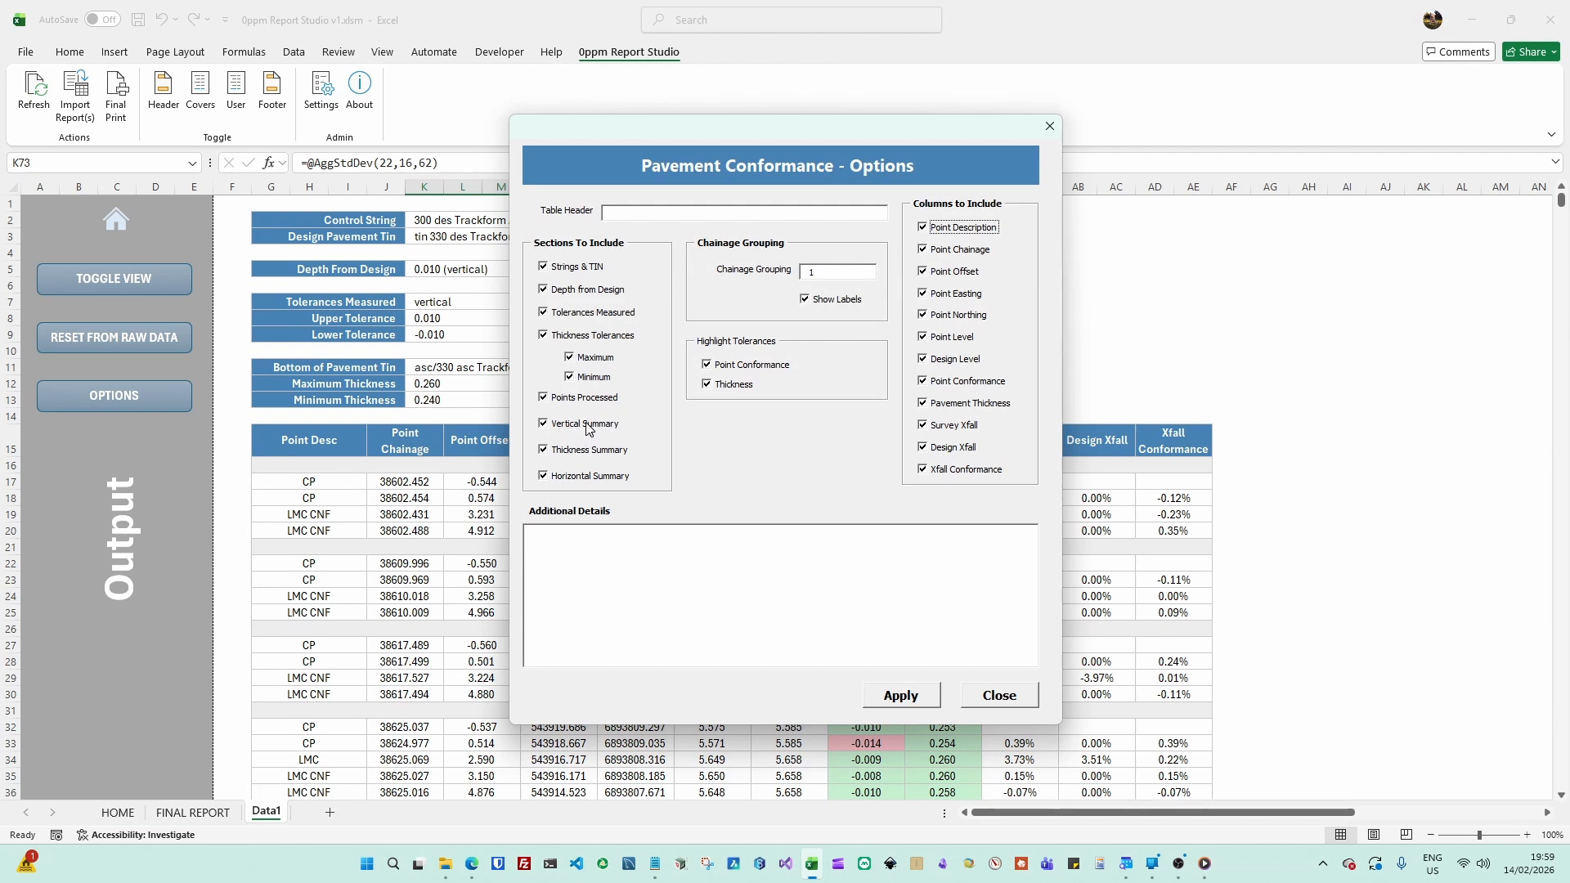
{"action": "left_click", "coordinate": [589, 425]}
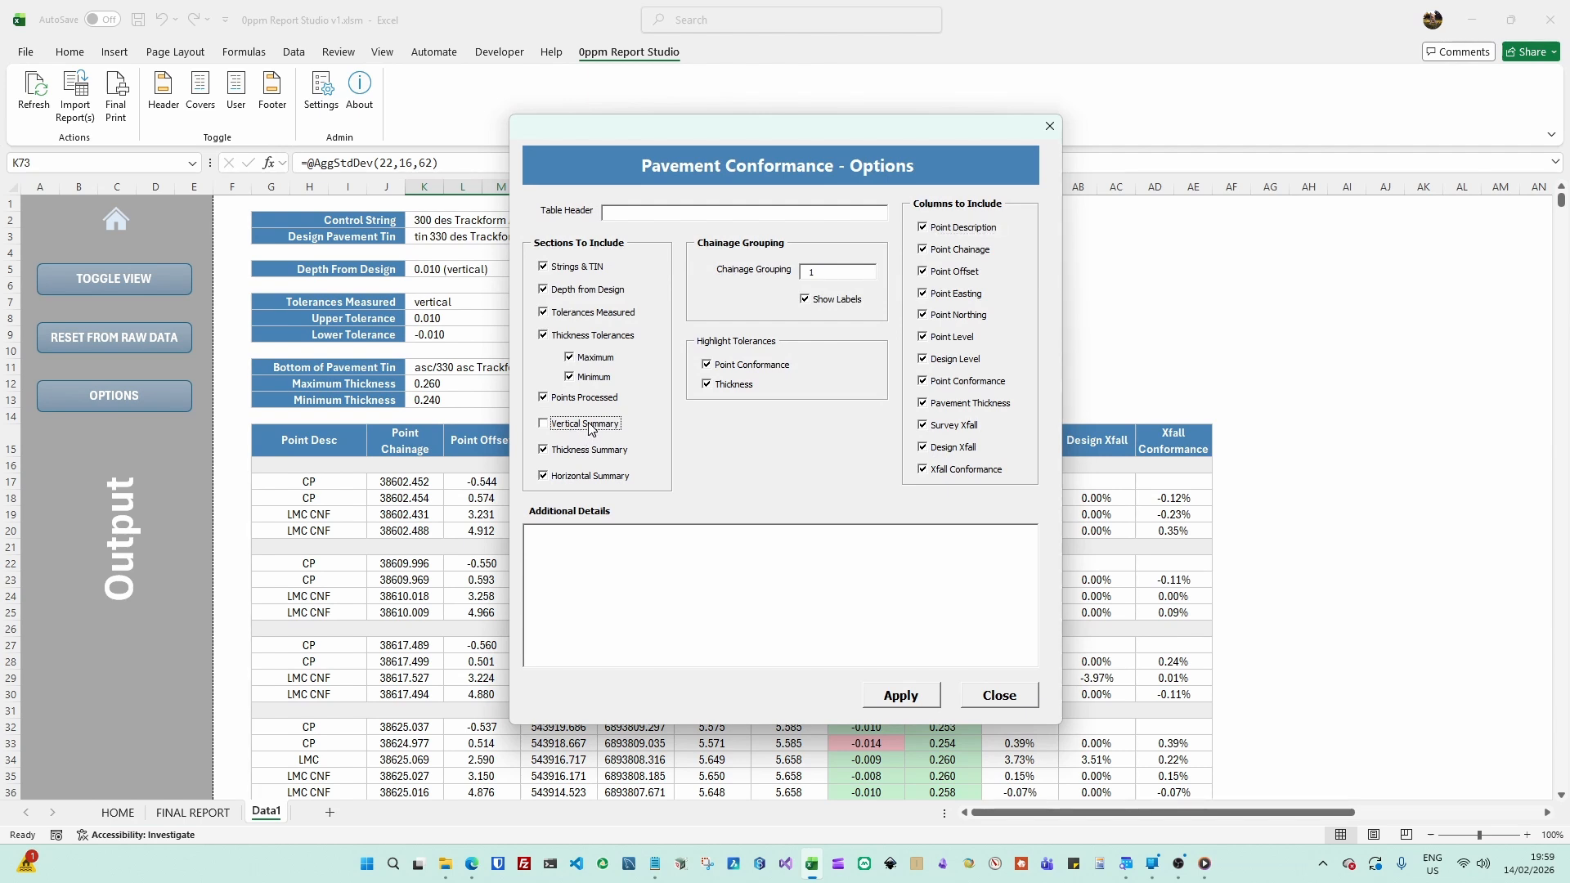
{"action": "left_click", "coordinate": [952, 447]}
{"action": "left_click", "coordinate": [965, 469]}
{"action": "left_click", "coordinate": [953, 425]}
{"action": "left_click", "coordinate": [919, 694]}
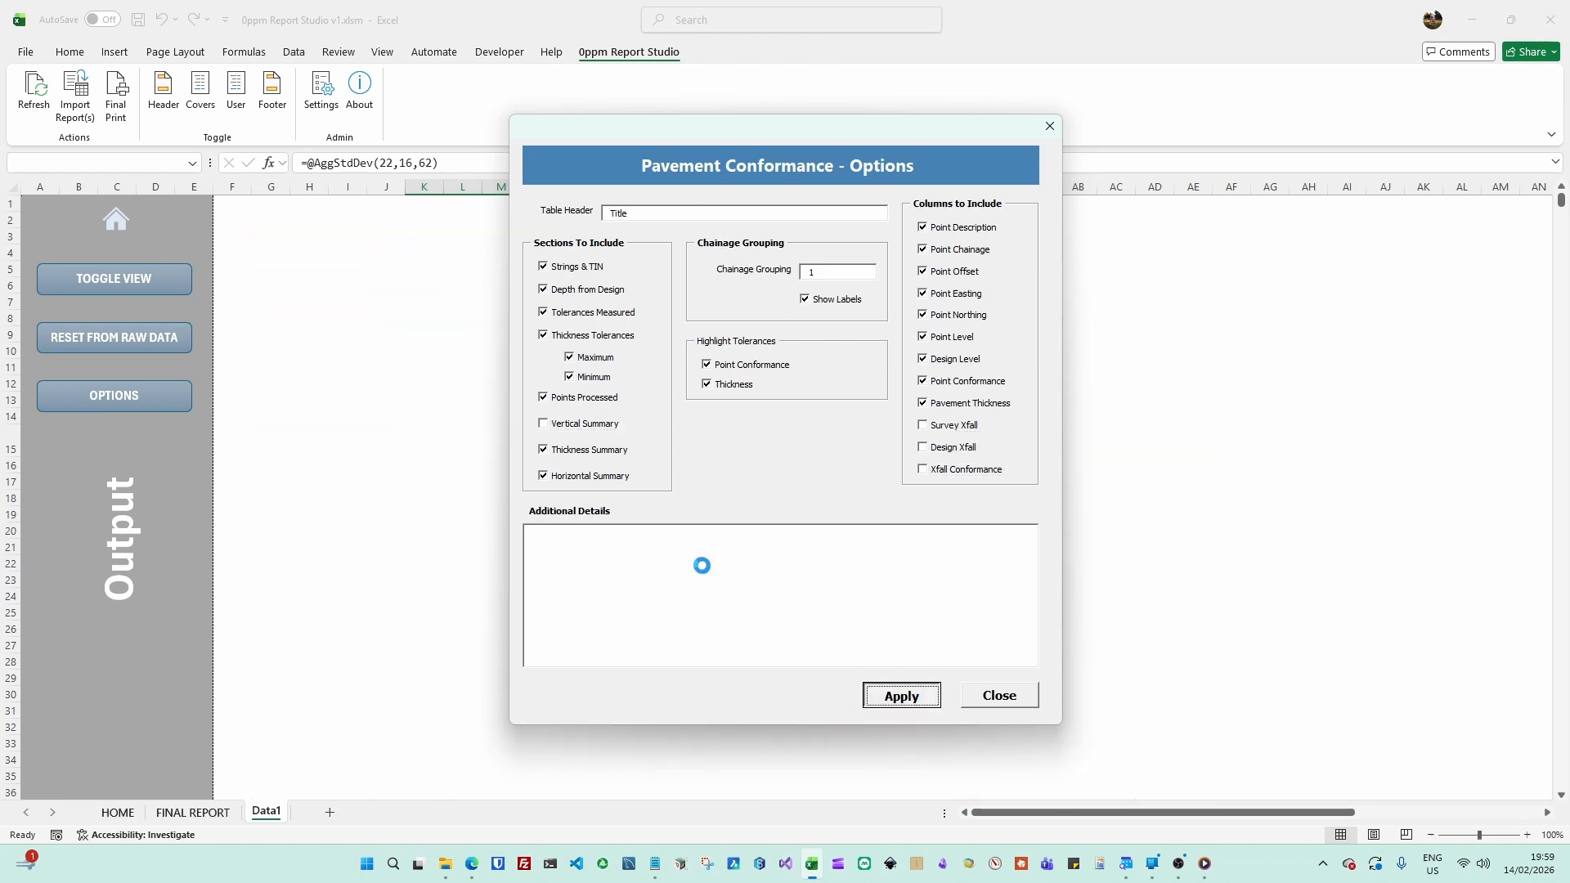
{"action": "left_click", "coordinate": [999, 696]}
{"action": "scroll", "coordinate": [560, 527], "scroll_direction": "down", "scroll_amount": 1}
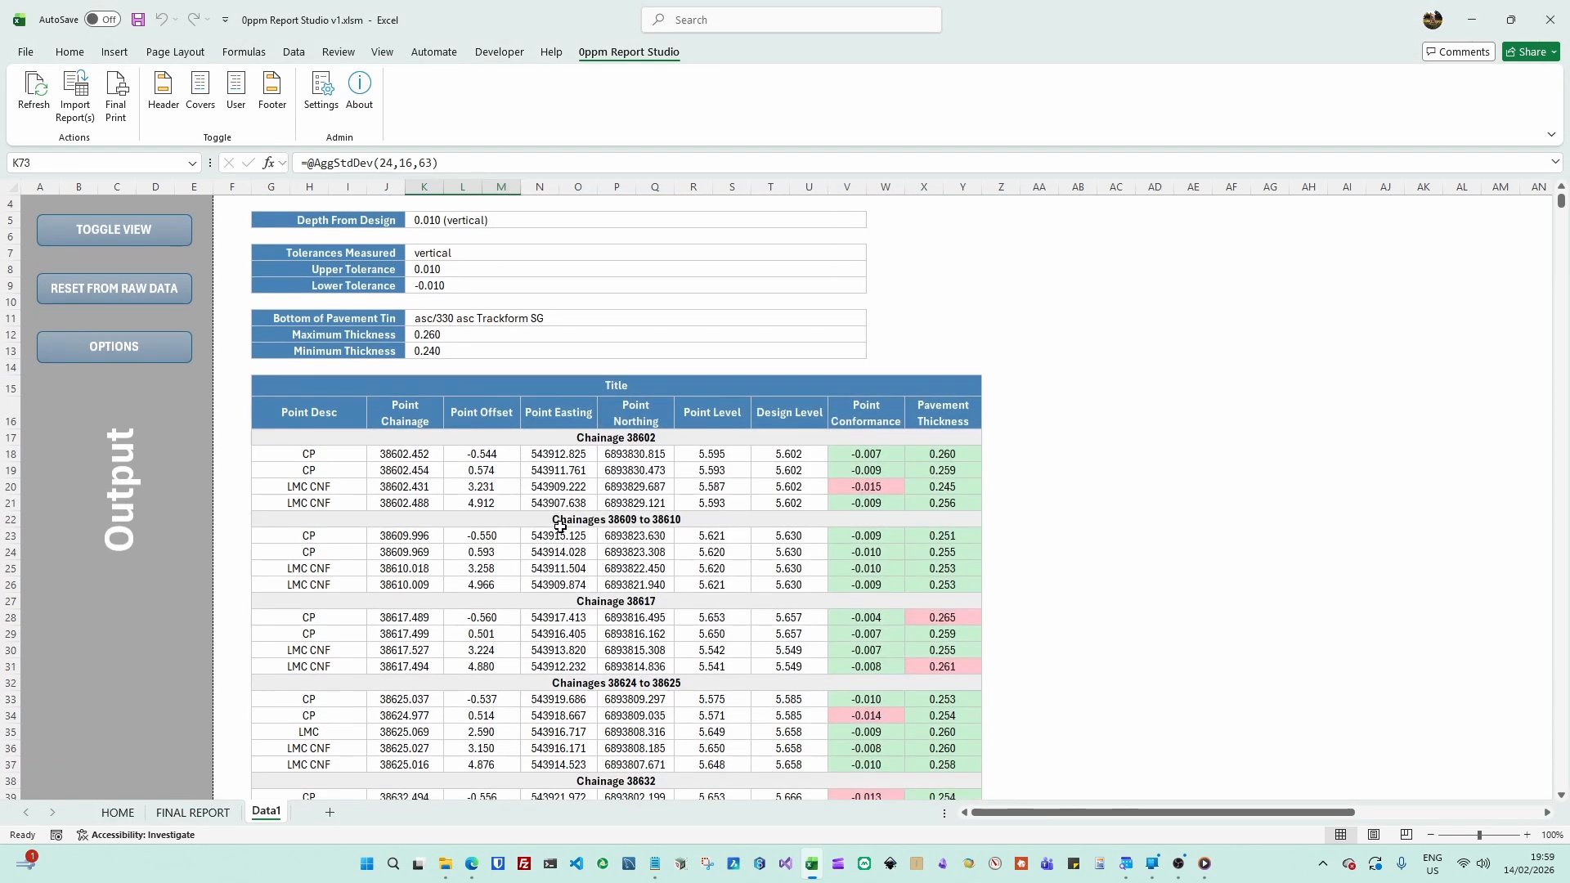
{"action": "scroll", "coordinate": [560, 527], "scroll_direction": "up", "scroll_amount": 1}
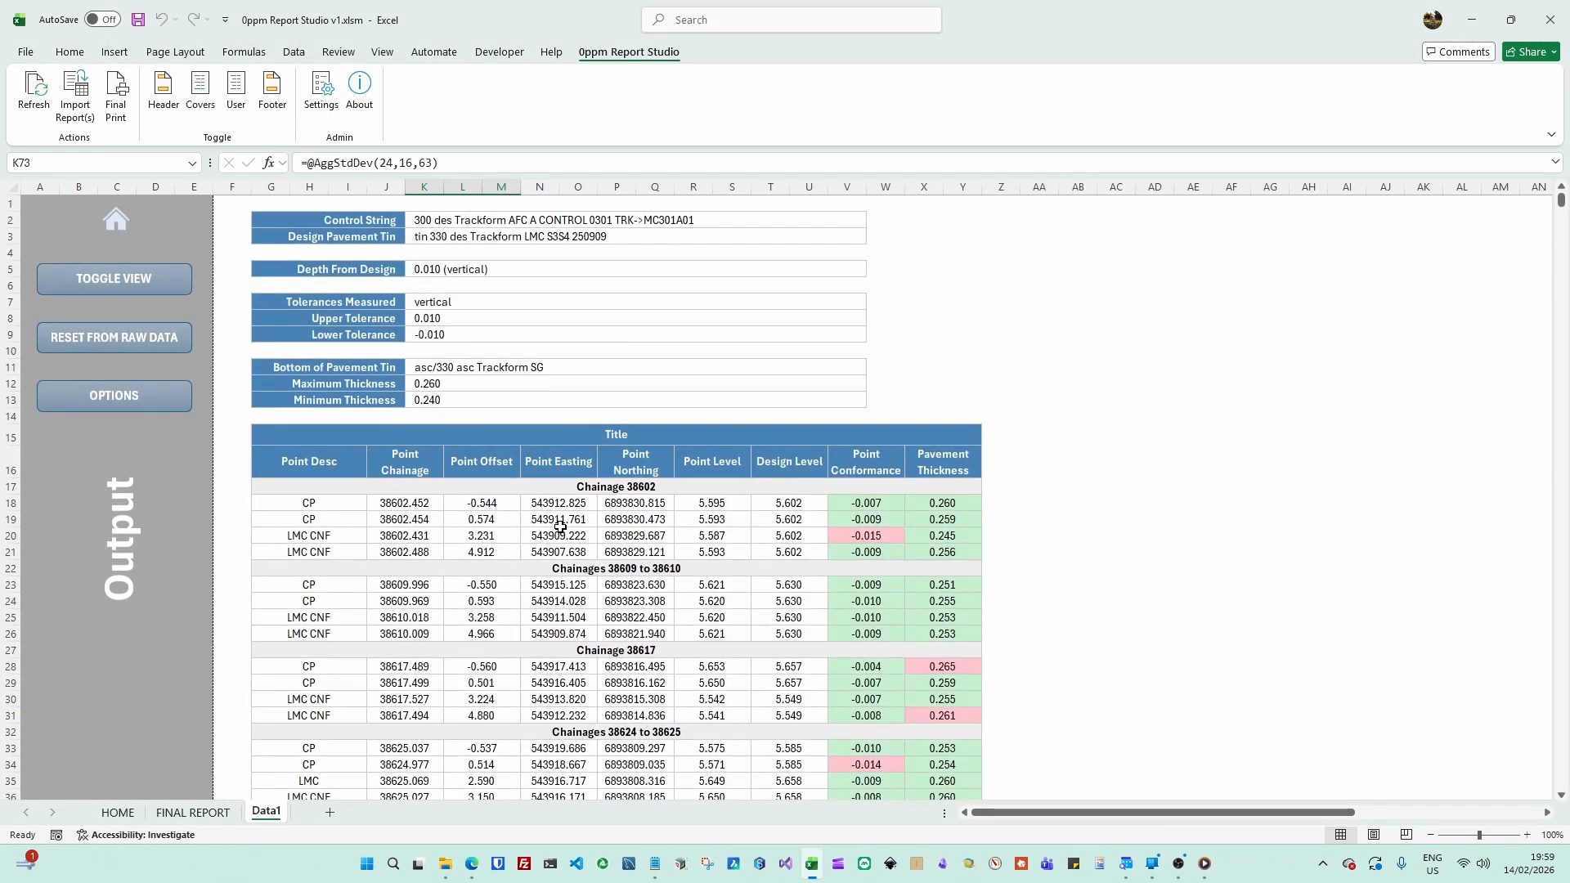
Compare the raw data of the pavement report with its formatted output, ending on the output view
{"action": "left_click", "coordinate": [120, 283]}
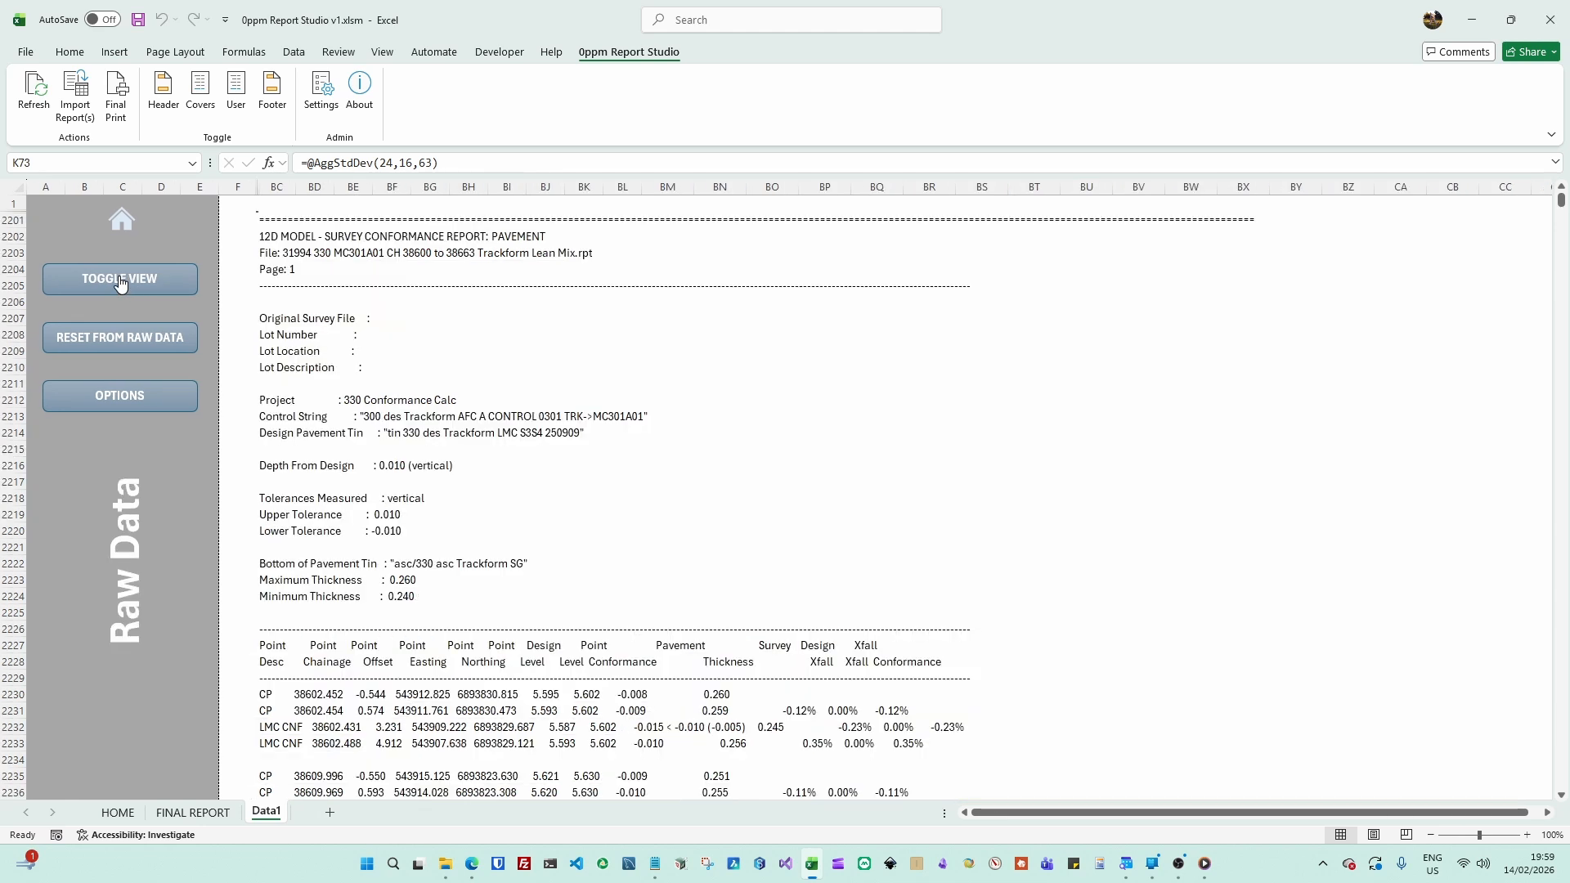
{"action": "left_click", "coordinate": [120, 283]}
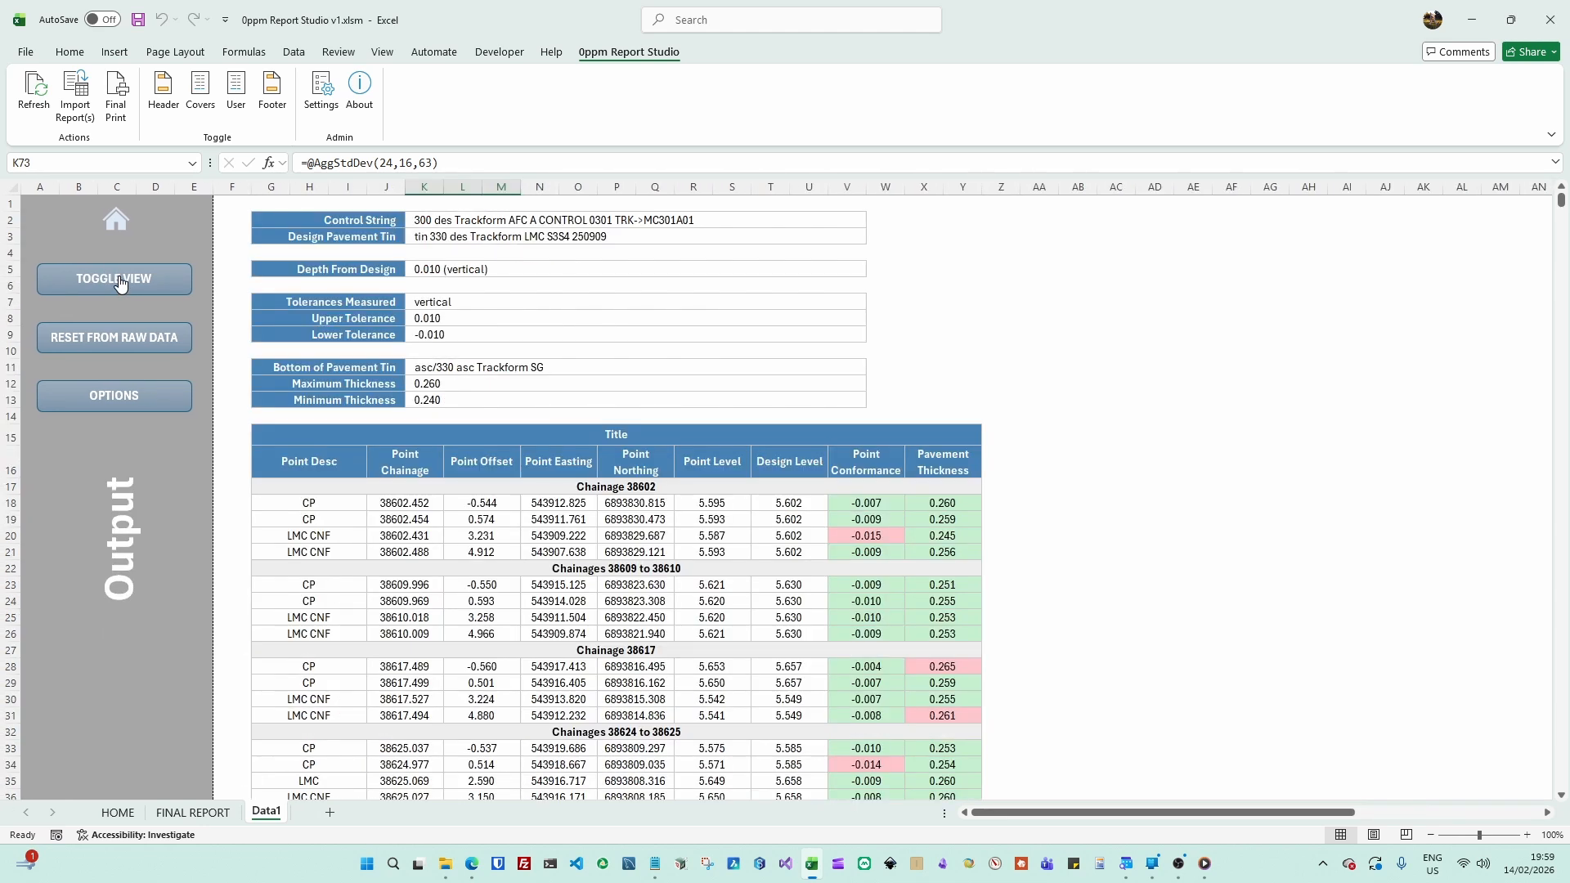
{"action": "left_click", "coordinate": [121, 283]}
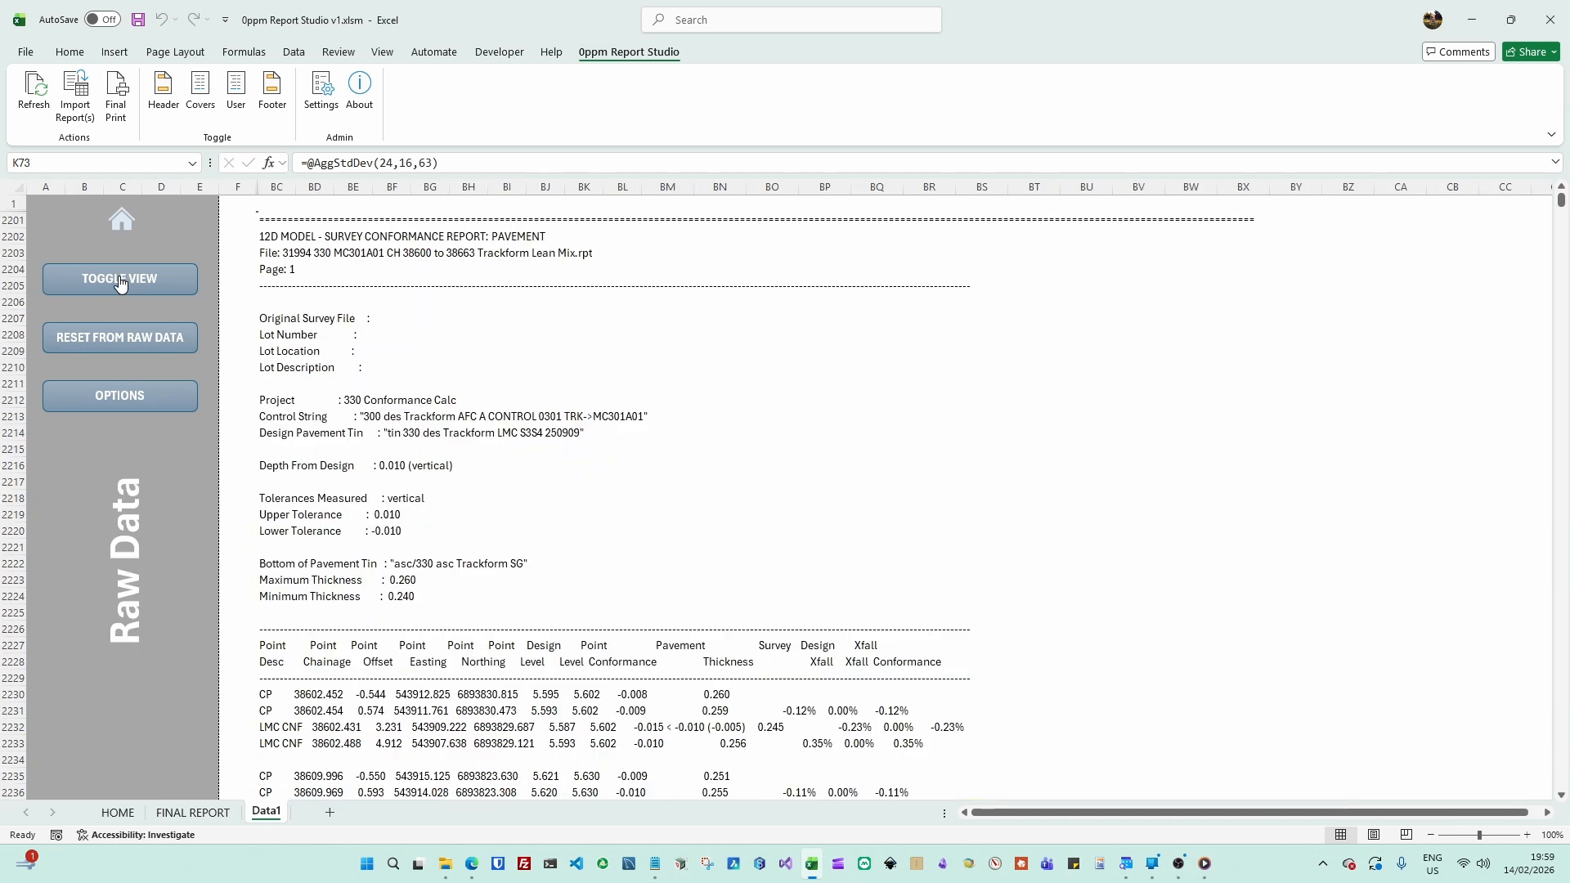
{"action": "left_click", "coordinate": [120, 283]}
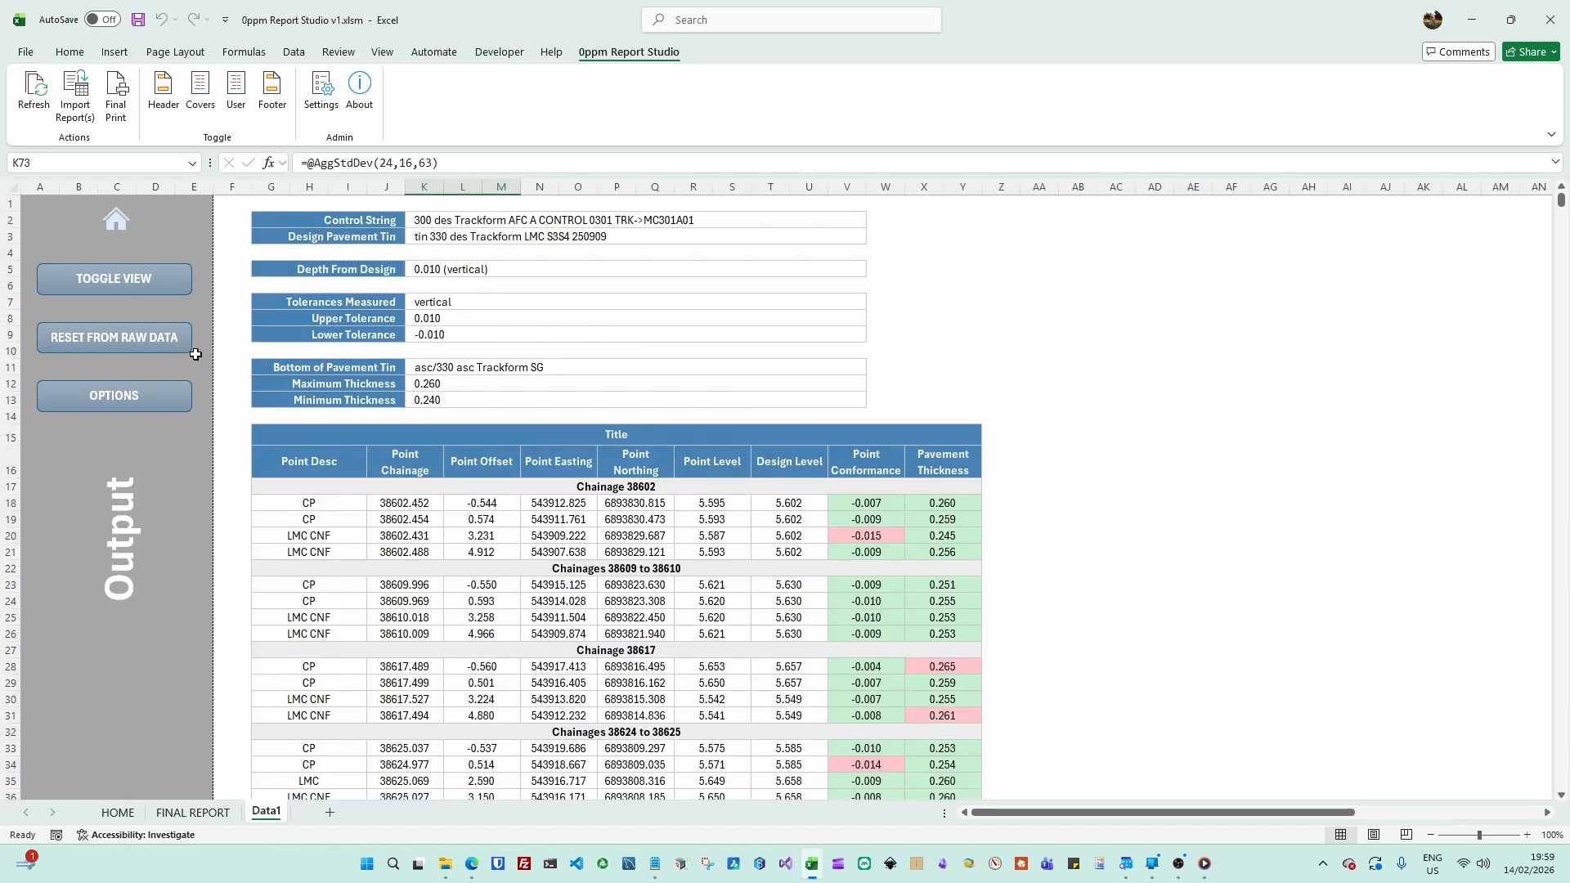
Set the design level of the first CP point under Chainage 38602 to 7 and reset the output from the raw data
{"action": "left_click", "coordinate": [775, 503]}
{"action": "type", "text": "7"}
{"action": "key", "text": "Return"}
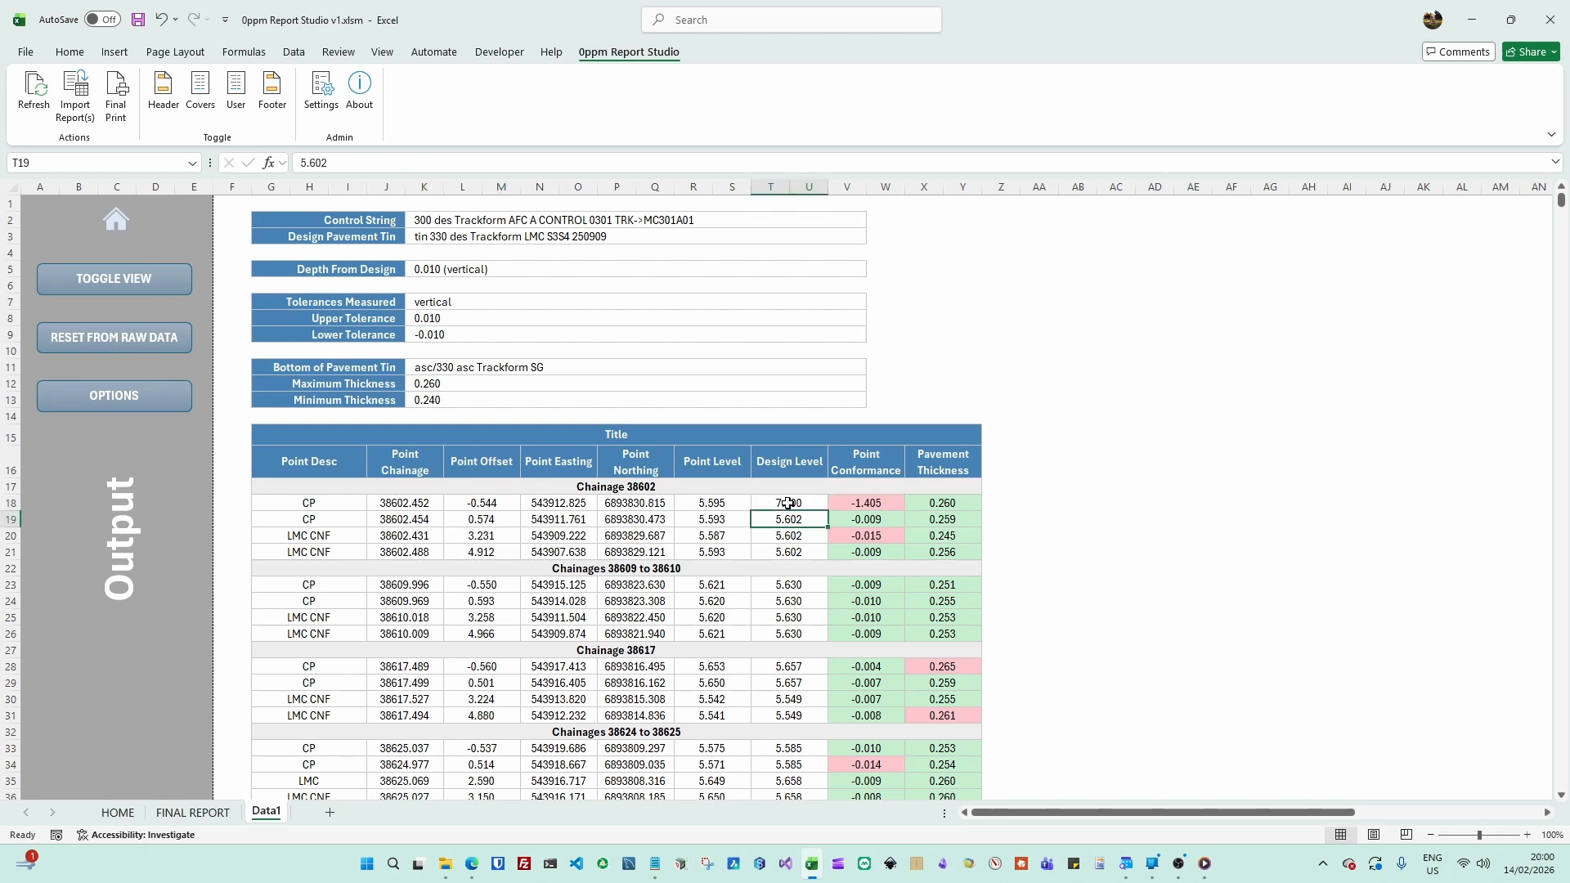
{"action": "left_click", "coordinate": [125, 338]}
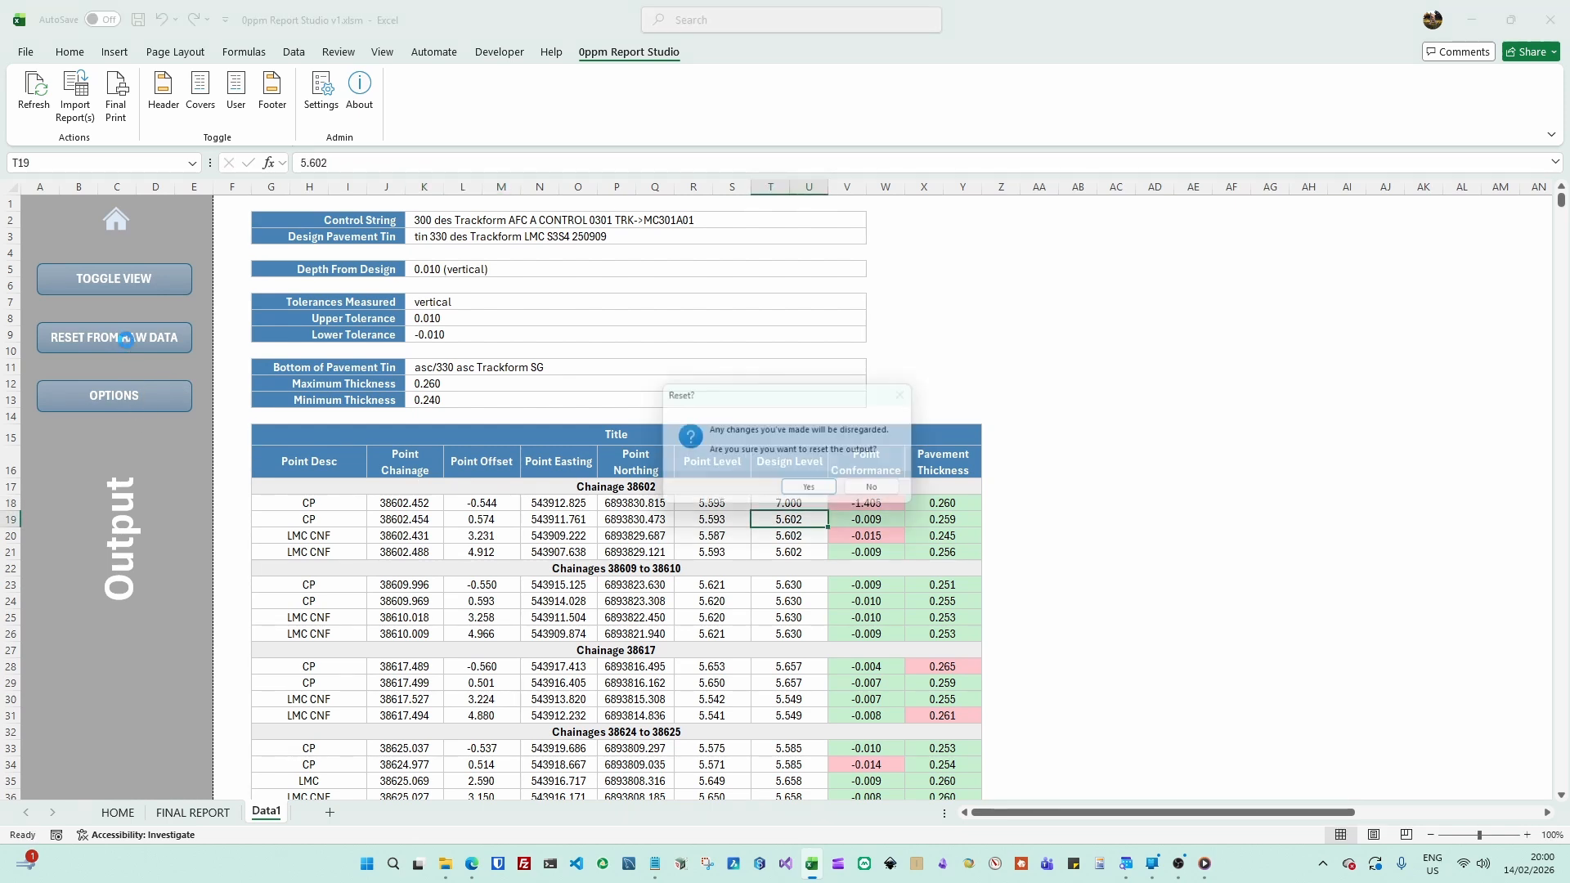
{"action": "left_click", "coordinate": [813, 494]}
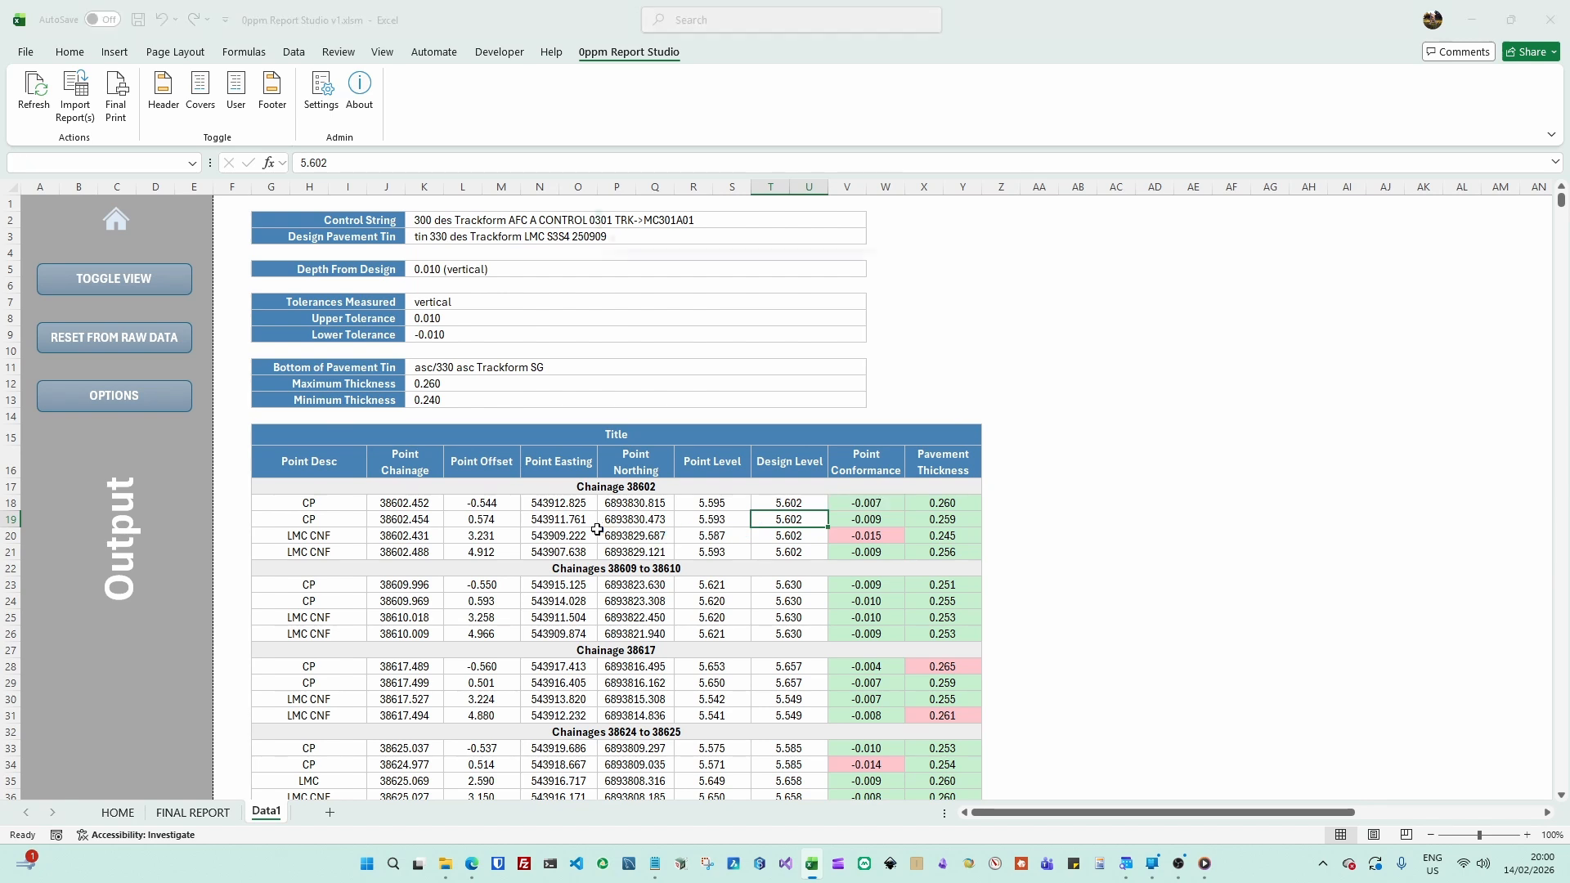
{"action": "left_click", "coordinate": [1045, 535]}
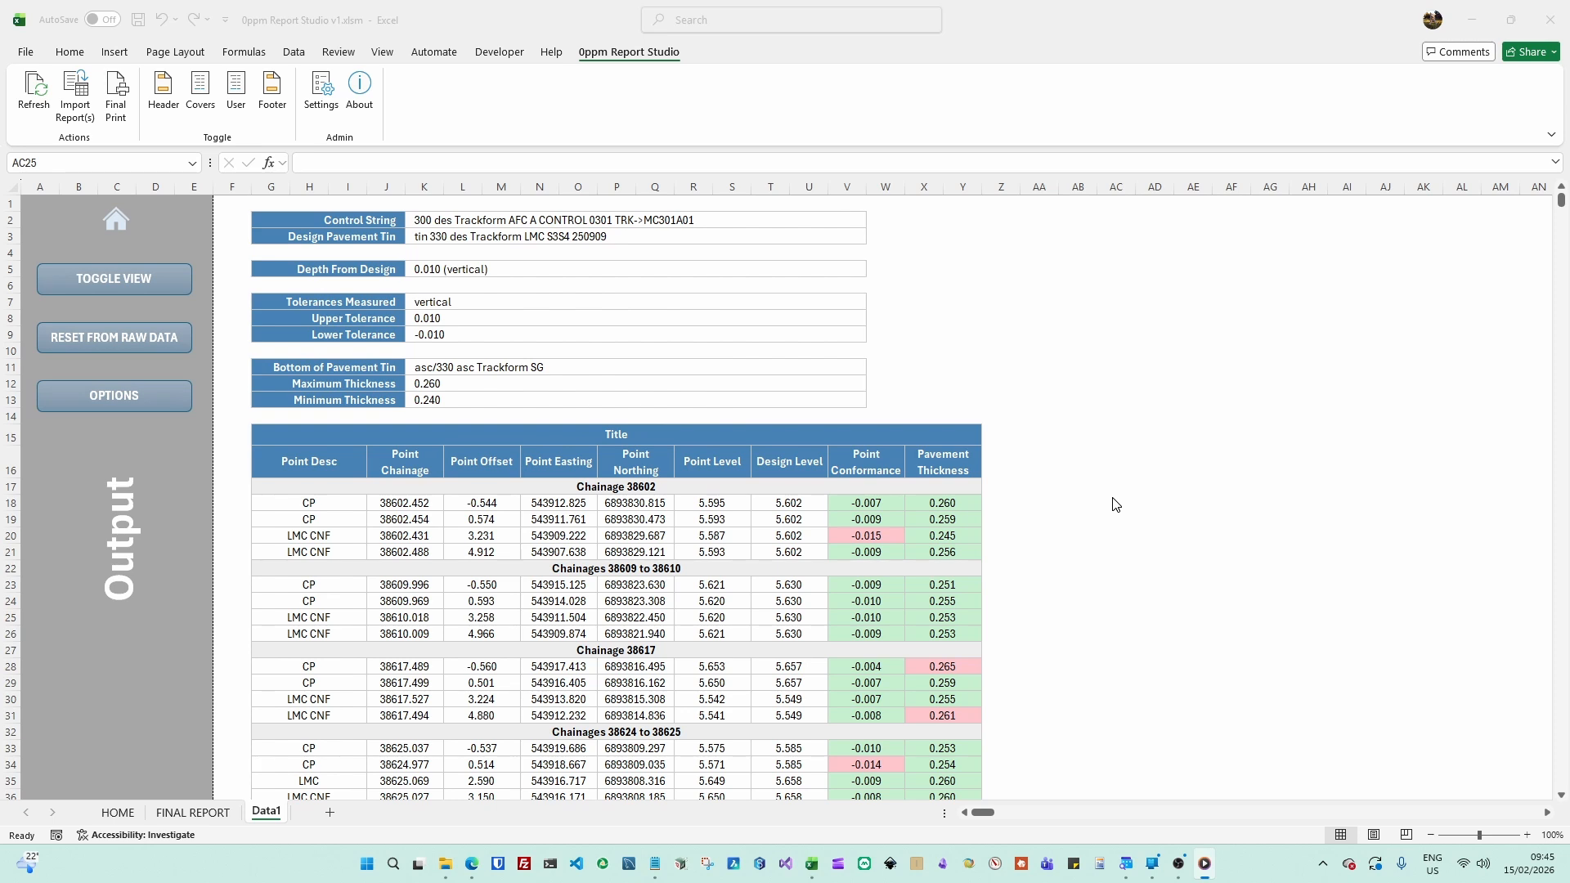
Import the as-built versus design string report for the subsoil drainage string
{"action": "left_click", "coordinate": [78, 98]}
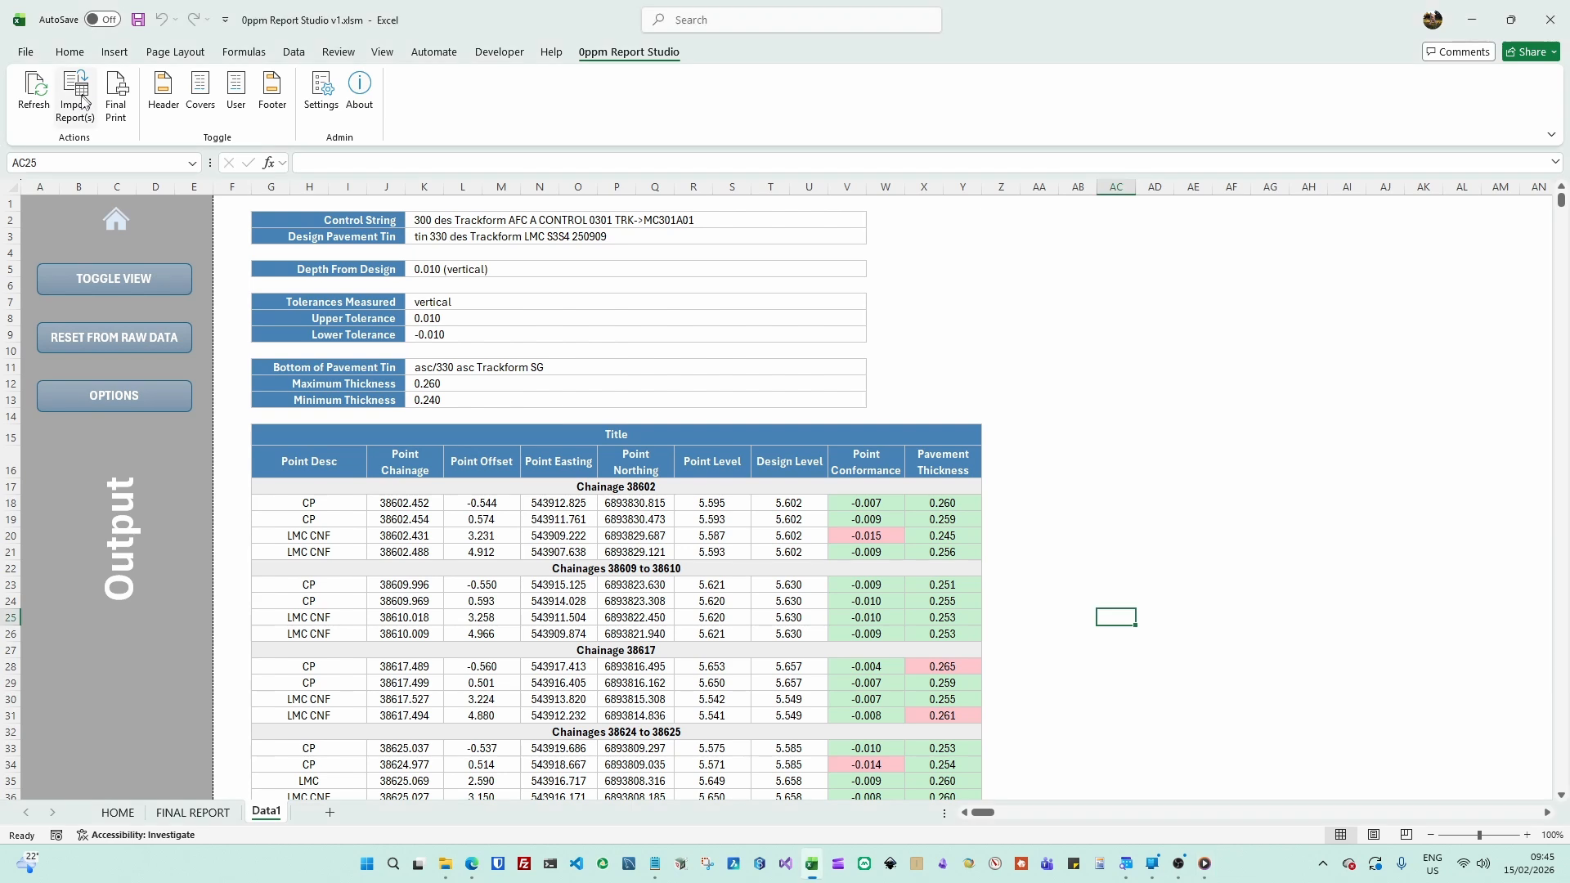
{"action": "double_click", "coordinate": [691, 438]}
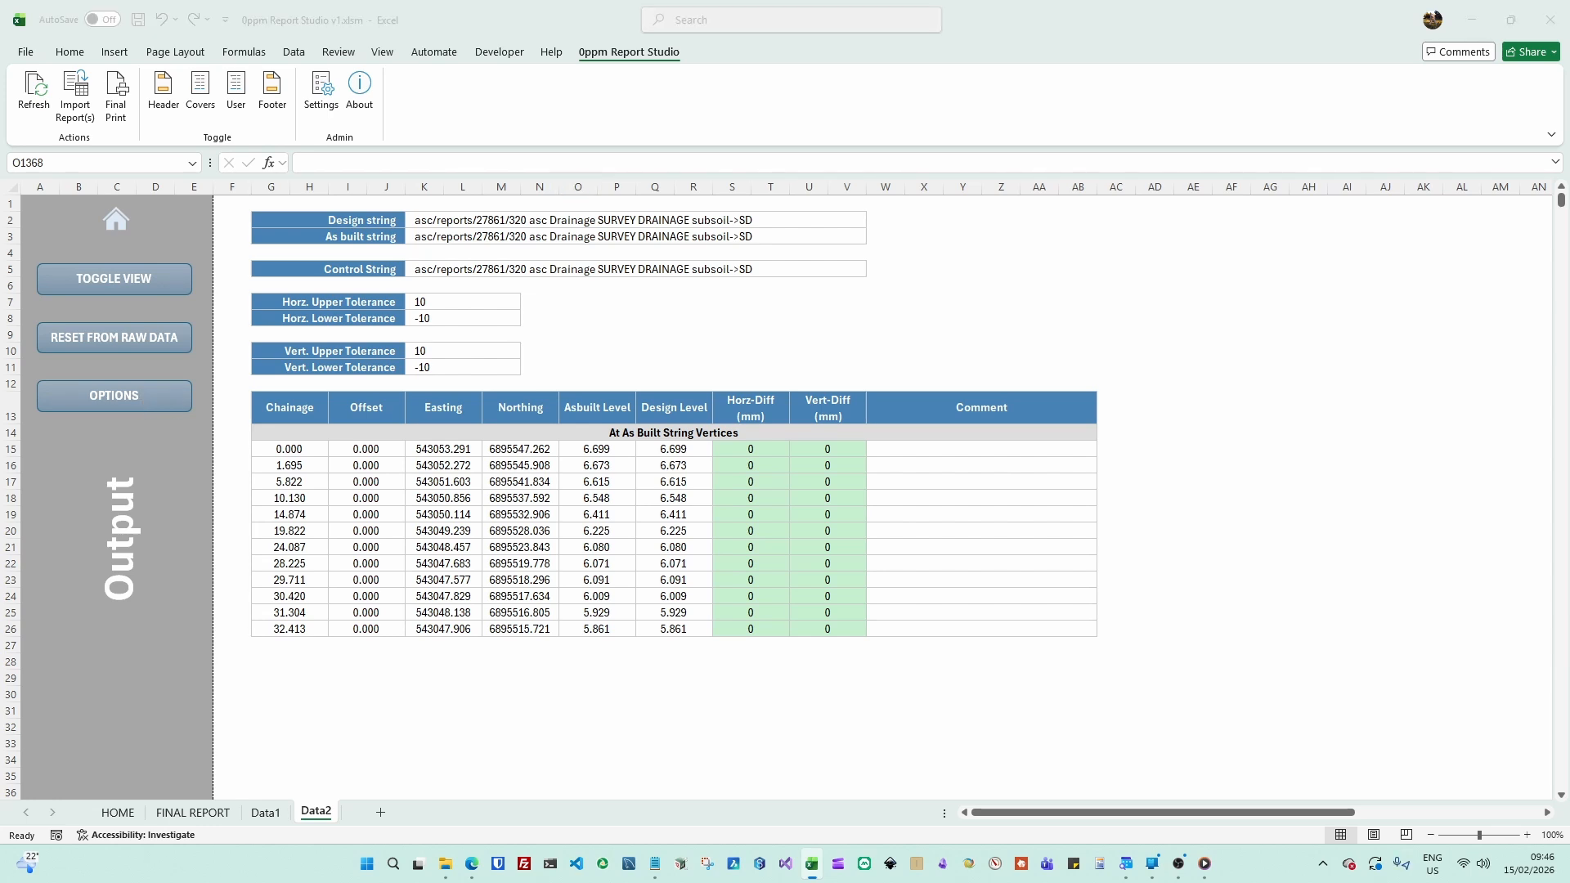
Set the as-built versus design string report's table header to Subsoil Drain B12-3 in its options
{"action": "left_click", "coordinate": [118, 396]}
{"action": "key", "text": "alt+Tab"}
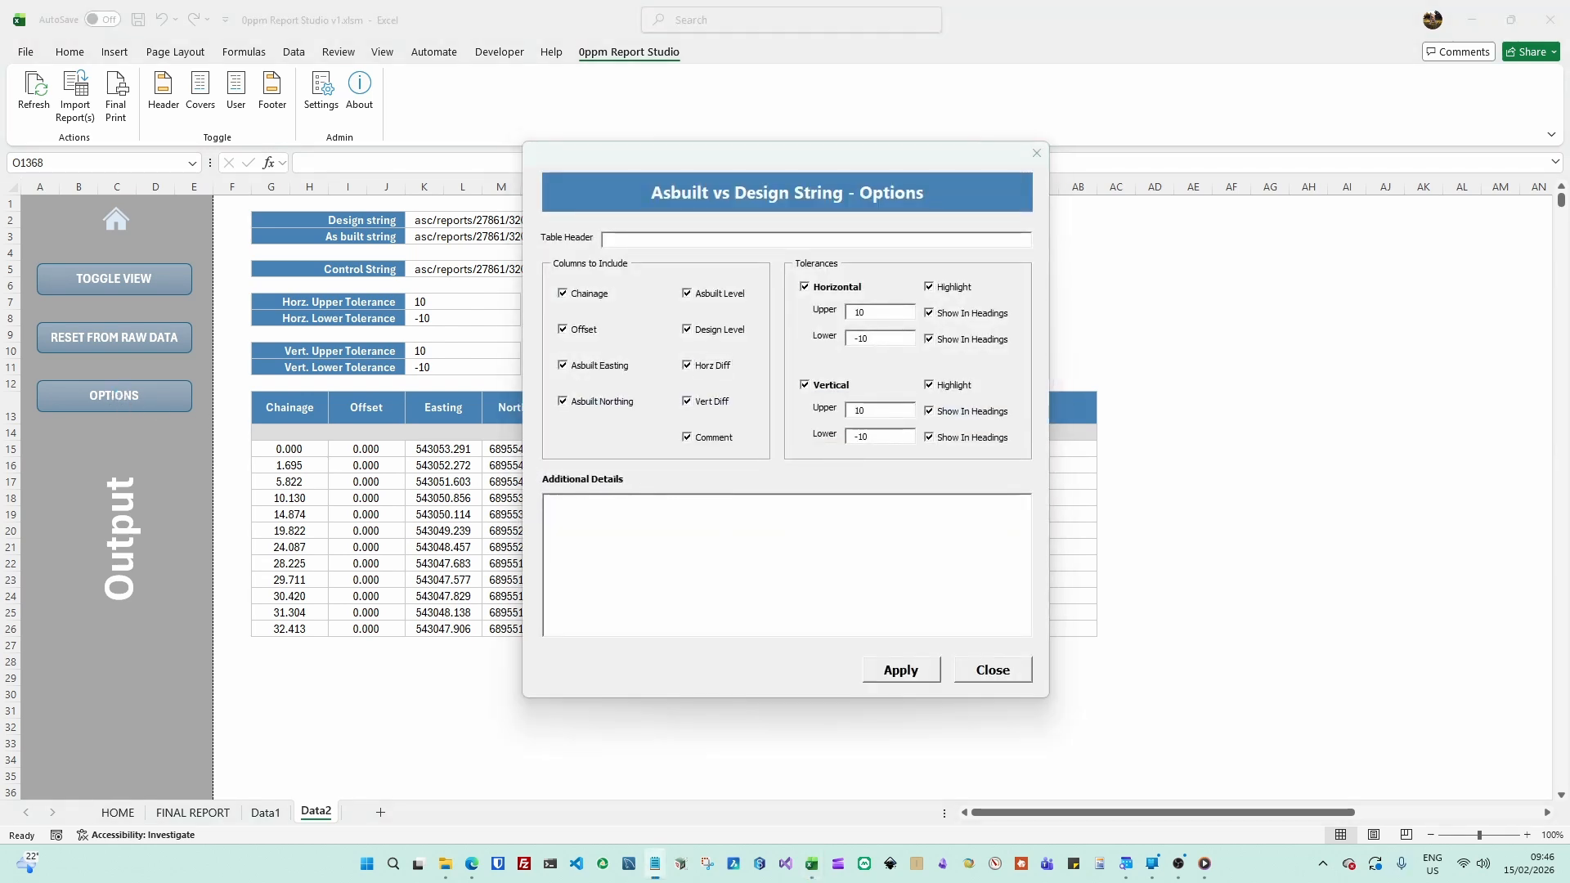
{"action": "left_click", "coordinate": [757, 246]}
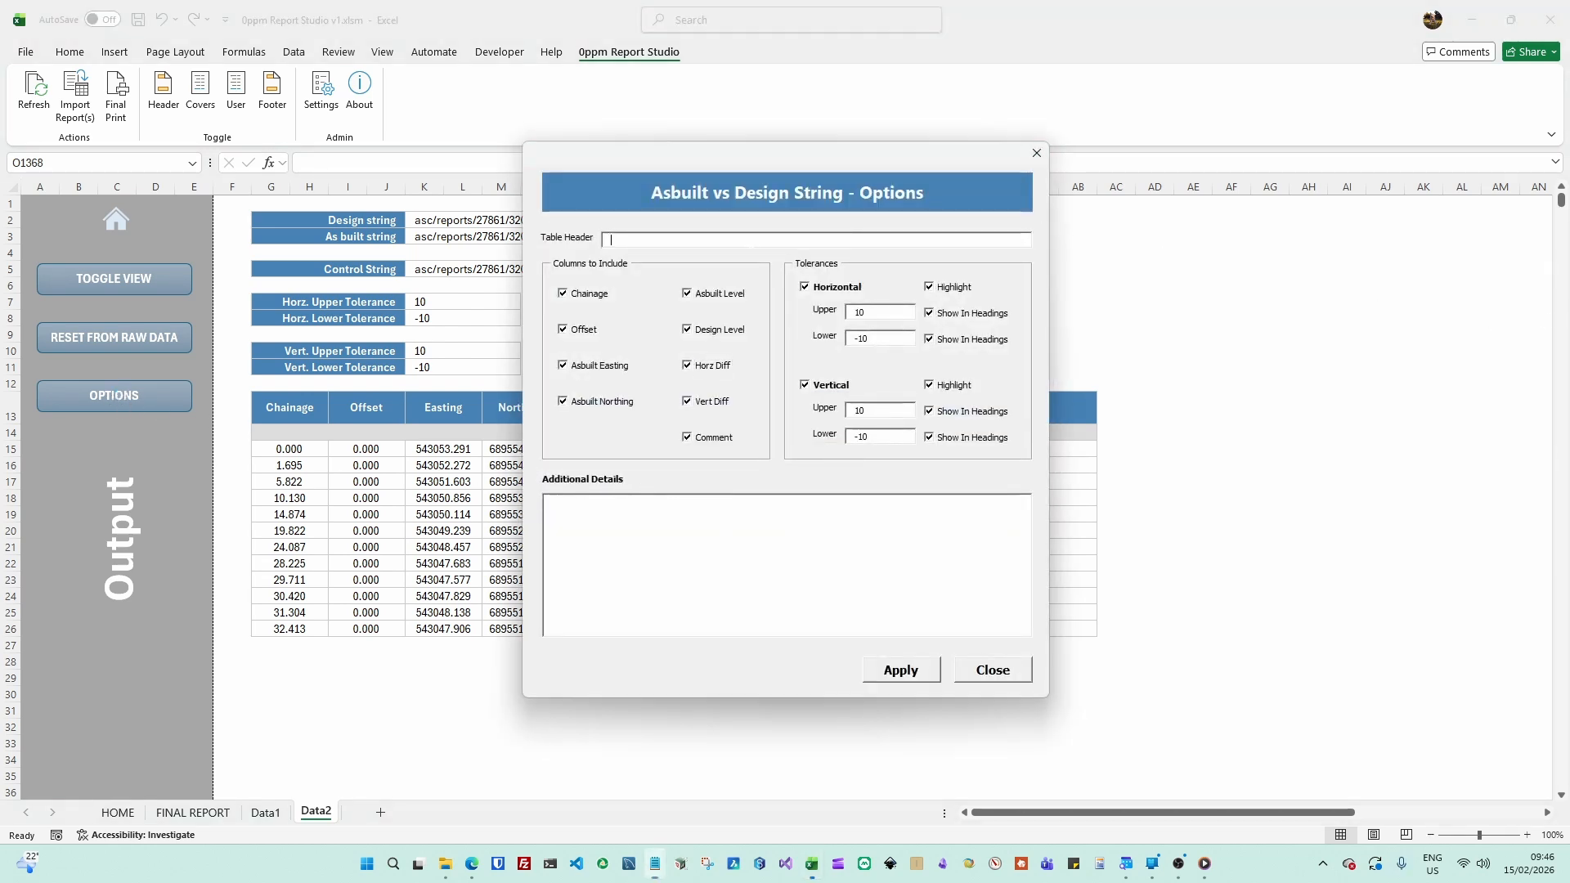
{"action": "type", "text": "Subsoil Drain B12-3"}
{"action": "key", "text": "alt+Tab"}
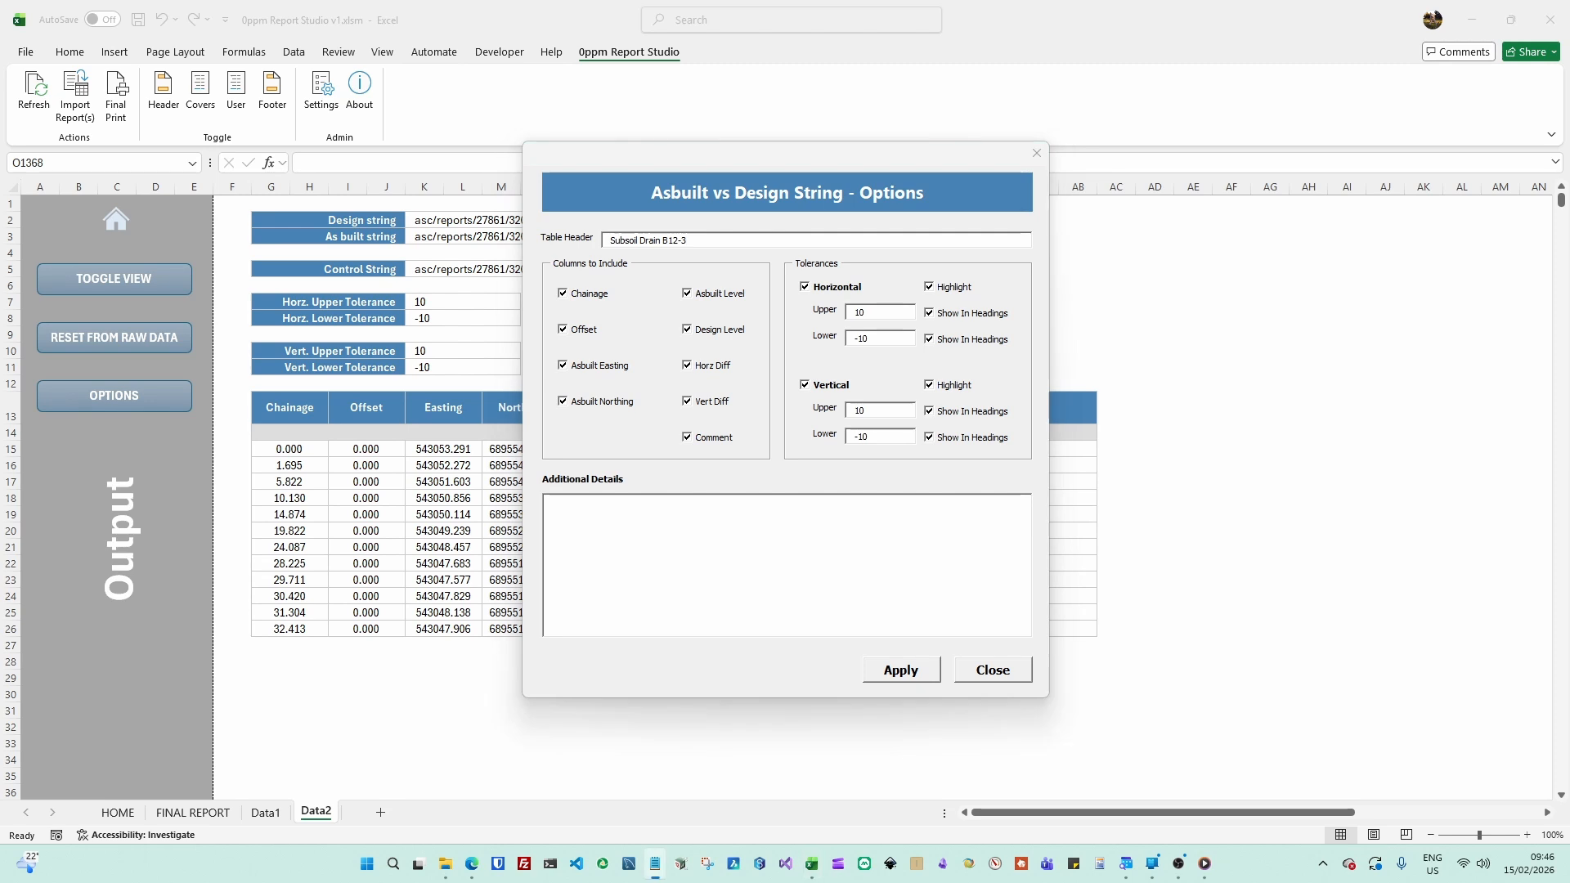
Enter "Subsoil Report" and "Grade Min:-0.5" on separate lines of the additional details and apply the report options
{"action": "left_click", "coordinate": [757, 507]}
{"action": "type", "text": "Subsoil Report"}
{"action": "key", "text": "Return"}
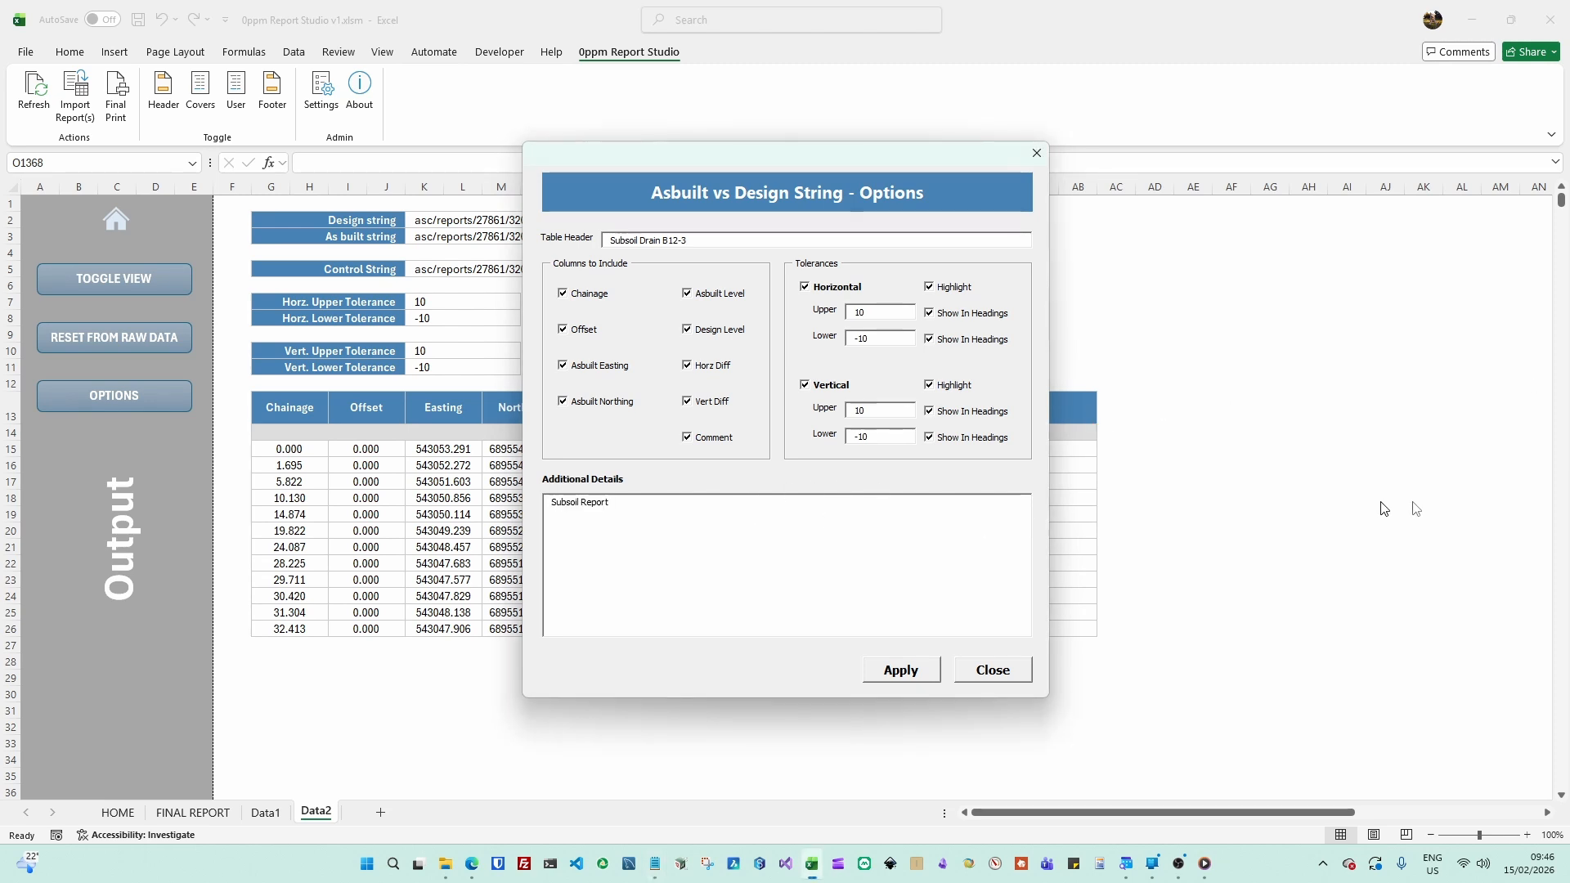
{"action": "key", "text": "alt+Tab"}
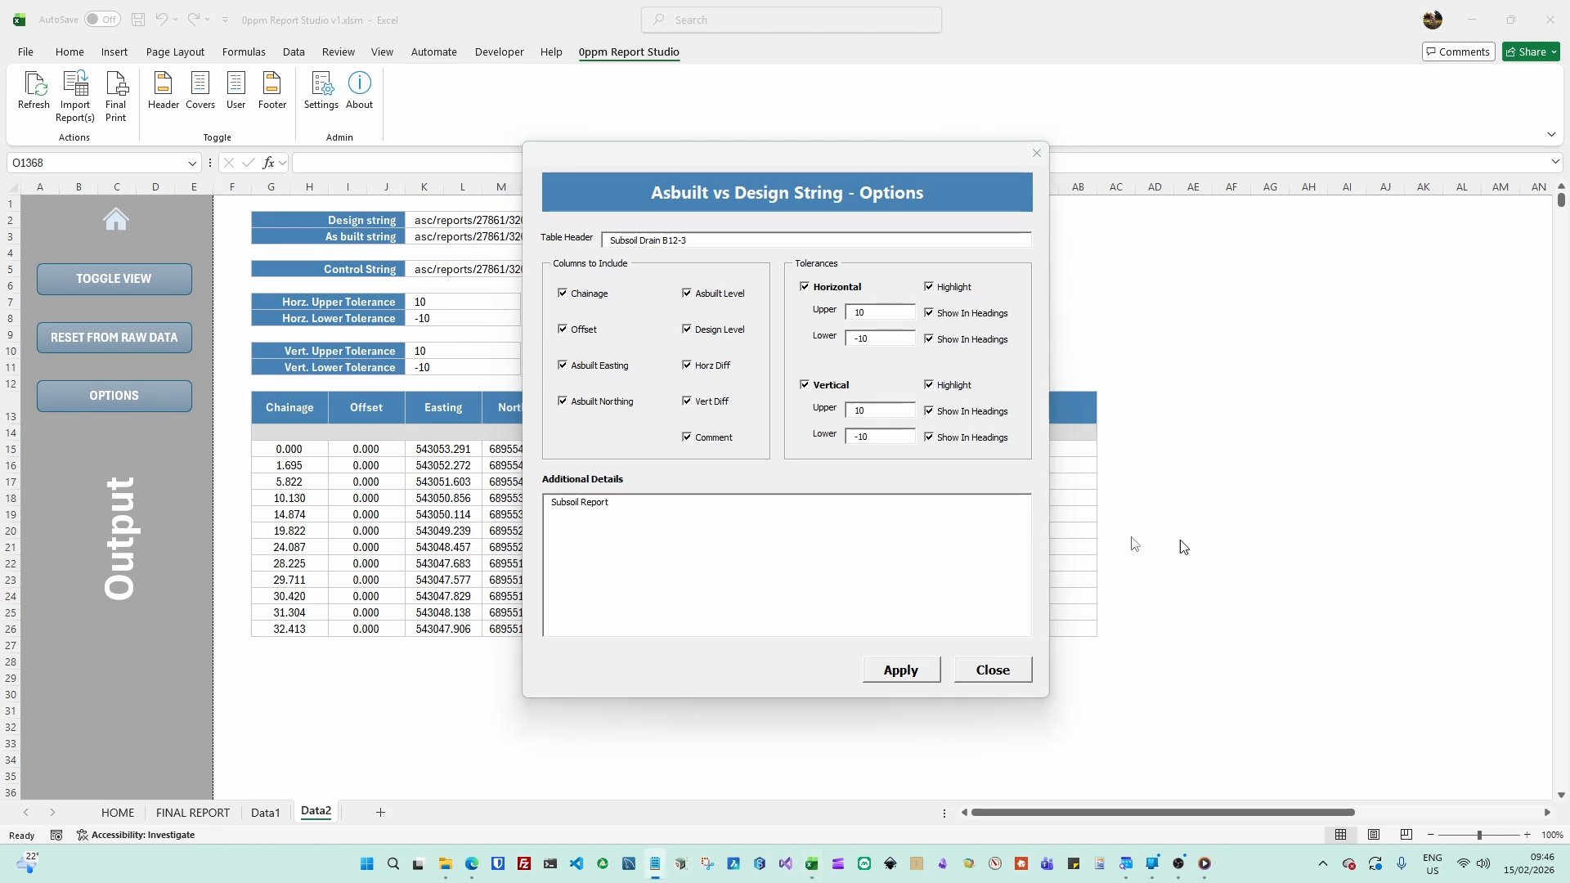
{"action": "left_click", "coordinate": [588, 527]}
{"action": "type", "text": "Grade Min:-0.5"}
{"action": "left_click", "coordinate": [900, 670]}
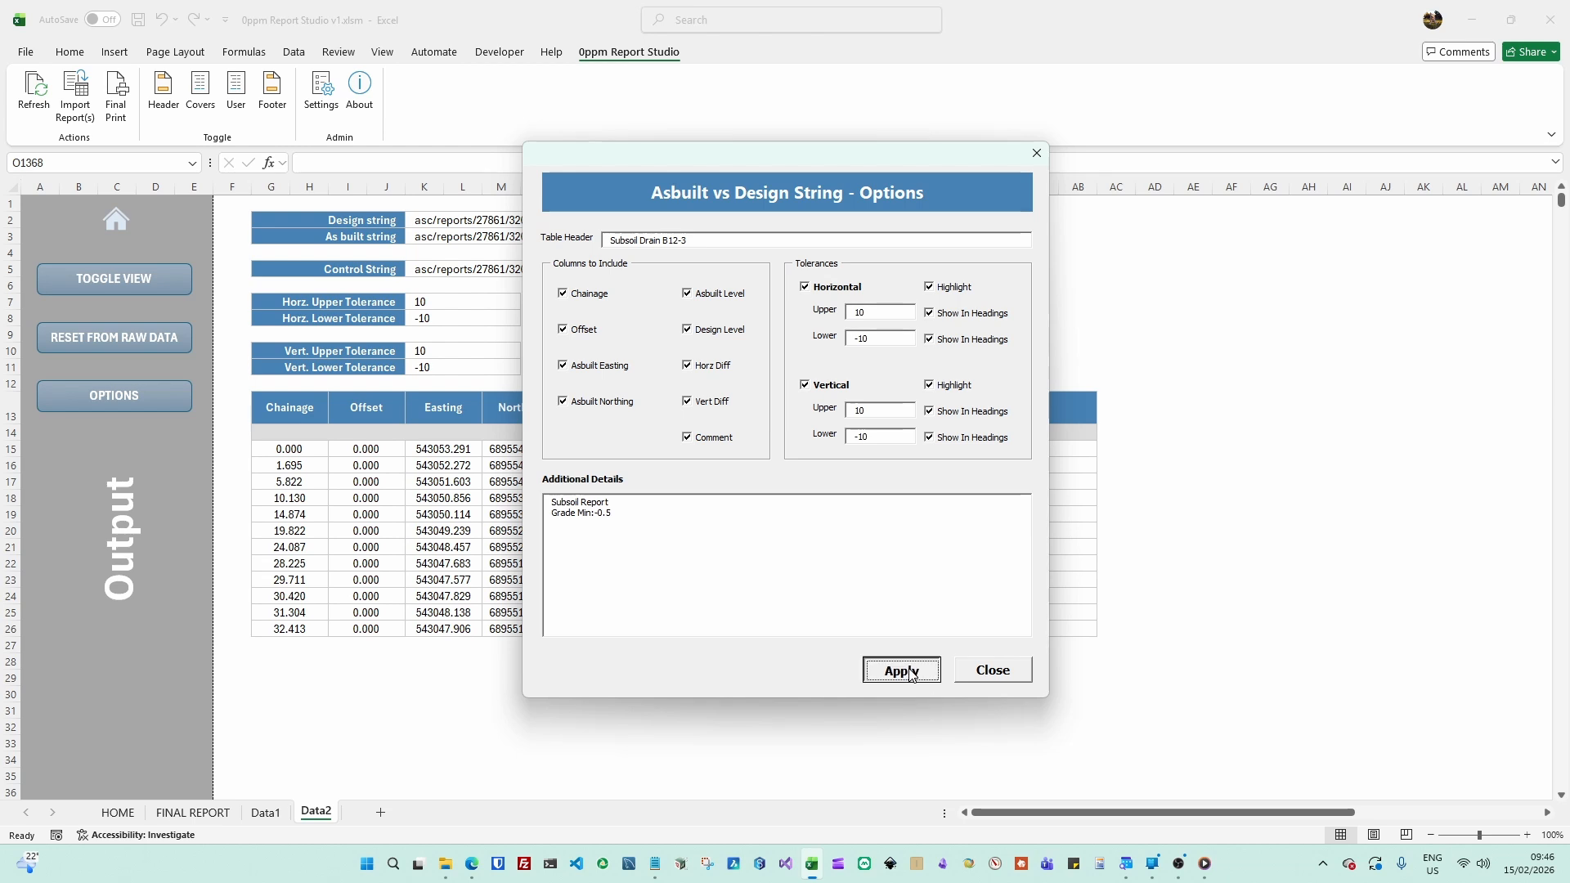
{"action": "left_click", "coordinate": [992, 669]}
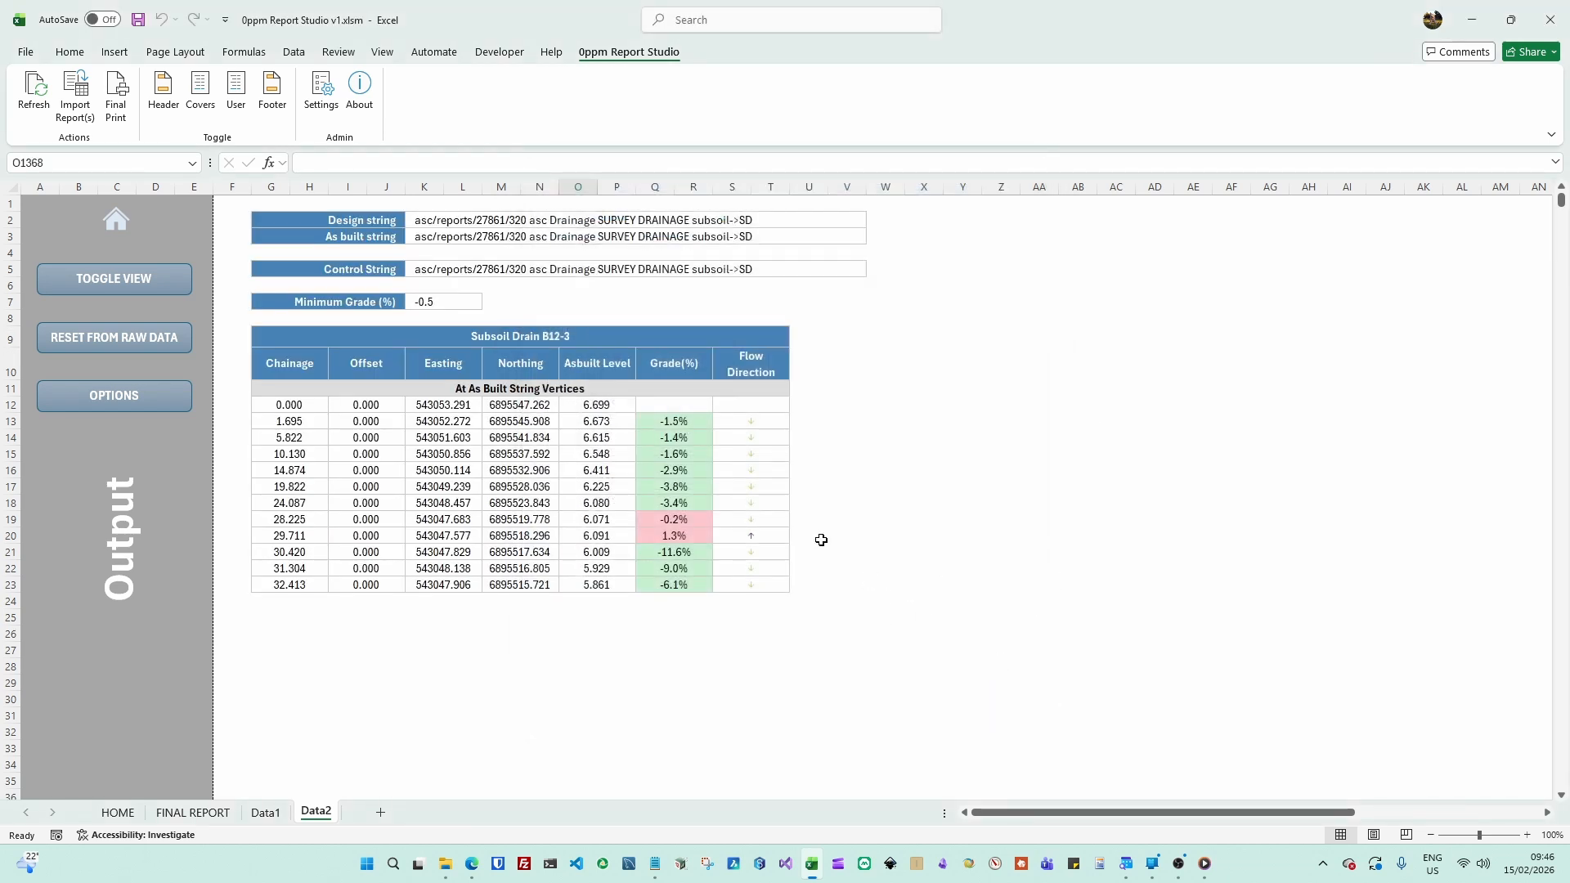
Set the as-built level at chainage 29.711 in the subsoil drain table to 6.06
{"action": "left_click", "coordinate": [609, 539]}
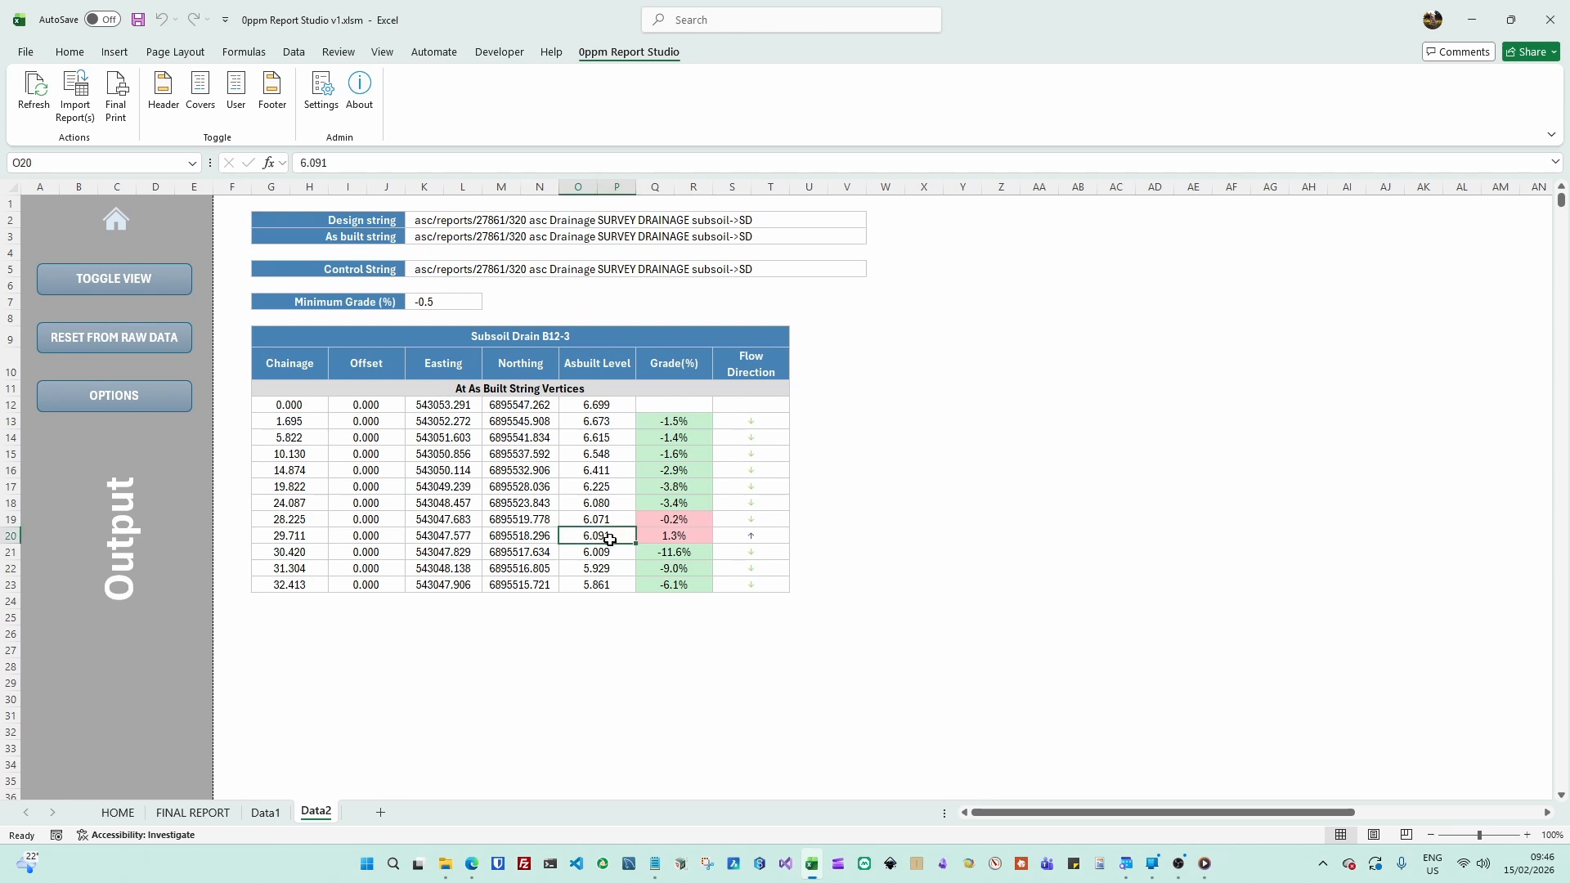
{"action": "type", "text": "6.06"}
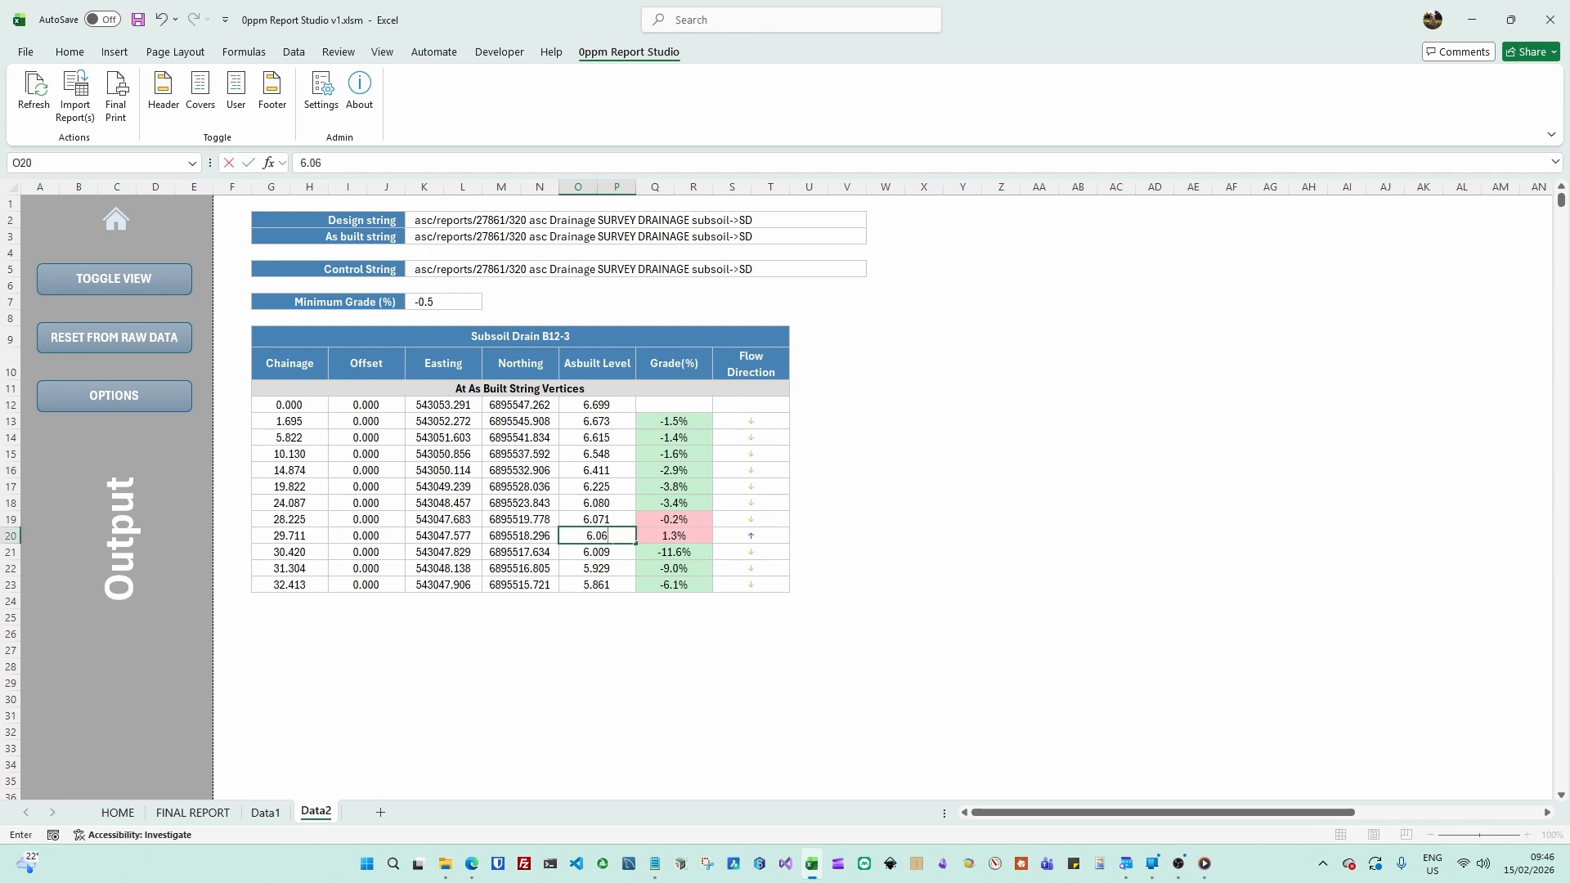
{"action": "key", "text": "Up"}
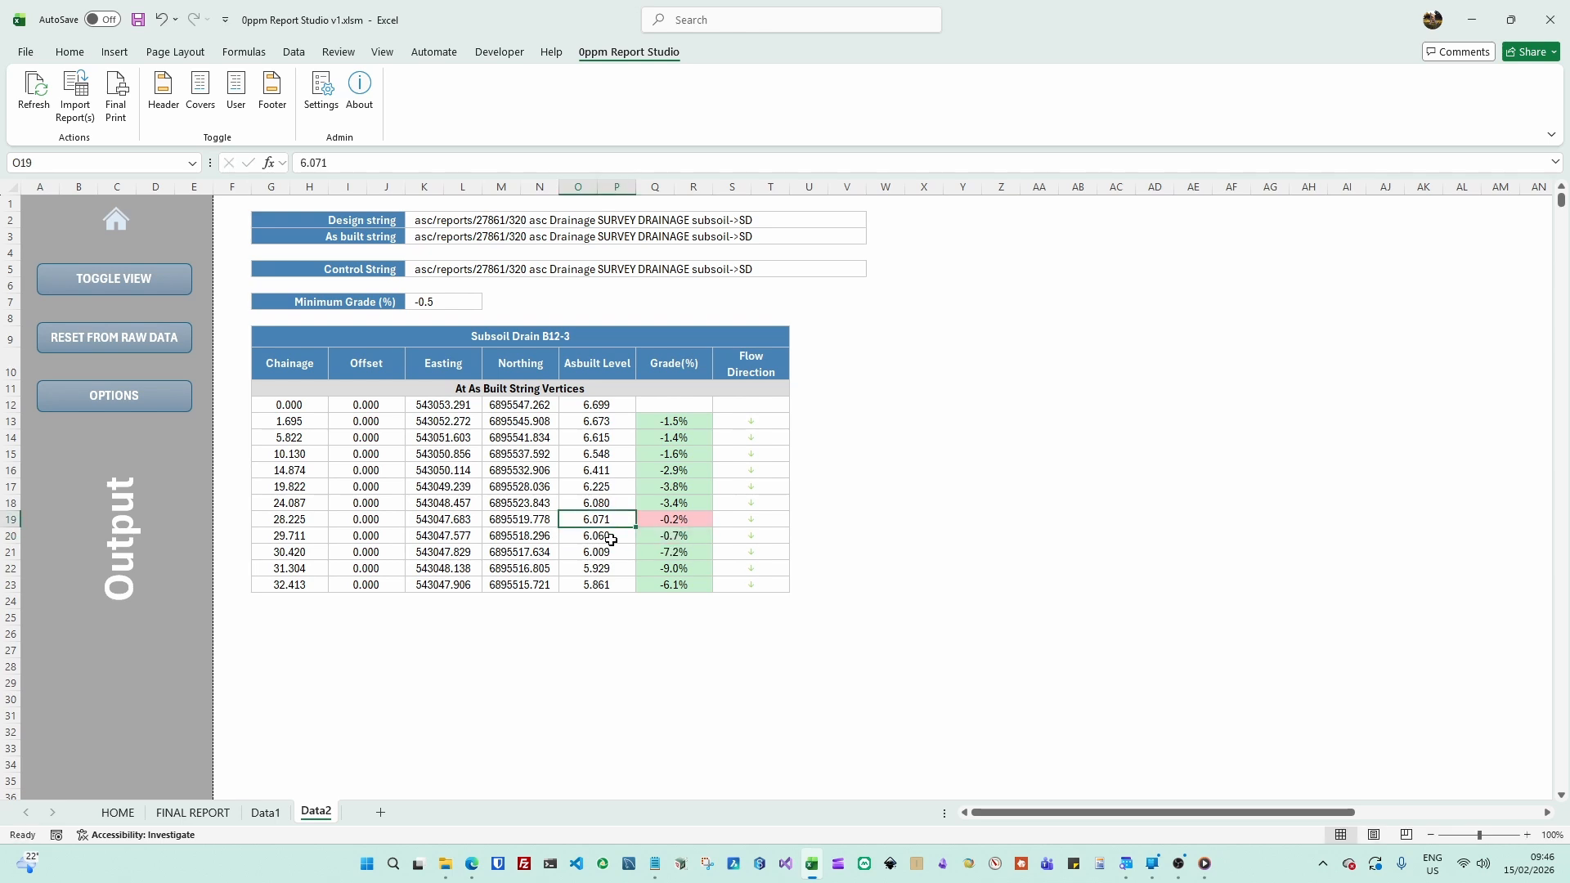
{"action": "left_click", "coordinate": [872, 517]}
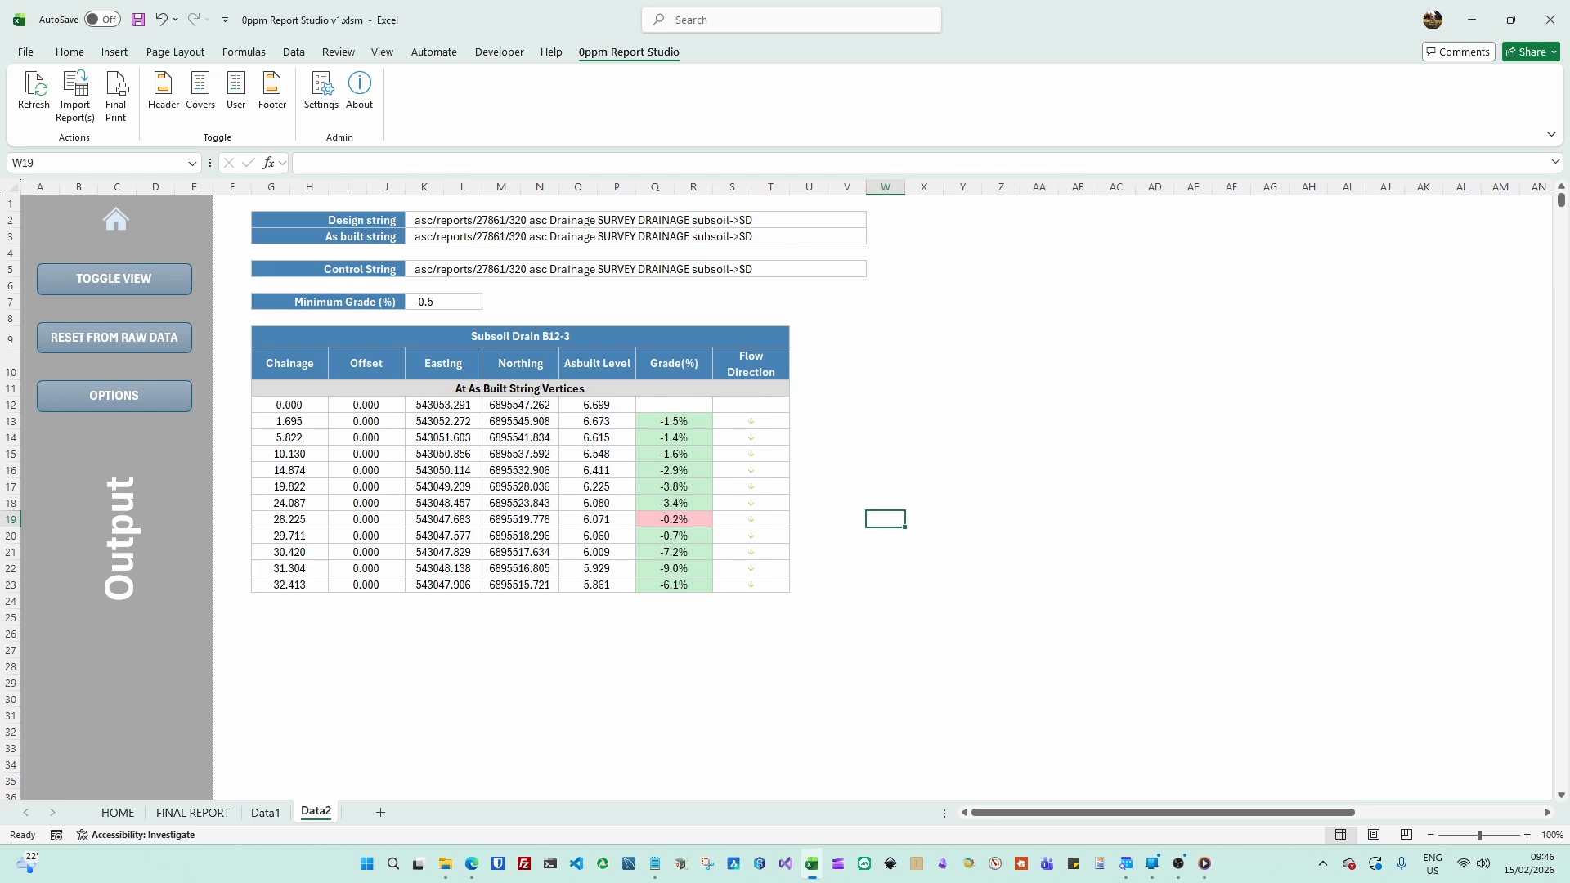
Permanently delete the Data2 sheet with the subsoil drain report
{"action": "key", "text": "alt+Tab"}
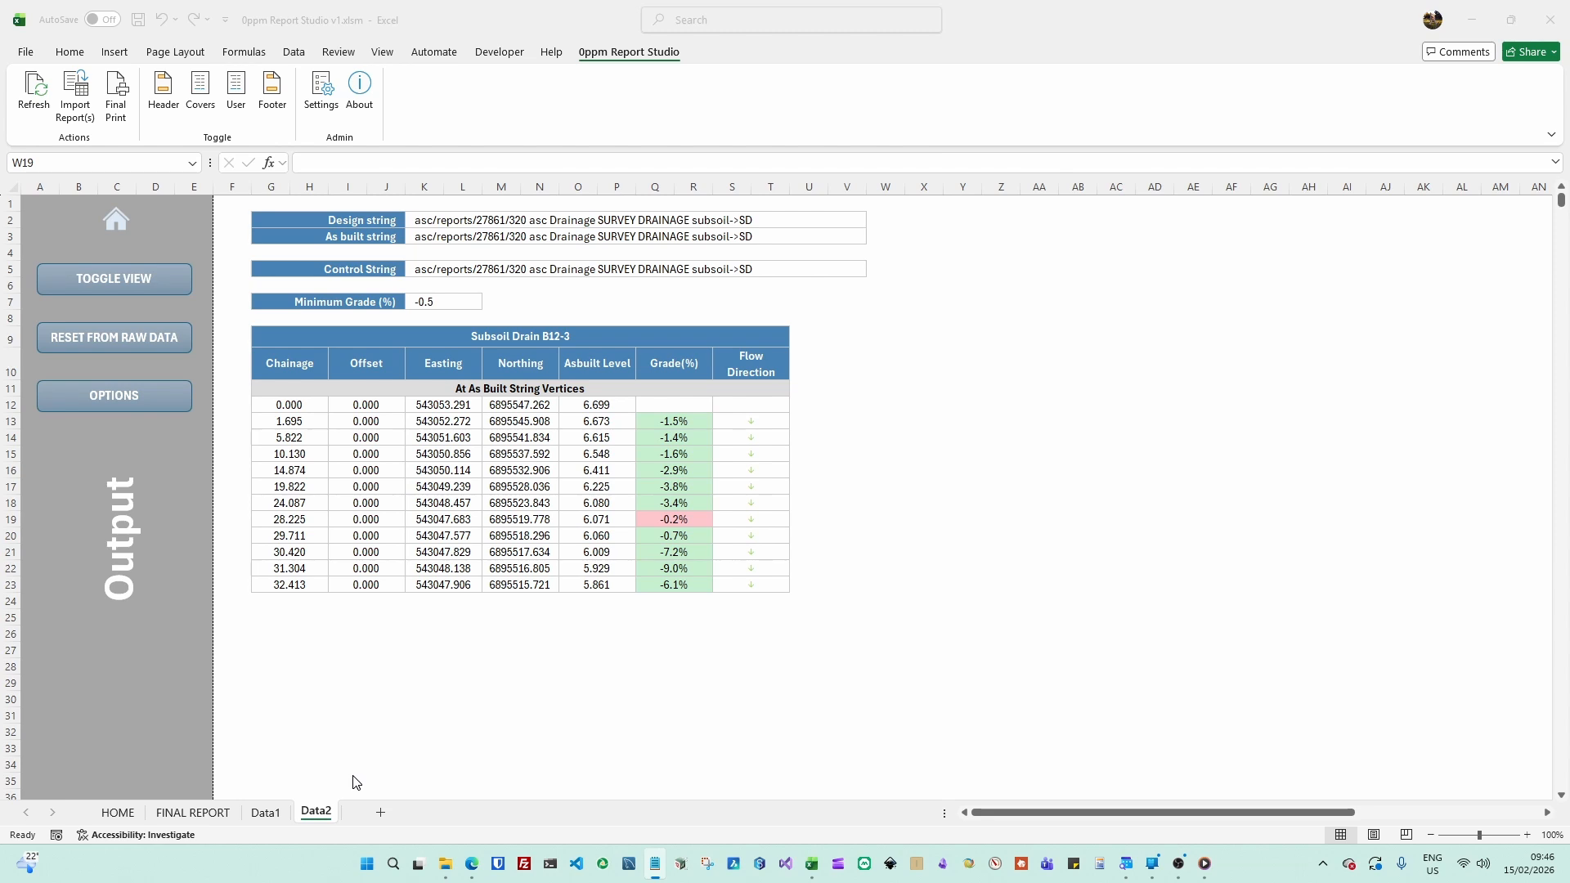
{"action": "left_click", "coordinate": [318, 812]}
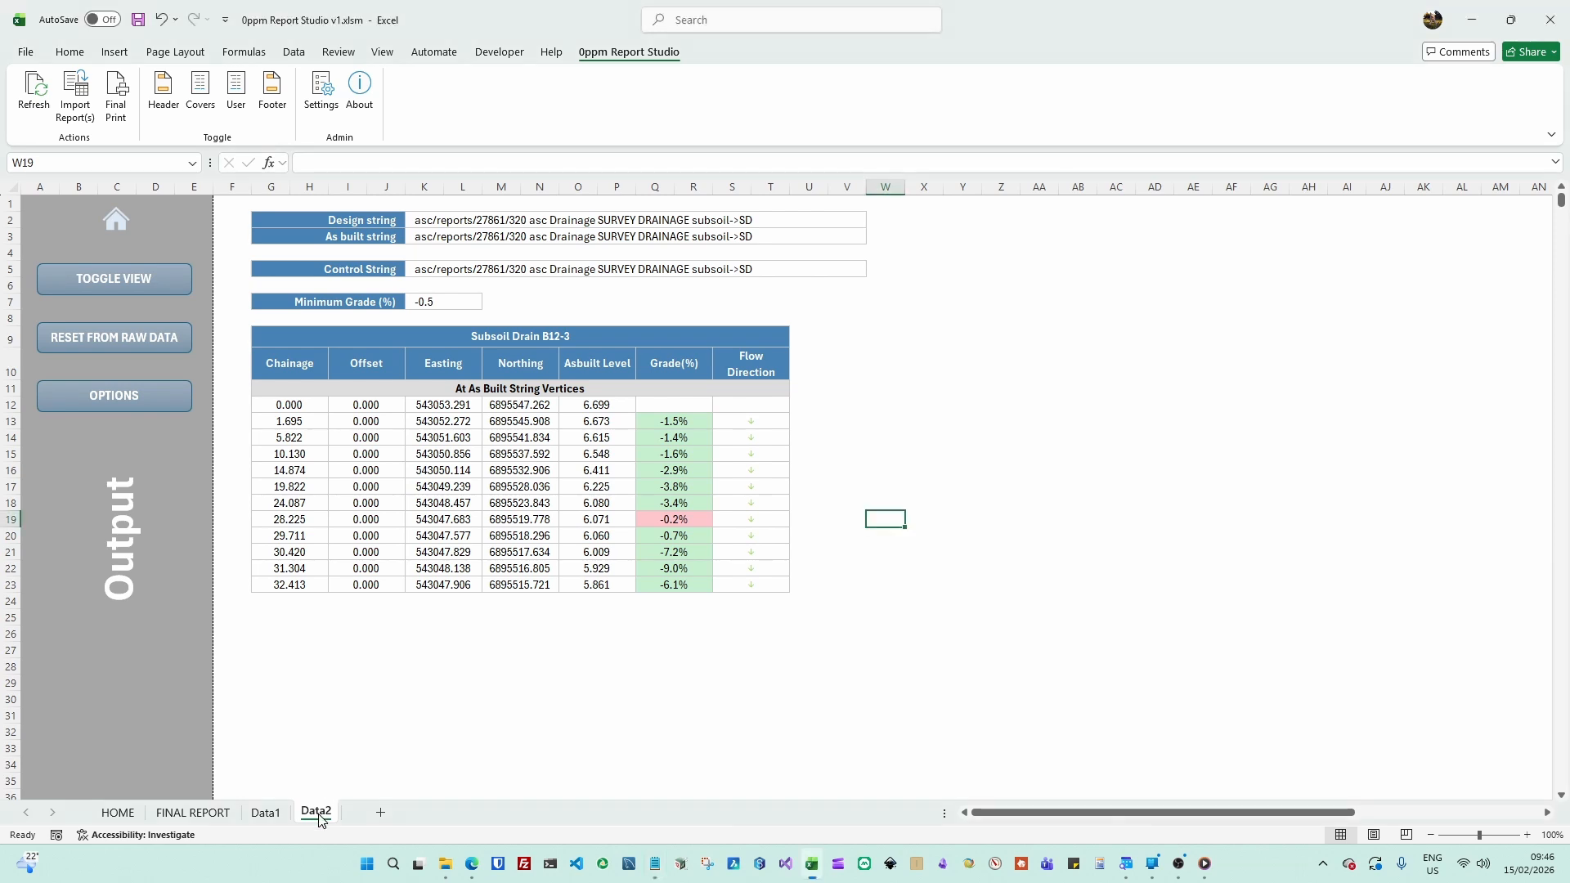
{"action": "right_click", "coordinate": [319, 818]}
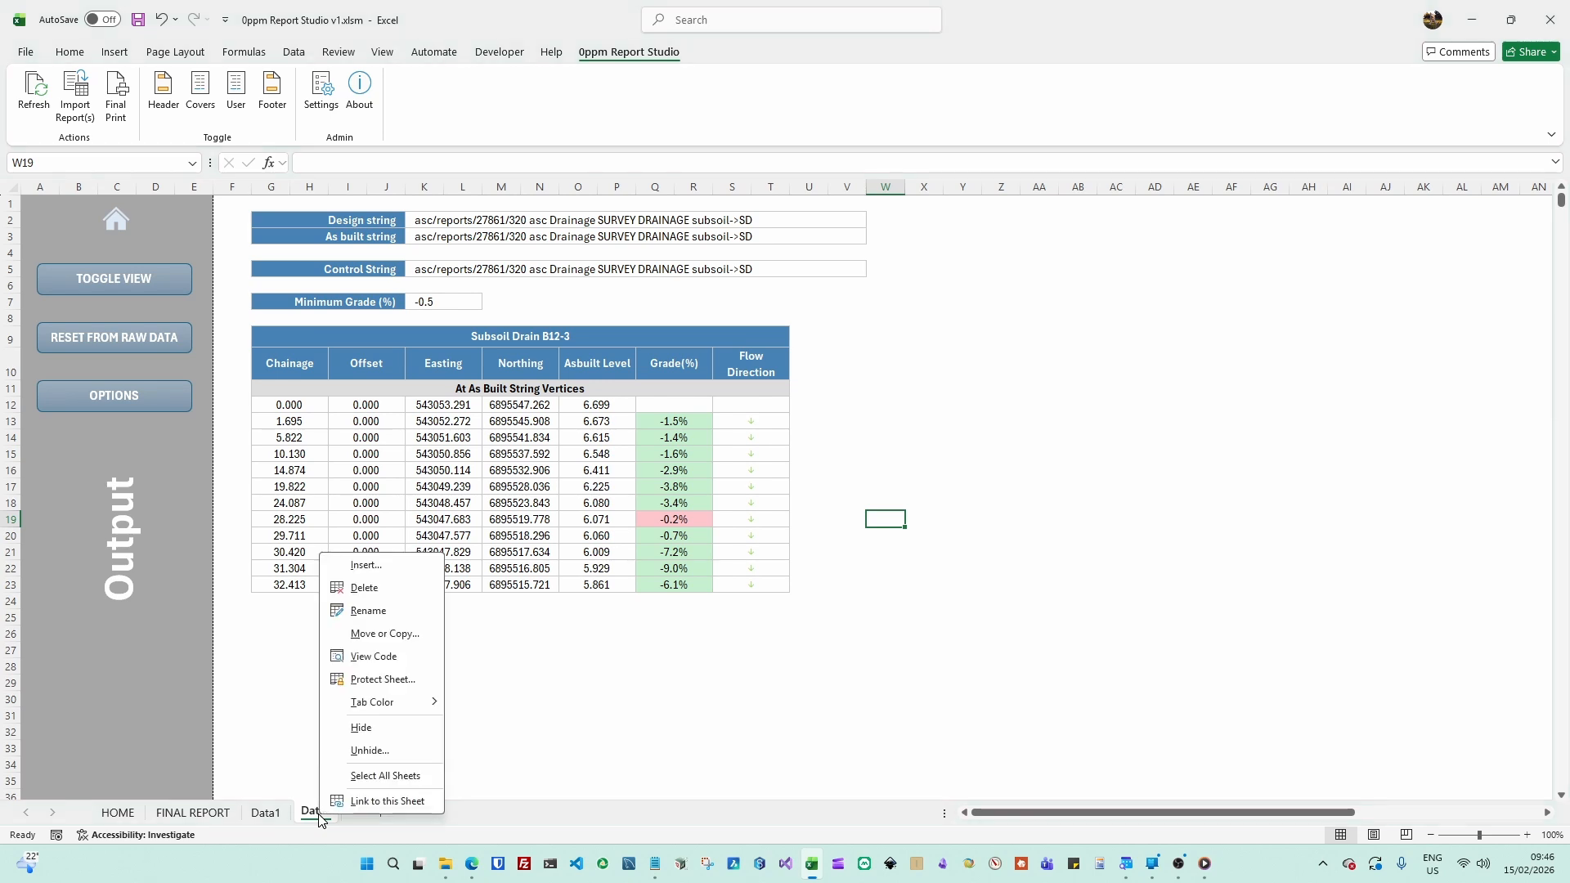
{"action": "left_click", "coordinate": [365, 586]}
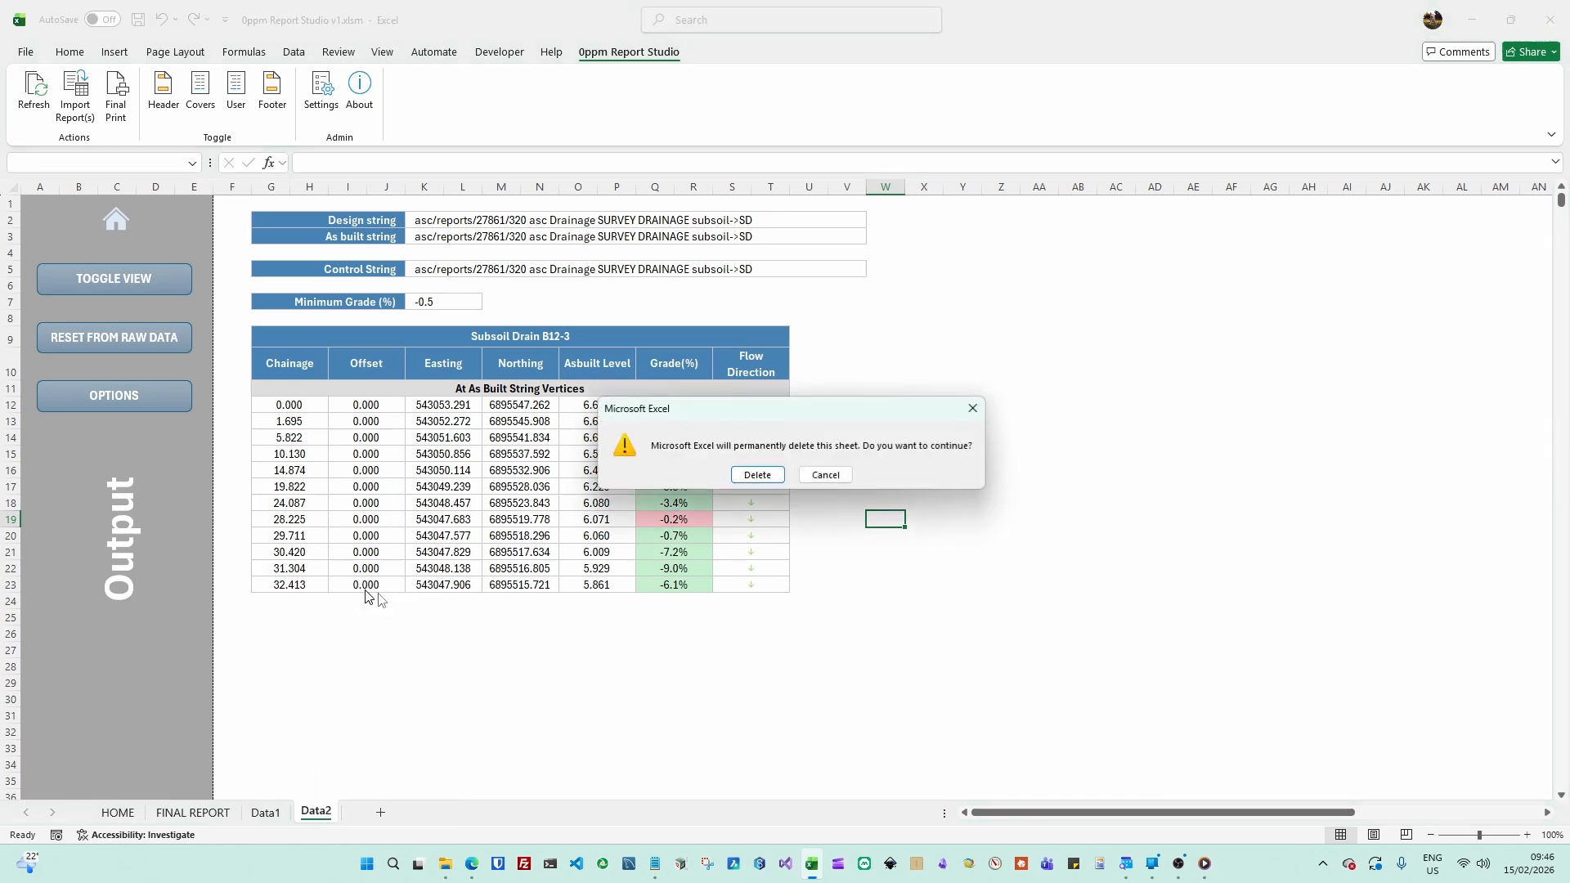
{"action": "left_click", "coordinate": [757, 474]}
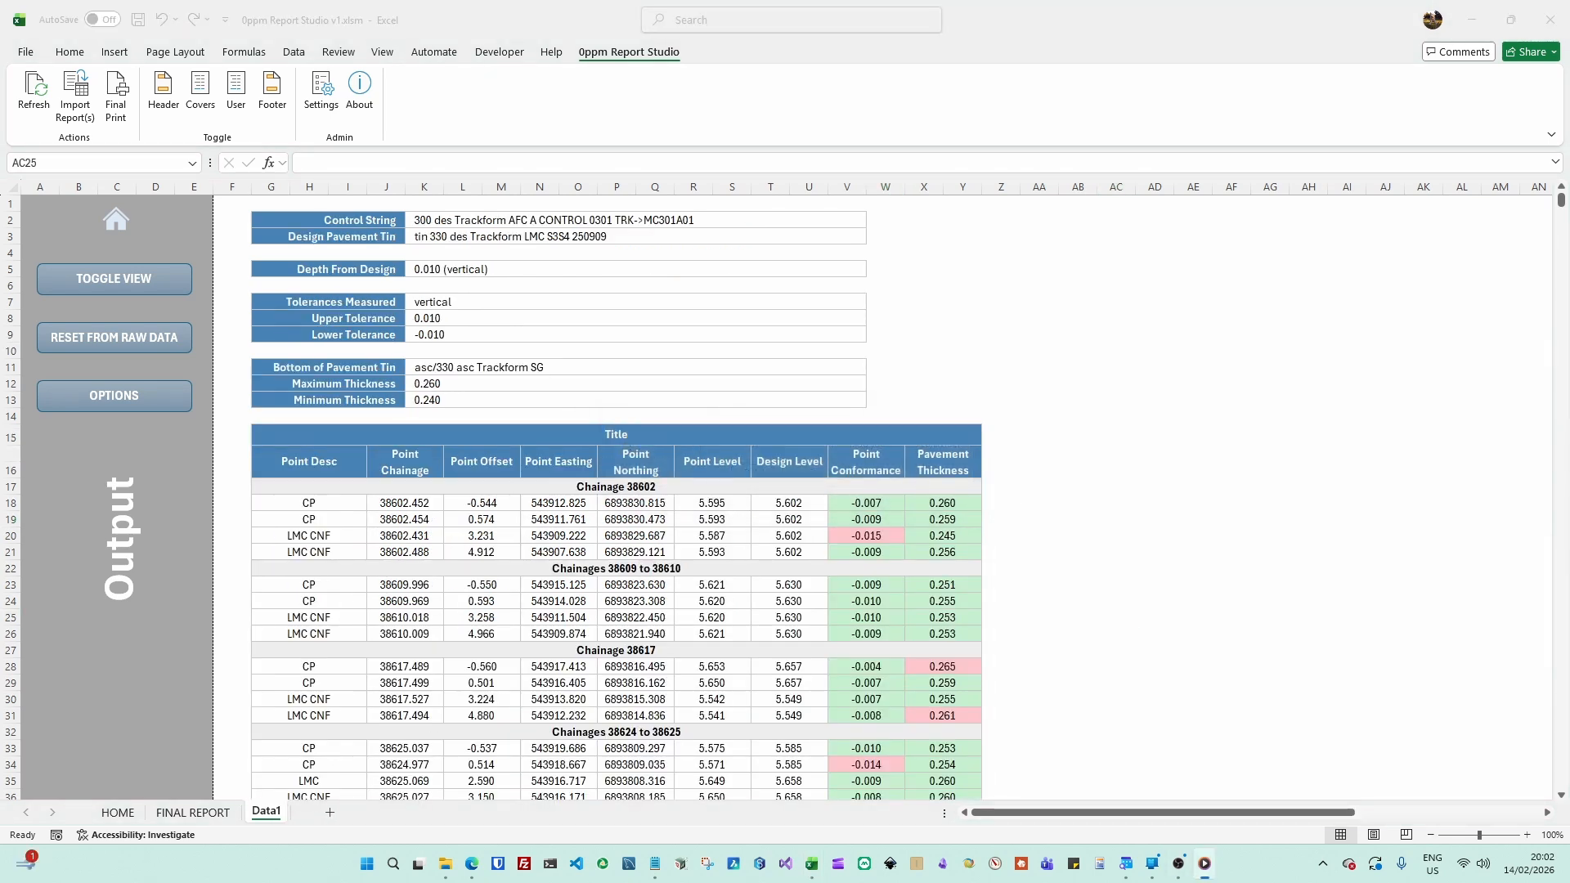
{"action": "left_click", "coordinate": [1029, 517]}
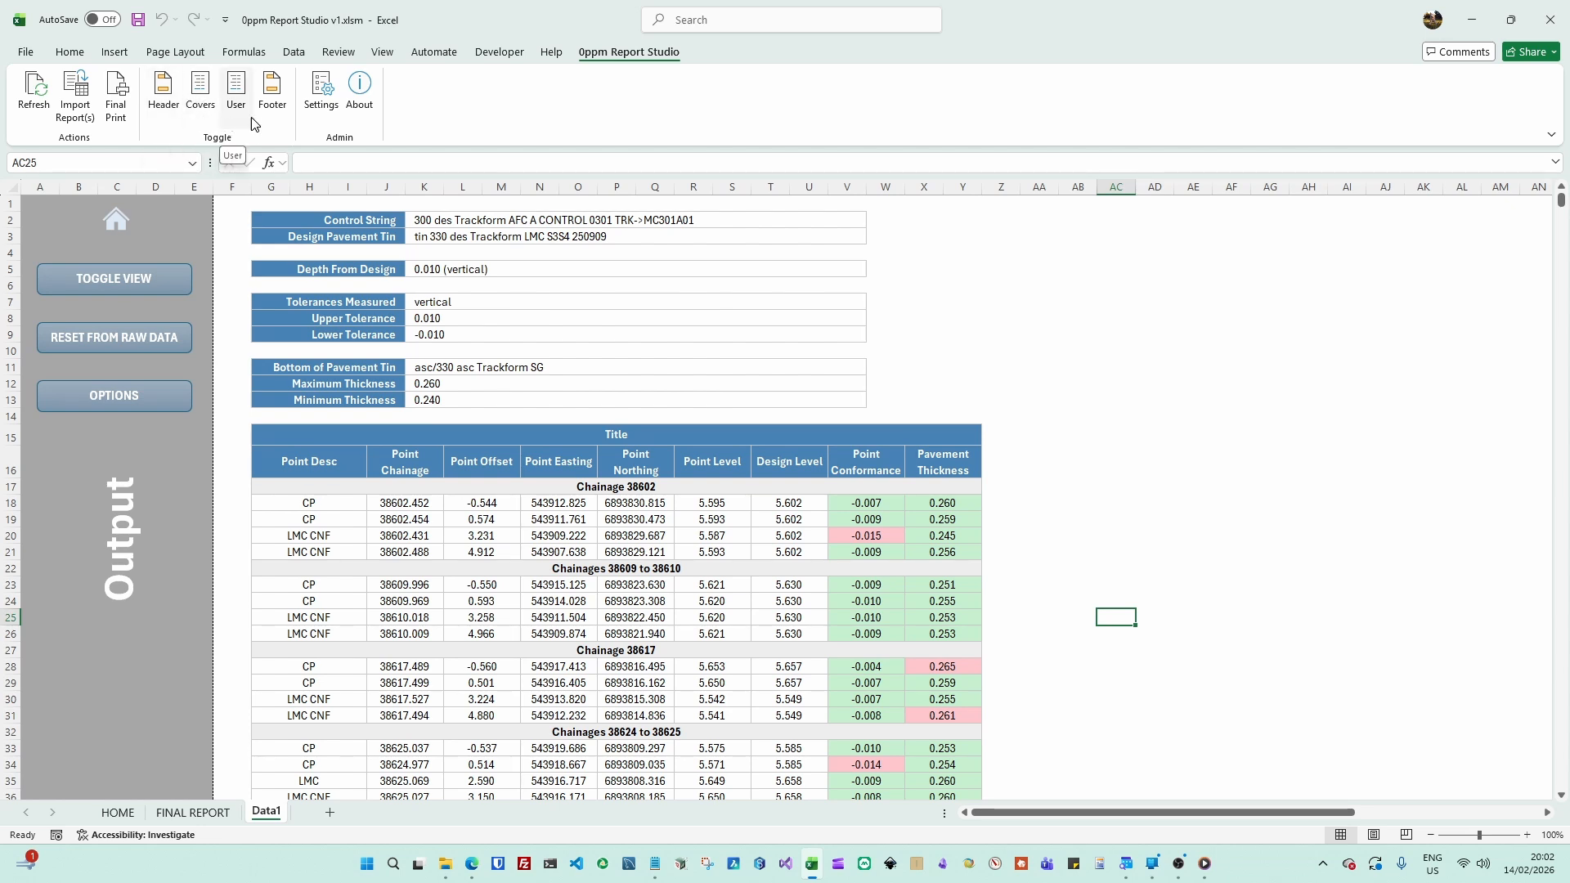
Show the Header template sheet and insert a new row at row 10 within the blue banner
{"action": "left_click", "coordinate": [166, 98]}
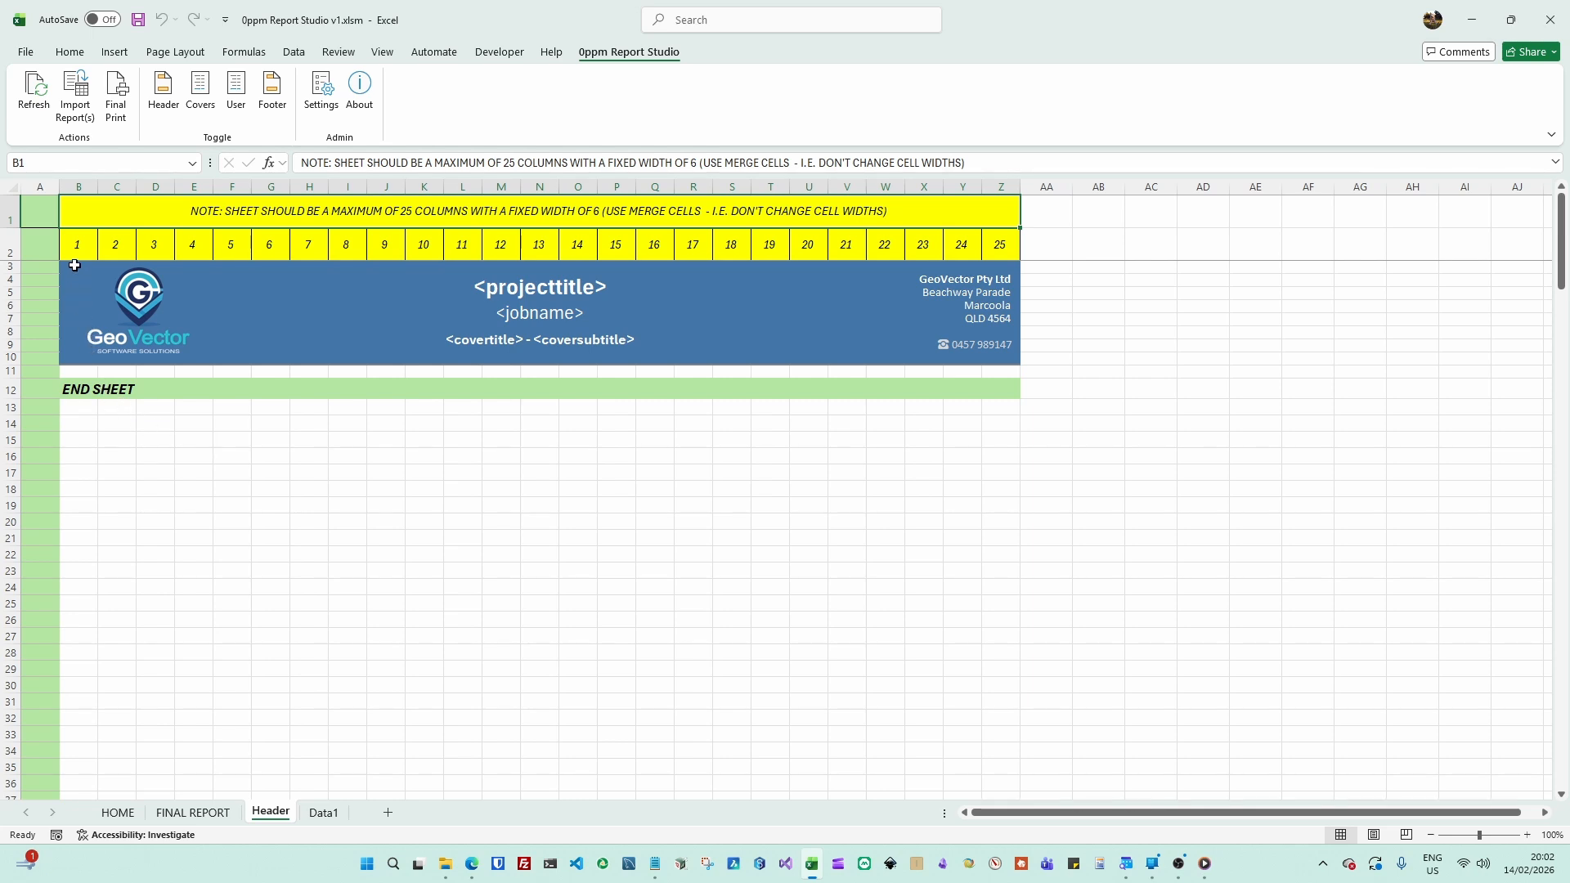
{"action": "left_click_drag", "start_coordinate": [74, 283], "coordinate": [978, 372]}
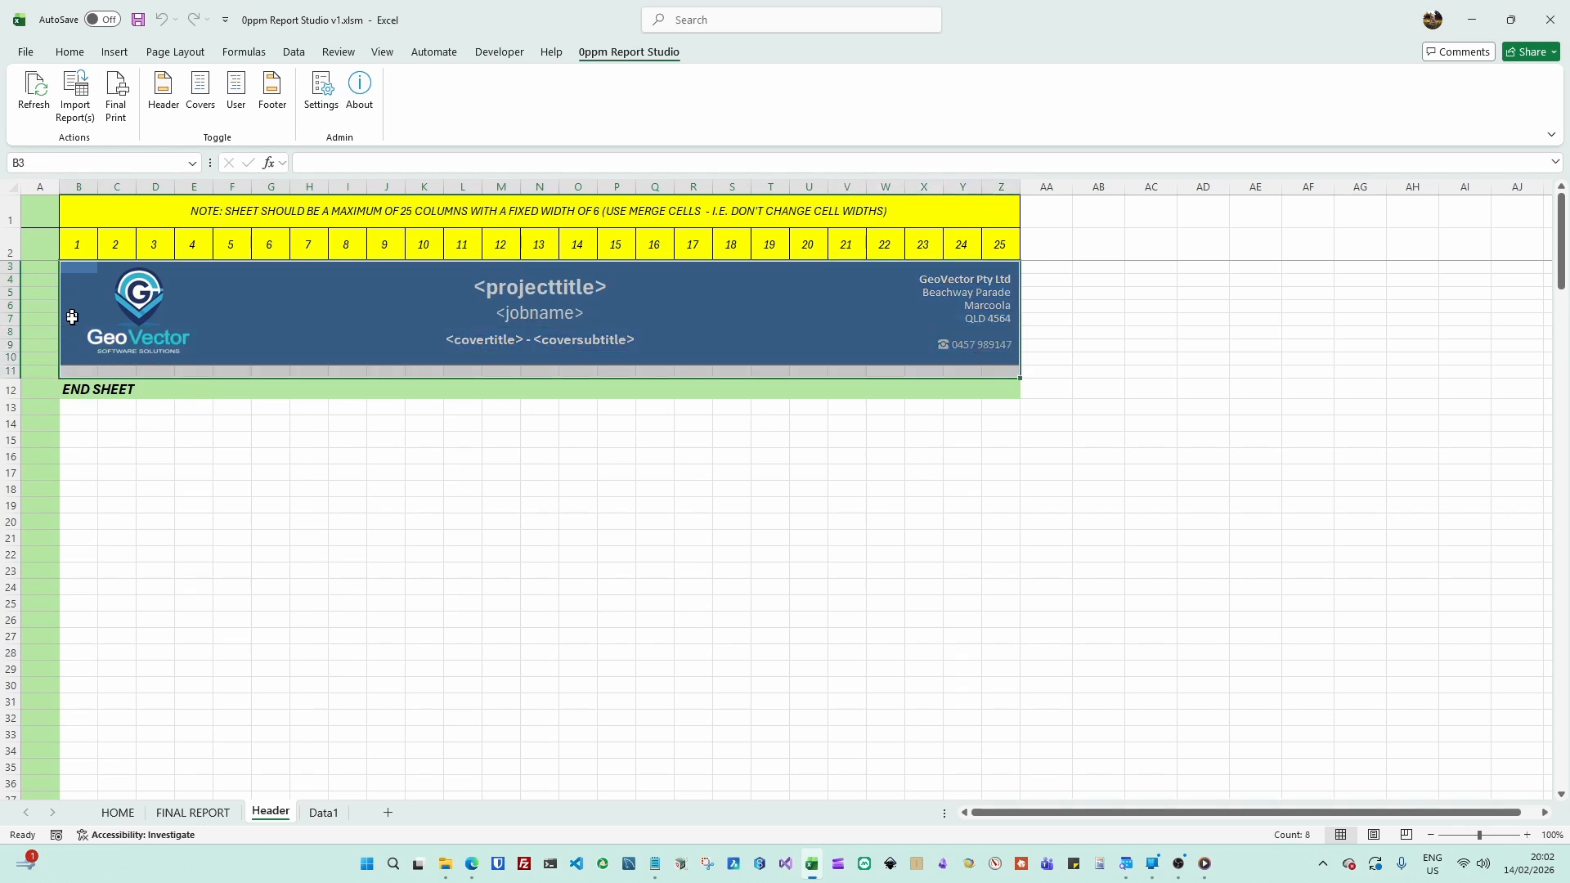
{"action": "left_click", "coordinate": [81, 452]}
{"action": "right_click", "coordinate": [12, 357]}
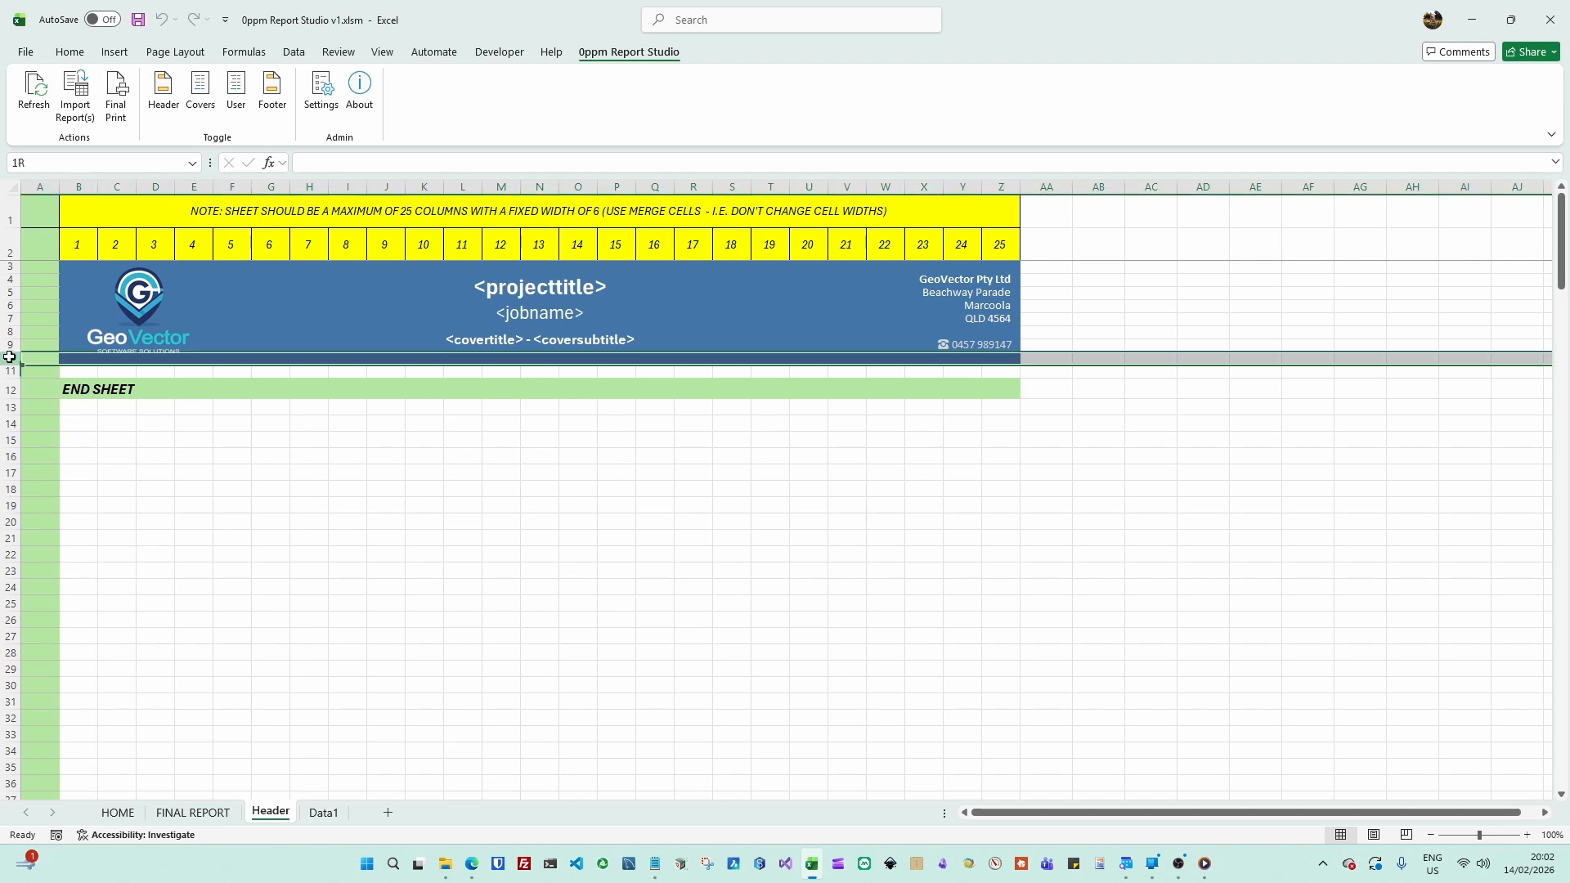
{"action": "left_click", "coordinate": [78, 518]}
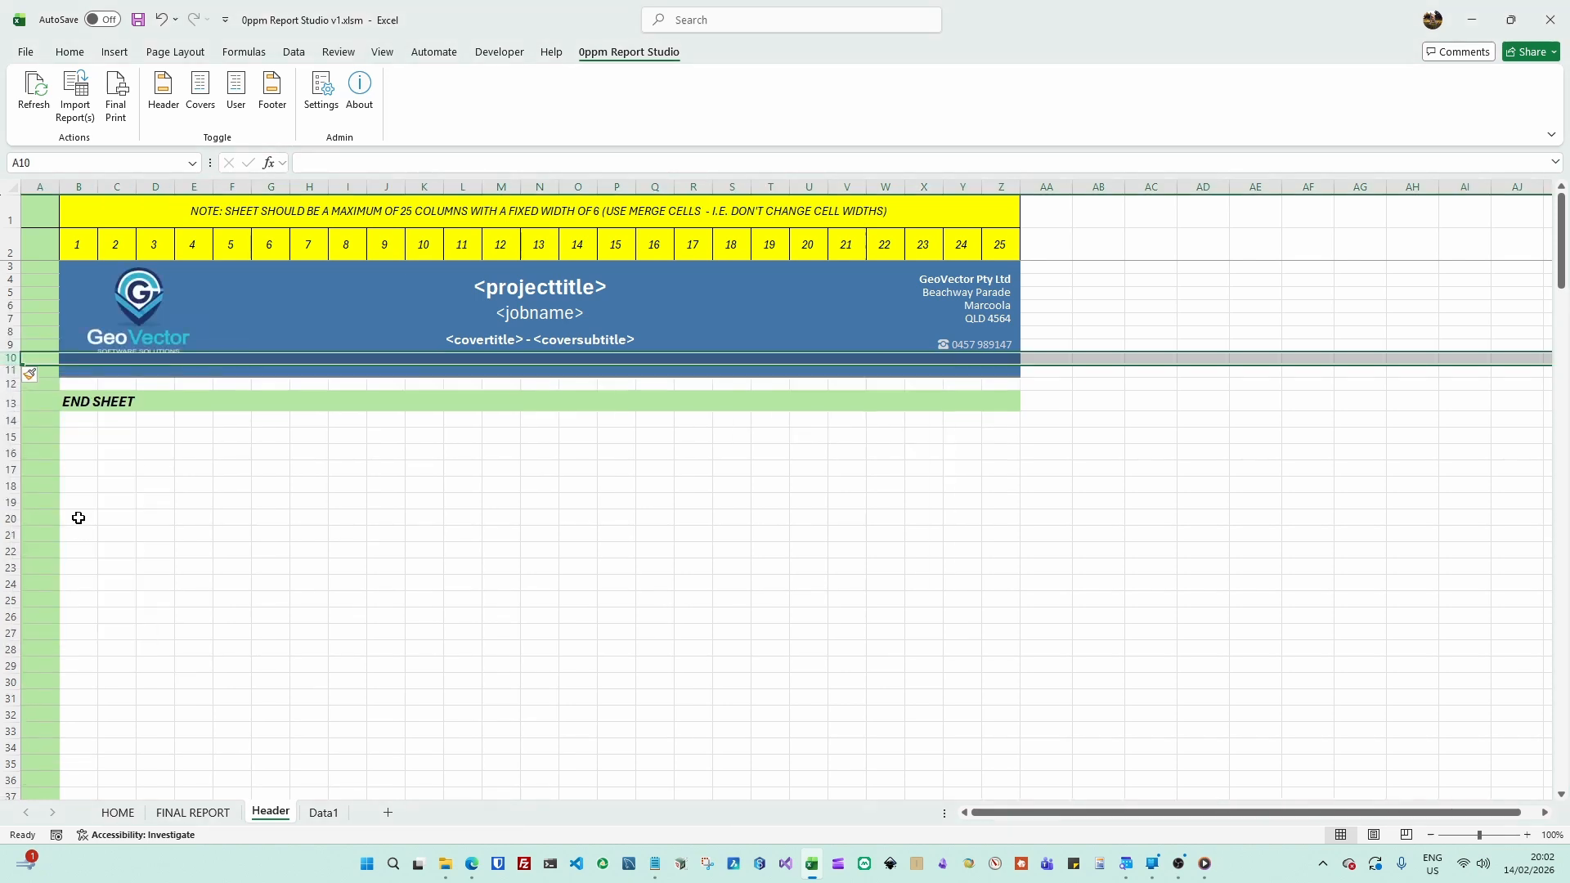
{"action": "left_click", "coordinate": [424, 487]}
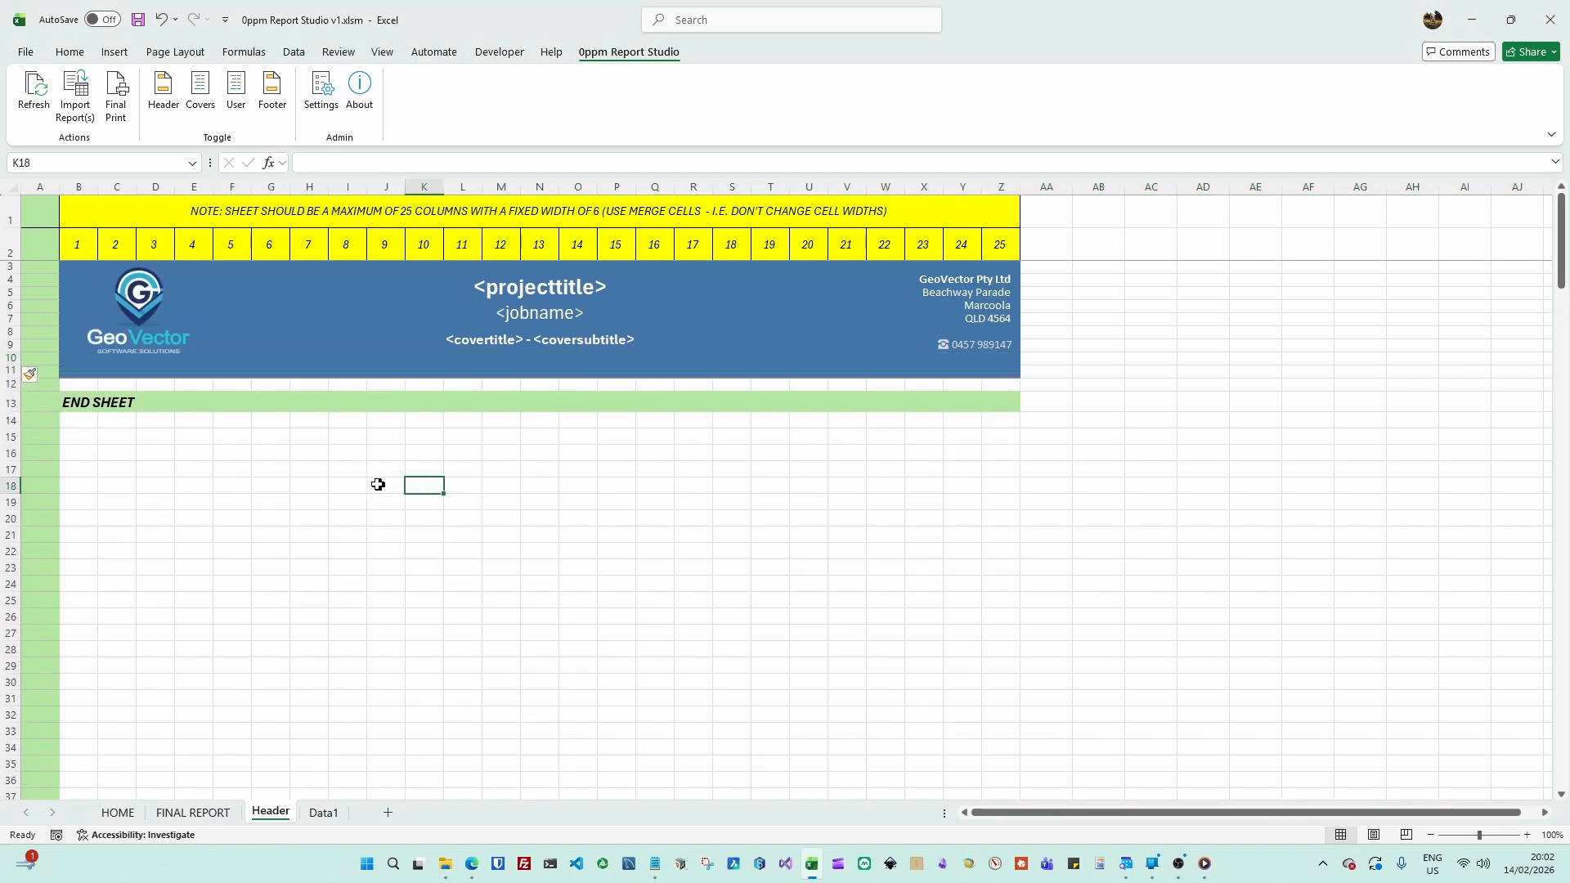
Check the END SHEET marker and the column-width note, and increase the height of row 10 in the header banner
{"action": "left_click", "coordinate": [87, 401]}
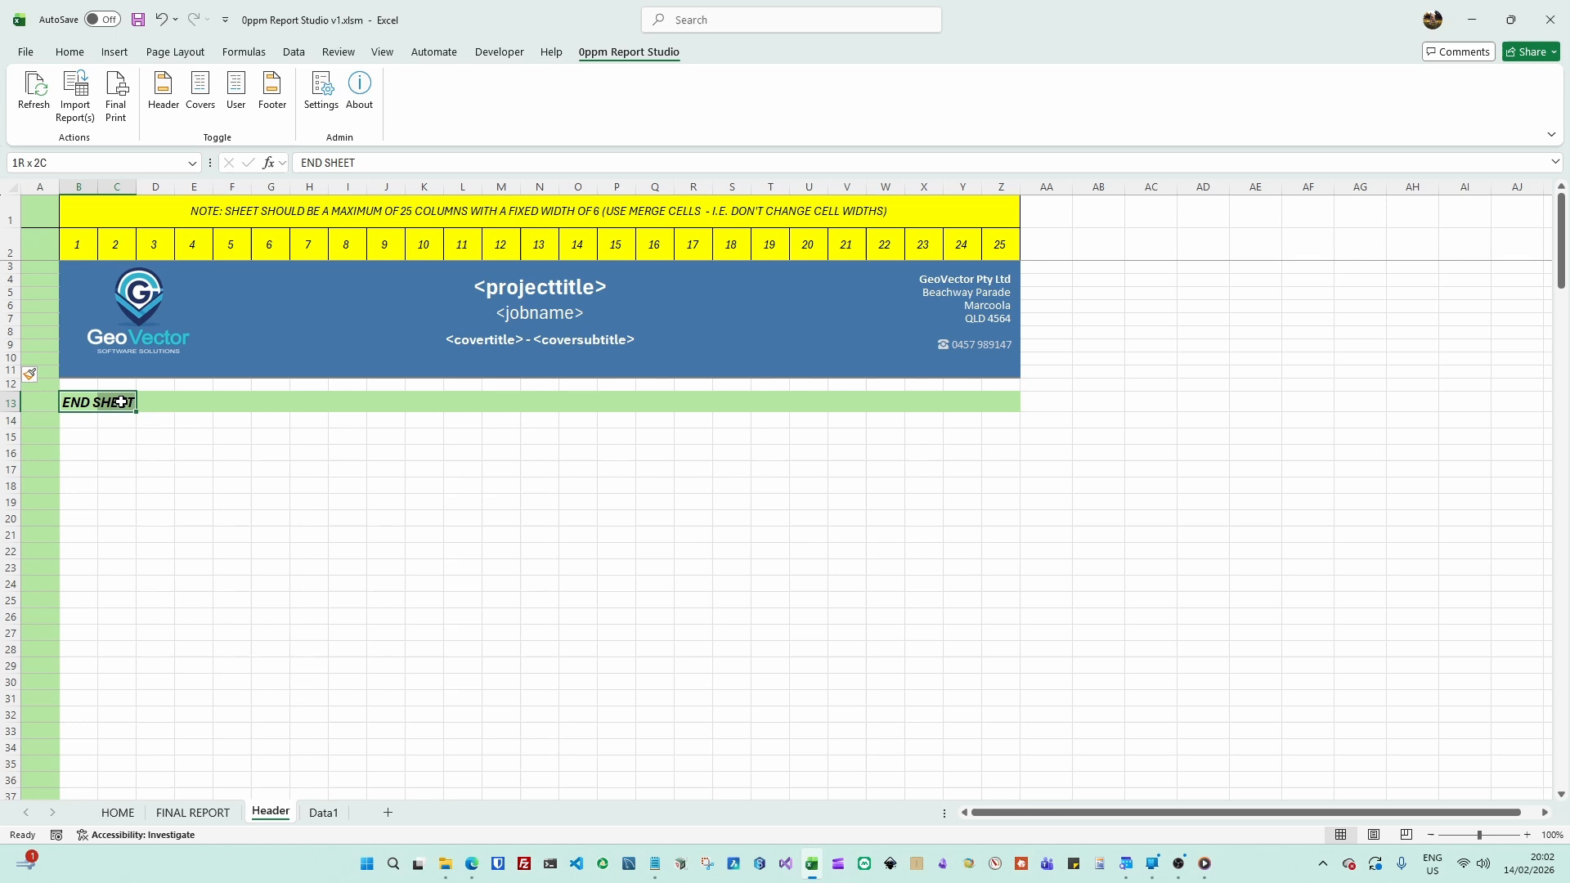
{"action": "left_click", "coordinate": [451, 451]}
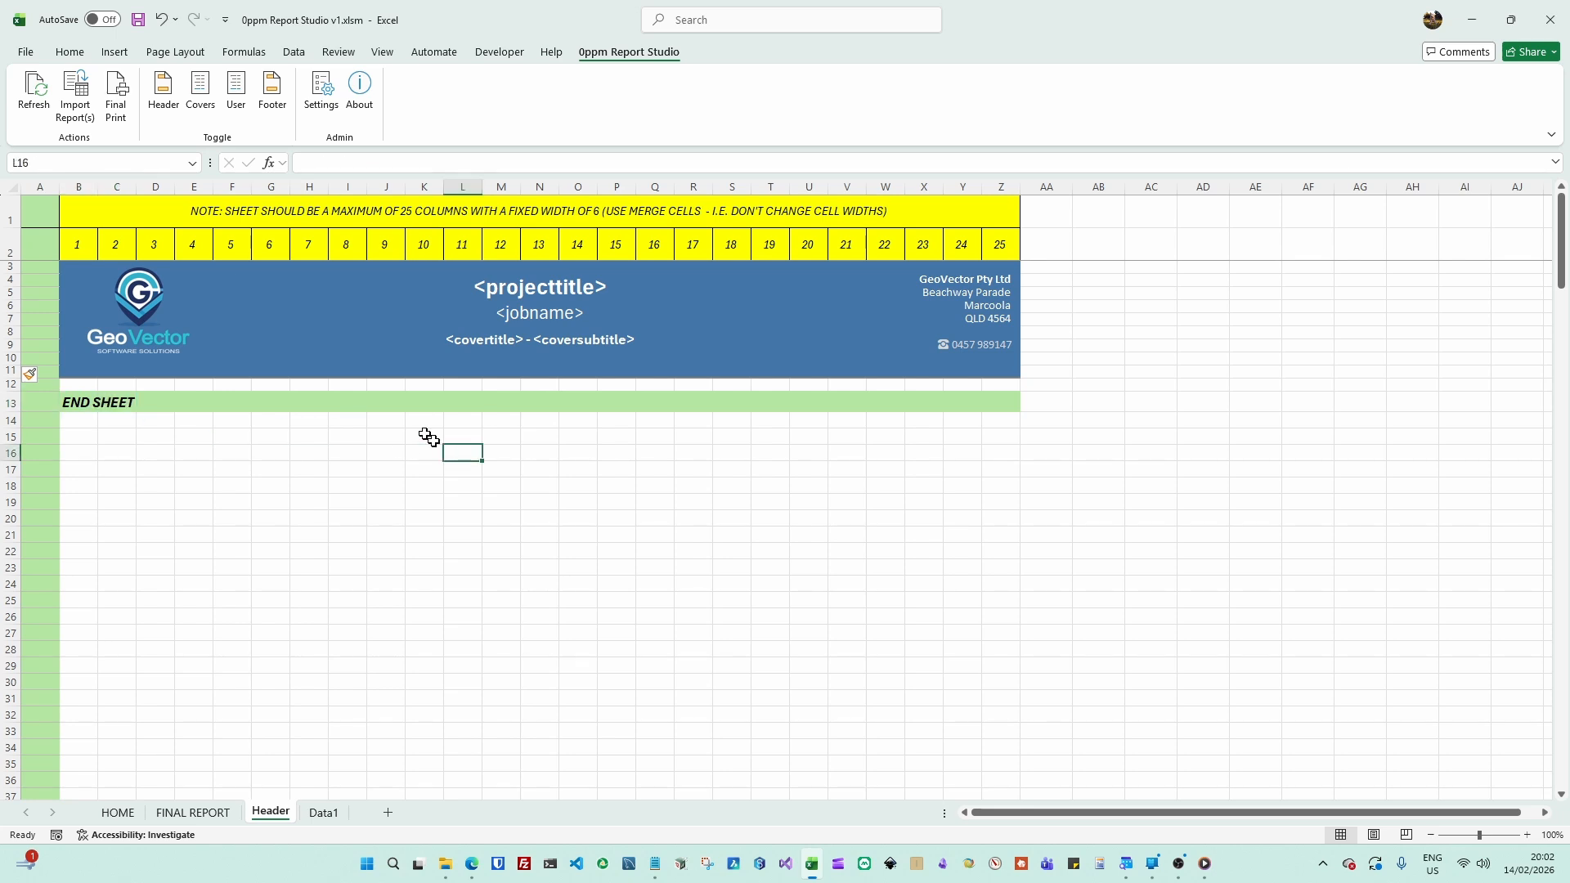
{"action": "left_click", "coordinate": [428, 214]}
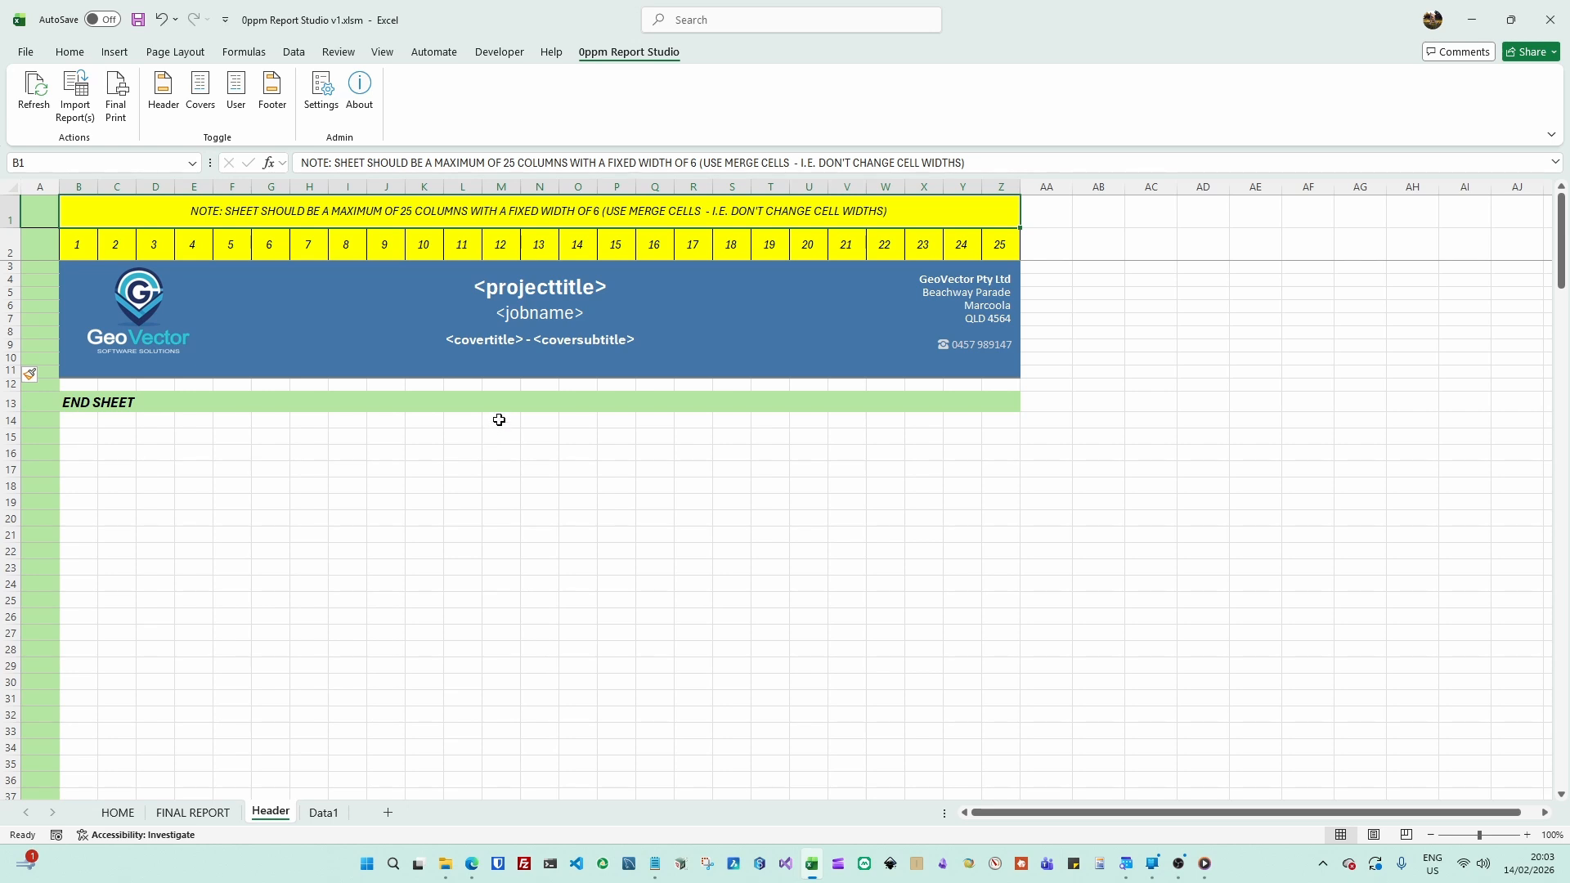
{"action": "left_click", "coordinate": [536, 292]}
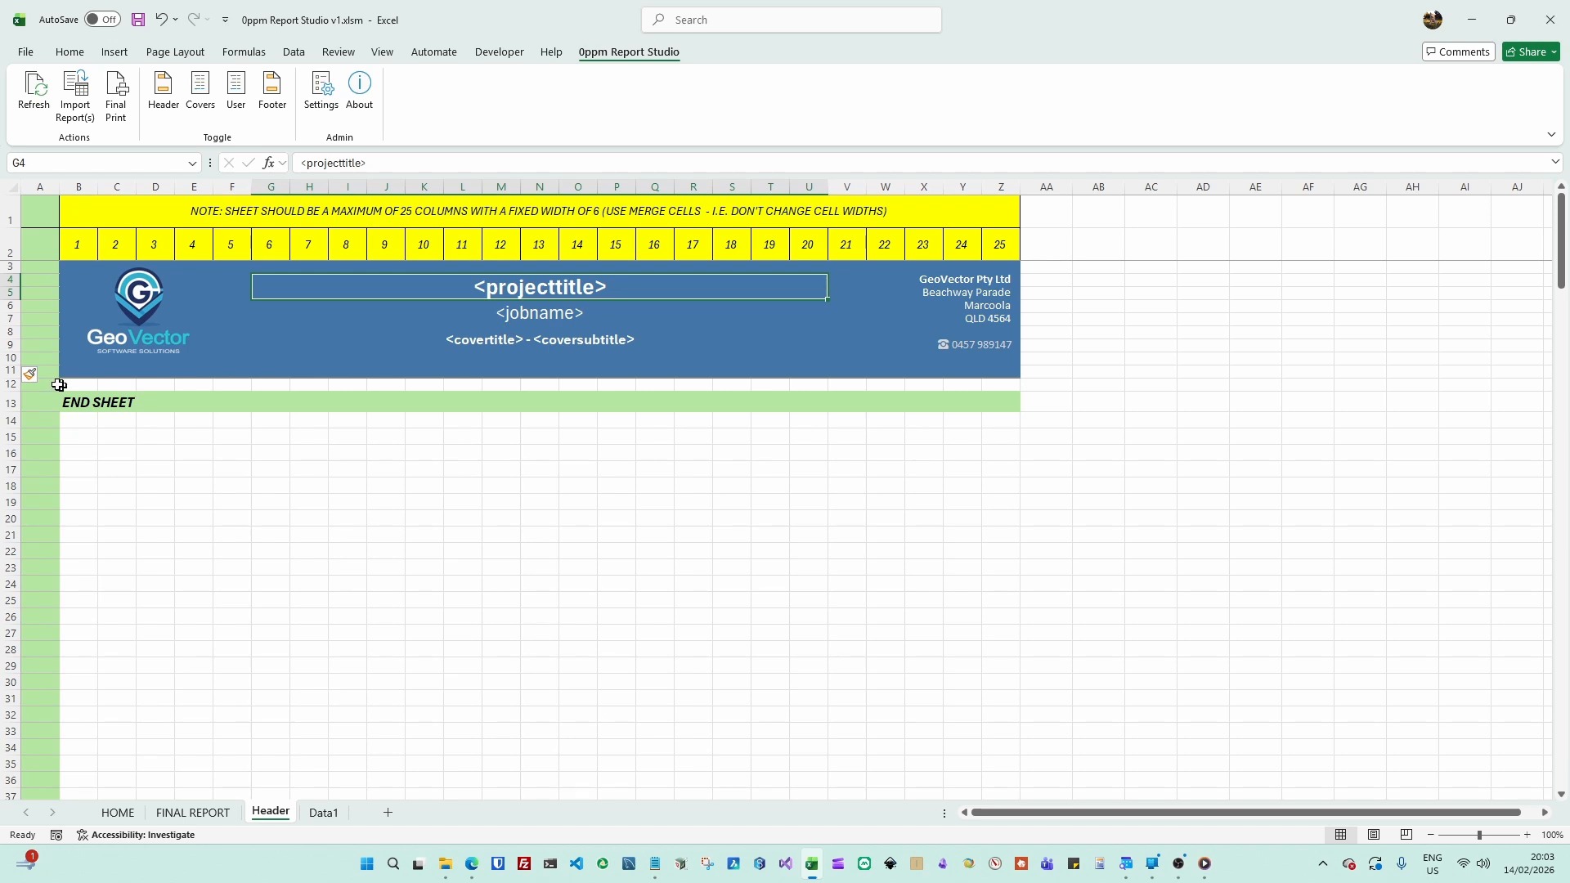
{"action": "left_click_drag", "start_coordinate": [9, 367], "coordinate": [8, 390]}
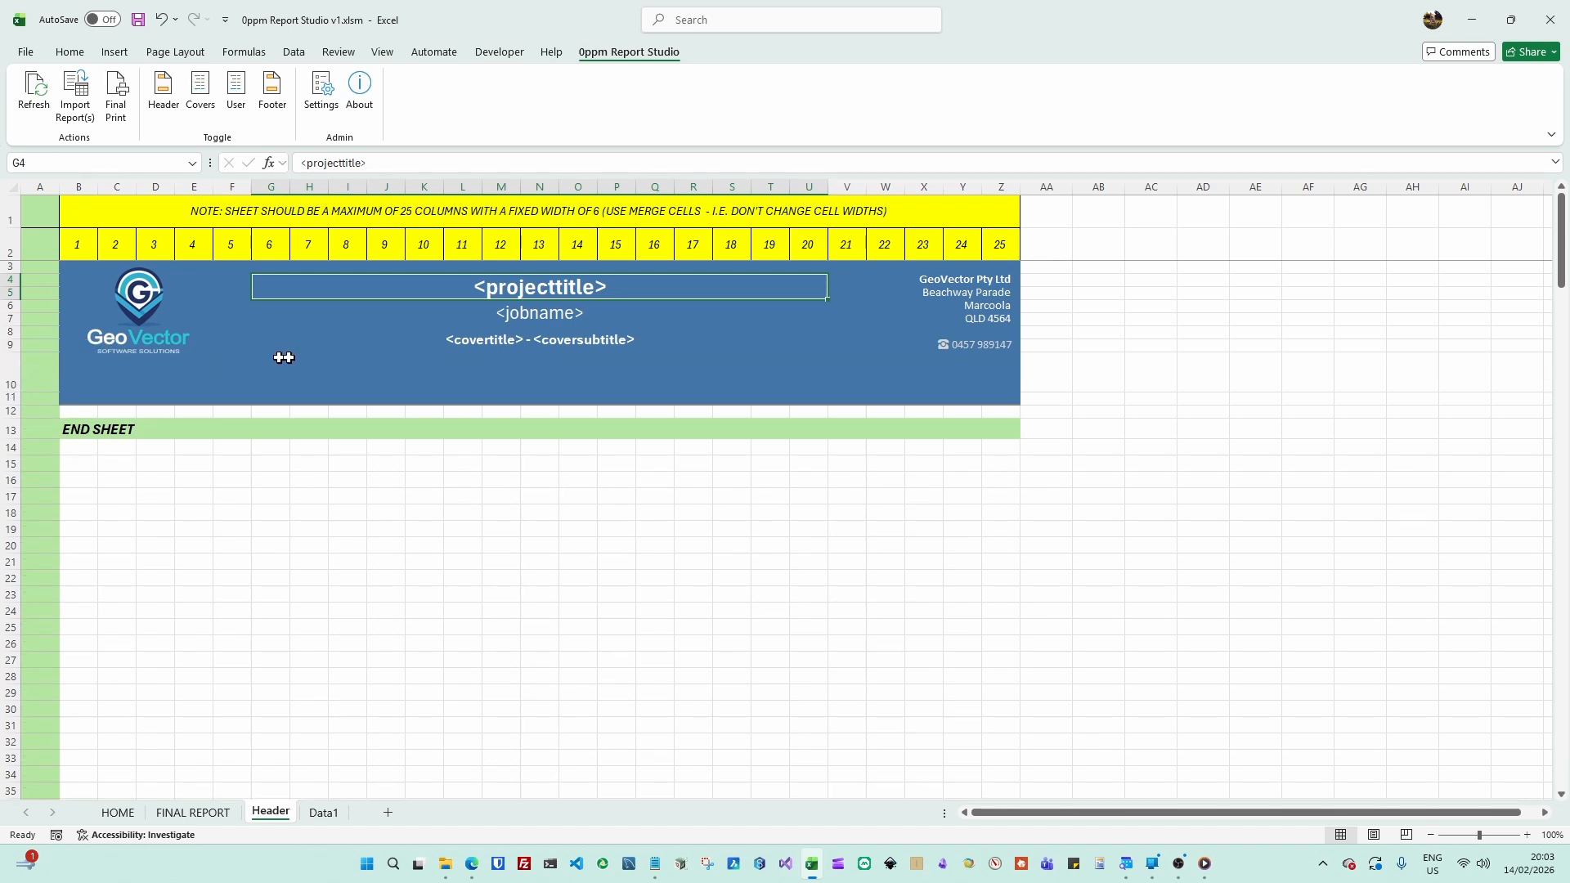
Inspect the <jobname>, <covertitle> - <coversubtitle> and <projecttitle> place markers in the header banner
{"action": "left_click", "coordinate": [524, 320]}
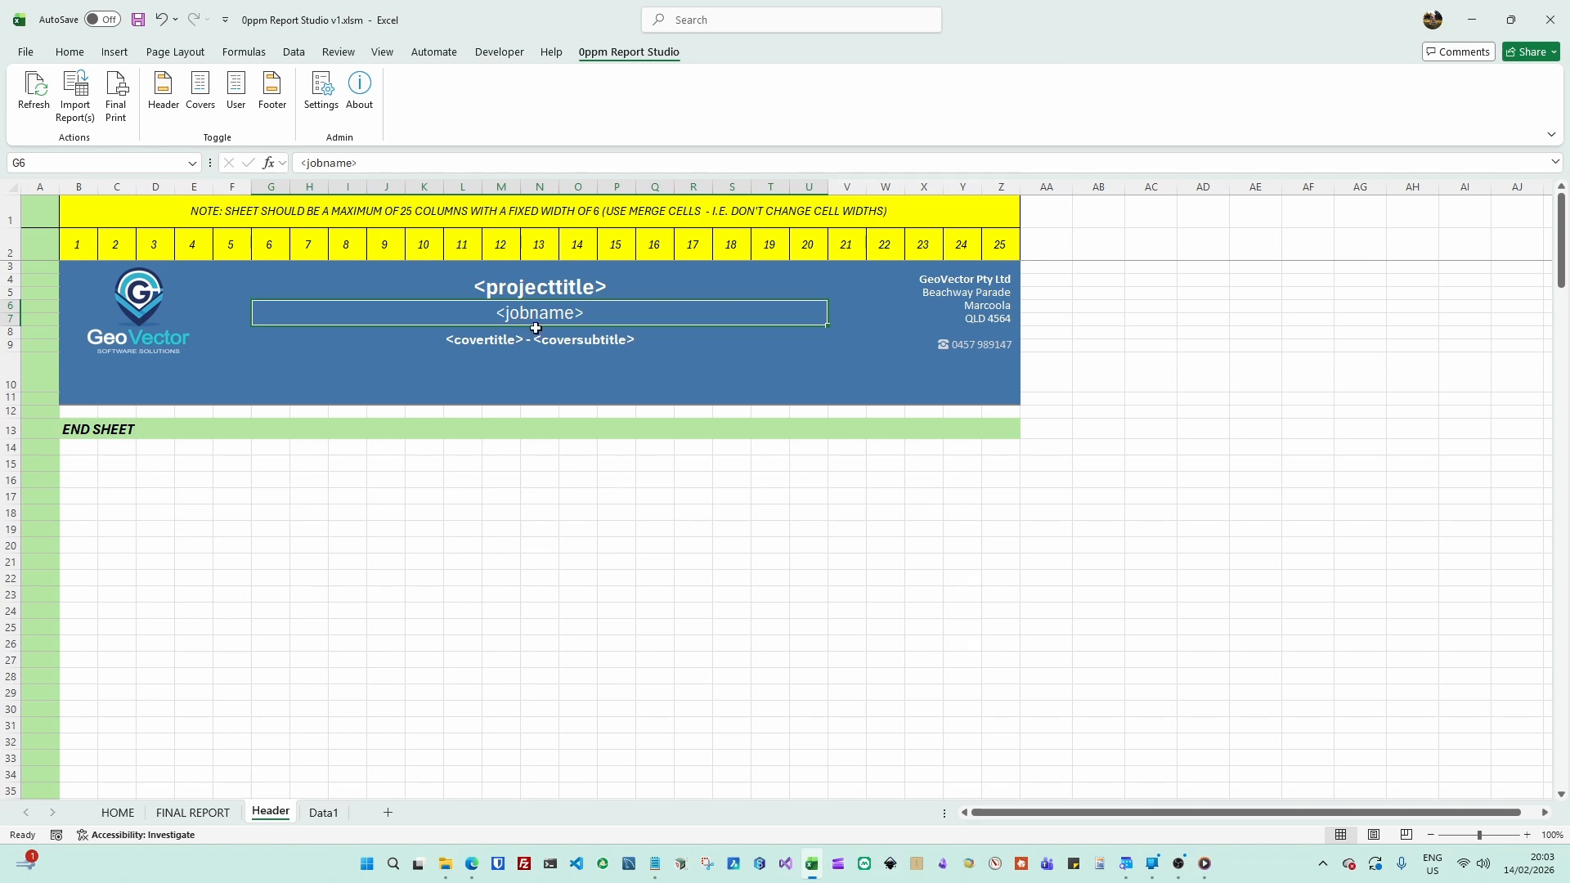
{"action": "left_click", "coordinate": [483, 343]}
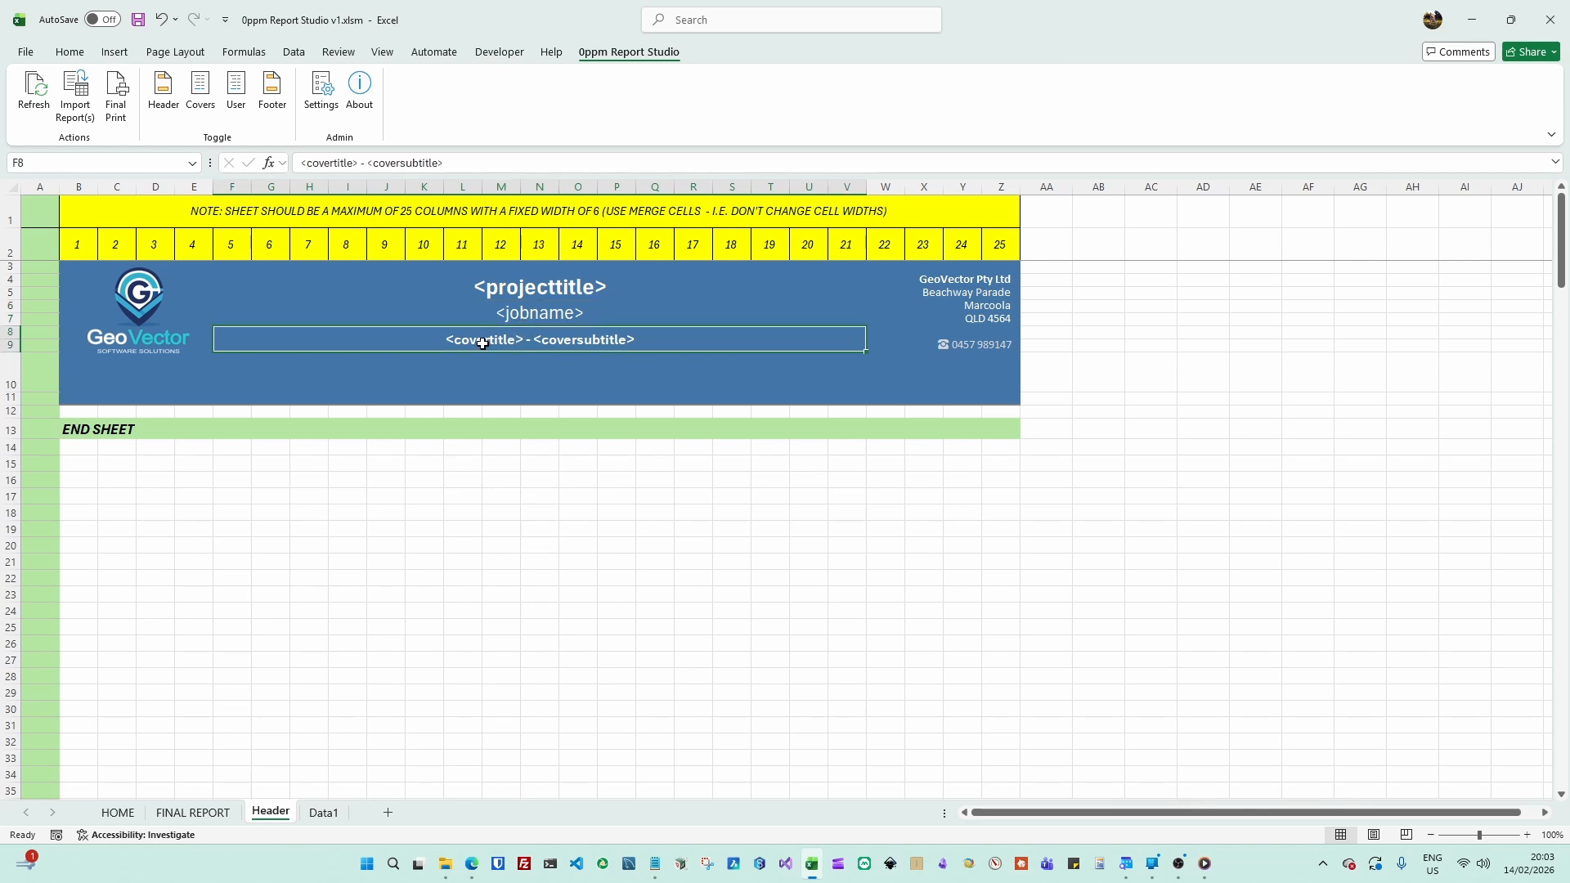
{"action": "left_click", "coordinate": [567, 289]}
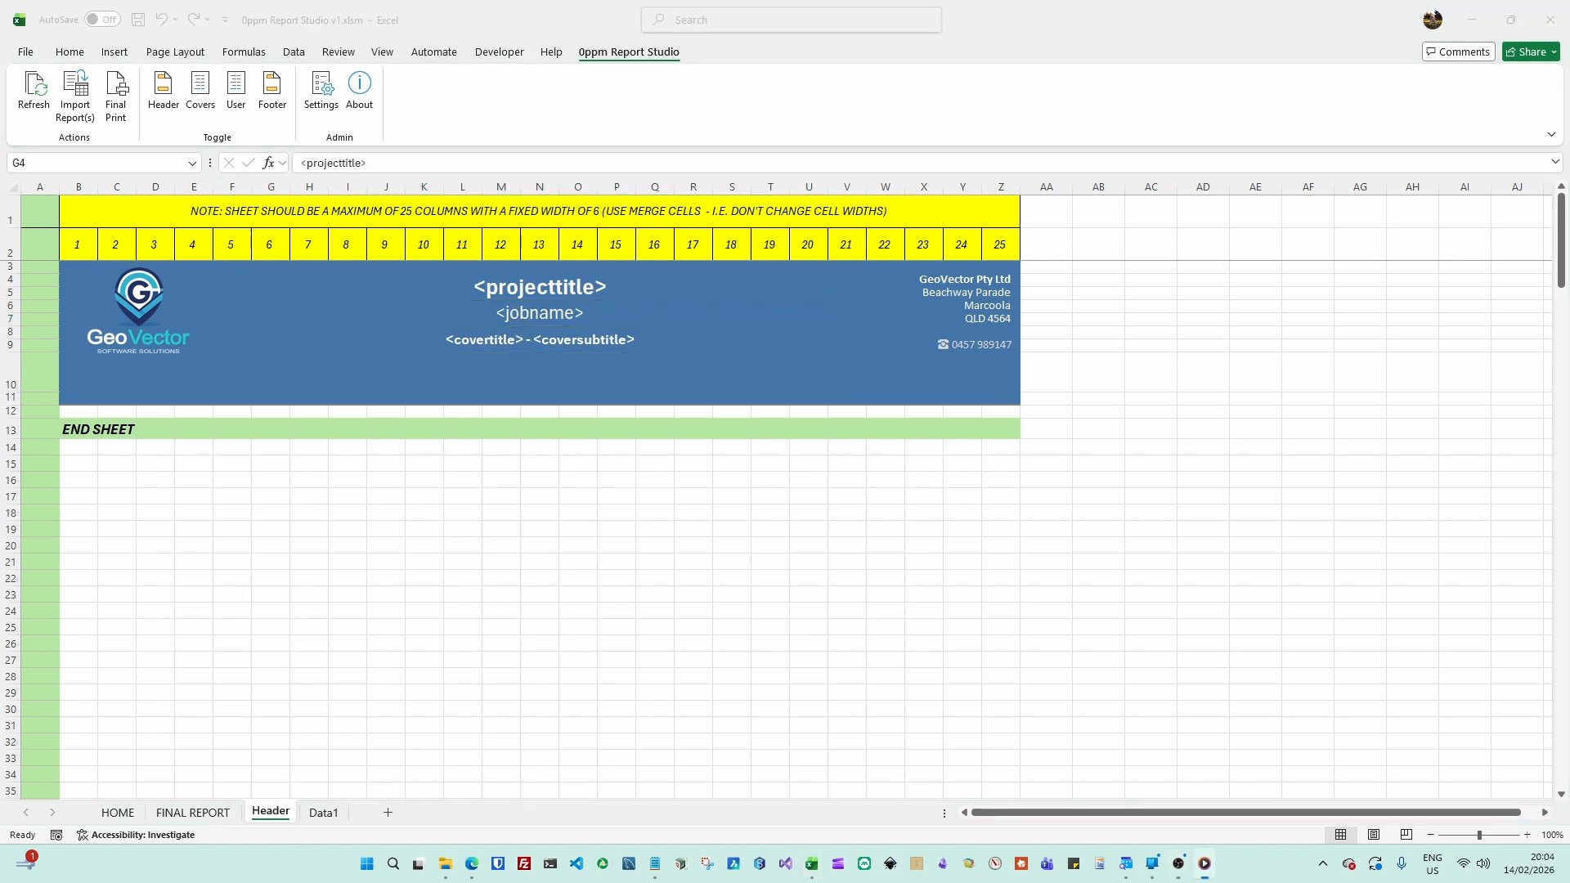
Show the Footer template sheet and inspect its <processedby> and <processedbyposition> place markers
{"action": "left_click", "coordinate": [277, 102]}
{"action": "left_click", "coordinate": [272, 100]}
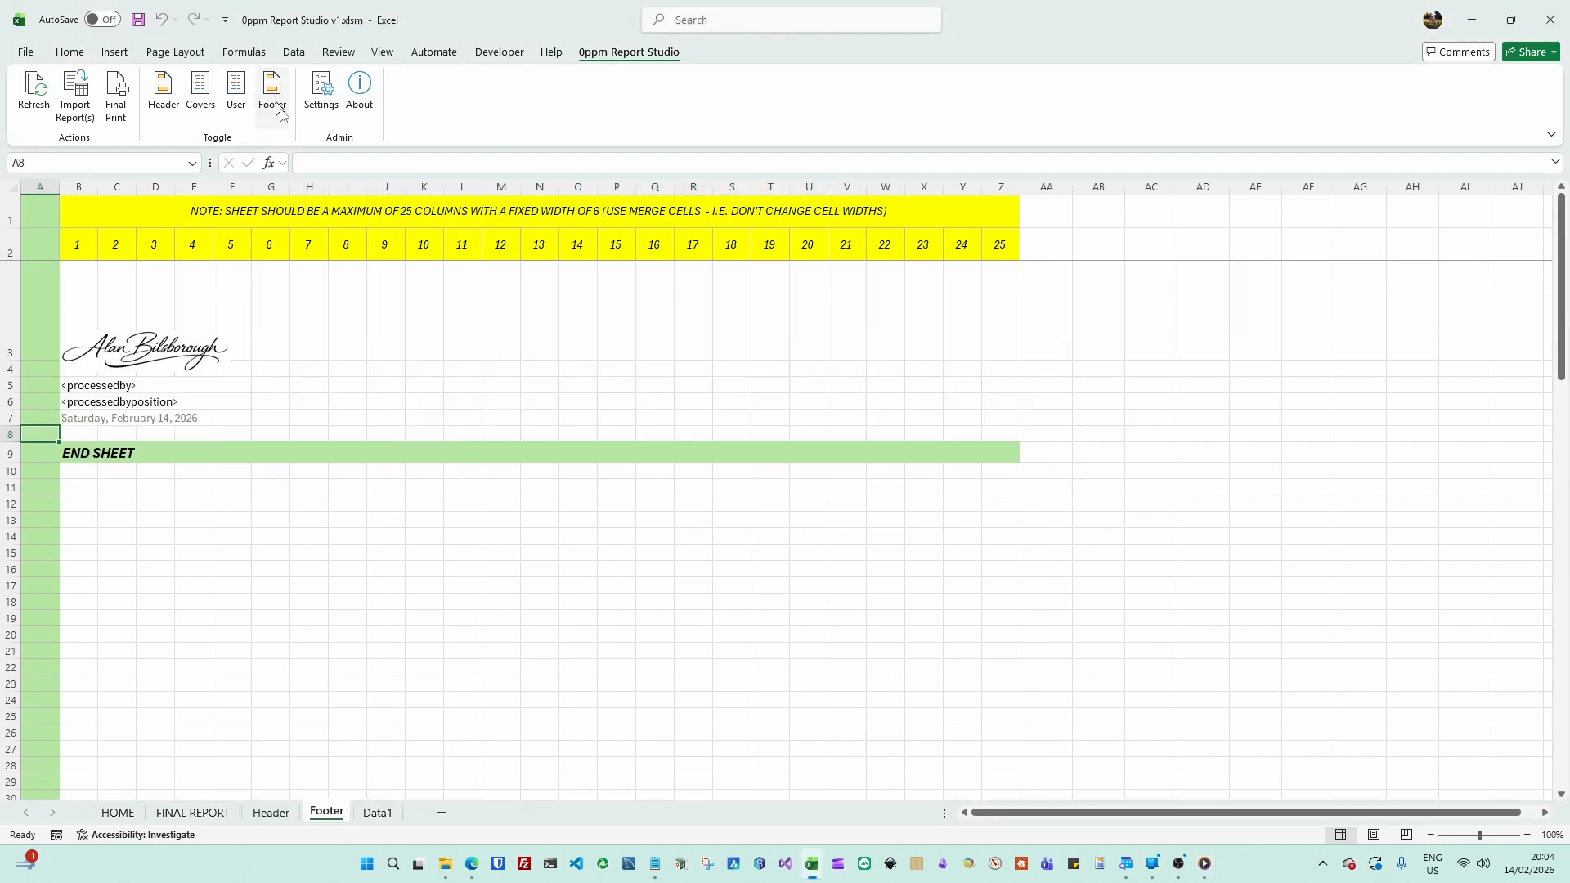
{"action": "left_click", "coordinate": [238, 552]}
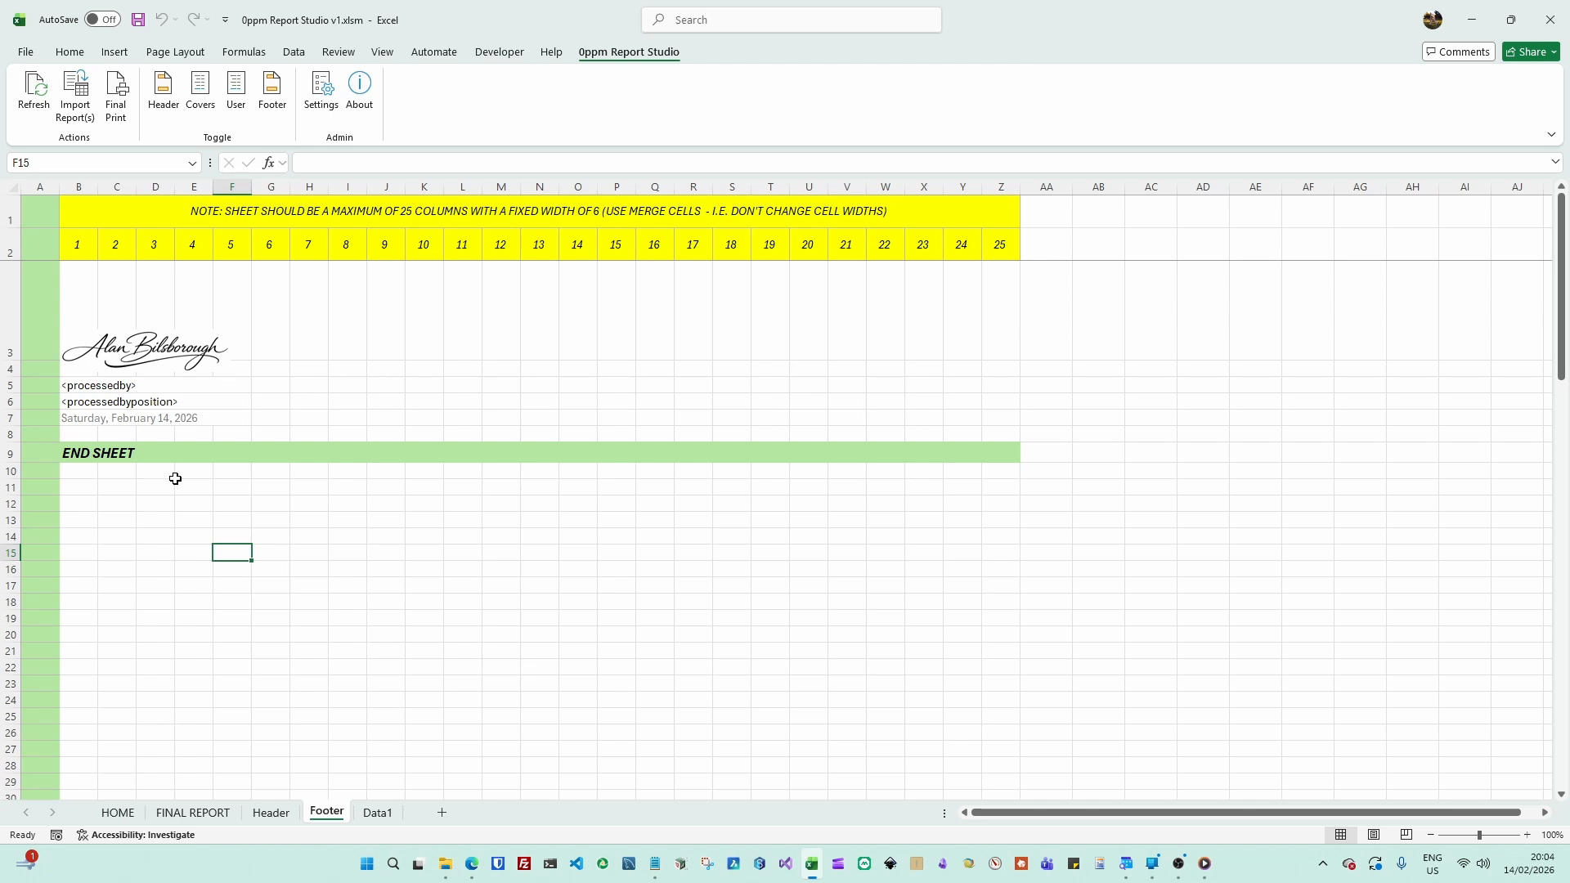
{"action": "left_click", "coordinate": [114, 386]}
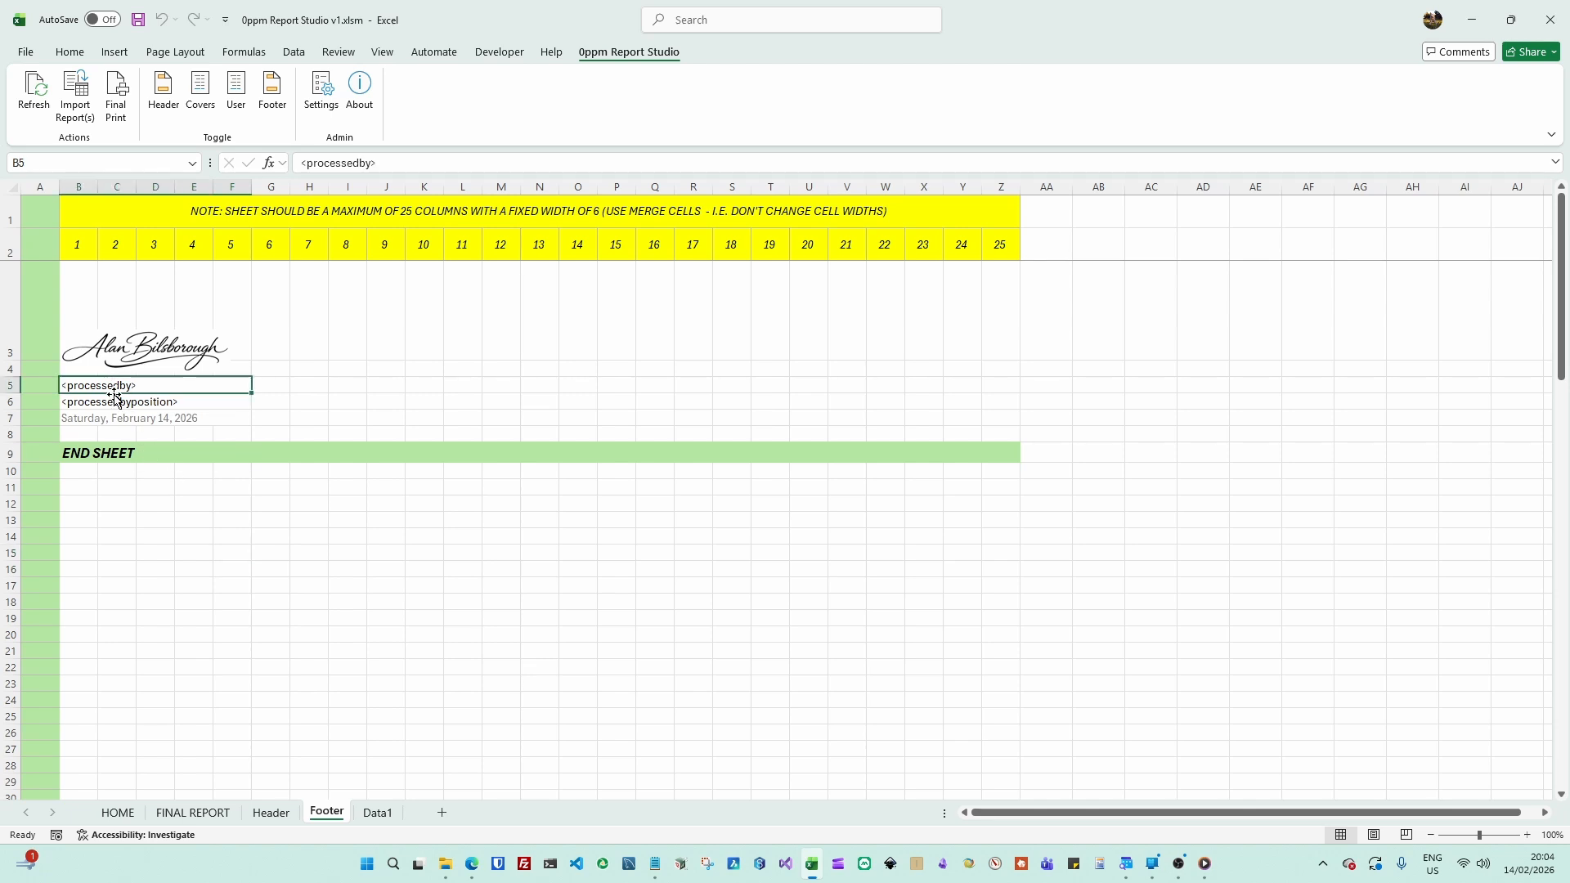
{"action": "left_click", "coordinate": [112, 404]}
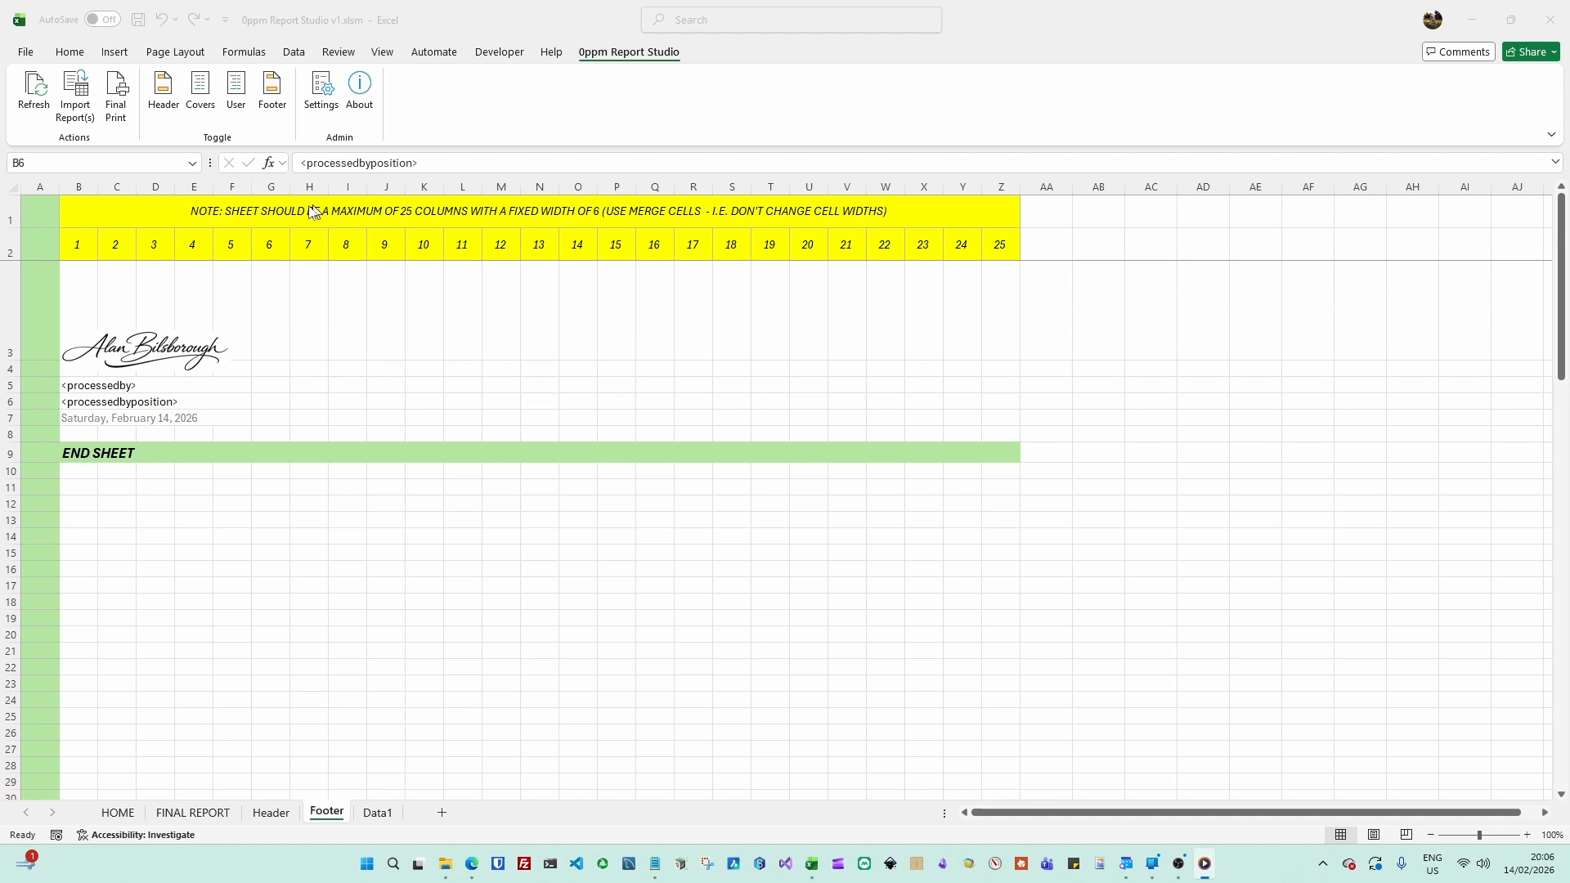
Show the User sheet and review its site plan image through to the END SHEET marker
{"action": "left_click", "coordinate": [239, 112]}
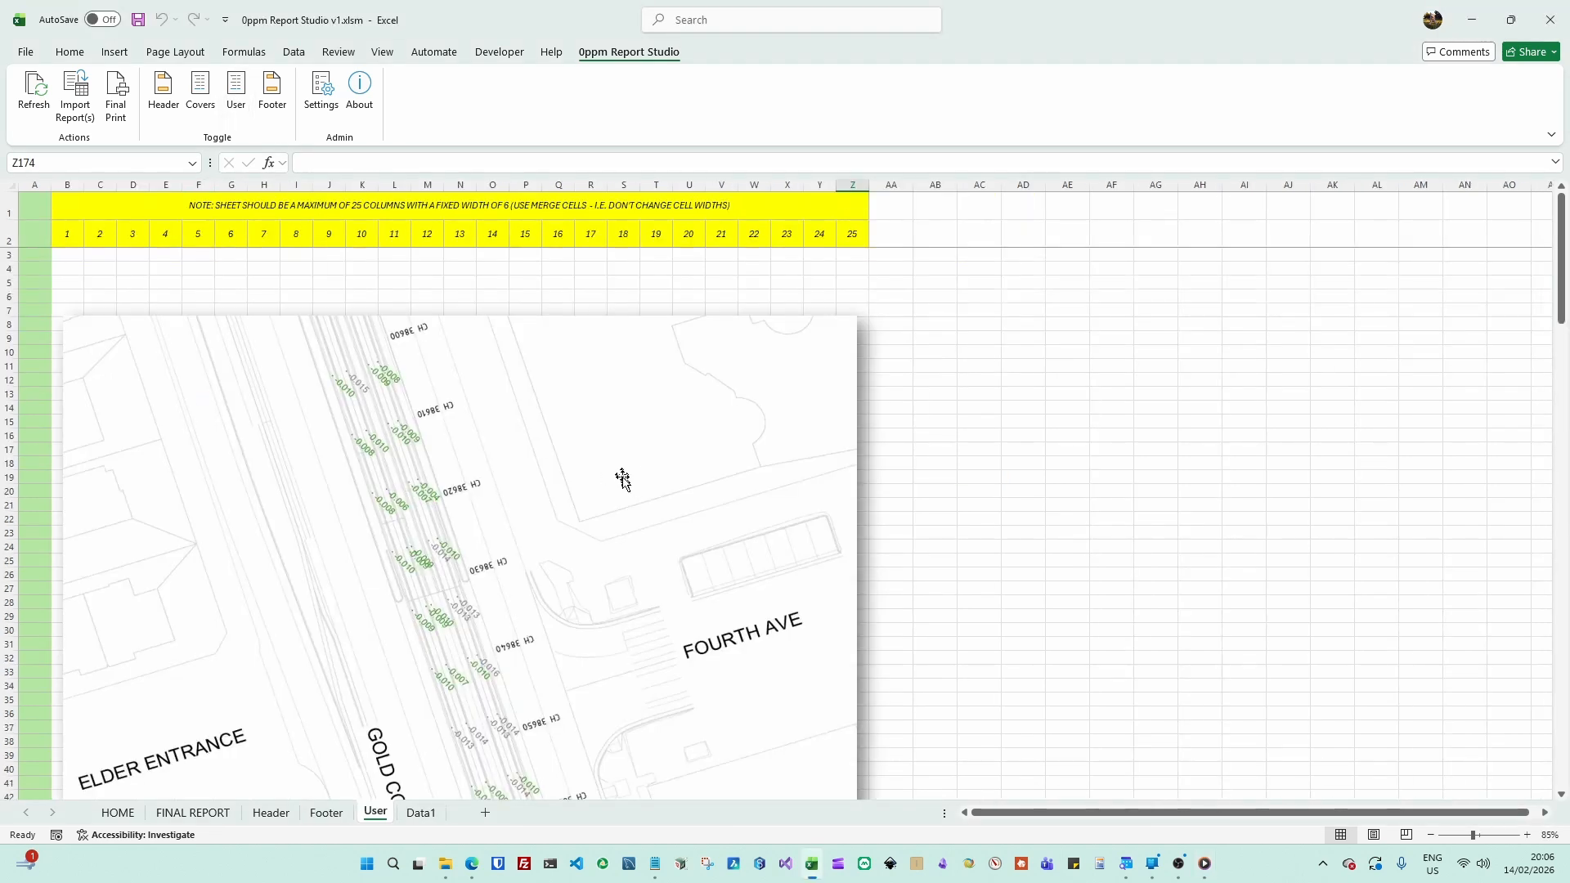
{"action": "scroll", "coordinate": [627, 483], "scroll_direction": "down", "scroll_amount": 10}
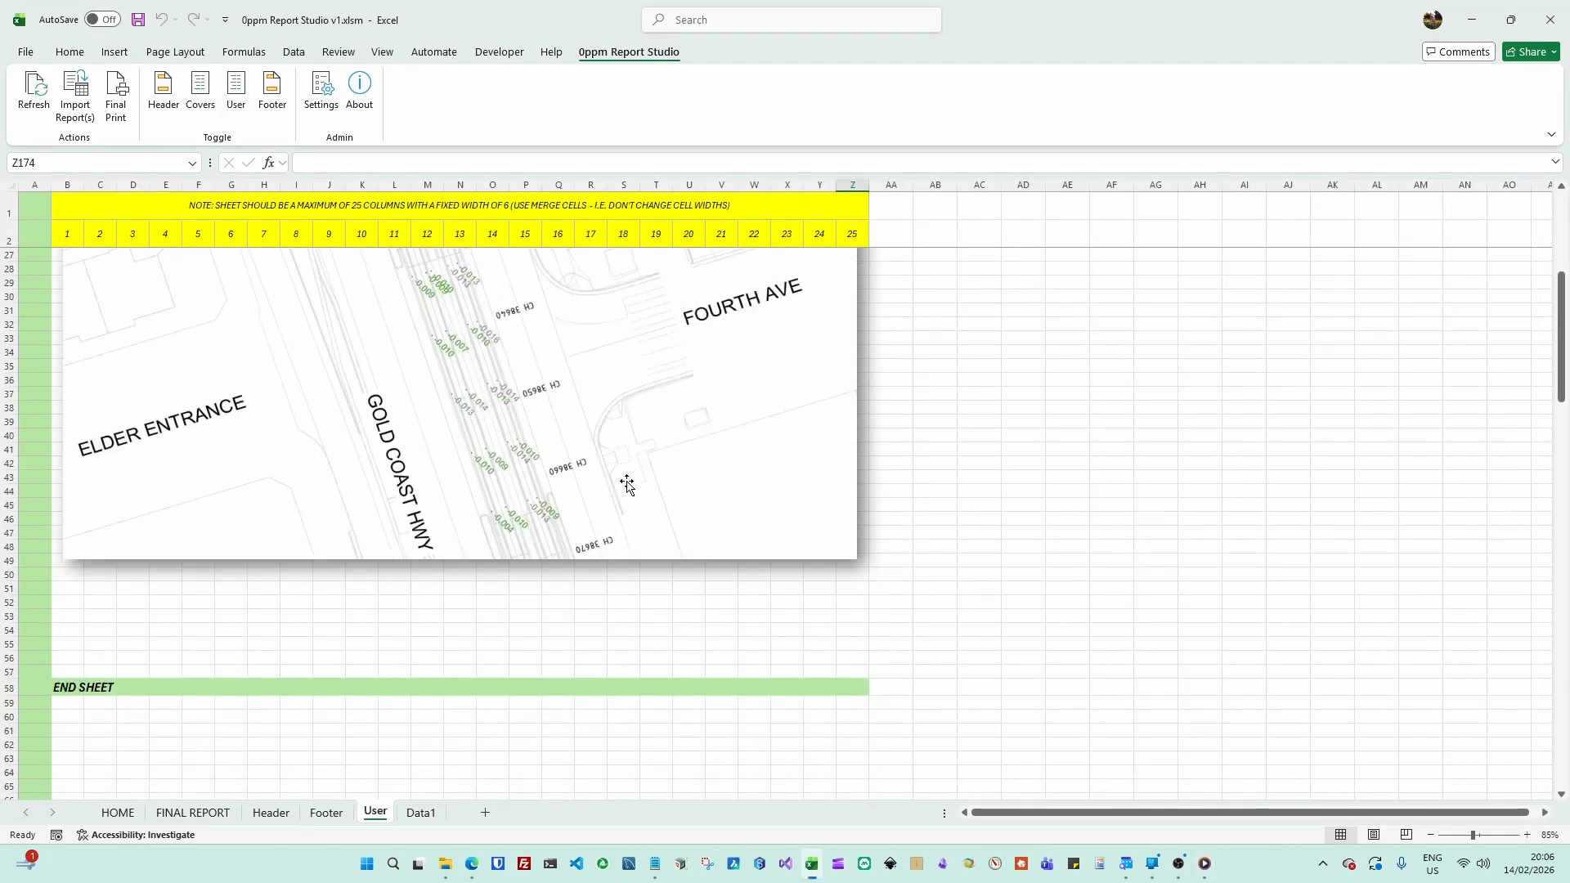
{"action": "scroll", "coordinate": [626, 483], "scroll_direction": "up", "scroll_amount": 11}
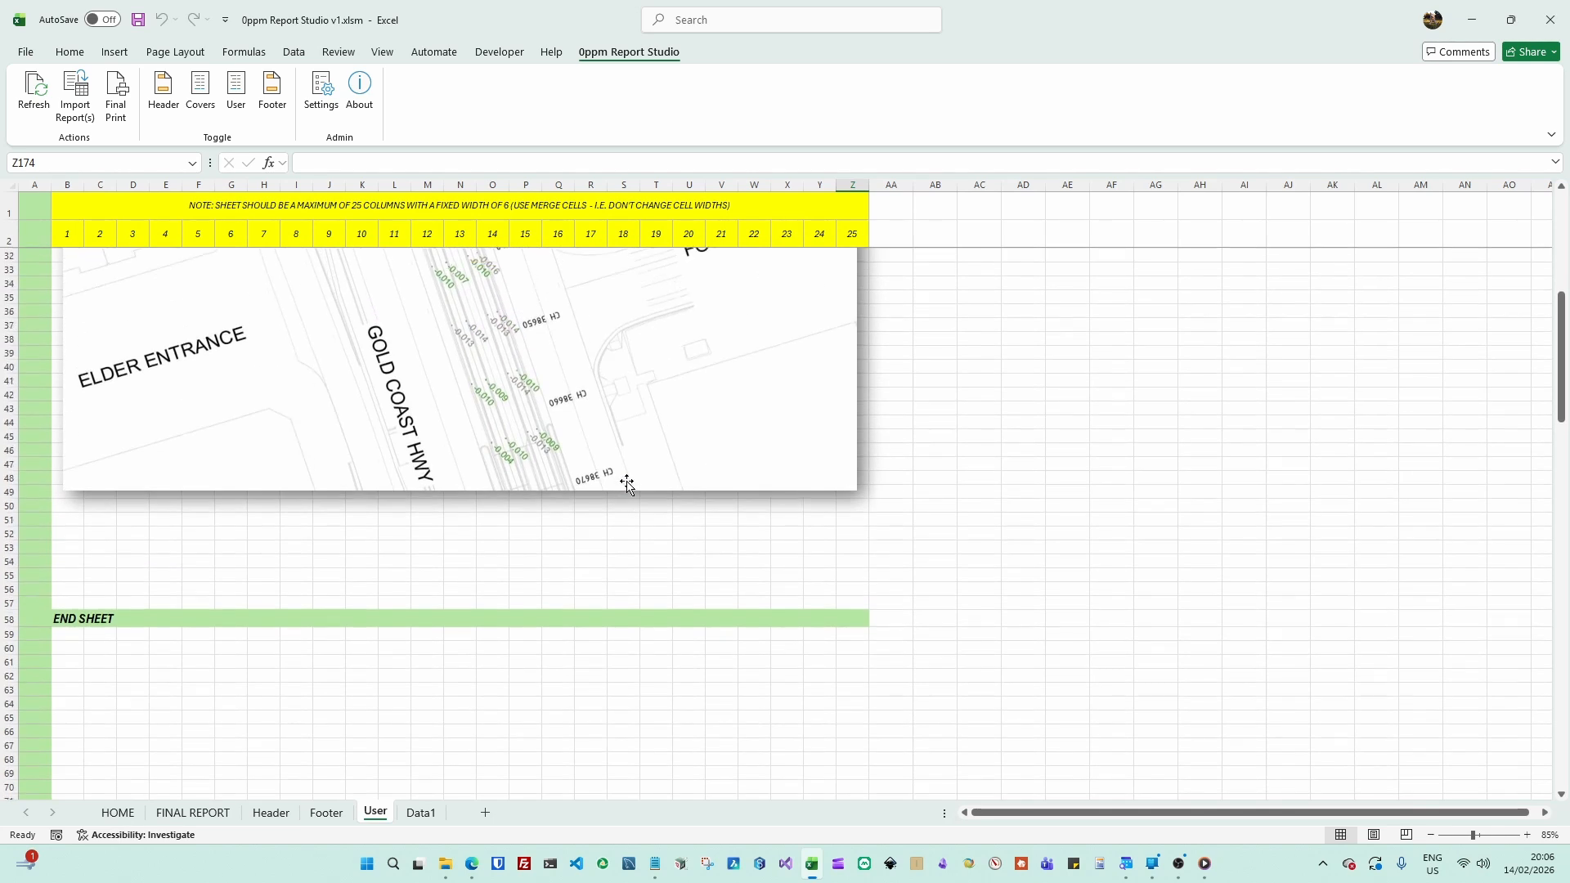
{"action": "scroll", "coordinate": [626, 483], "scroll_direction": "up", "scroll_amount": 2}
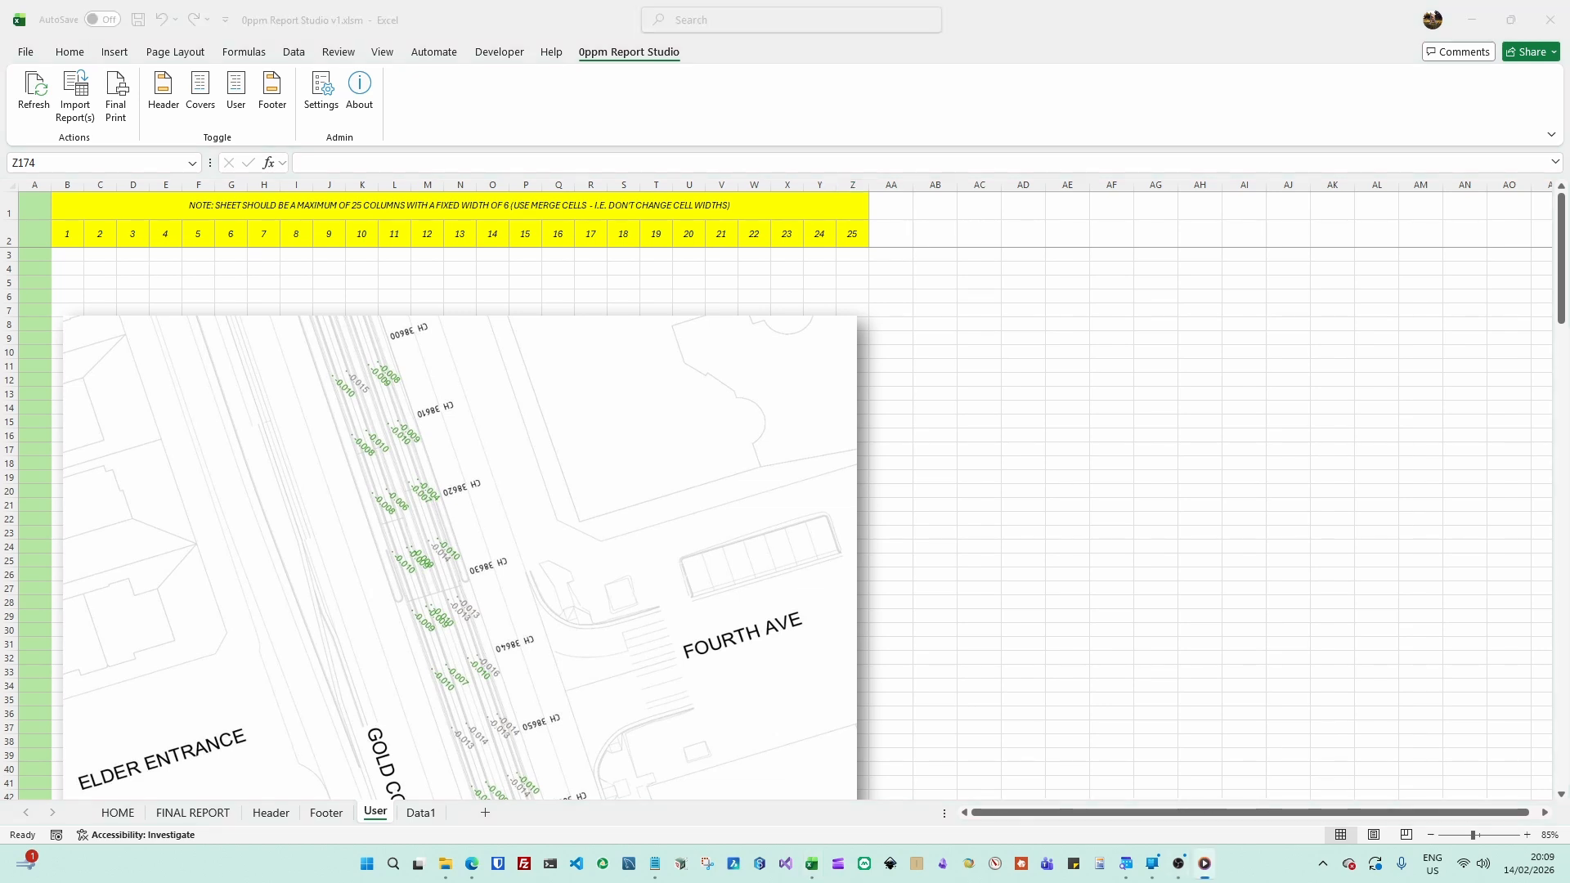
{"action": "left_click", "coordinate": [466, 130]}
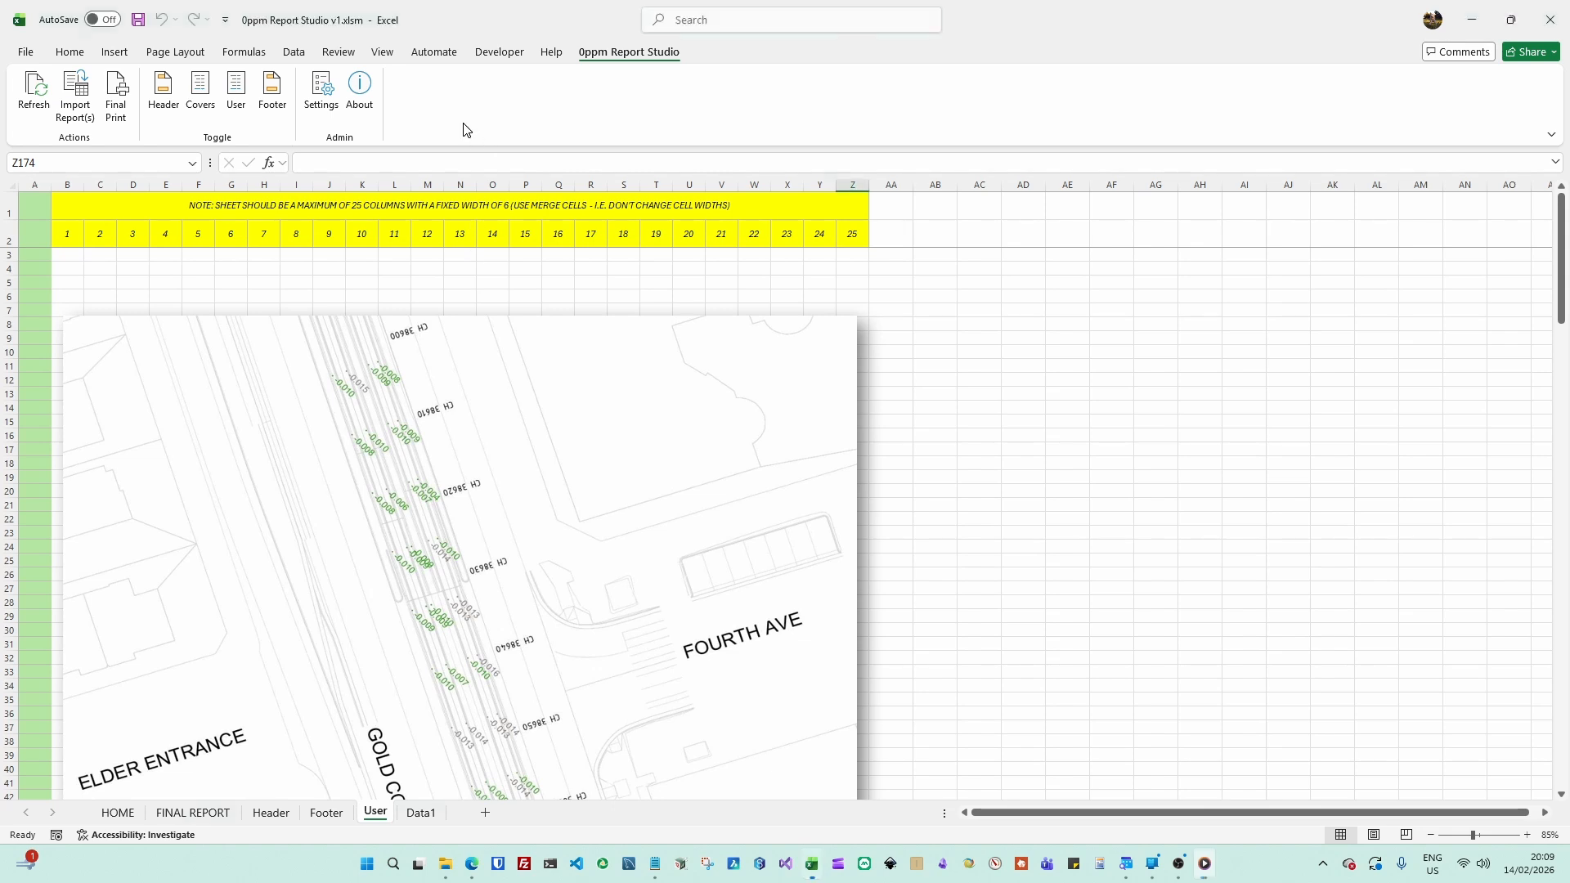
Show the Covers sheet and review all its cover templates from Pavement Subgrade to Trackform Lean Mix
{"action": "left_click", "coordinate": [204, 100]}
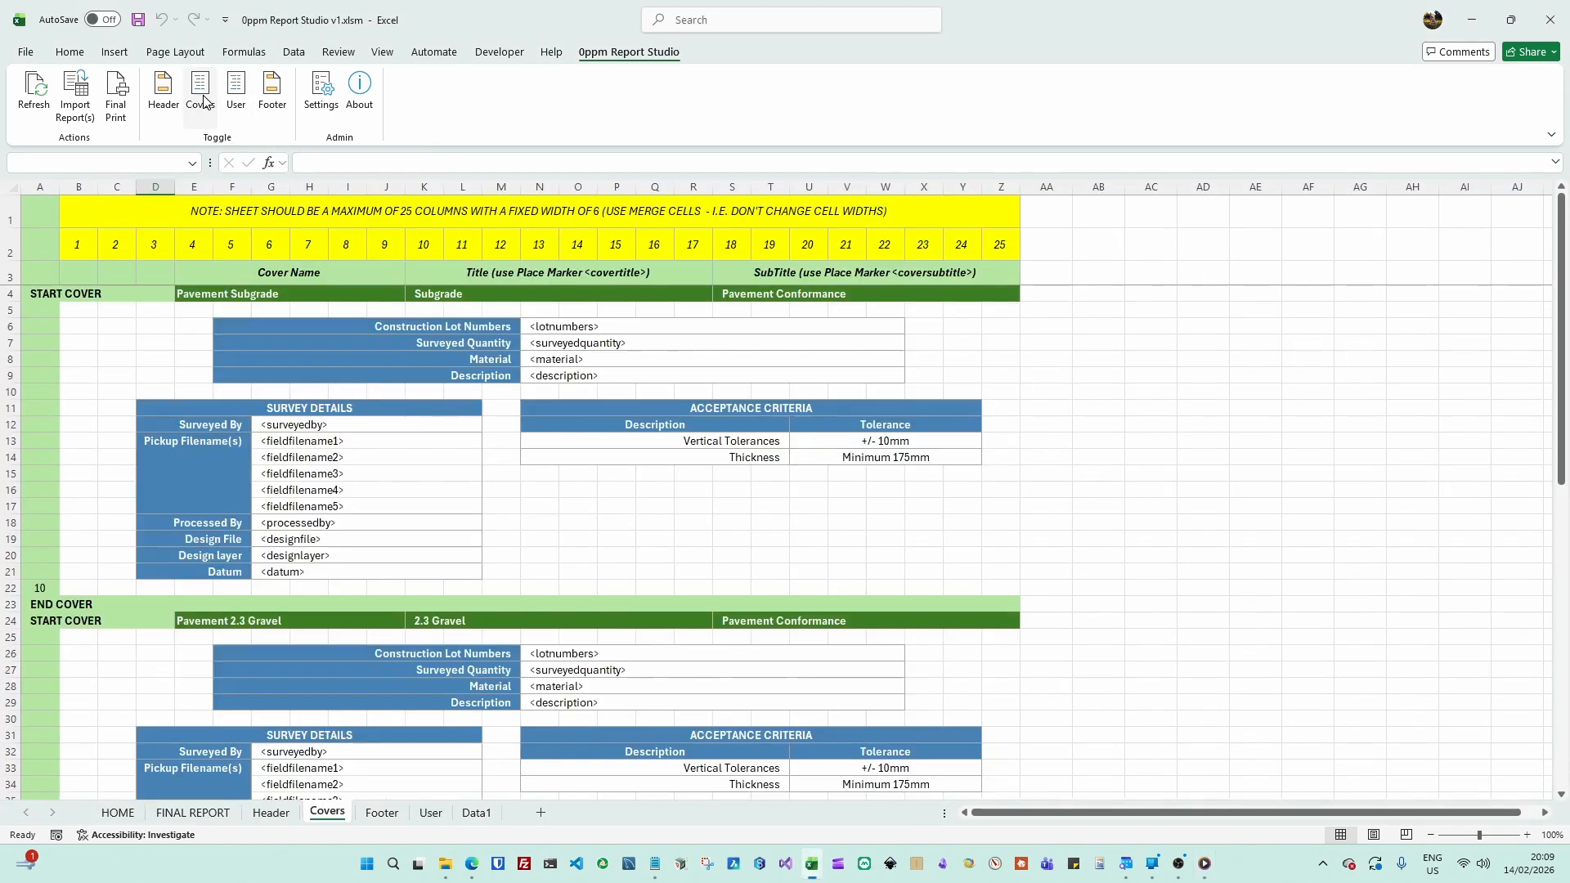
{"action": "scroll", "coordinate": [554, 439], "scroll_direction": "down", "scroll_amount": 5}
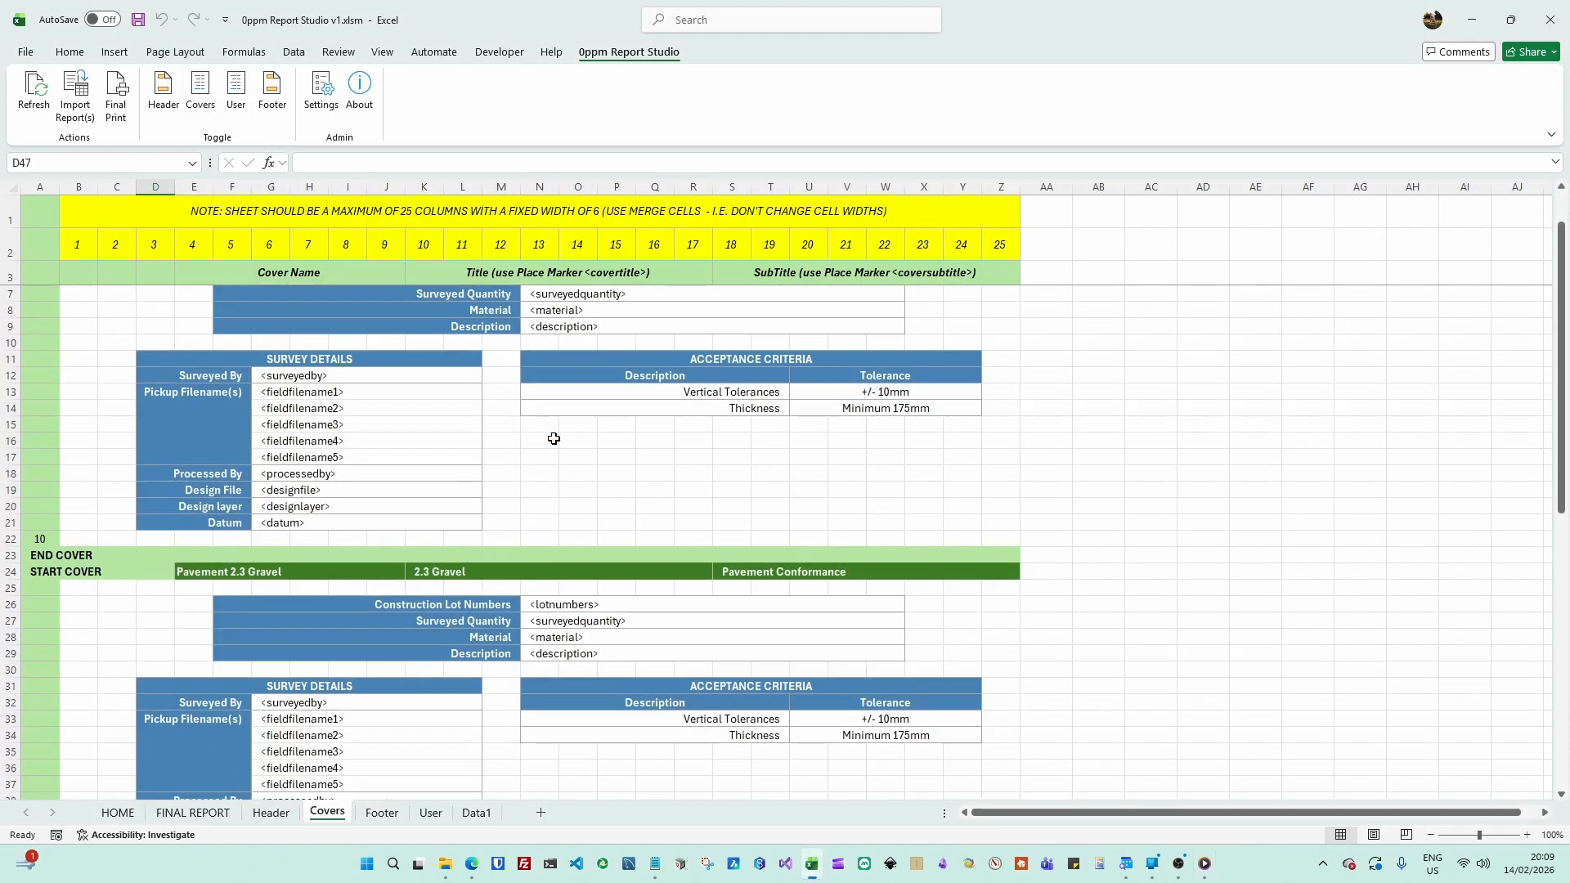
{"action": "scroll", "coordinate": [553, 440], "scroll_direction": "down", "scroll_amount": 3}
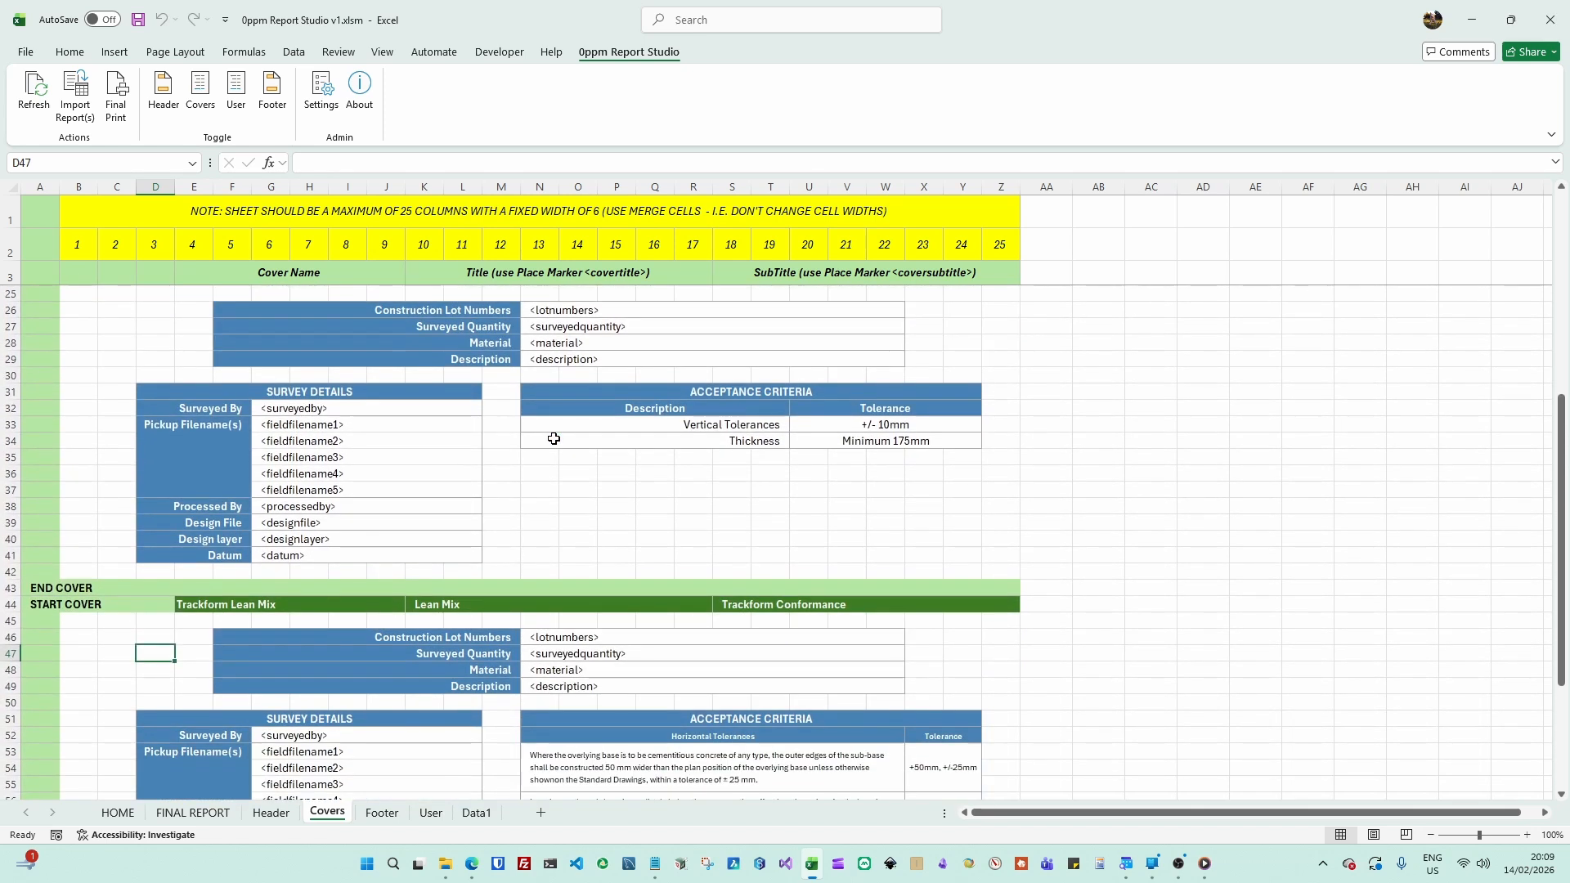
{"action": "scroll", "coordinate": [554, 439], "scroll_direction": "down", "scroll_amount": 2}
{"action": "scroll", "coordinate": [554, 439], "scroll_direction": "down", "scroll_amount": 1}
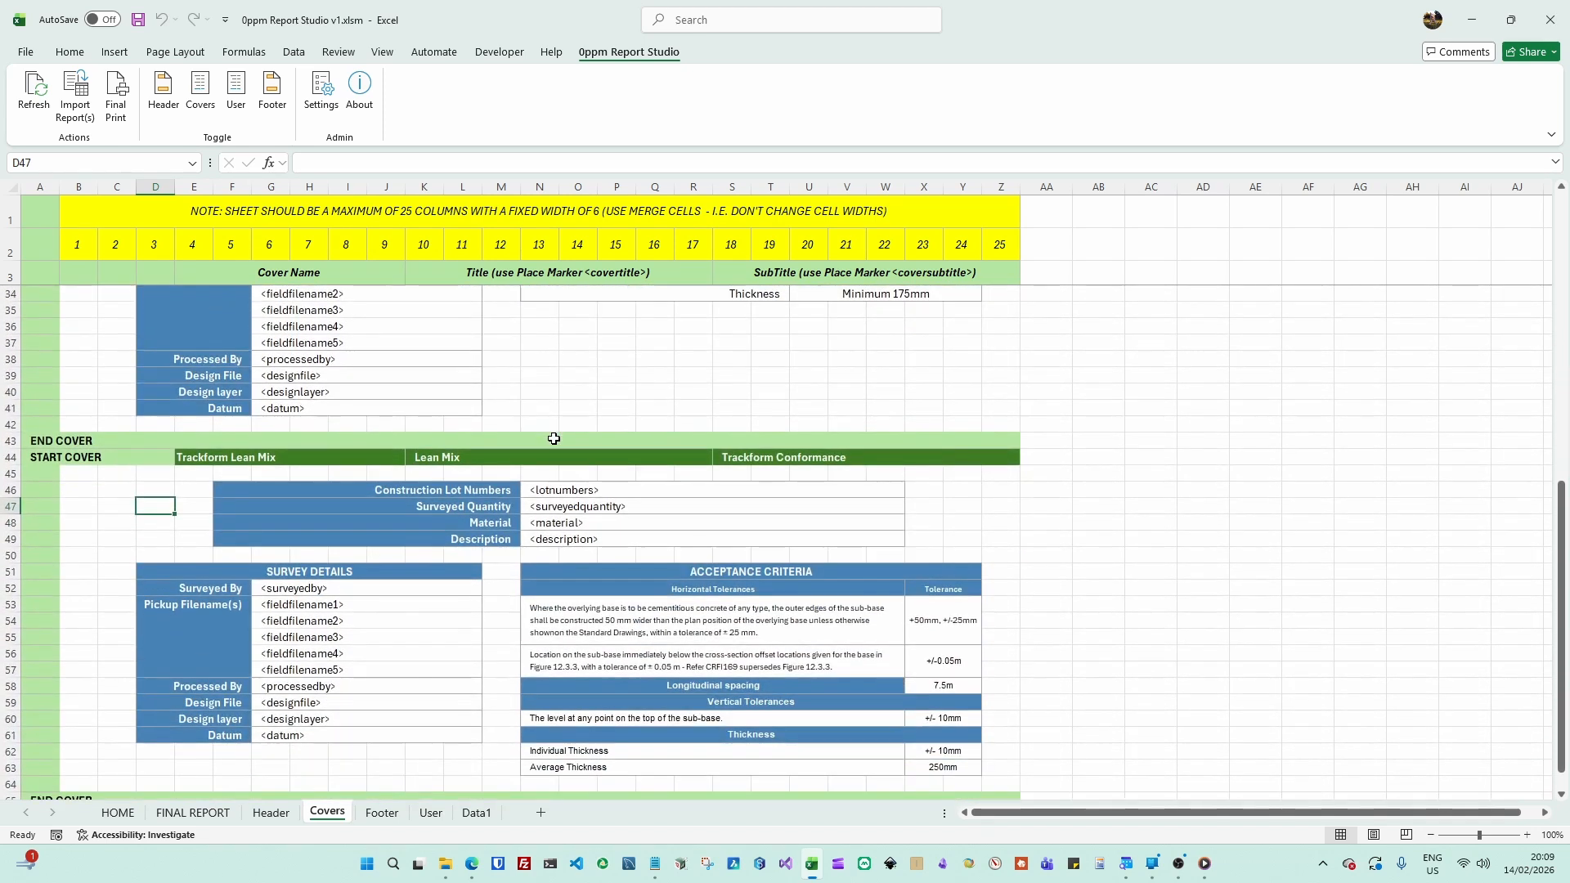
{"action": "scroll", "coordinate": [554, 439], "scroll_direction": "down", "scroll_amount": 1}
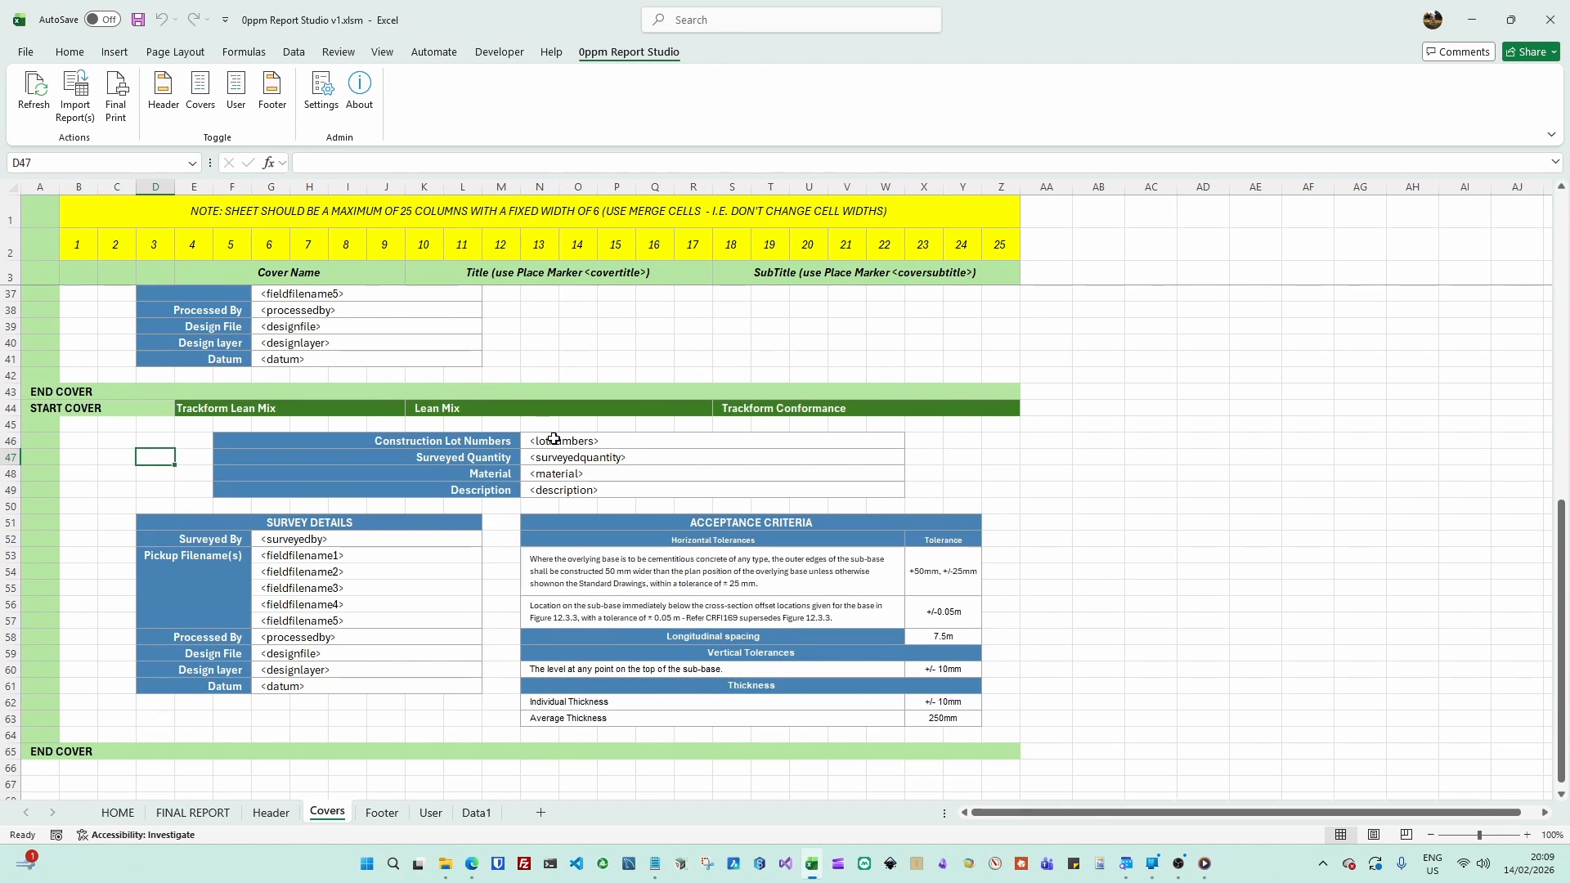
{"action": "scroll", "coordinate": [553, 439], "scroll_direction": "up", "scroll_amount": 7}
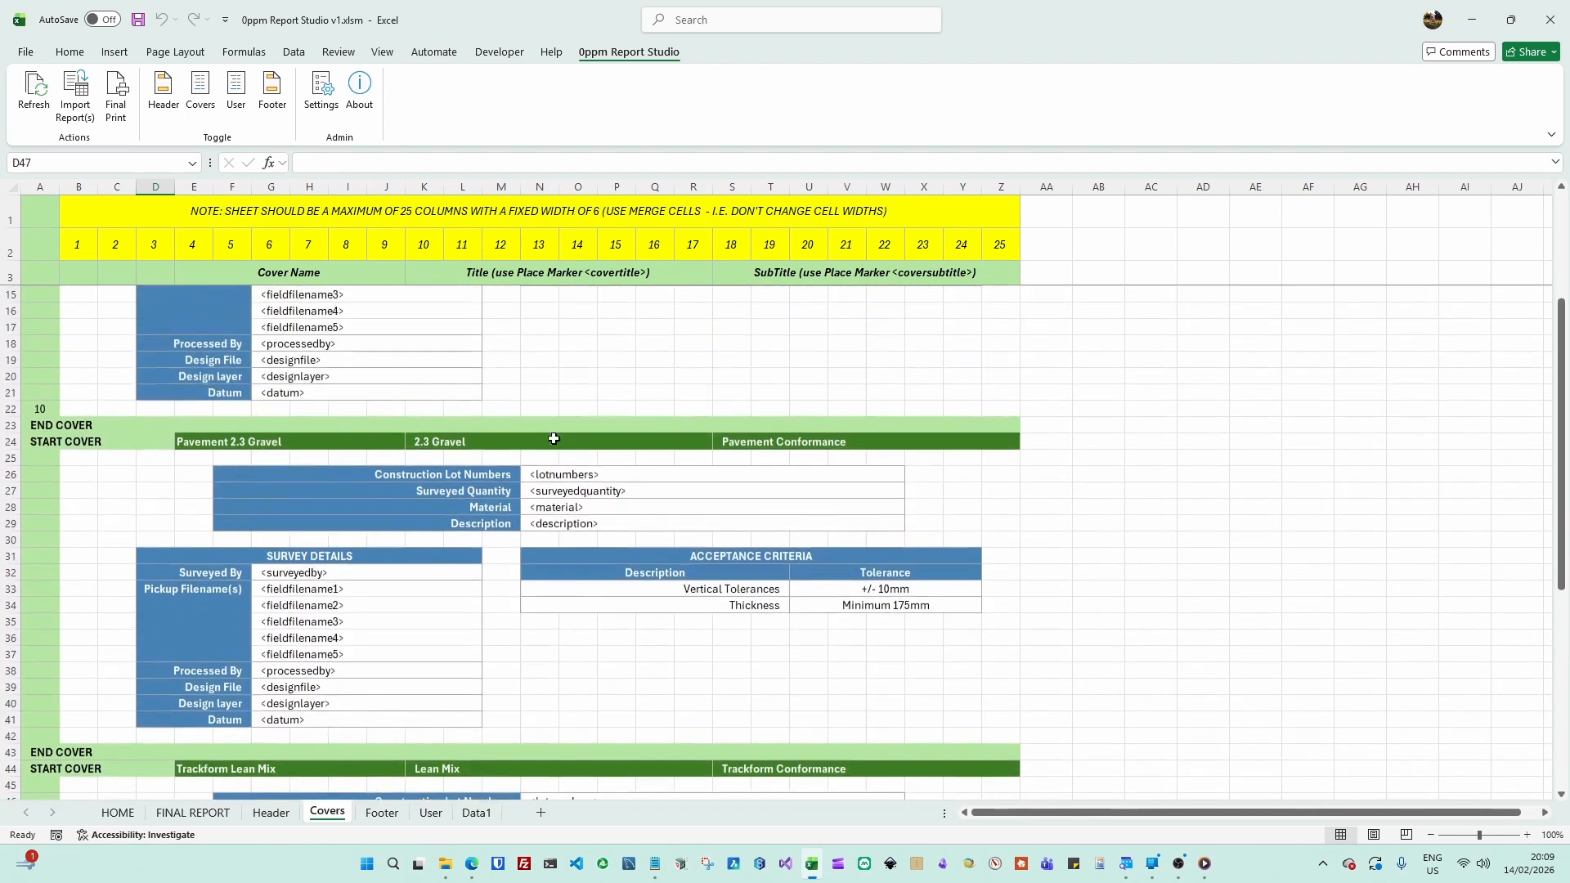
{"action": "scroll", "coordinate": [553, 440], "scroll_direction": "up", "scroll_amount": 4}
Examine the title cells of the Subgrade, 2.3 Gravel and Lean Mix covers and the first START COVER marker
{"action": "left_click", "coordinate": [577, 295]}
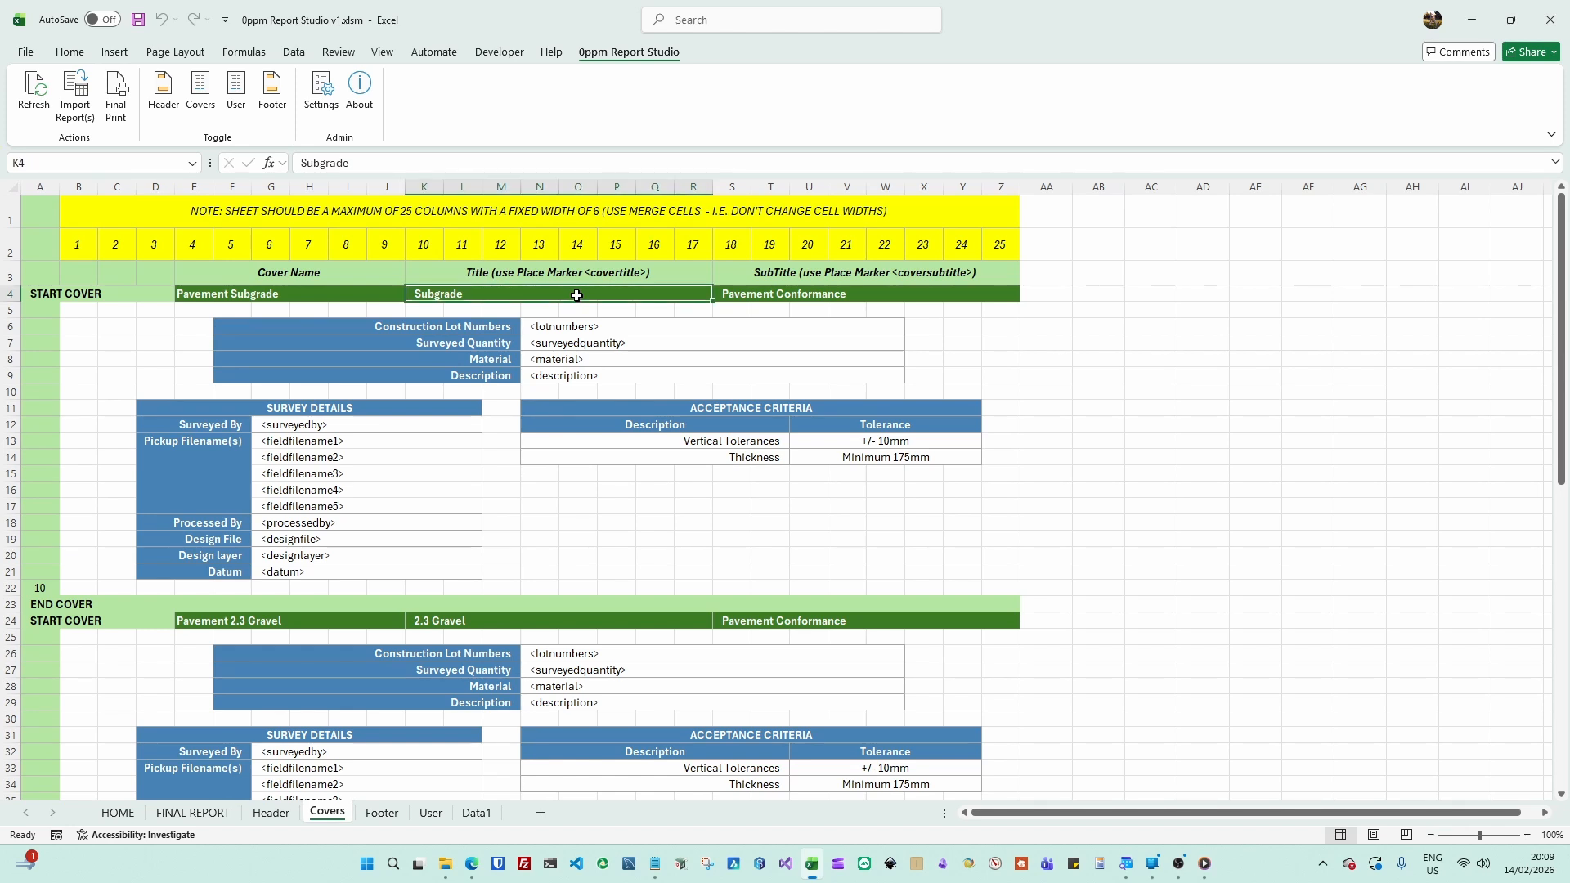
{"action": "left_click", "coordinate": [541, 623]}
{"action": "scroll", "coordinate": [541, 623], "scroll_direction": "down", "scroll_amount": 7}
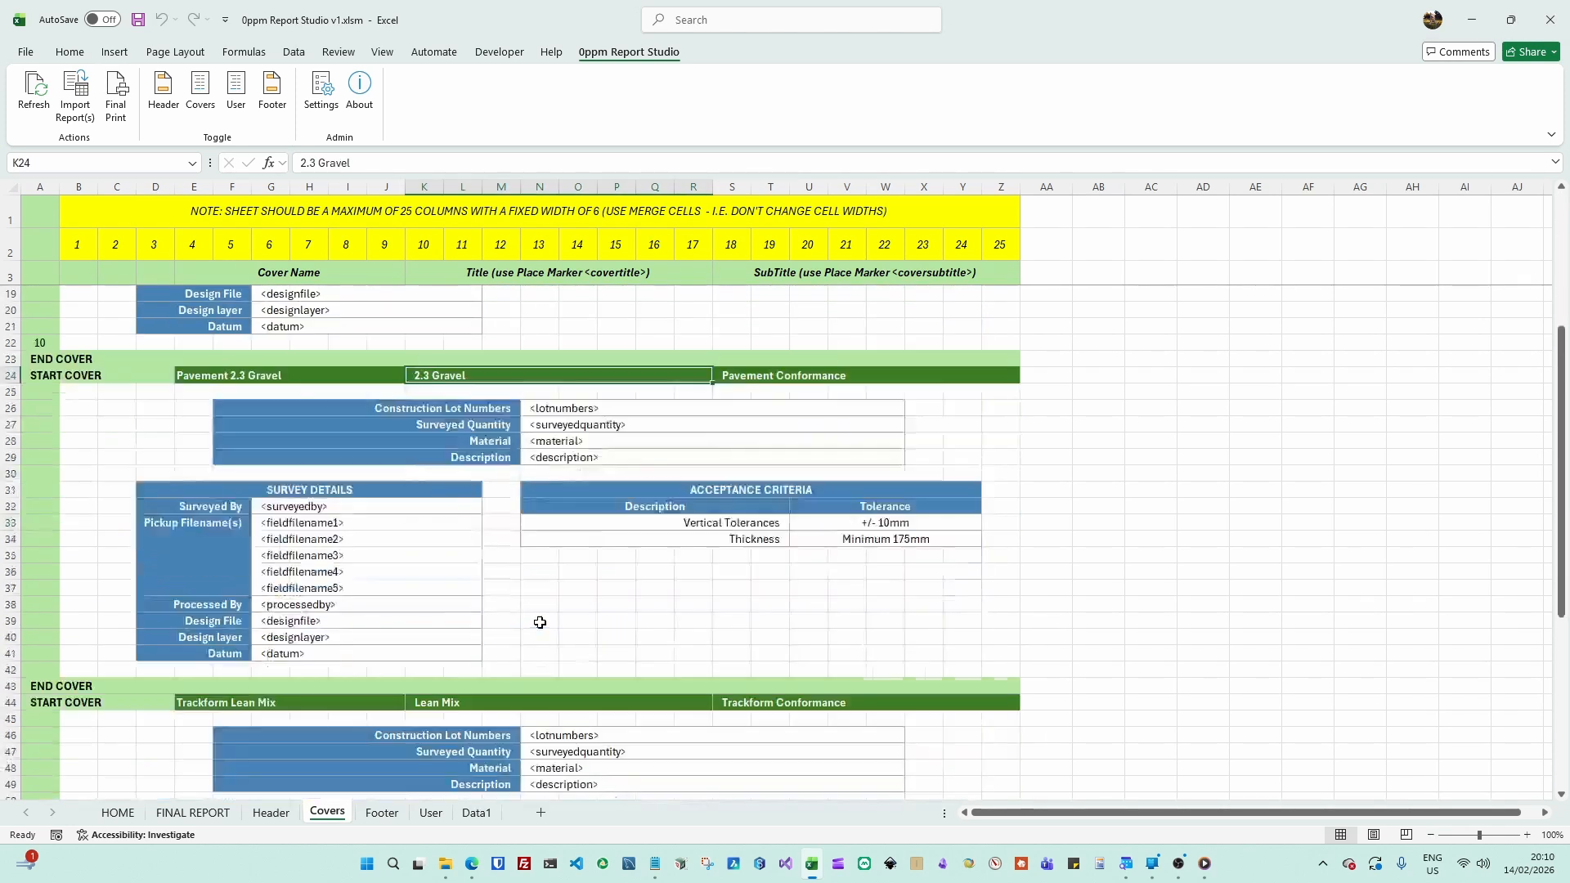
{"action": "left_click", "coordinate": [538, 606]}
{"action": "scroll", "coordinate": [538, 606], "scroll_direction": "down", "scroll_amount": 4}
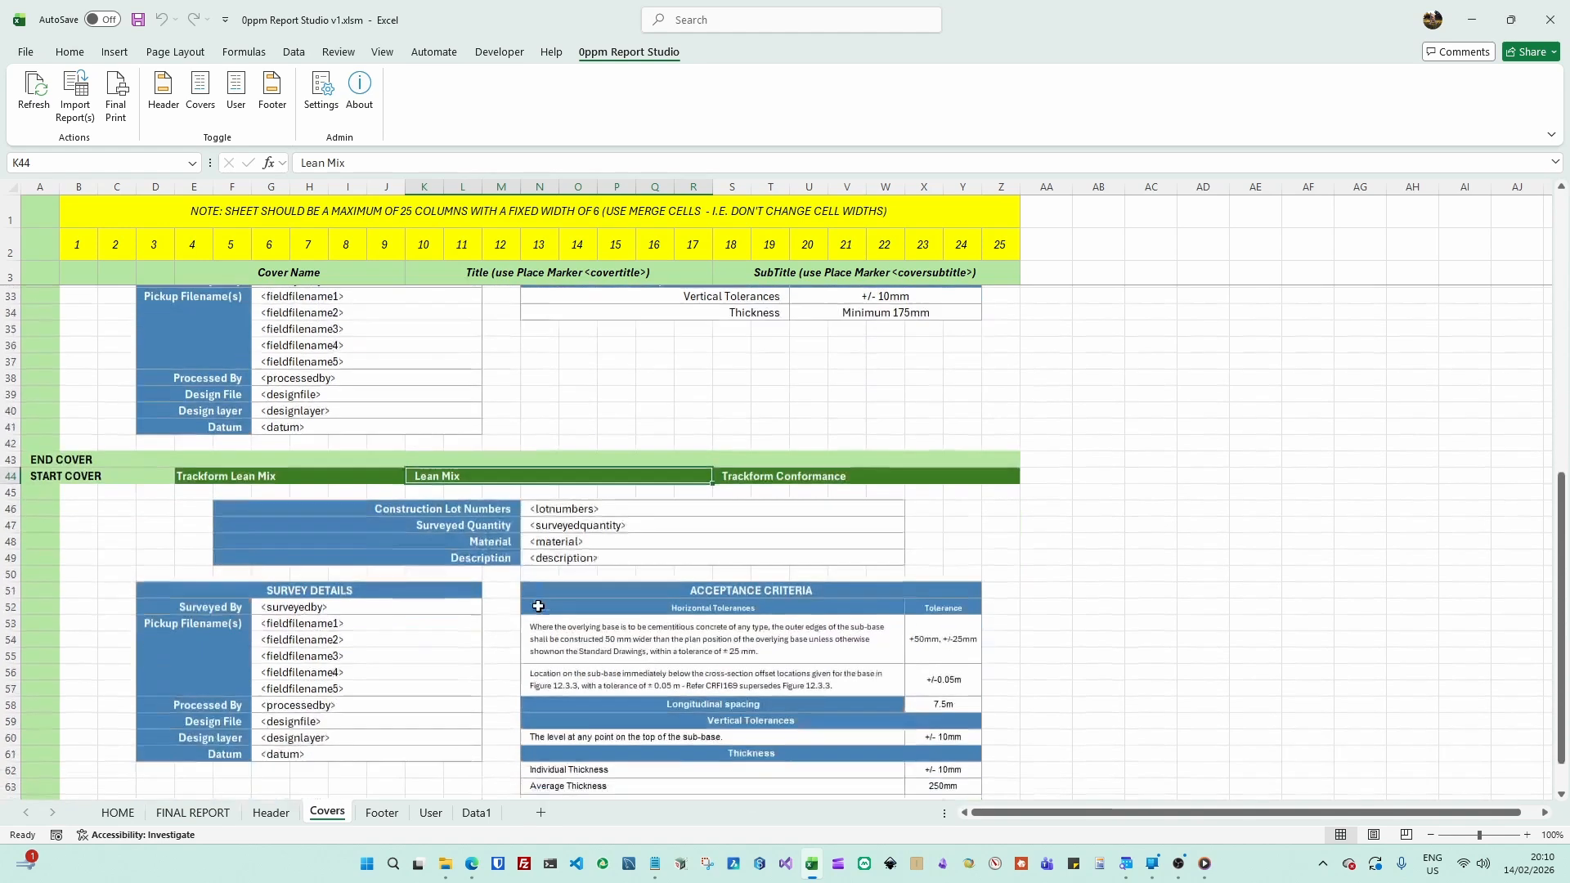
{"action": "scroll", "coordinate": [538, 606], "scroll_direction": "down", "scroll_amount": 1}
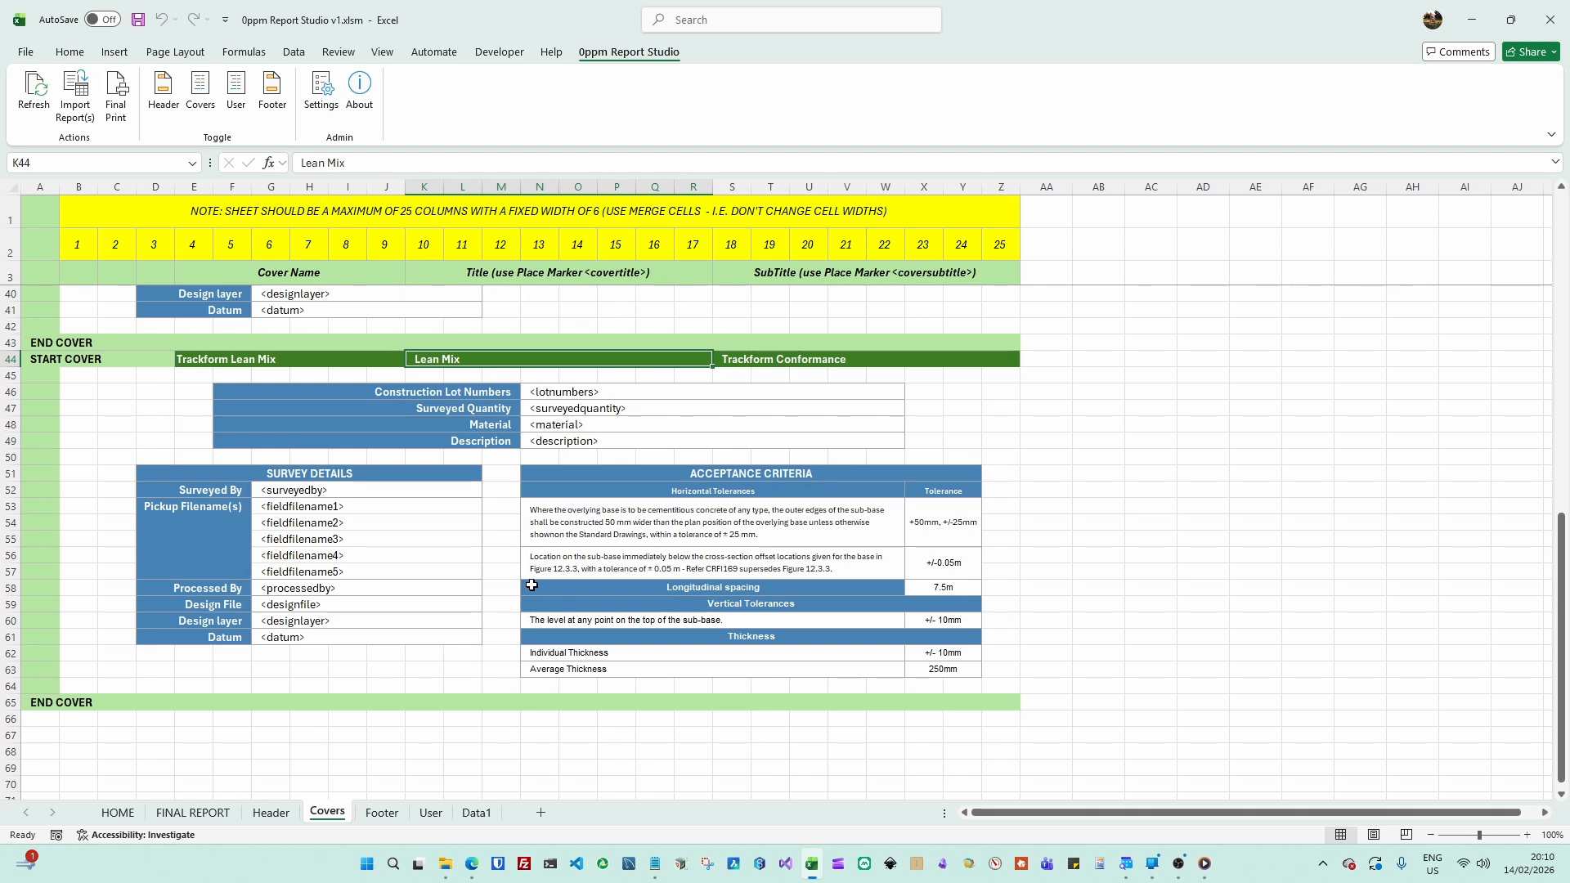
{"action": "scroll", "coordinate": [534, 594], "scroll_direction": "up", "scroll_amount": 5}
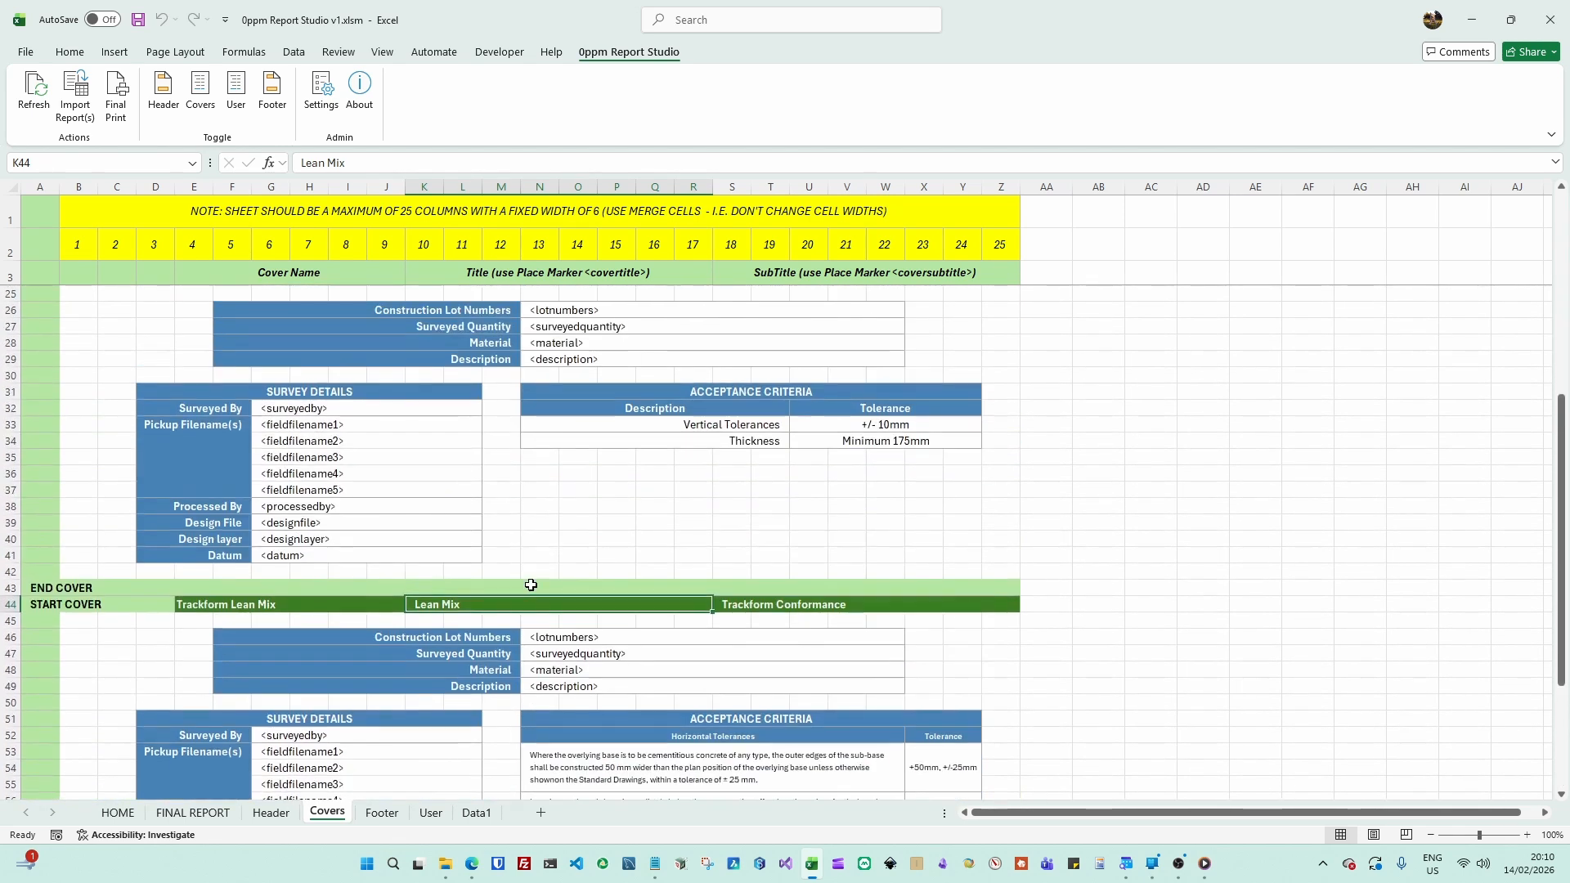
{"action": "scroll", "coordinate": [530, 584], "scroll_direction": "up", "scroll_amount": 4}
{"action": "scroll", "coordinate": [531, 585], "scroll_direction": "up", "scroll_amount": 3}
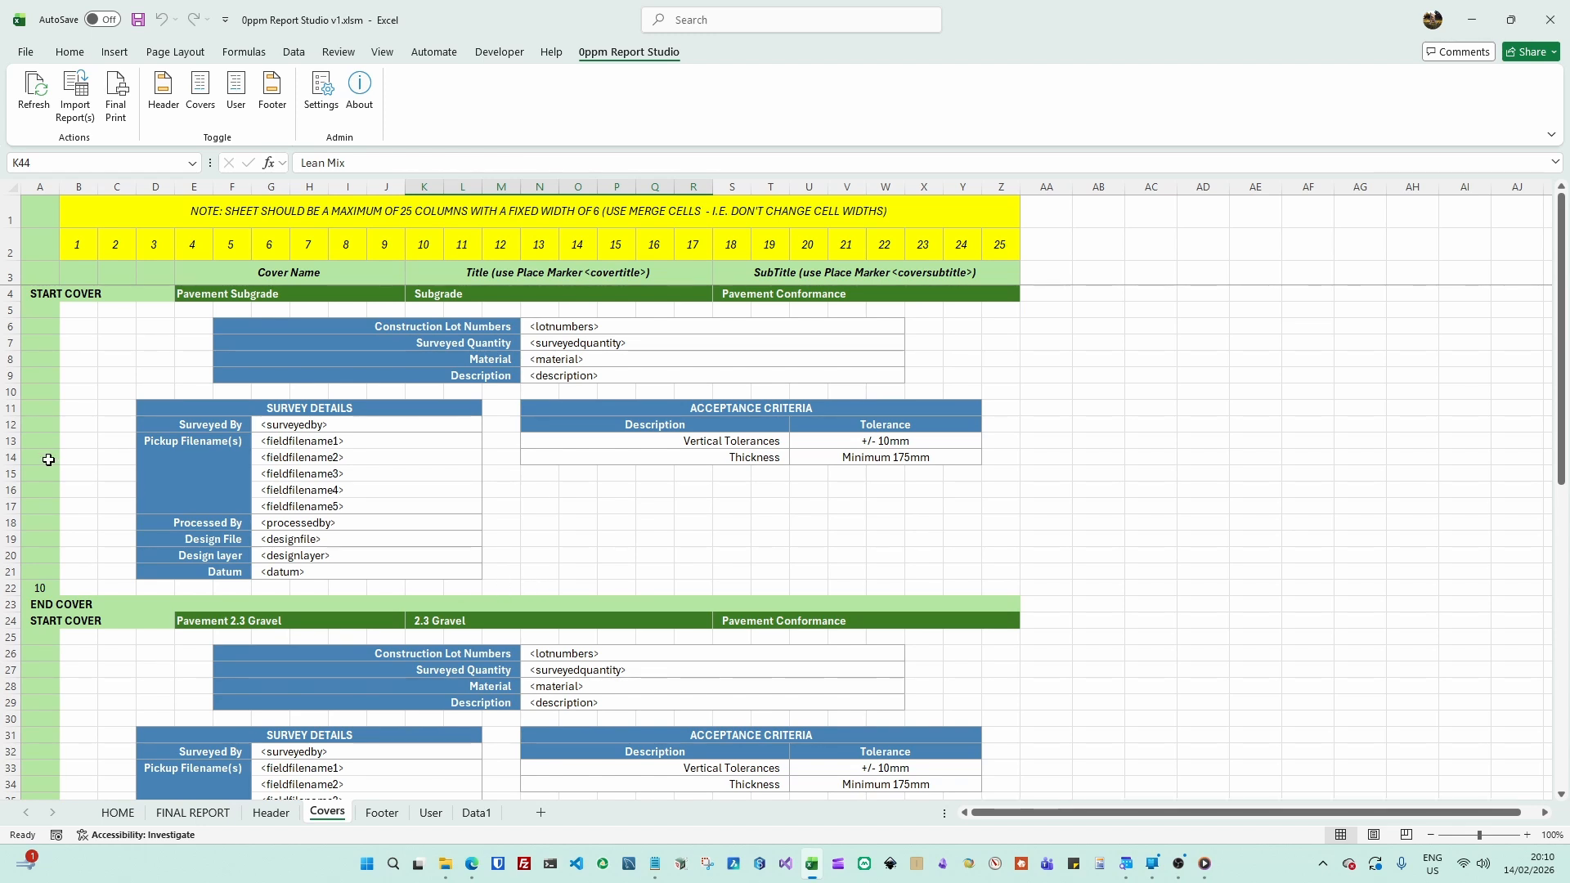
{"action": "left_click", "coordinate": [65, 293]}
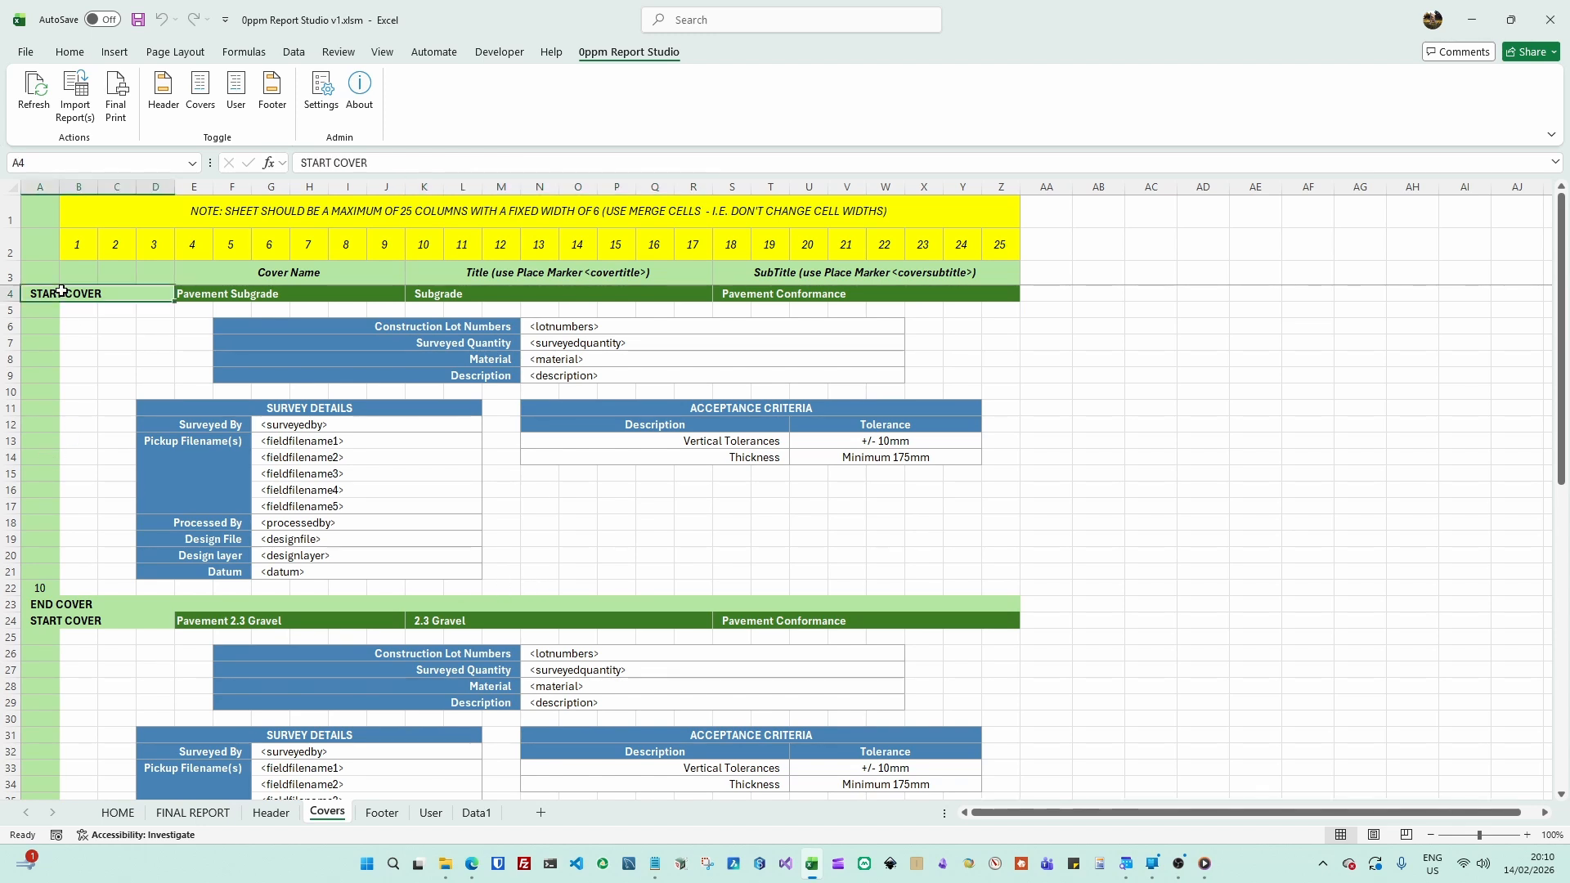
Examine the first END COVER marker and the Cover Name, Title and SubTitle cells of the Pavement Subgrade cover
{"action": "left_click", "coordinate": [62, 605]}
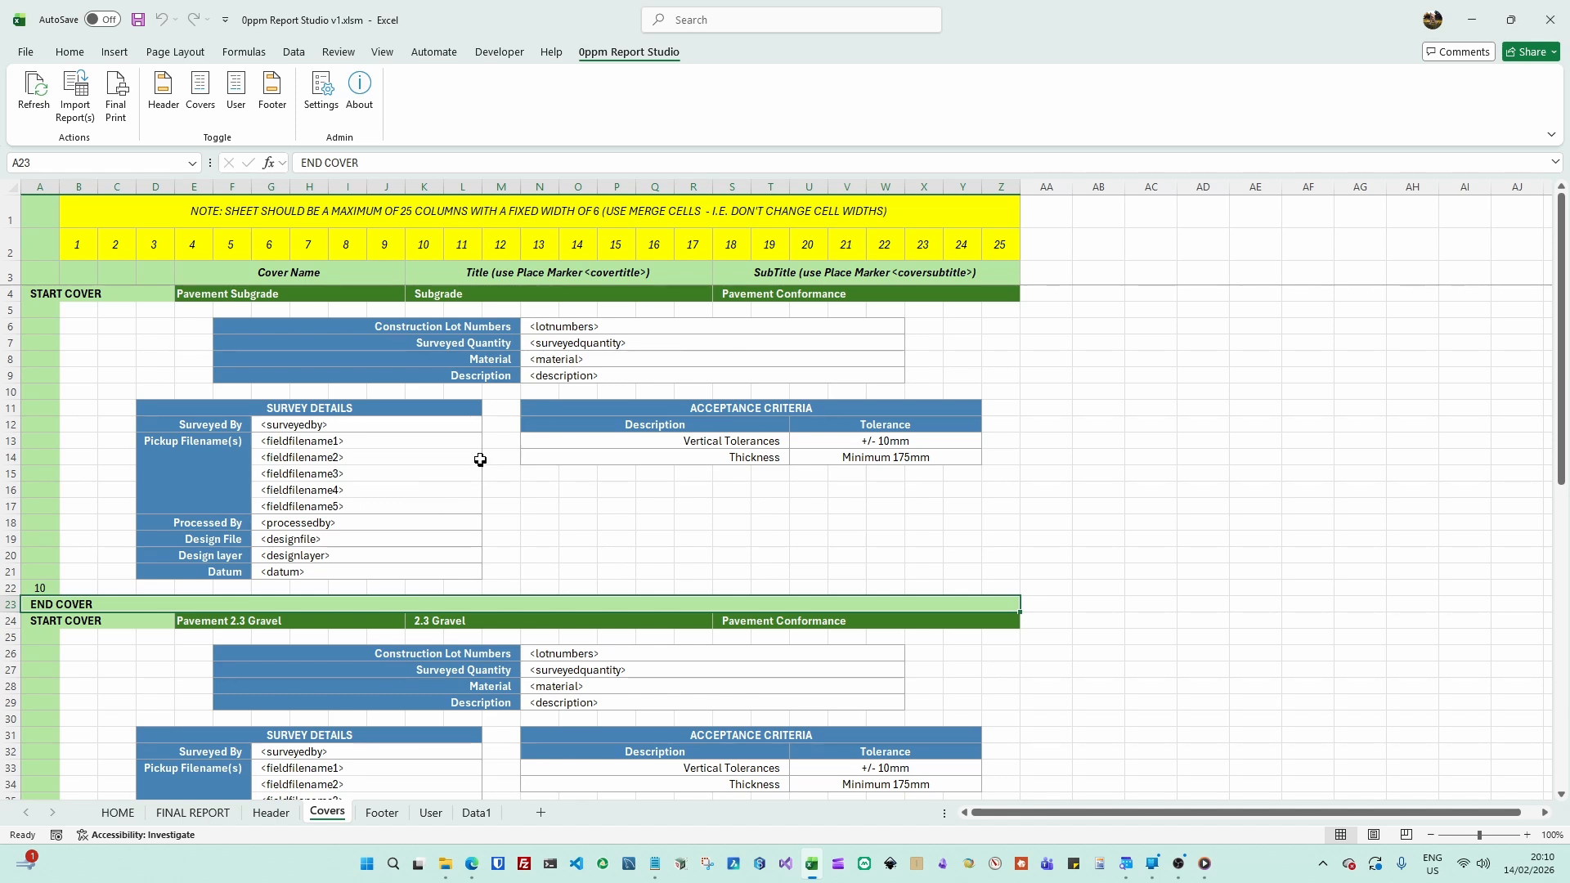
{"action": "left_click_drag", "start_coordinate": [365, 270], "coordinate": [826, 294]}
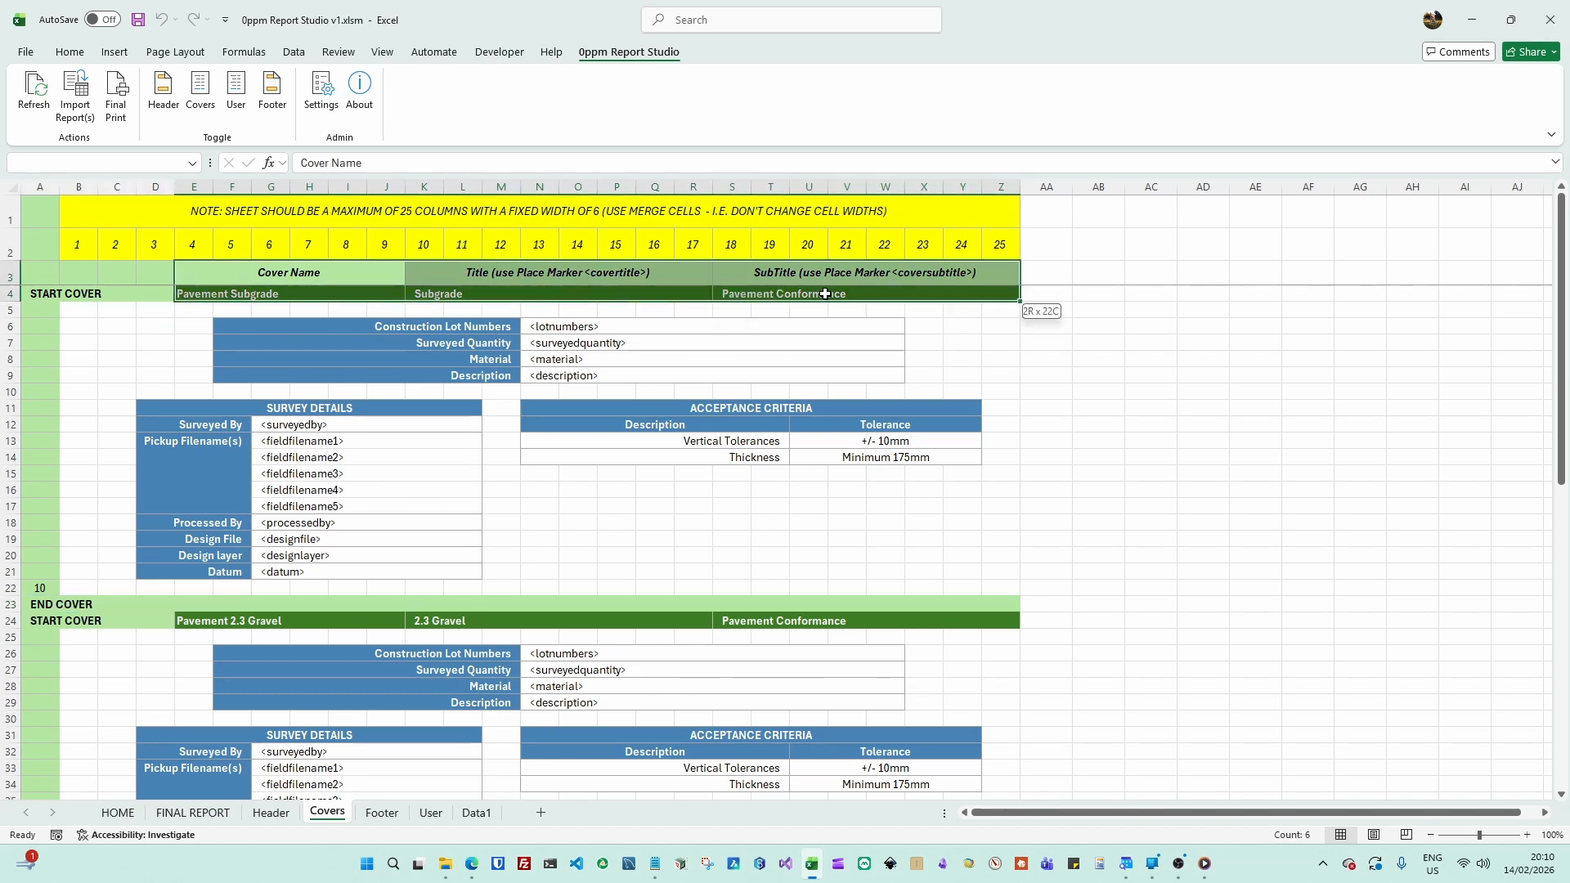
{"action": "left_click", "coordinate": [658, 344]}
{"action": "left_click", "coordinate": [353, 270]}
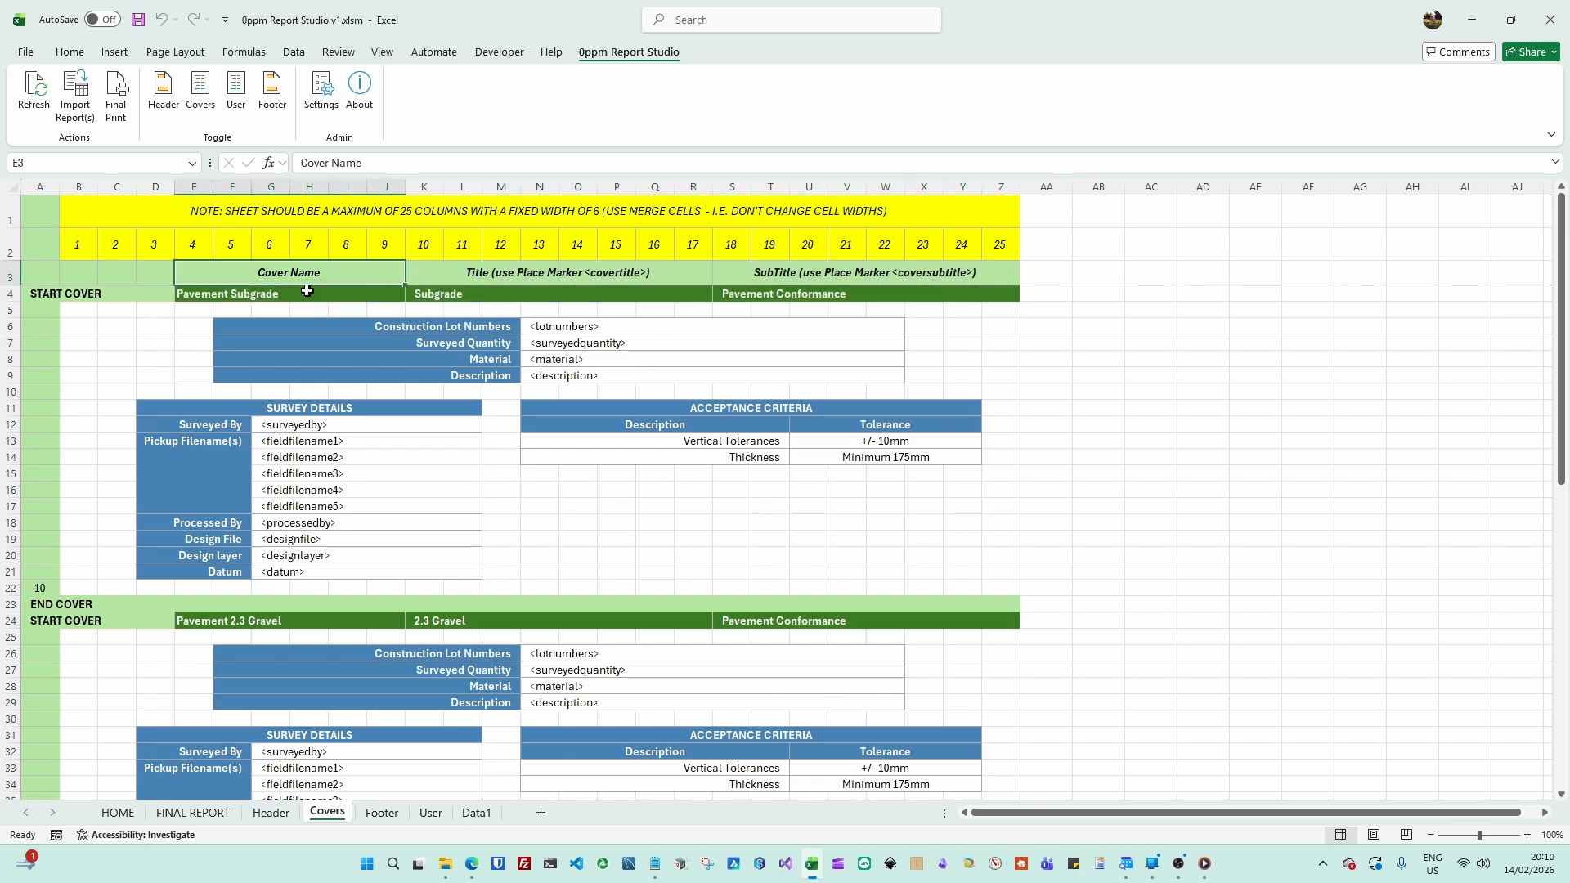
{"action": "left_click", "coordinate": [307, 292]}
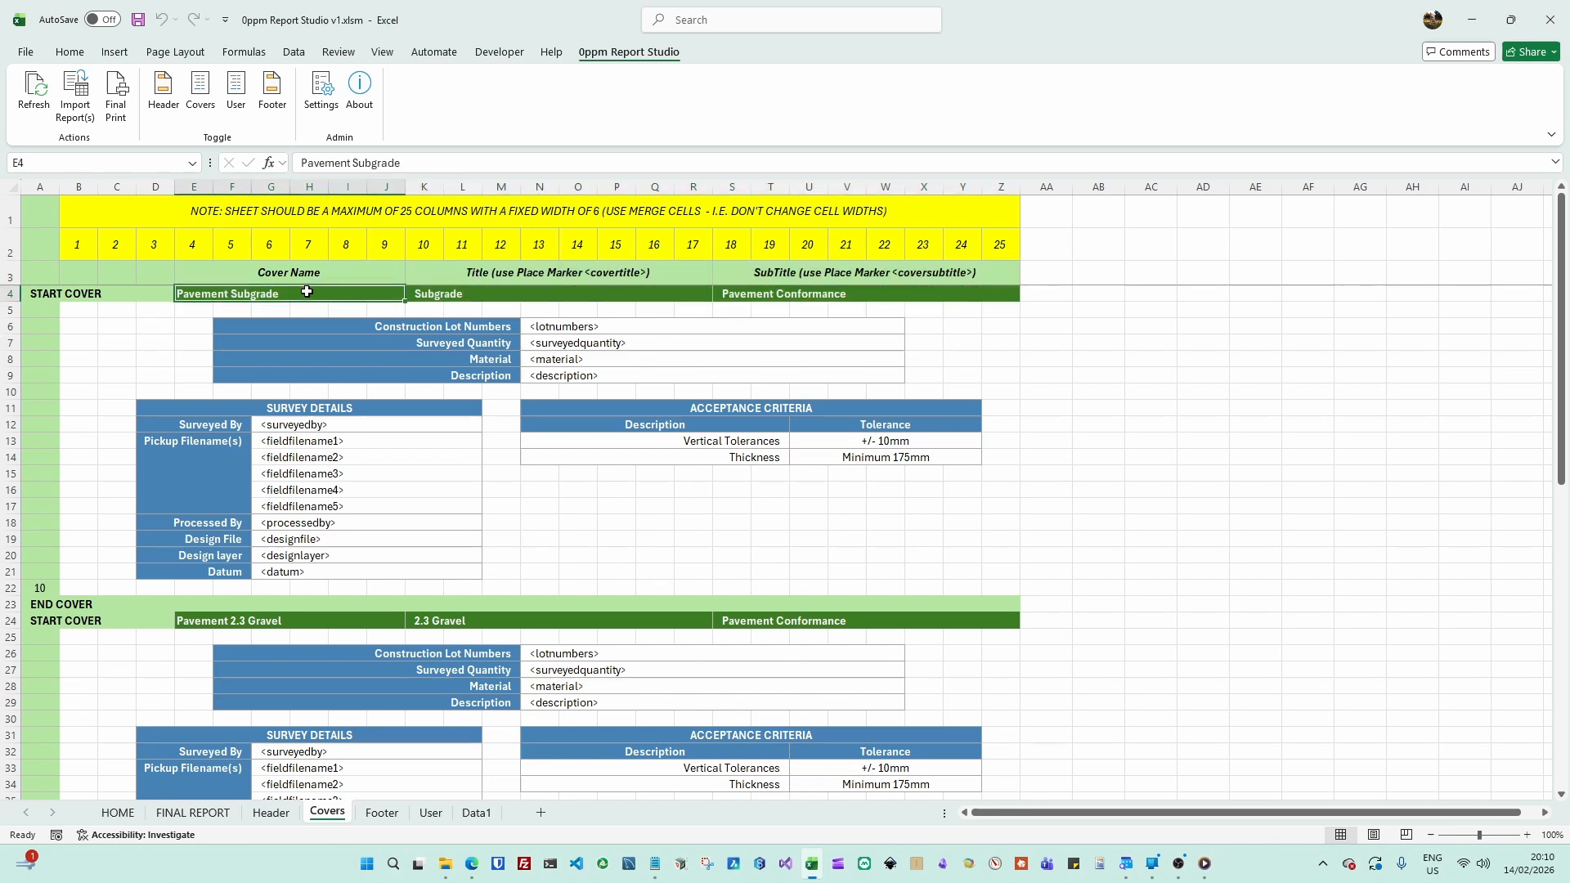
{"action": "left_click", "coordinate": [494, 272]}
{"action": "left_click", "coordinate": [496, 293]}
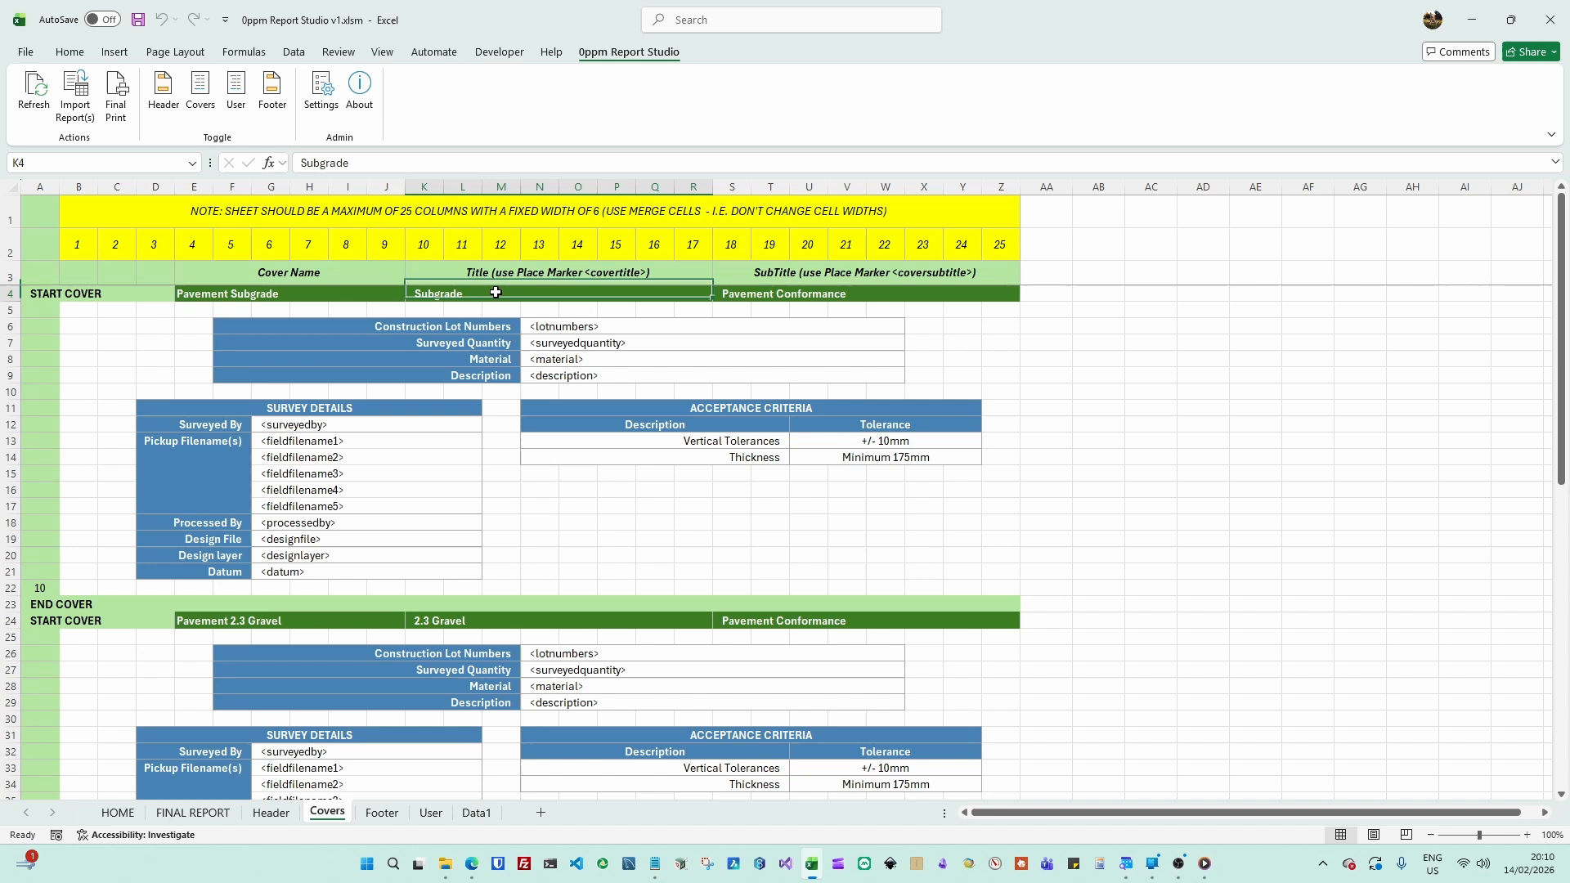
{"action": "left_click", "coordinate": [754, 274]}
{"action": "left_click", "coordinate": [758, 293]}
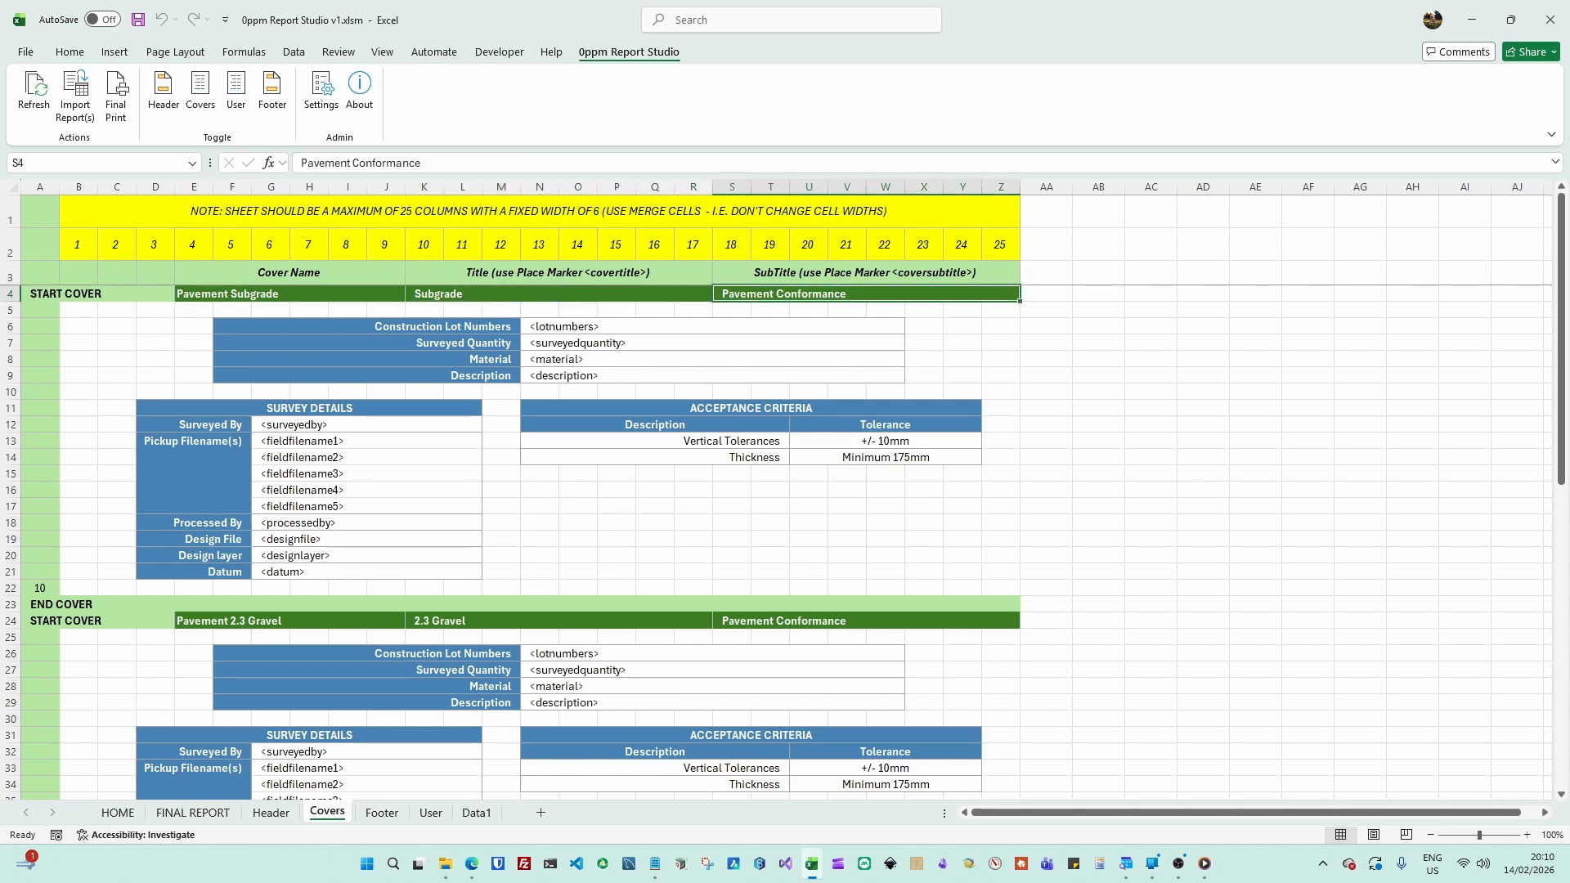
Inspect the column A number just above the first END COVER marker and the blank row it belongs to
{"action": "key", "text": "alt+Tab"}
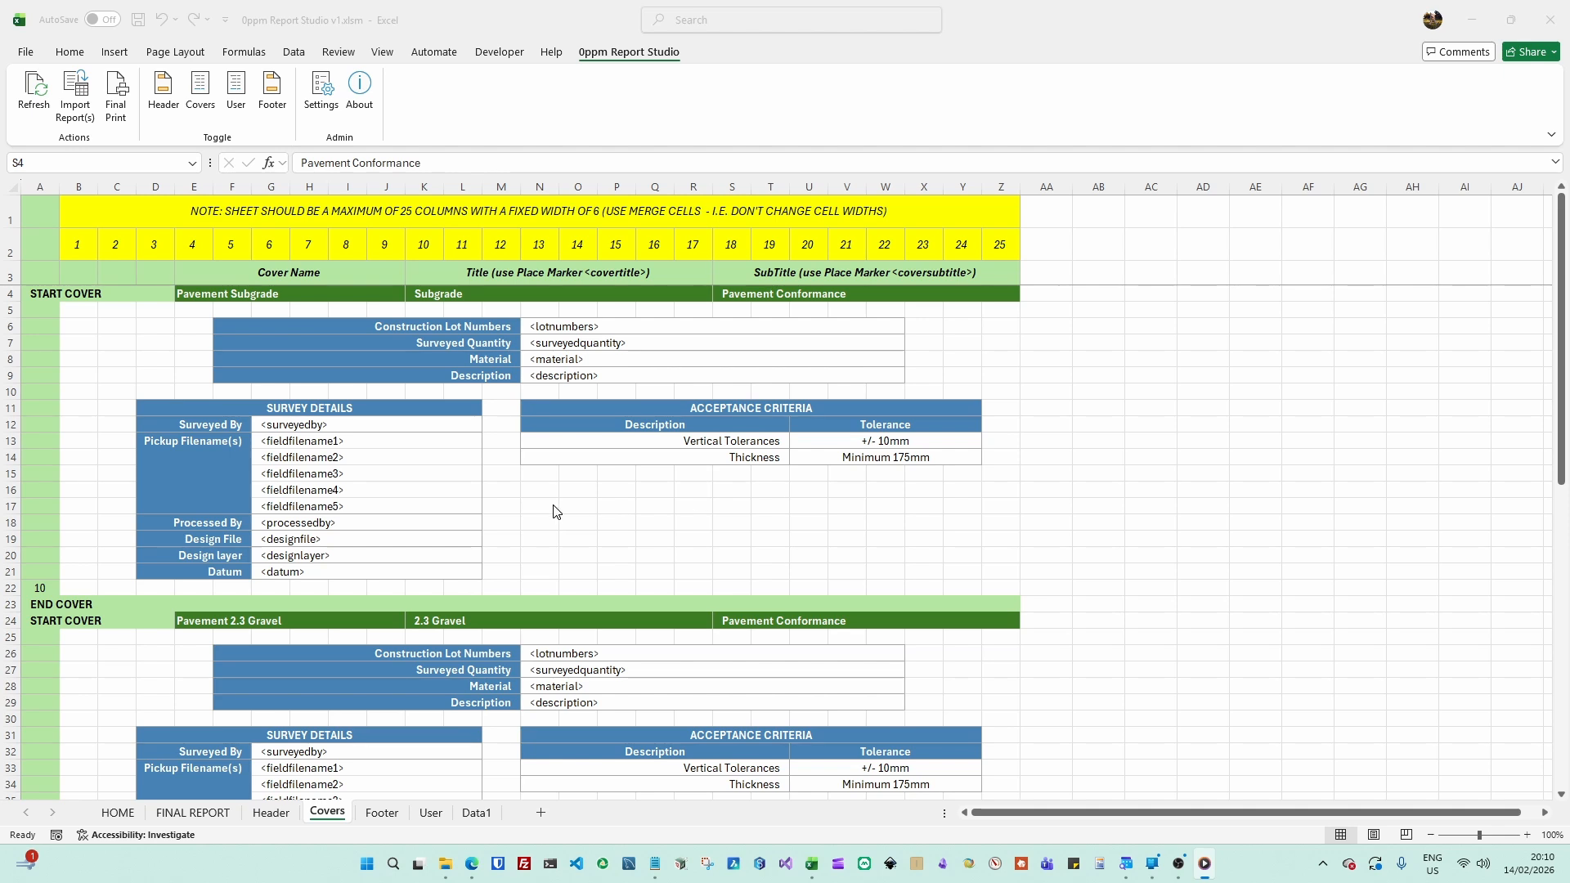
{"action": "key", "text": "alt+Tab"}
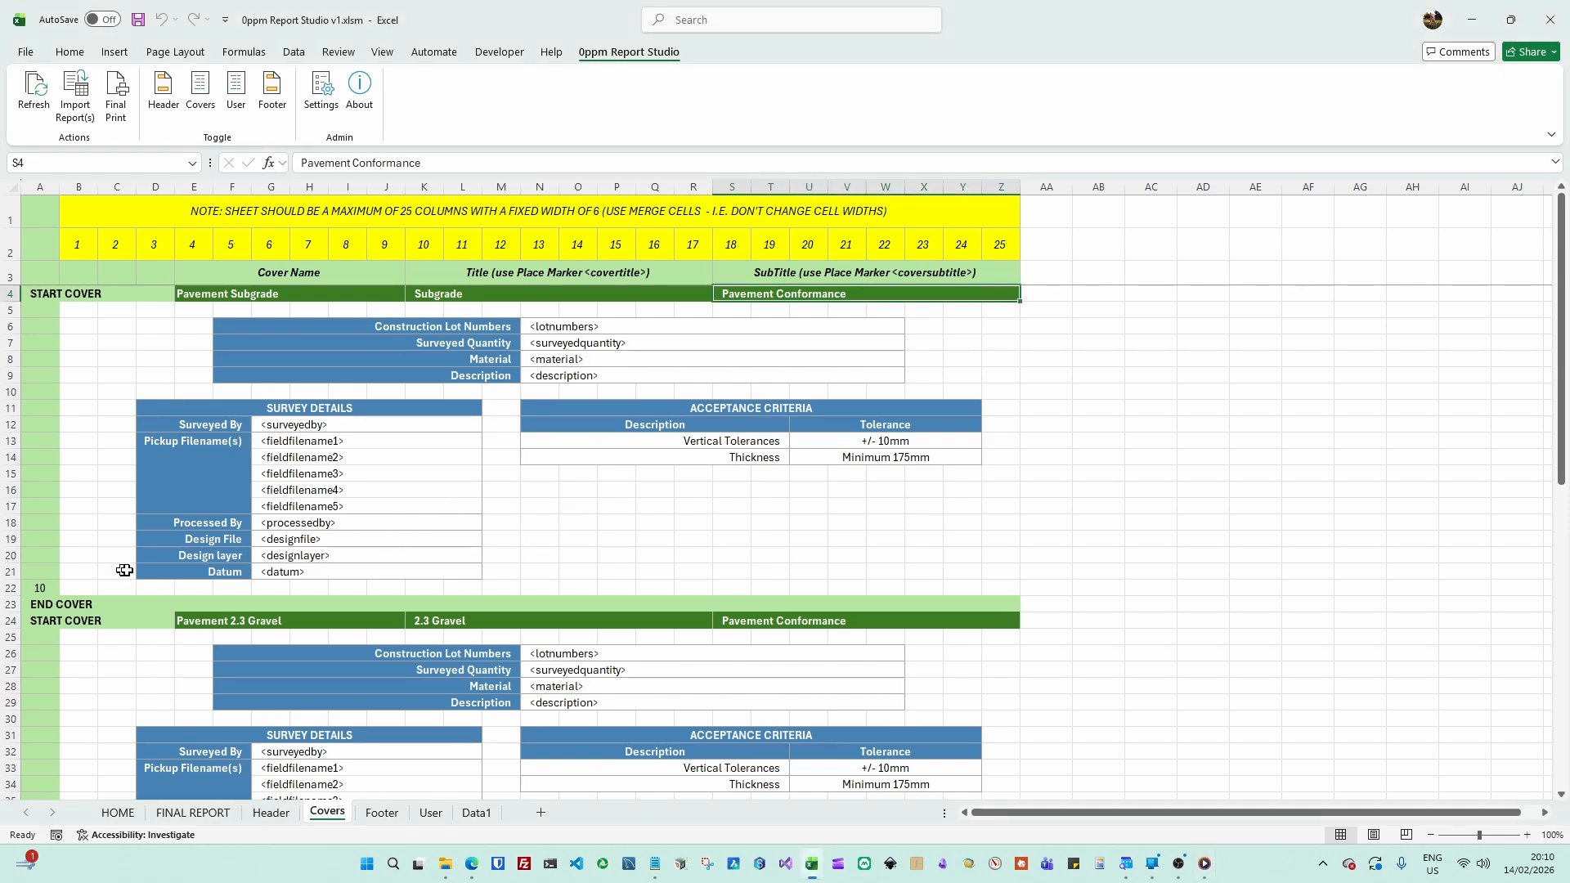
{"action": "left_click", "coordinate": [51, 584]}
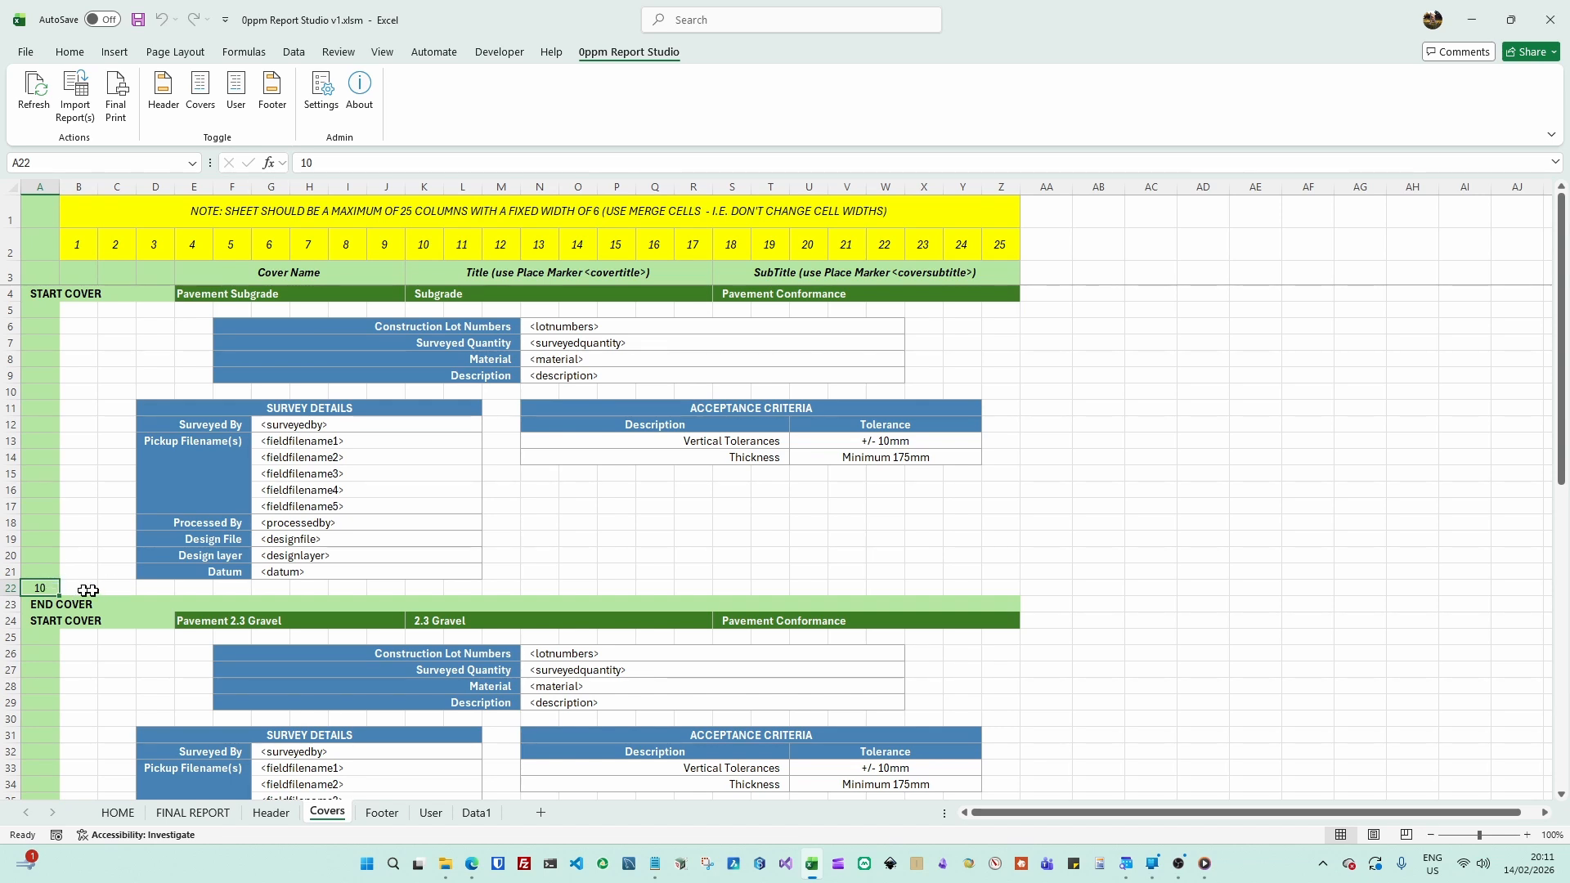
{"action": "left_click", "coordinate": [517, 586]}
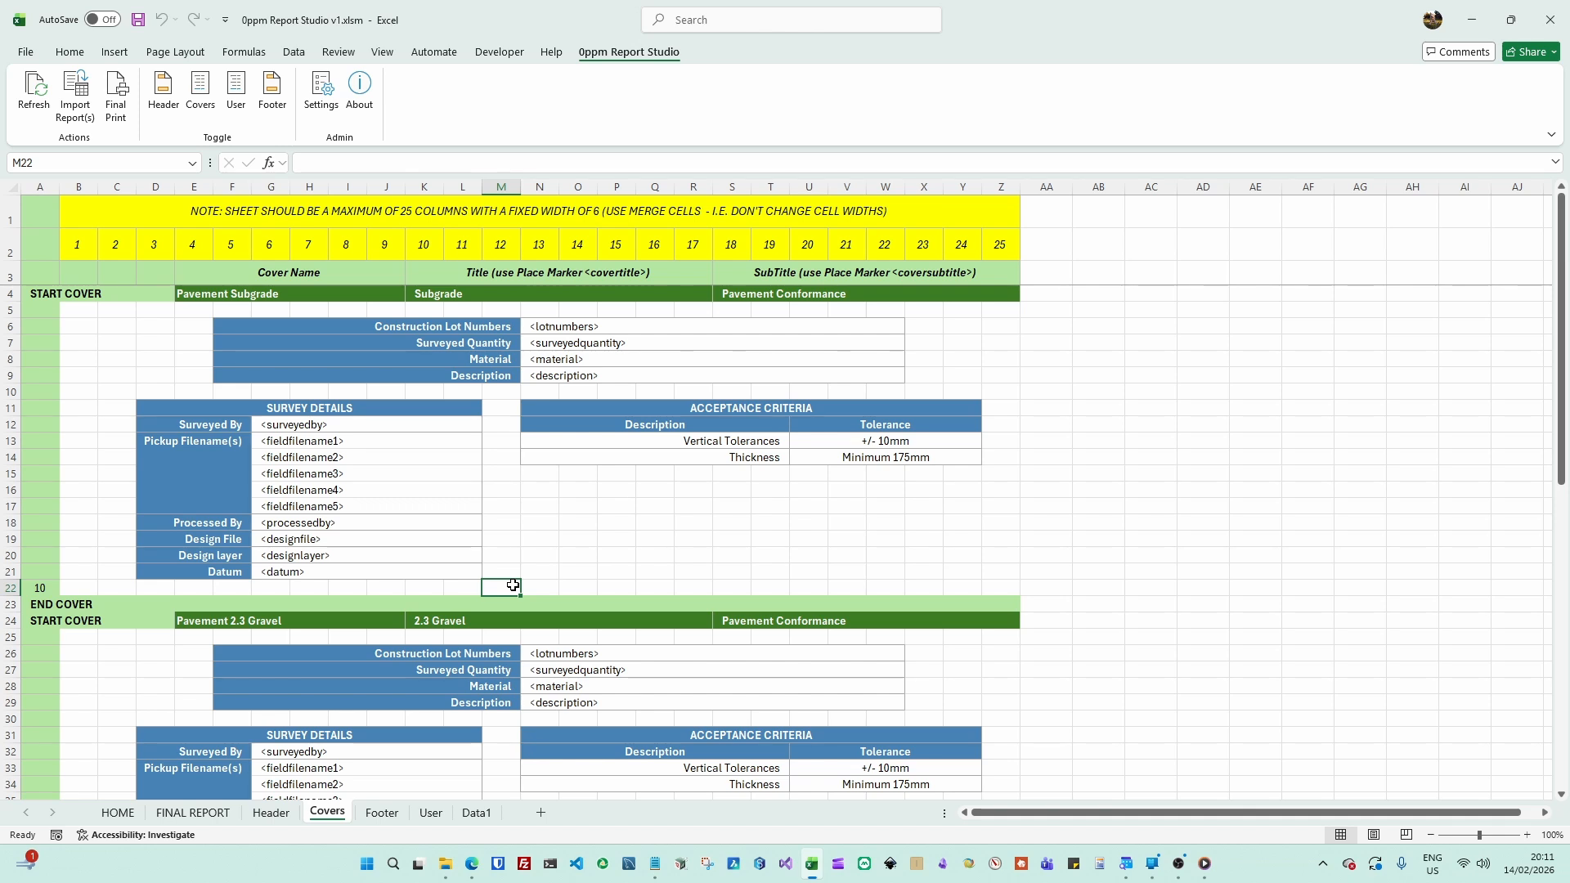
{"action": "left_click", "coordinate": [45, 588]}
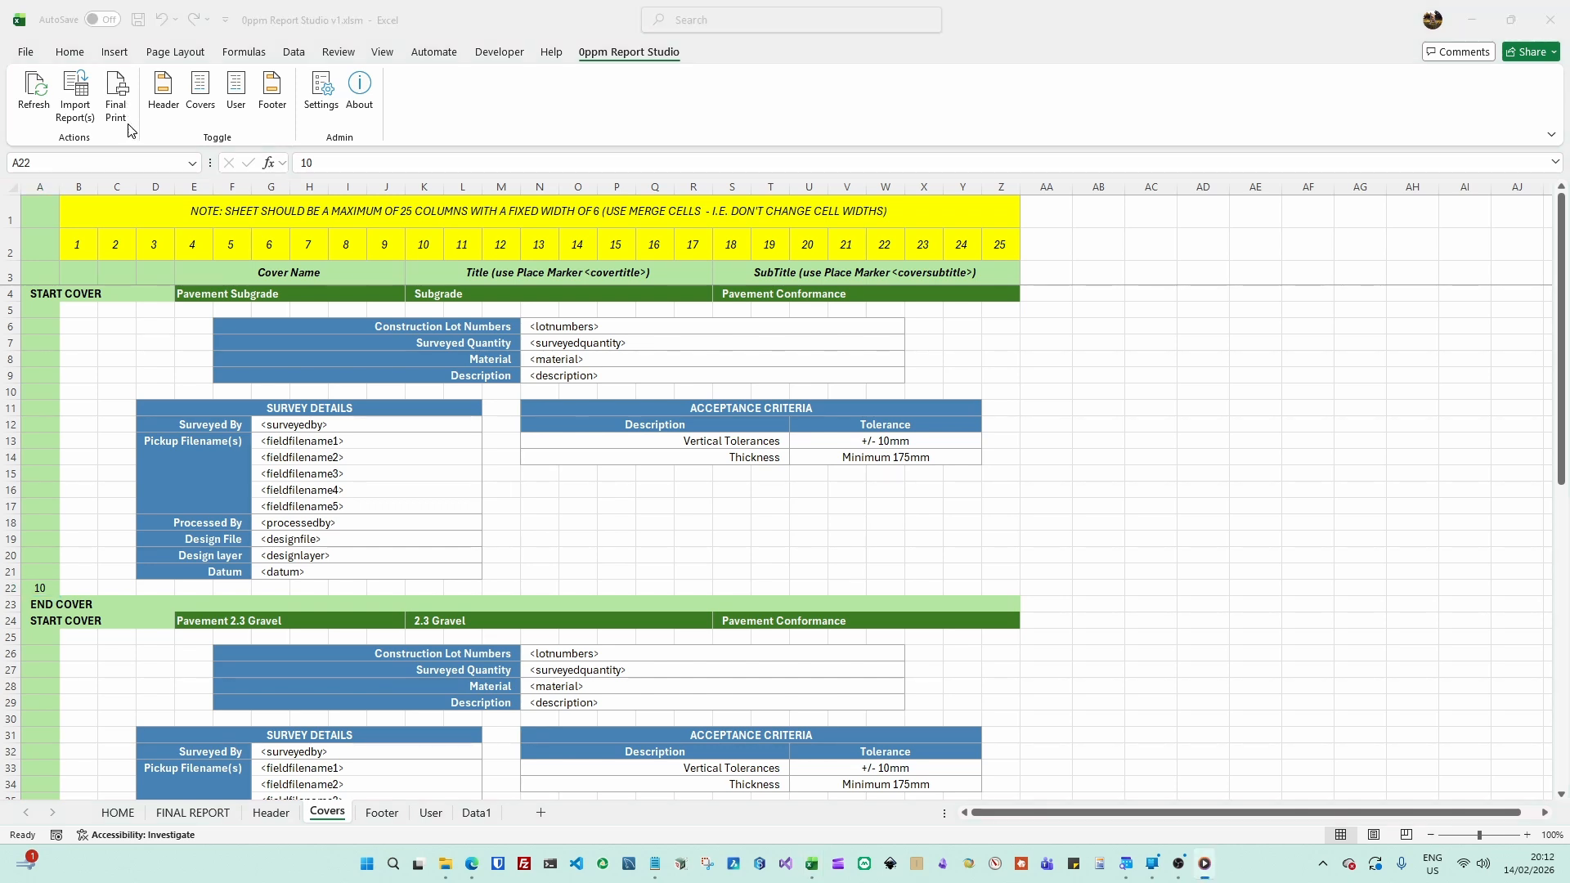
Show the HOME sheet and view the available Report Cover choices without changing the selection
{"action": "left_click", "coordinate": [118, 812]}
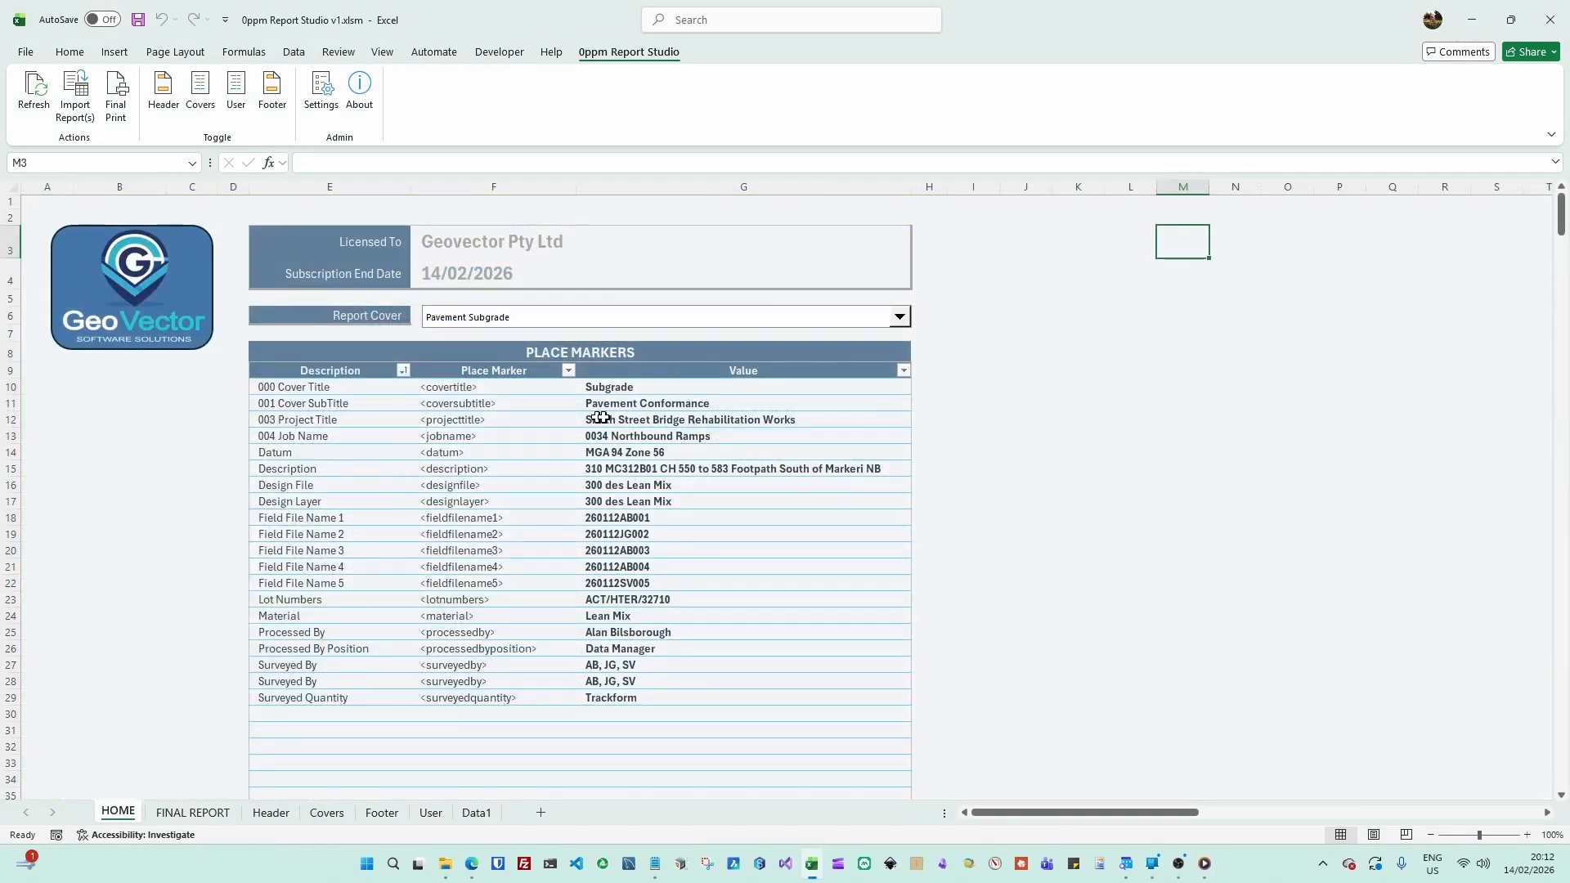
{"action": "left_click", "coordinate": [901, 319]}
{"action": "left_click", "coordinate": [901, 319]}
{"action": "left_click", "coordinate": [161, 439]}
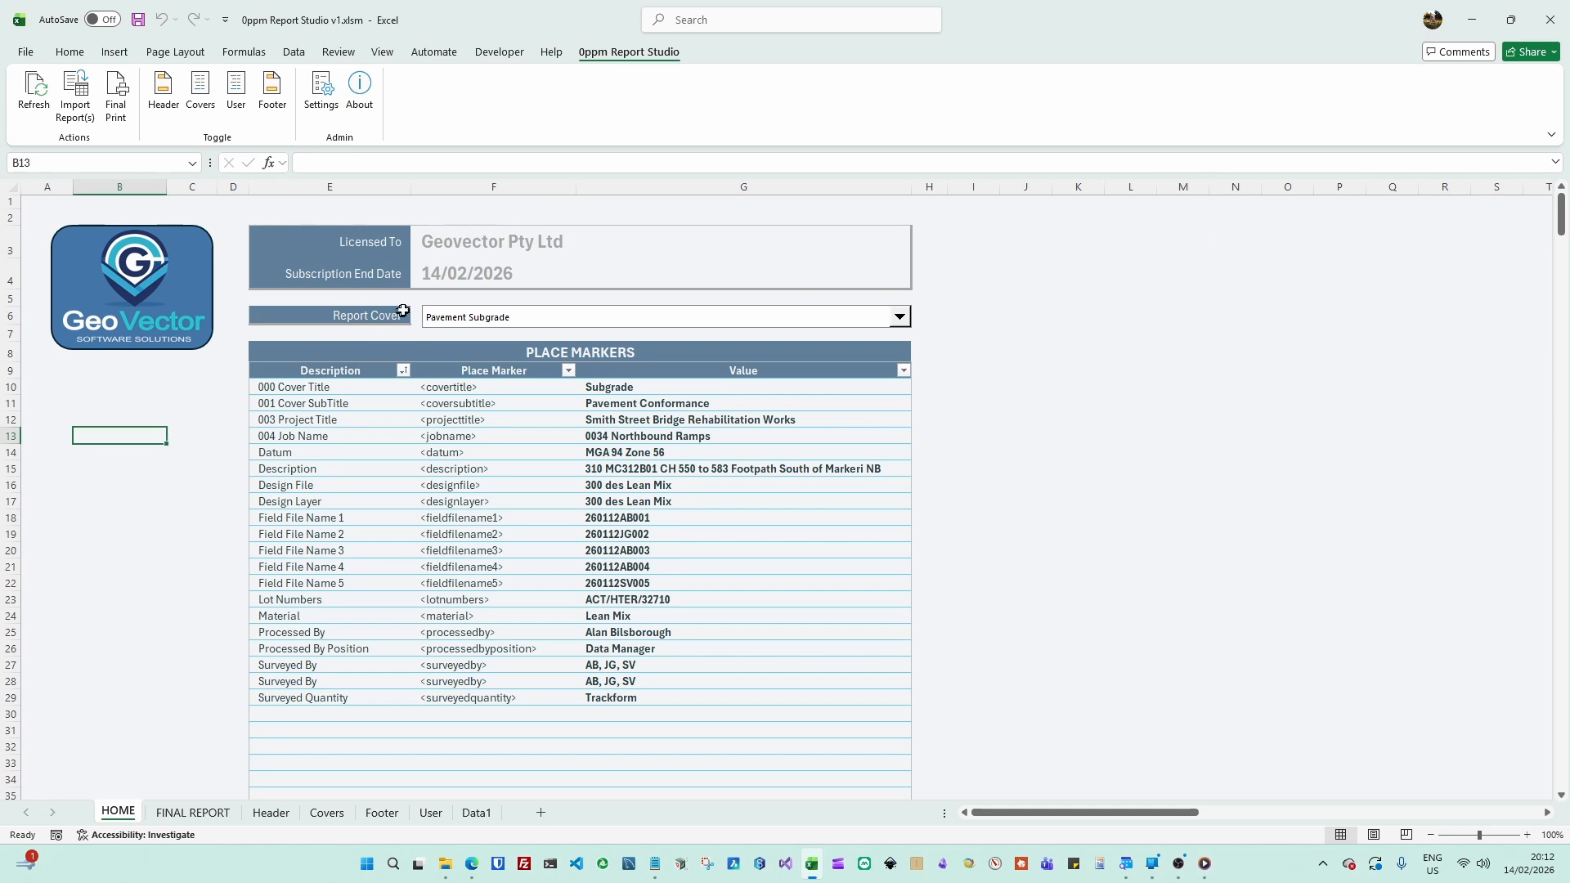
Examine the place markers and values for Cover Title, Description, Field File Name 1 and Lot Numbers
{"action": "left_click", "coordinate": [482, 388]}
{"action": "left_click", "coordinate": [627, 385]}
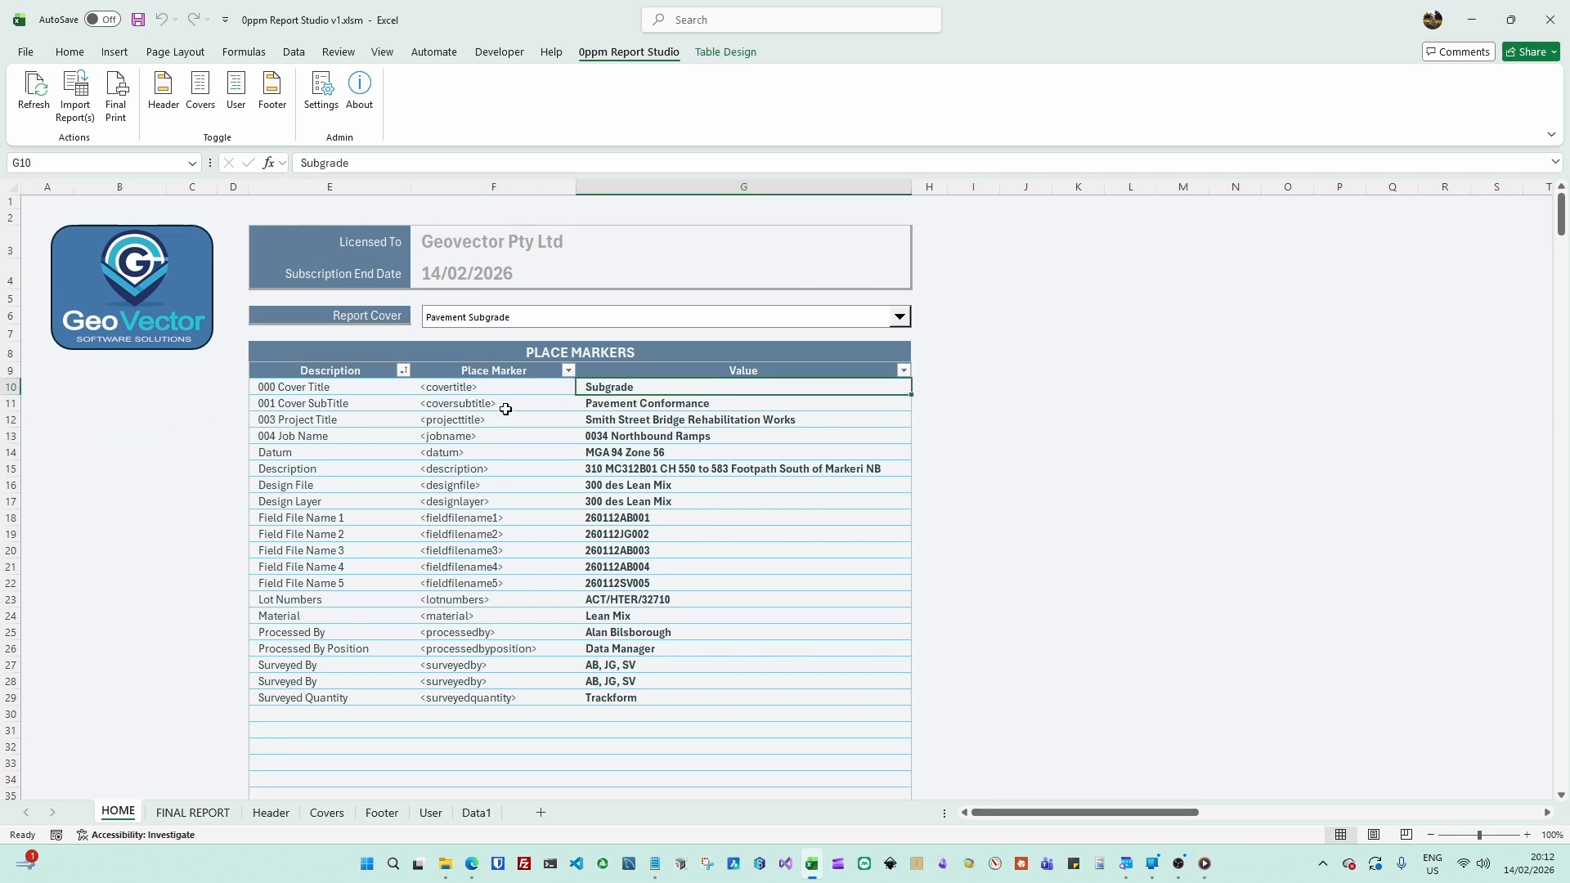
{"action": "left_click", "coordinate": [492, 386]}
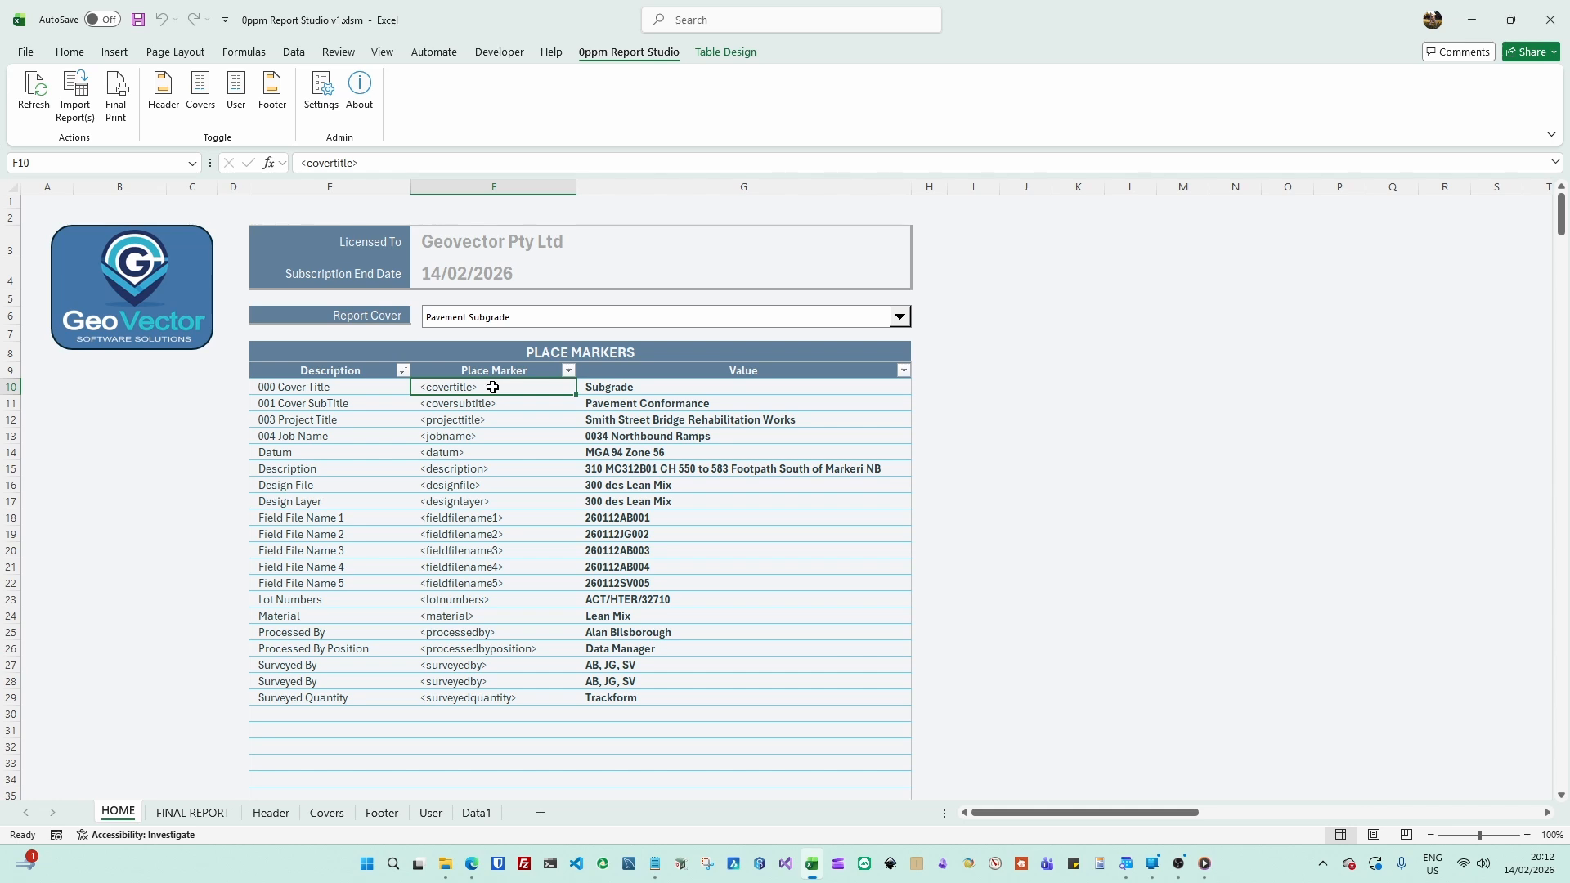
{"action": "left_click", "coordinate": [484, 470]}
{"action": "left_click", "coordinate": [629, 469]}
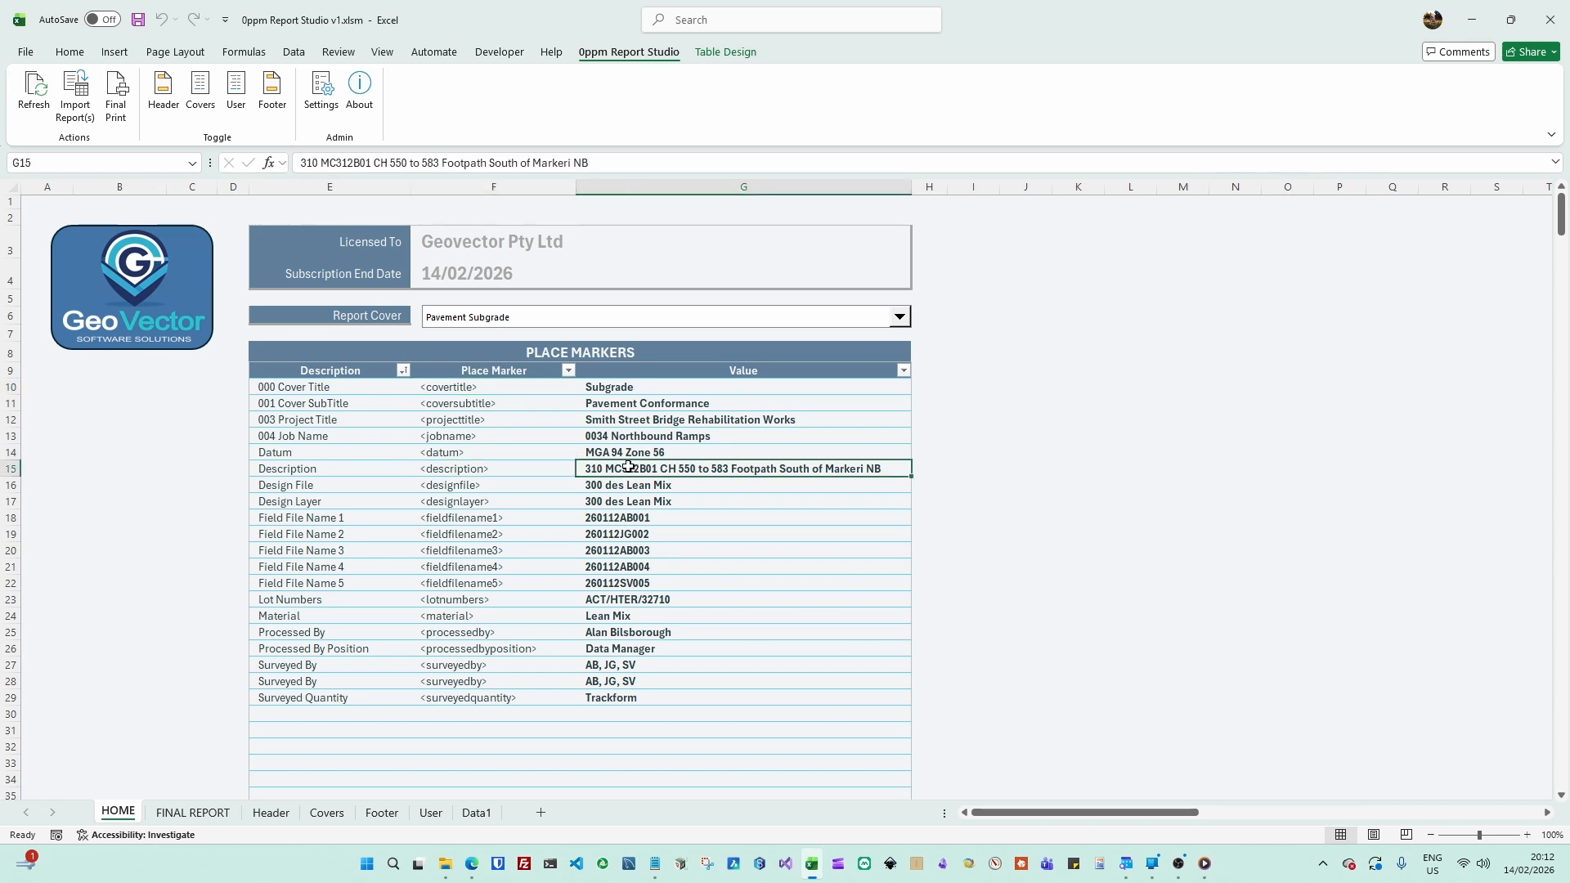
{"action": "left_click", "coordinate": [489, 519]}
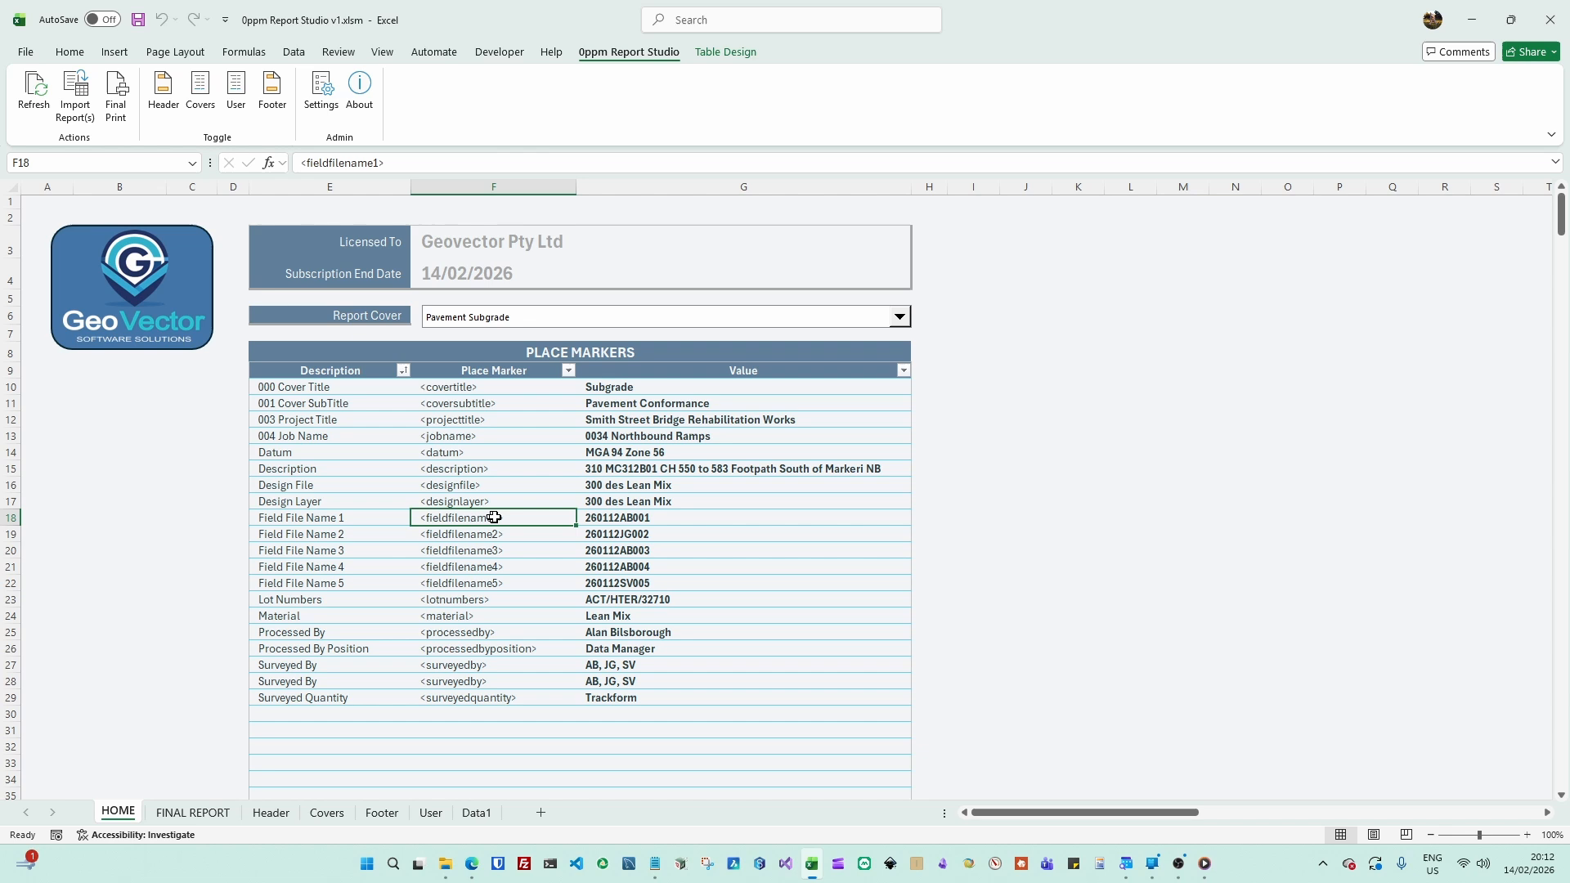
{"action": "left_click", "coordinate": [613, 518]}
{"action": "left_click", "coordinate": [478, 601]}
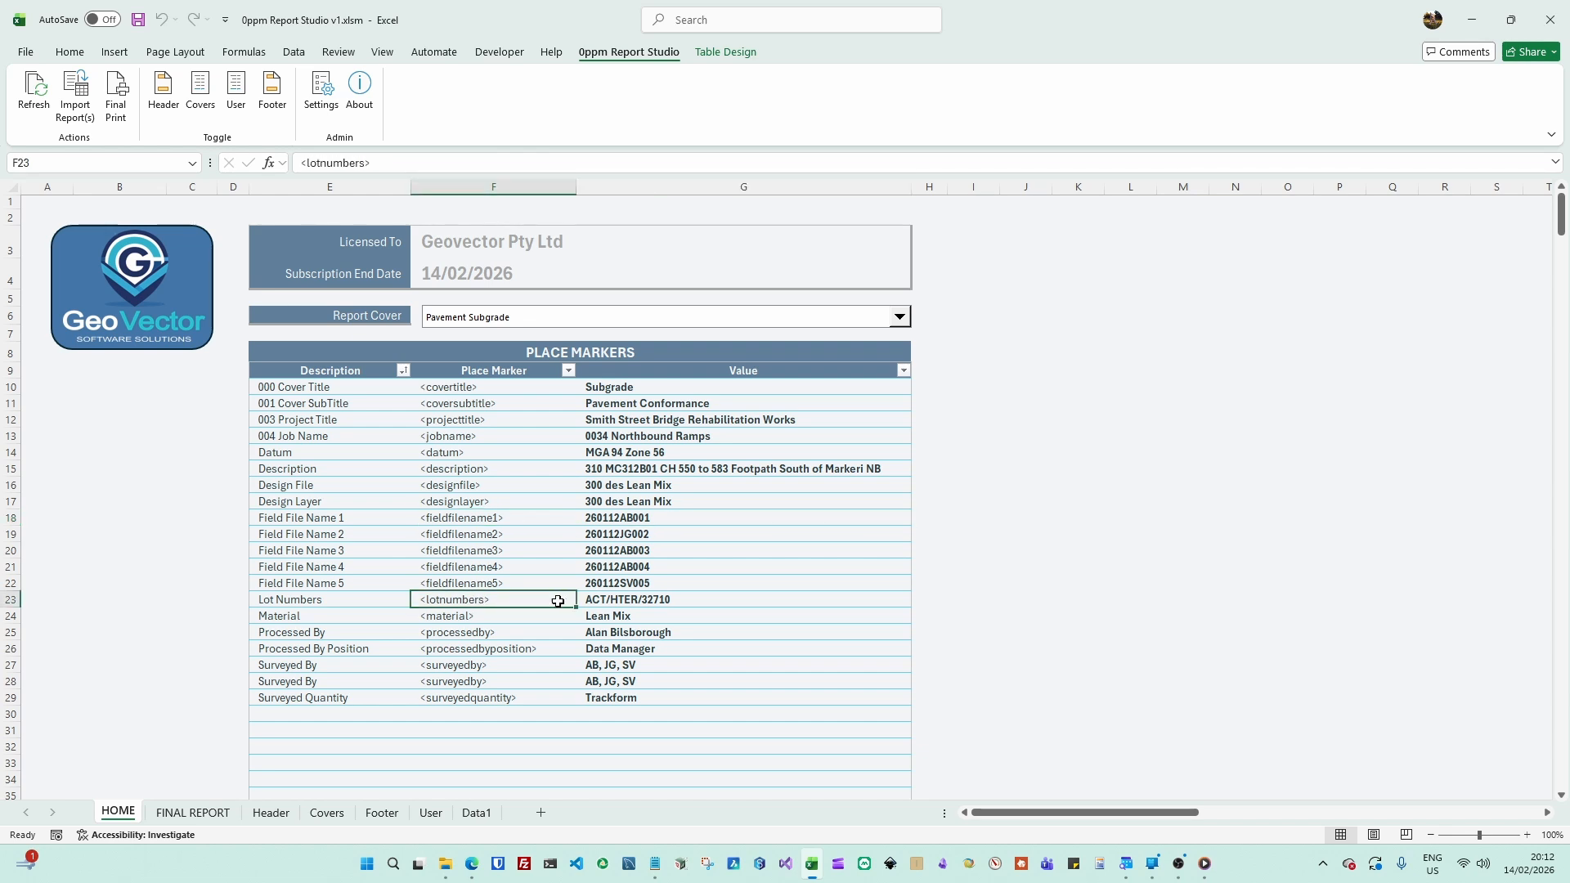
{"action": "left_click", "coordinate": [609, 600]}
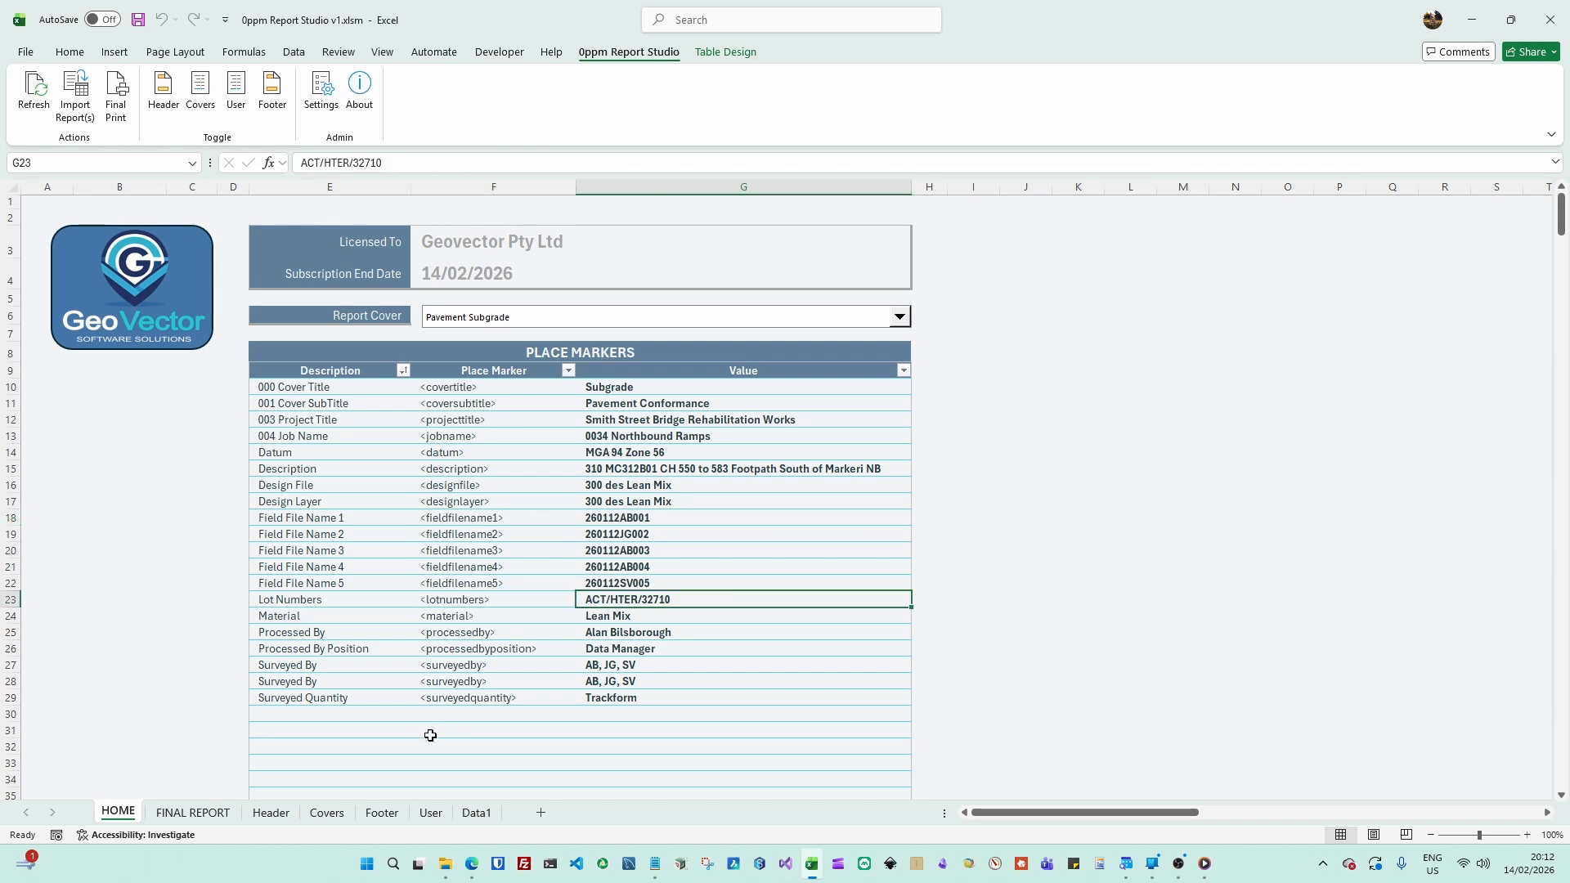
Inspect the <processedby> place marker on the Footer sheet and return to the HOME sheet
{"action": "left_click", "coordinate": [380, 813]}
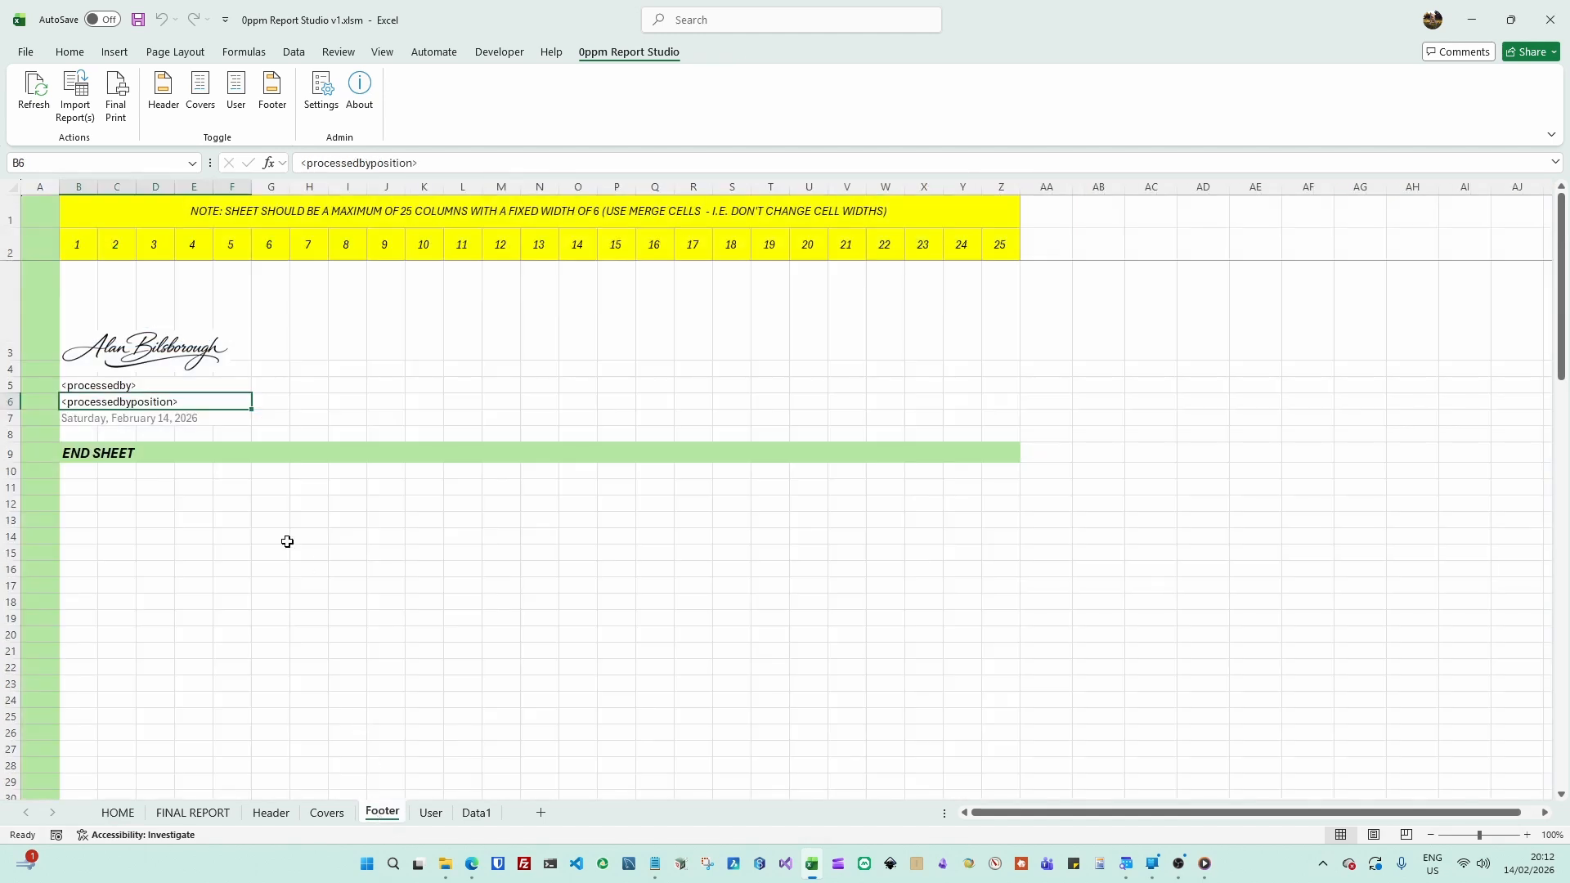
{"action": "left_click", "coordinate": [136, 386]}
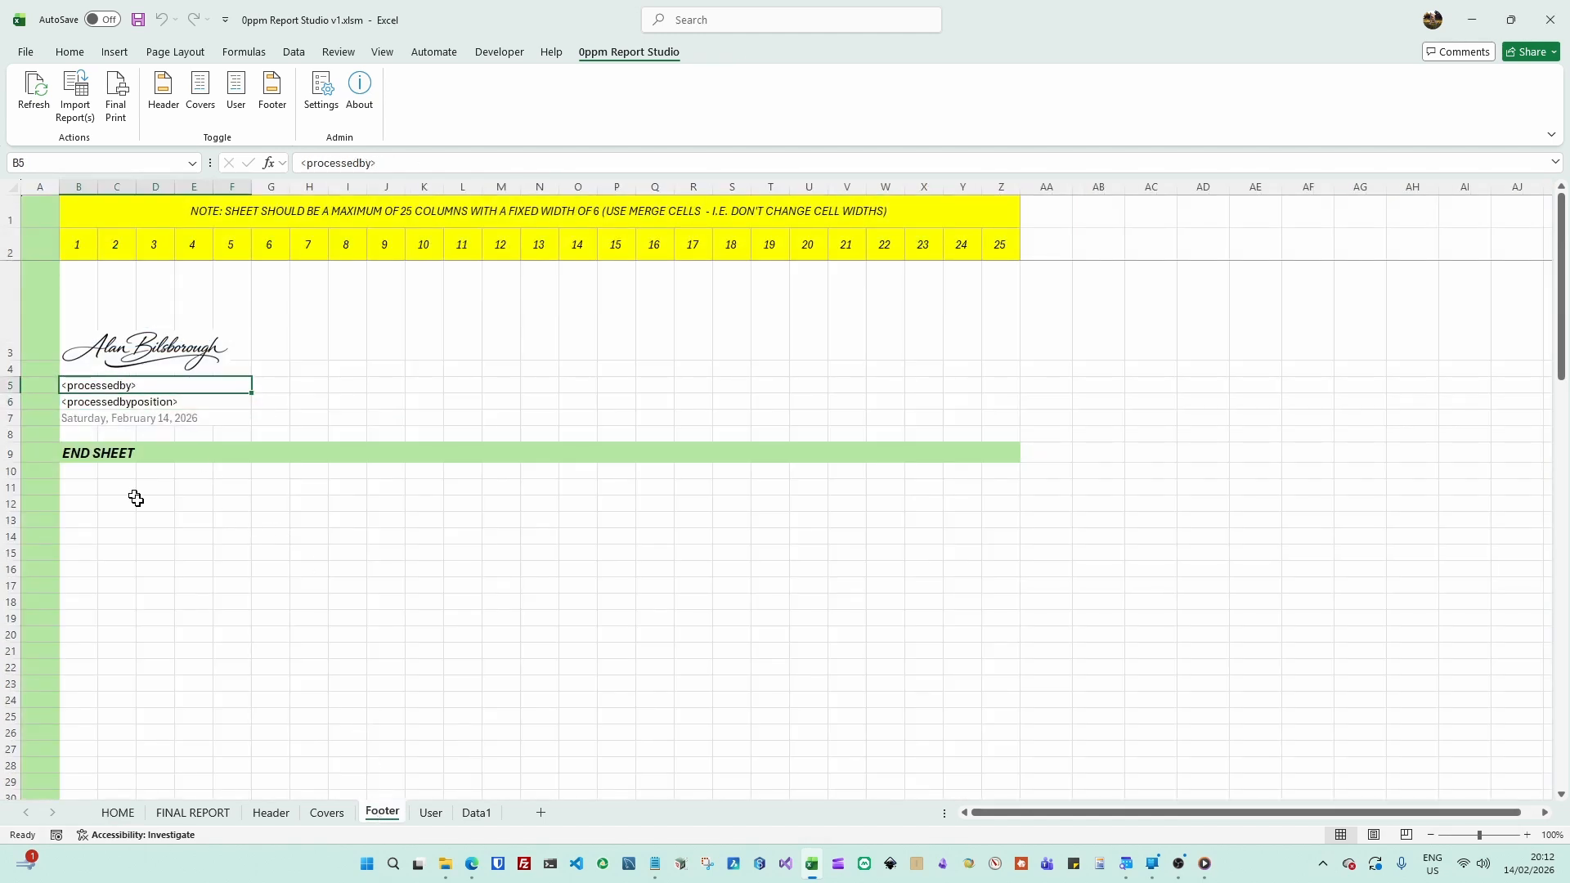
{"action": "left_click", "coordinate": [119, 814]}
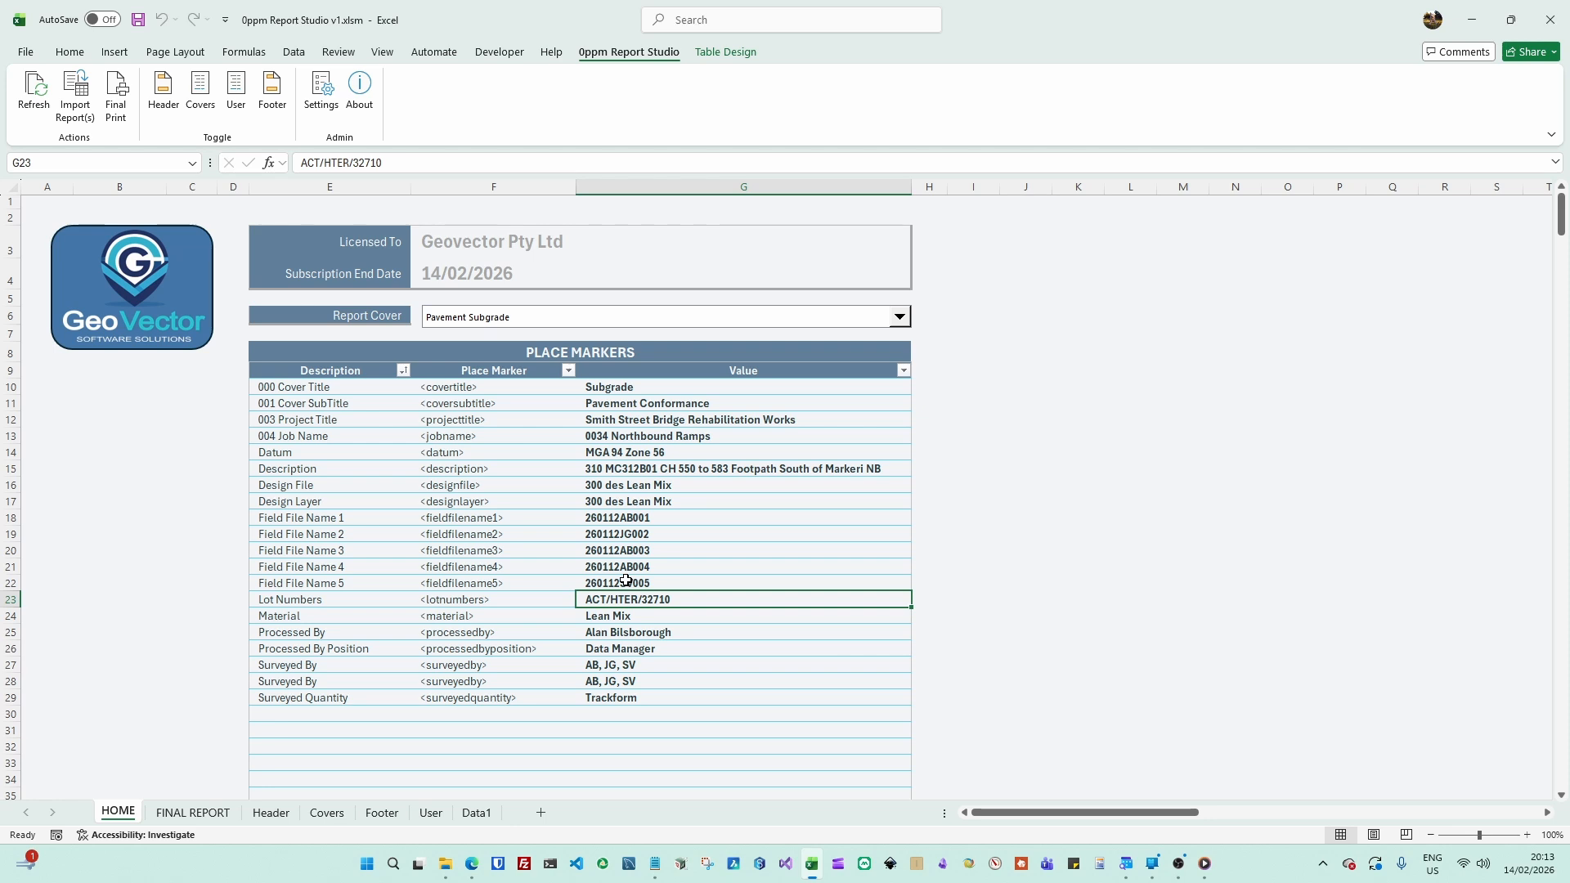
Set the report cover to Trackform Lean Mix and check the Cover Title and Cover SubTitle values
{"action": "left_click", "coordinate": [615, 388]}
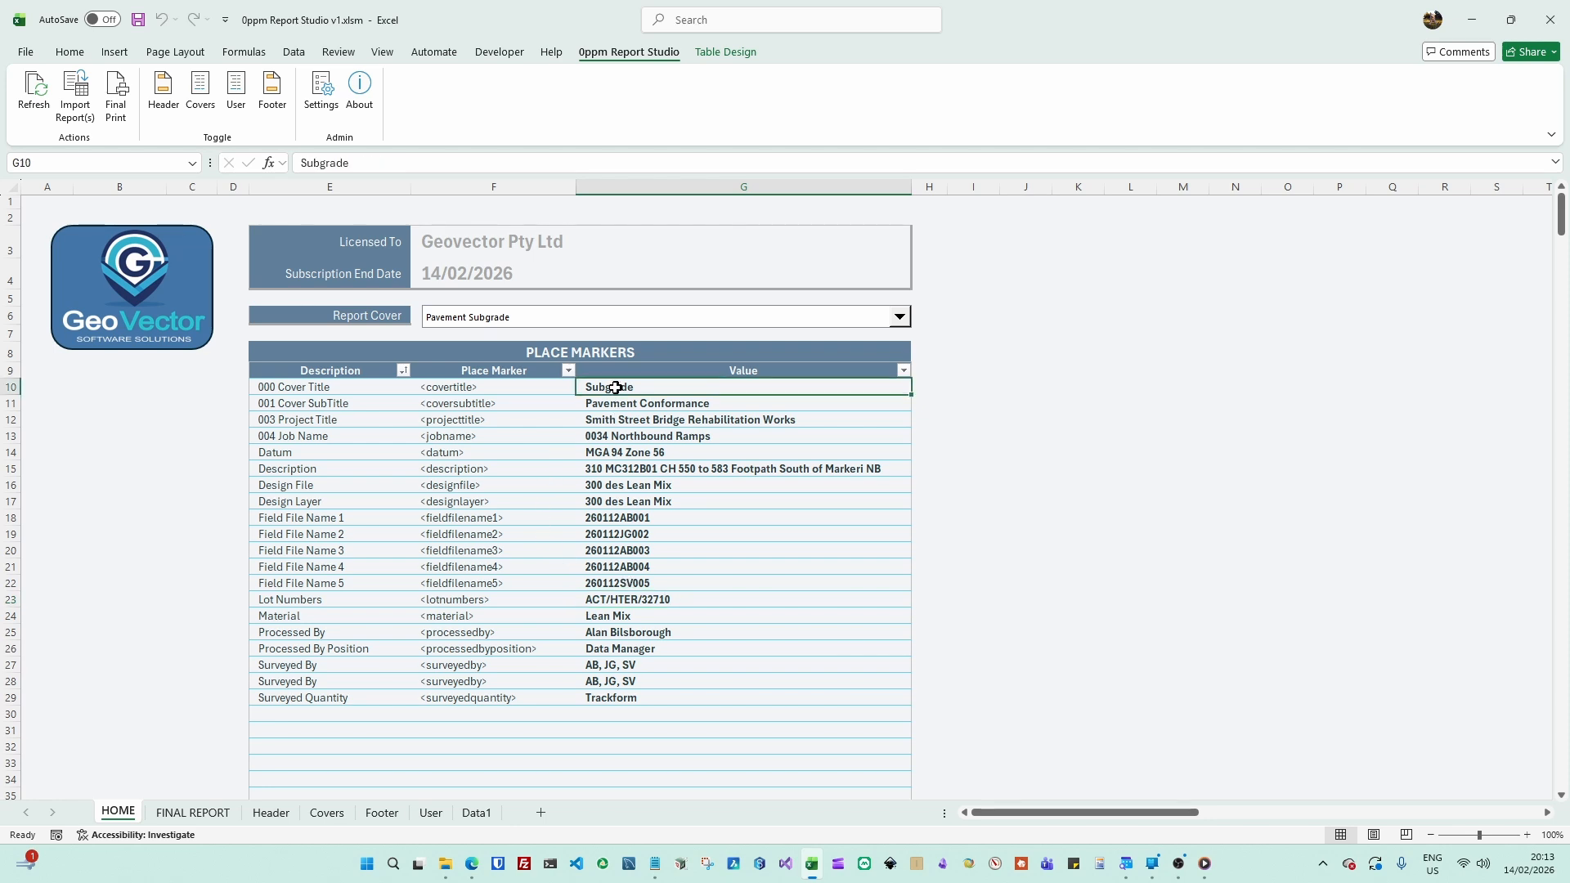
{"action": "left_click_drag", "start_coordinate": [615, 388], "coordinate": [613, 405]}
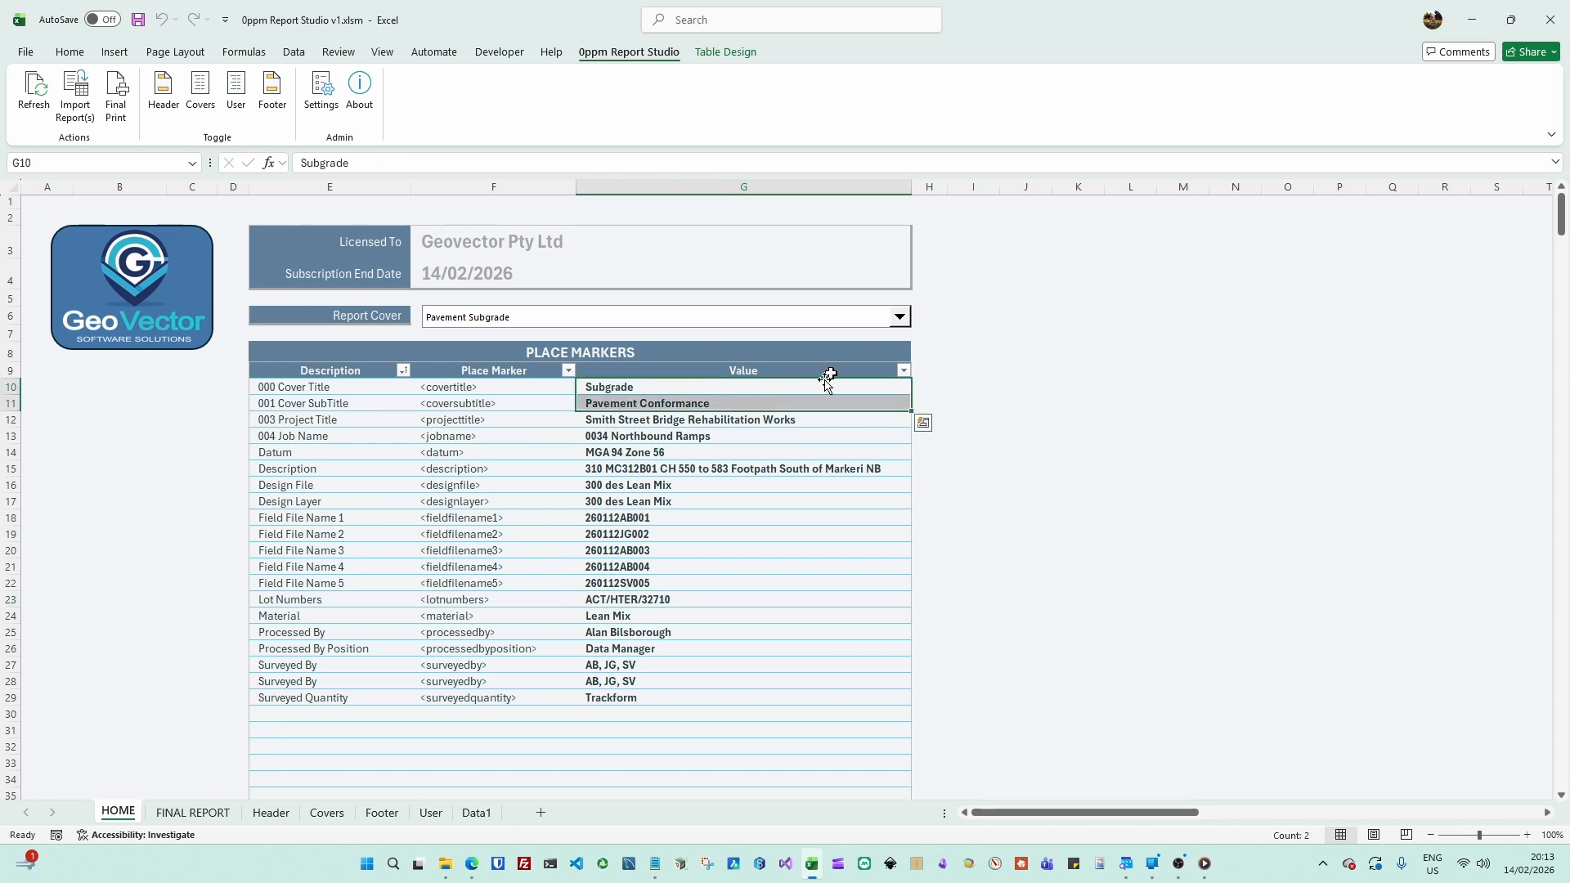
{"action": "left_click", "coordinate": [900, 317]}
{"action": "left_click", "coordinate": [621, 355]}
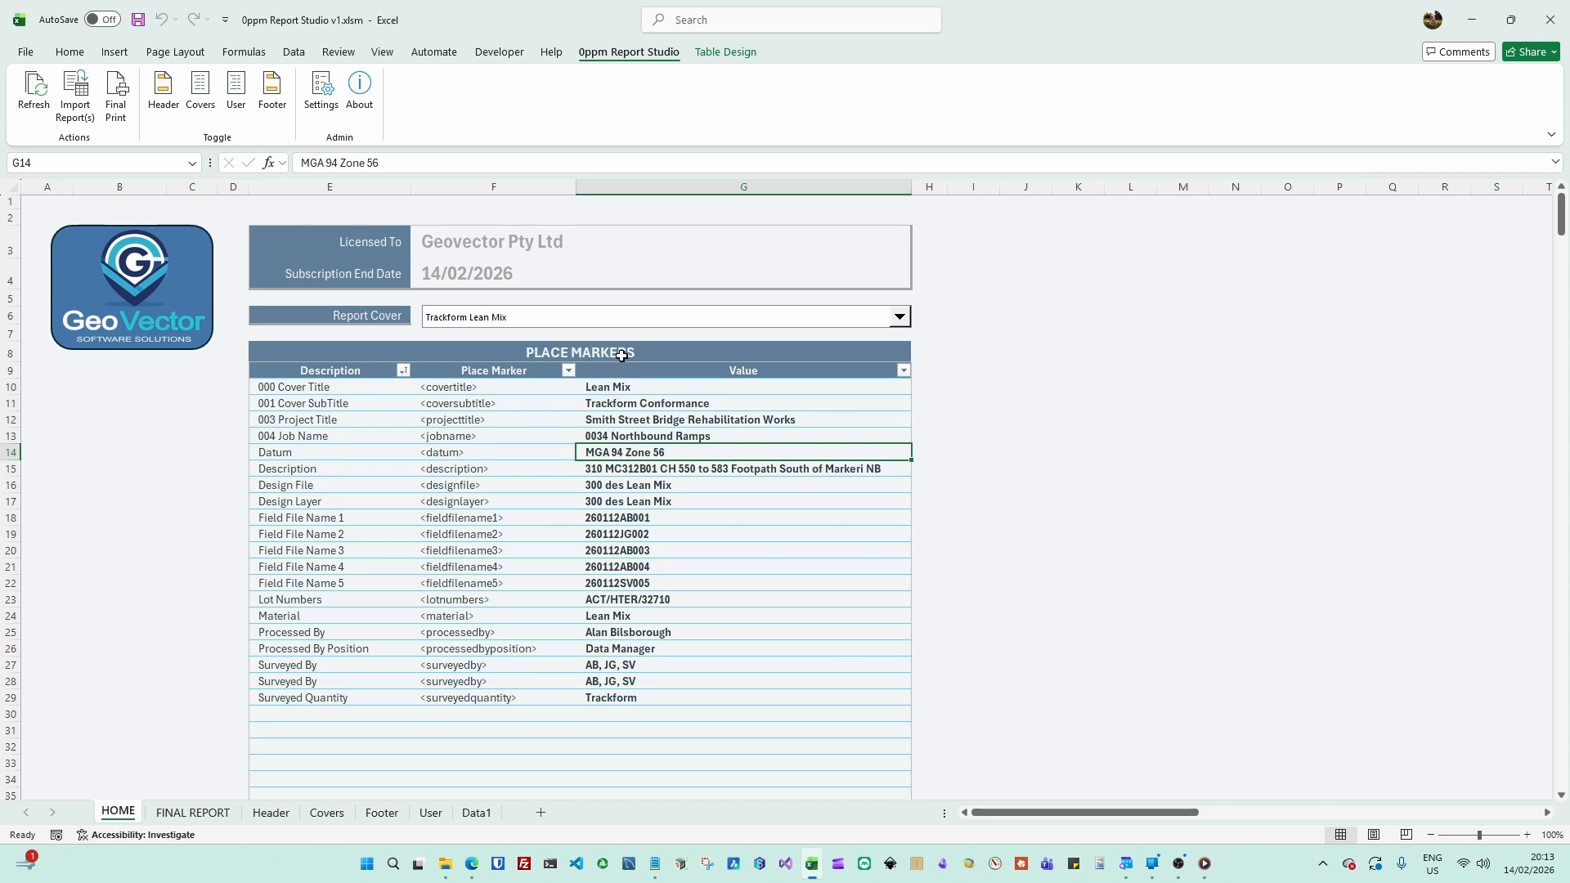
{"action": "left_click", "coordinate": [613, 406]}
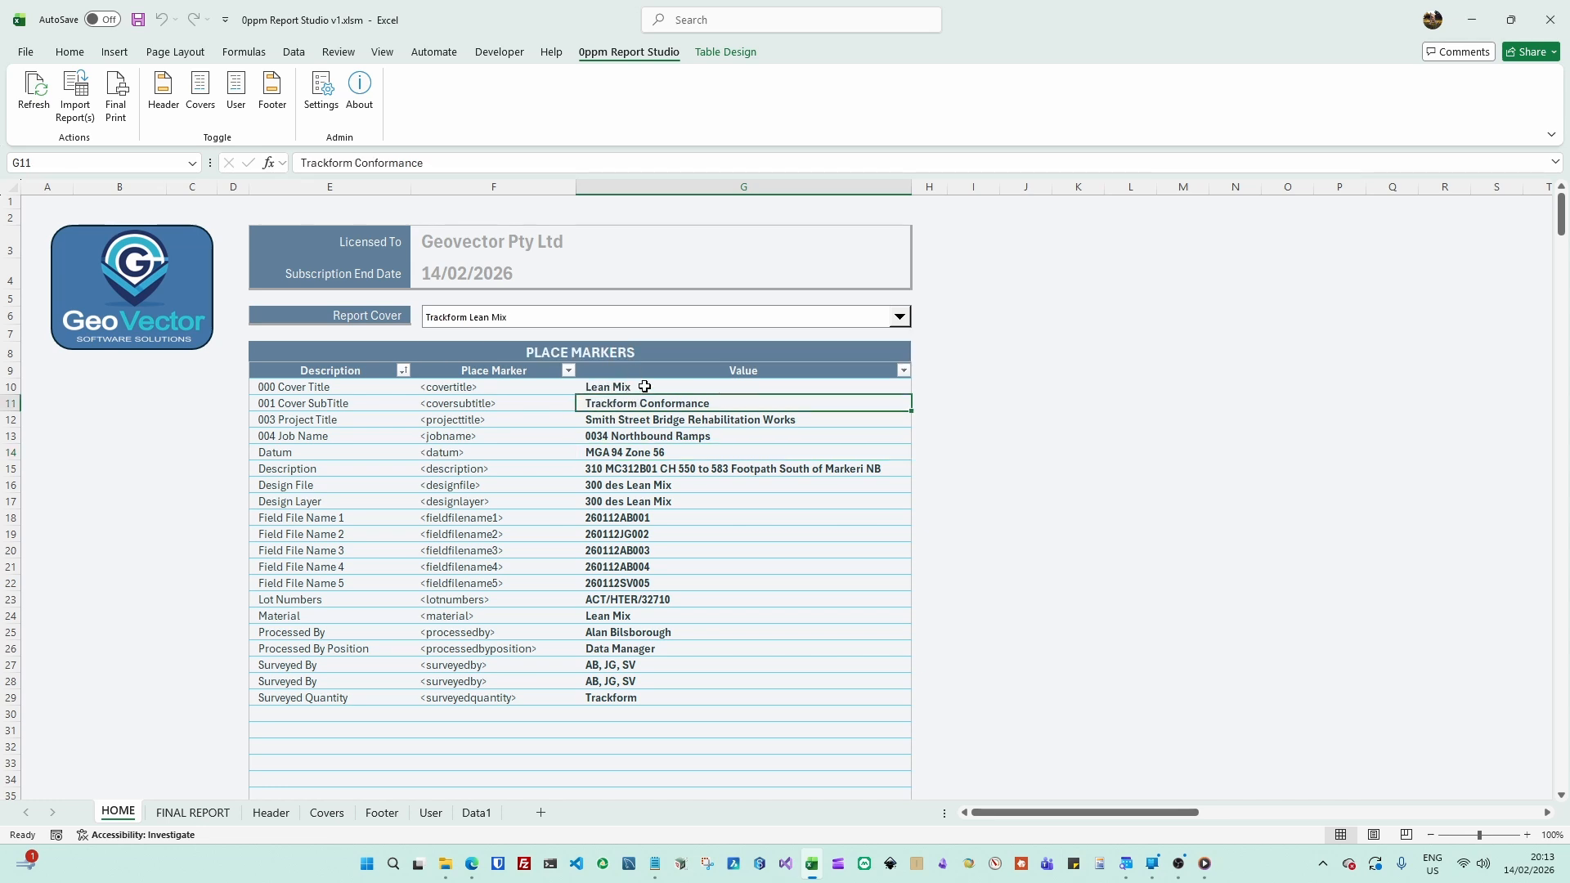
{"action": "left_click", "coordinate": [644, 386]}
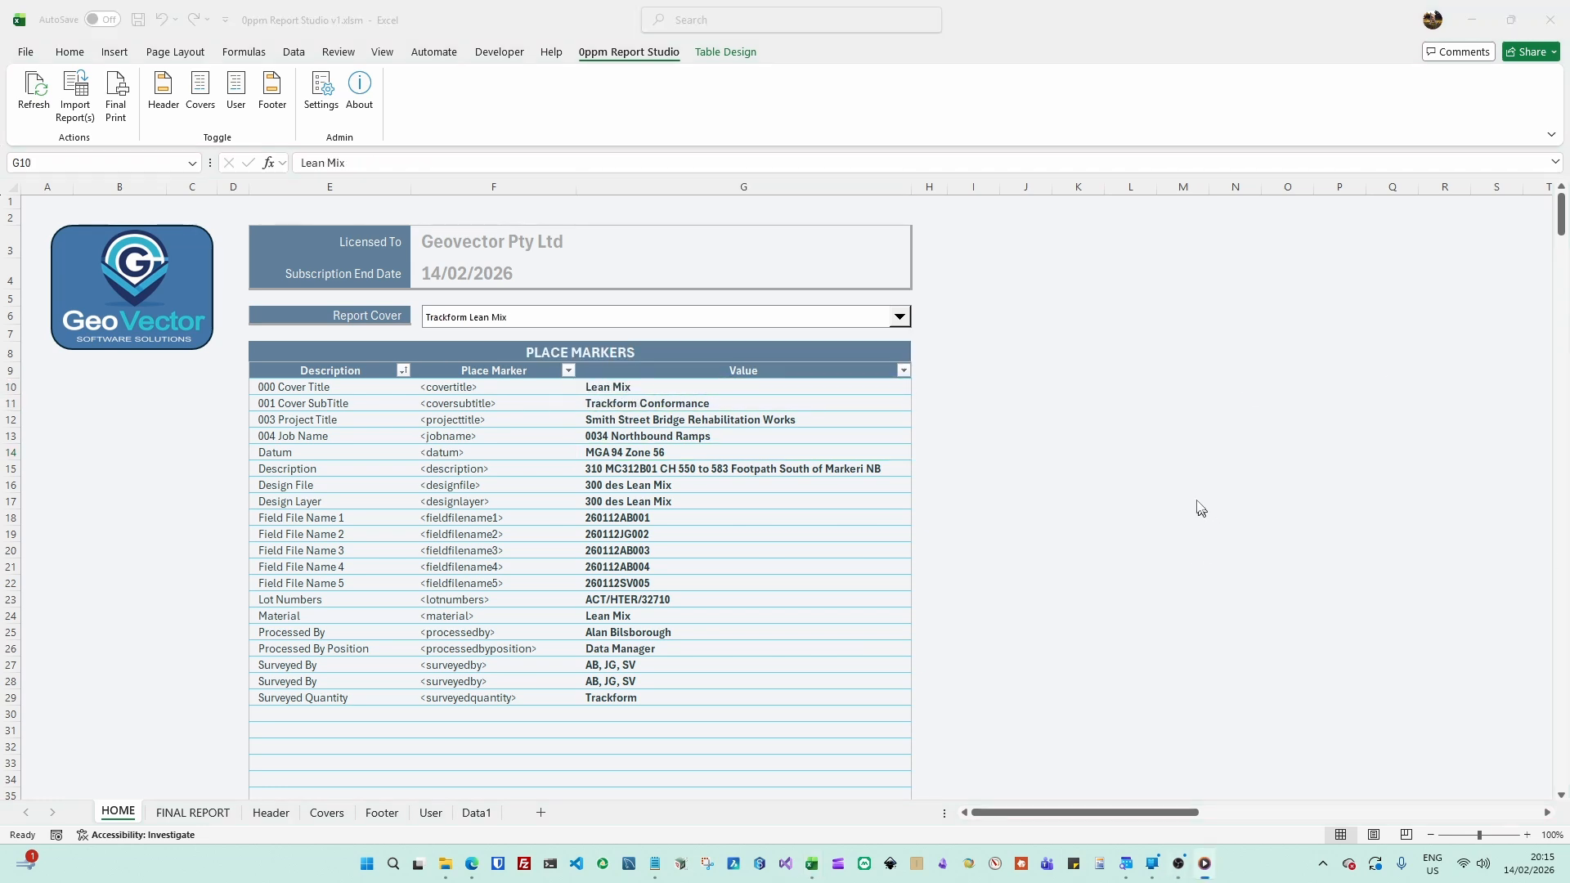
Open the Final Print settings and move the Footer page below Data1 in the page order
{"action": "left_click", "coordinate": [470, 131]}
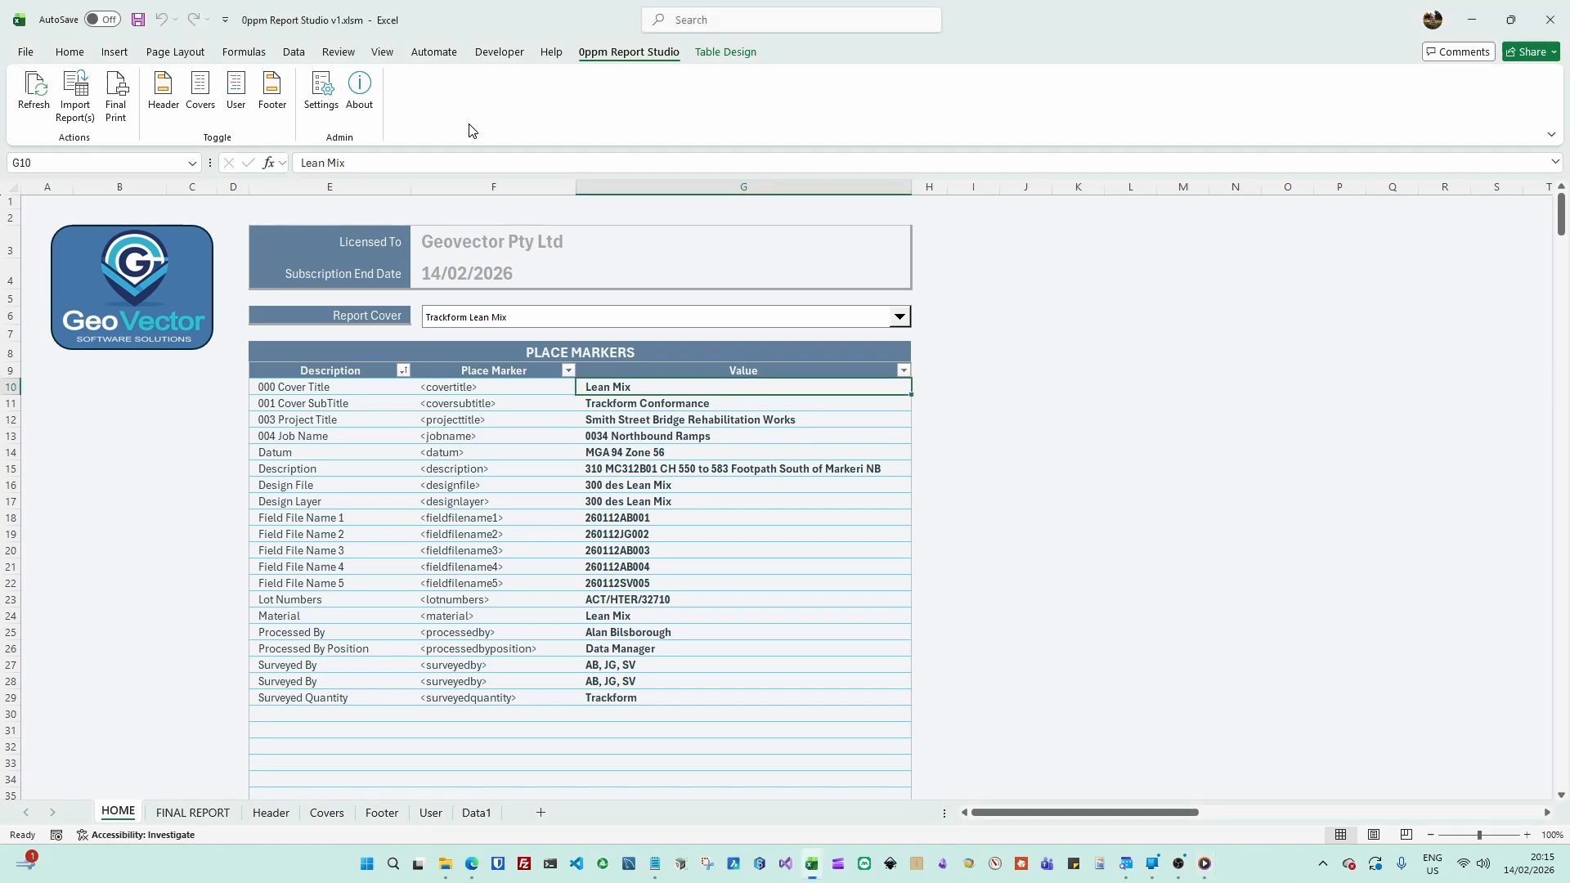
{"action": "left_click", "coordinate": [116, 102]}
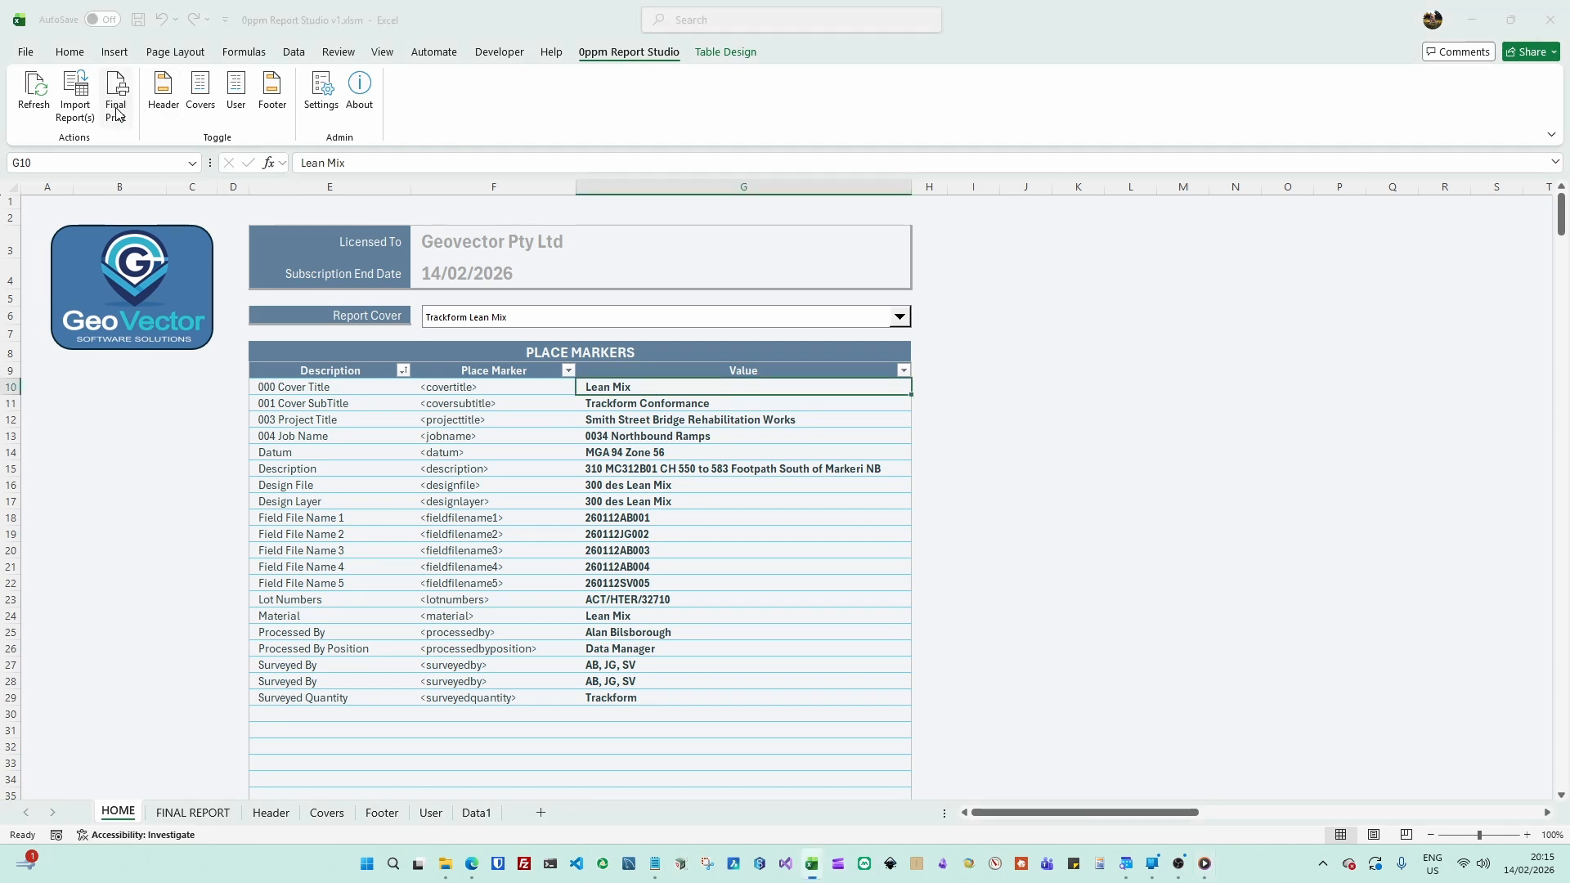
{"action": "left_click_drag", "start_coordinate": [699, 260], "coordinate": [596, 192]}
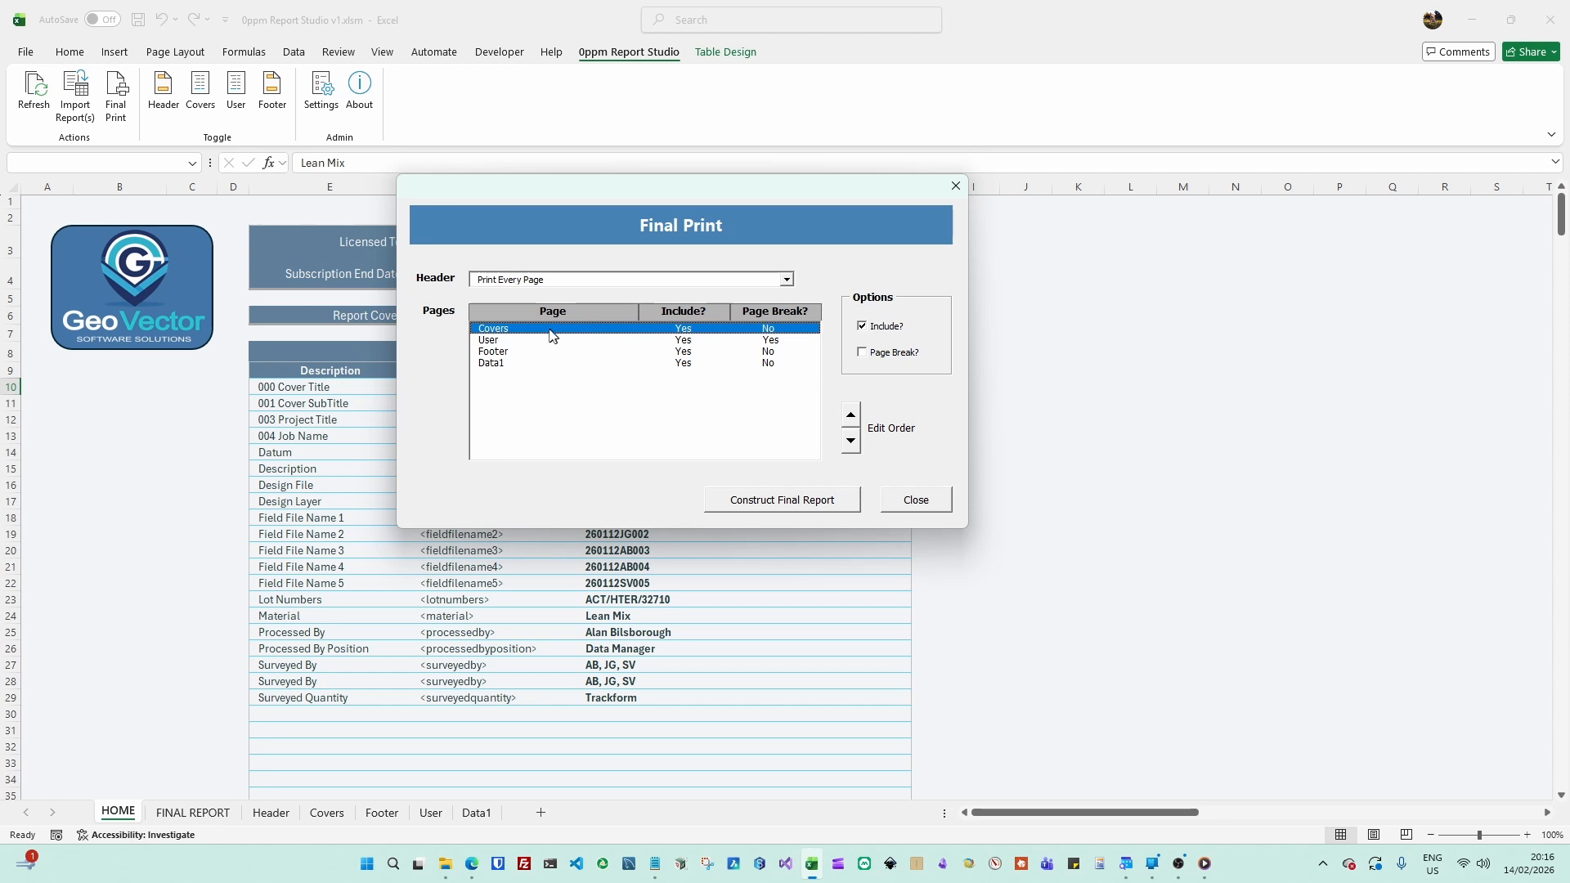
{"action": "left_click", "coordinate": [496, 356]}
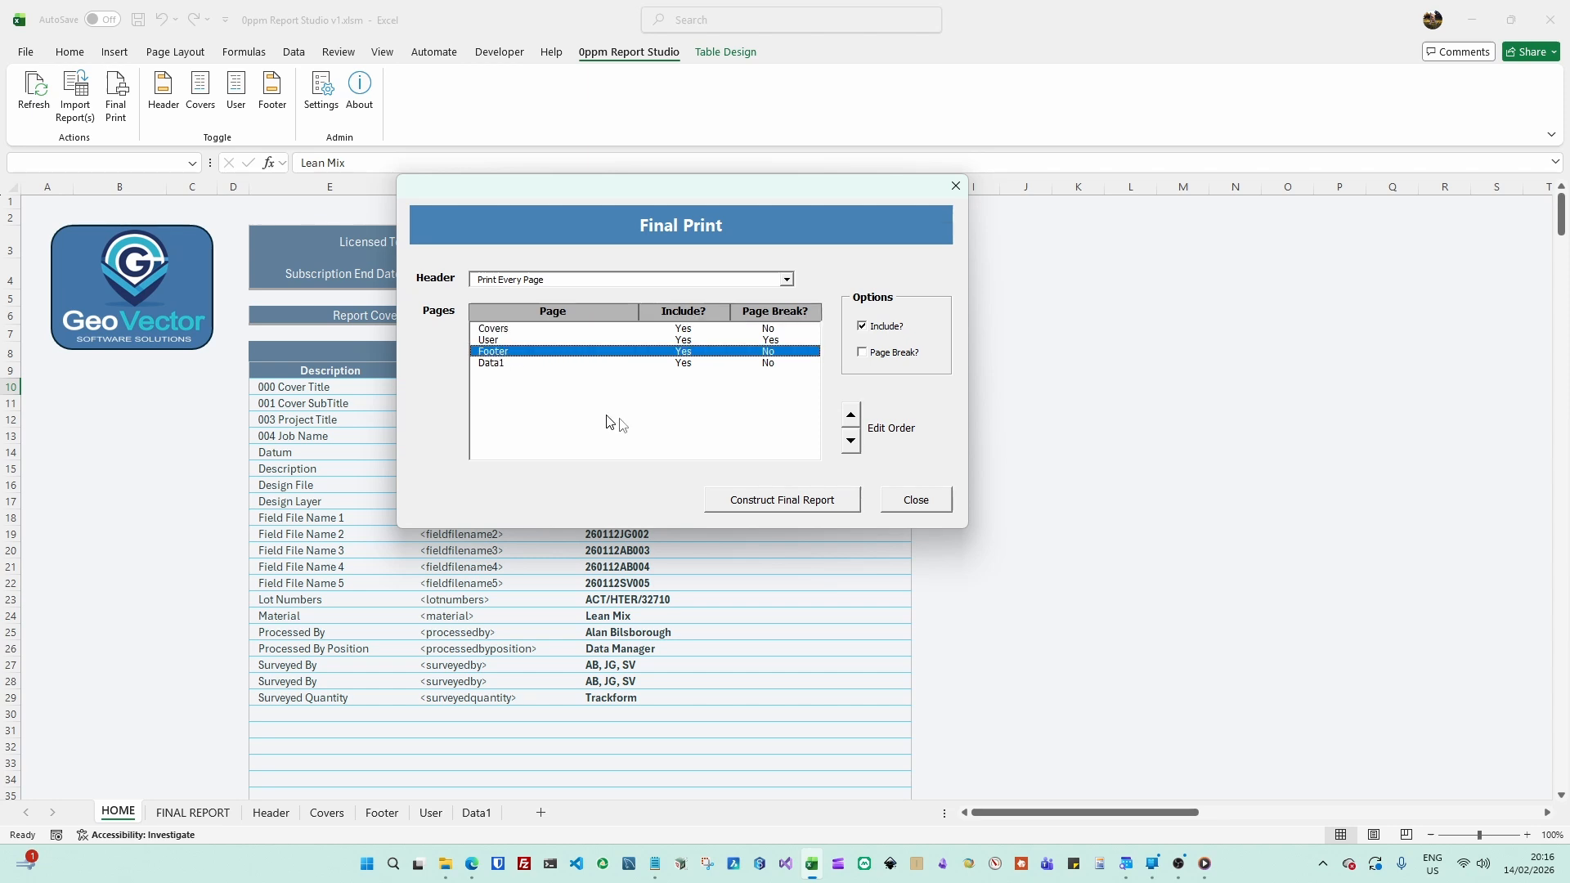
{"action": "left_click", "coordinate": [850, 440]}
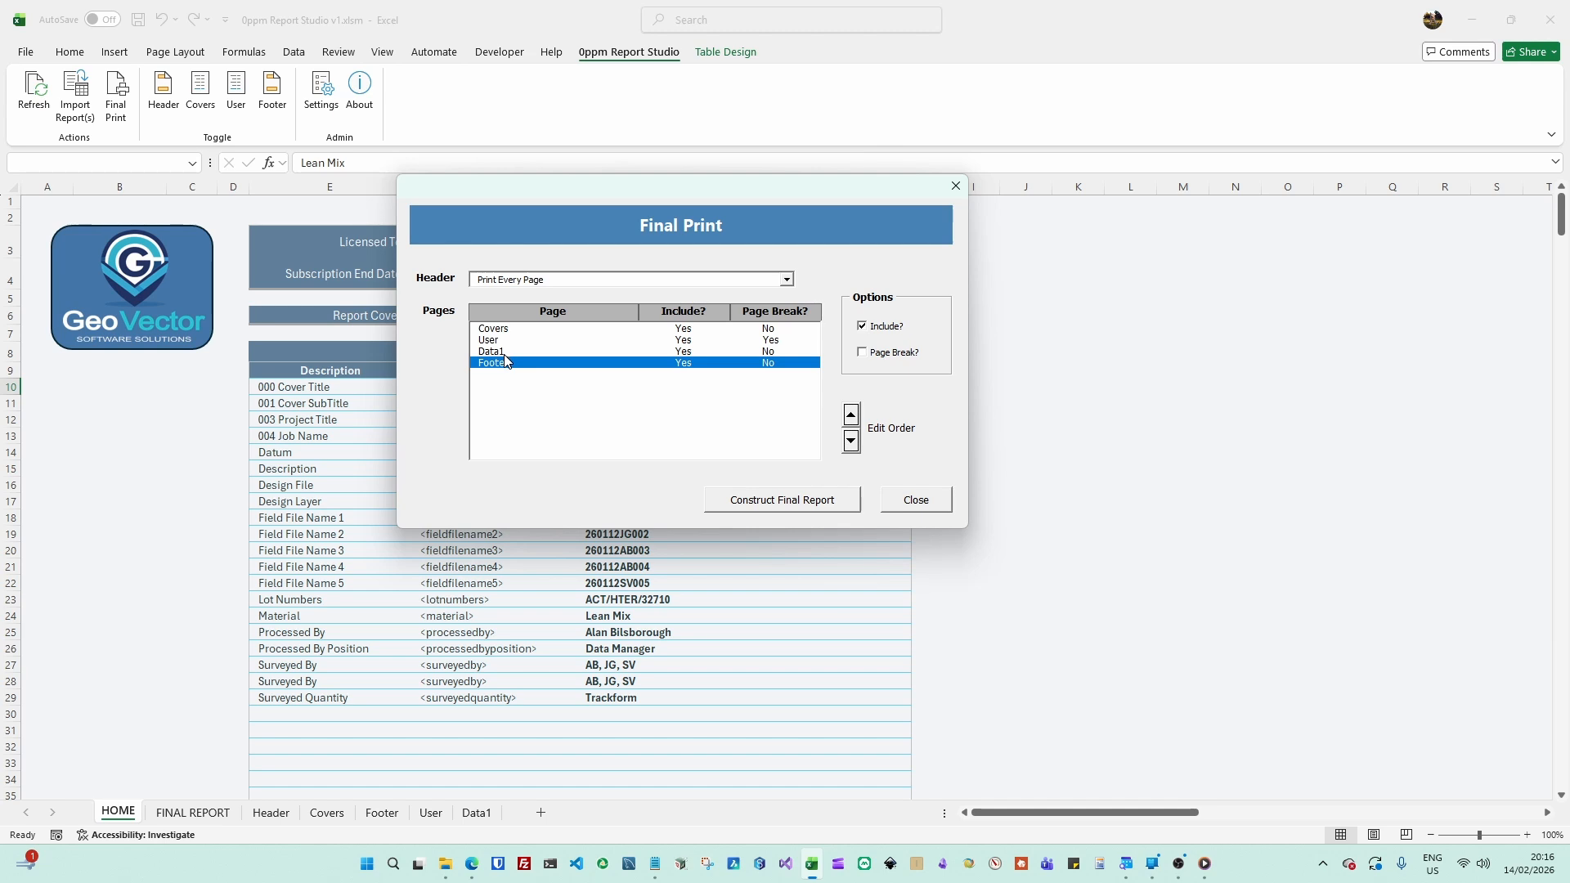
Review the header print choices and the settings of the Covers and User pages, keeping Print Every Page
{"action": "left_click", "coordinate": [787, 279]}
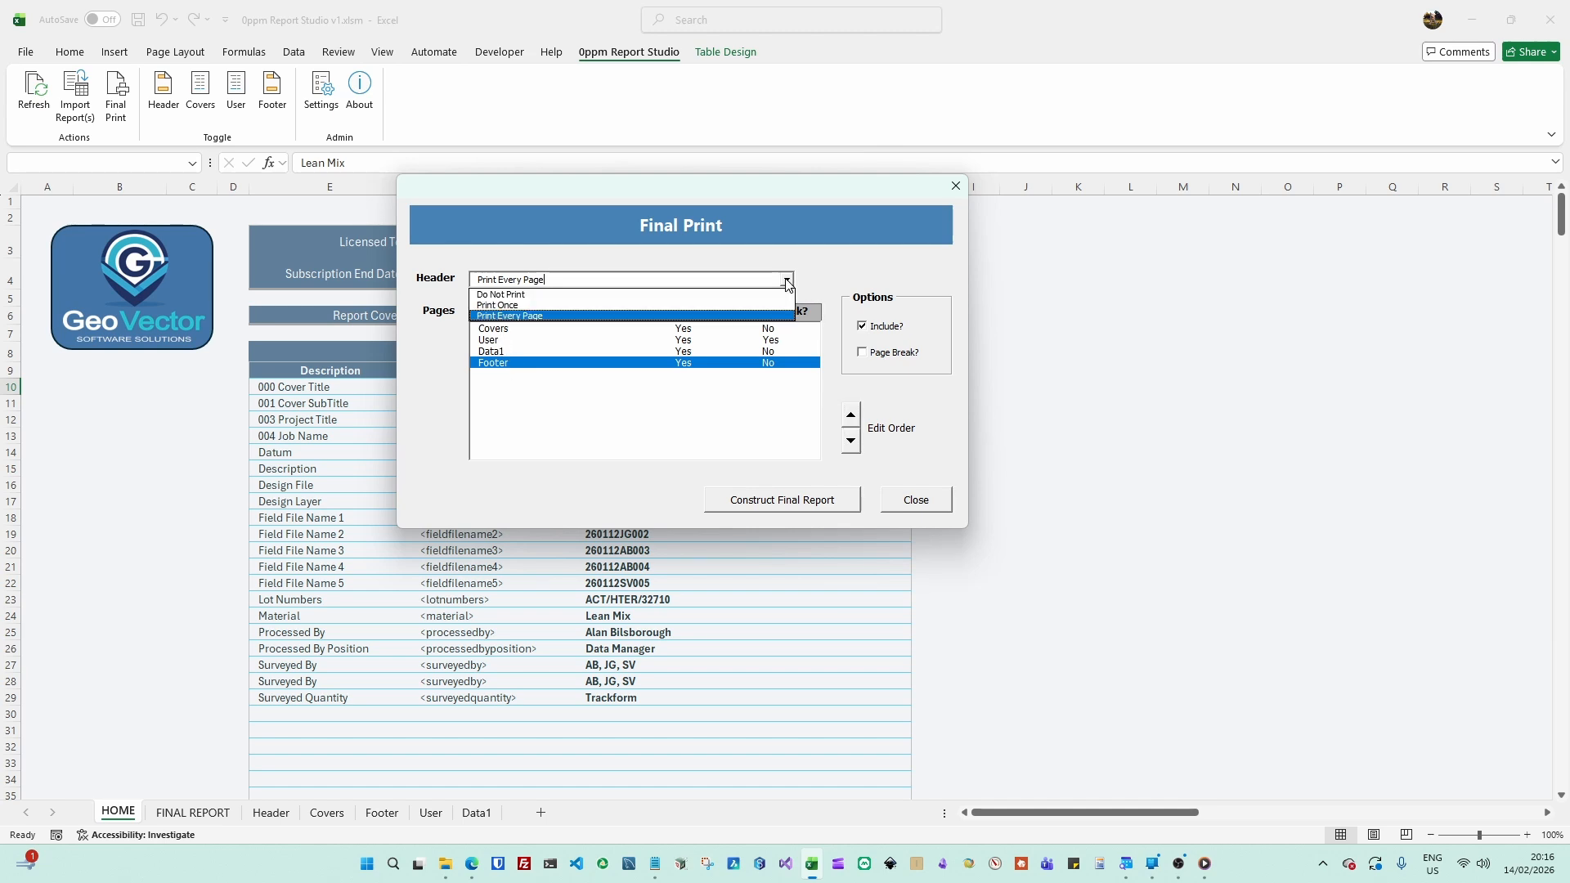
{"action": "left_click", "coordinate": [786, 280]}
{"action": "left_click", "coordinate": [694, 329]}
{"action": "left_click", "coordinate": [693, 340]}
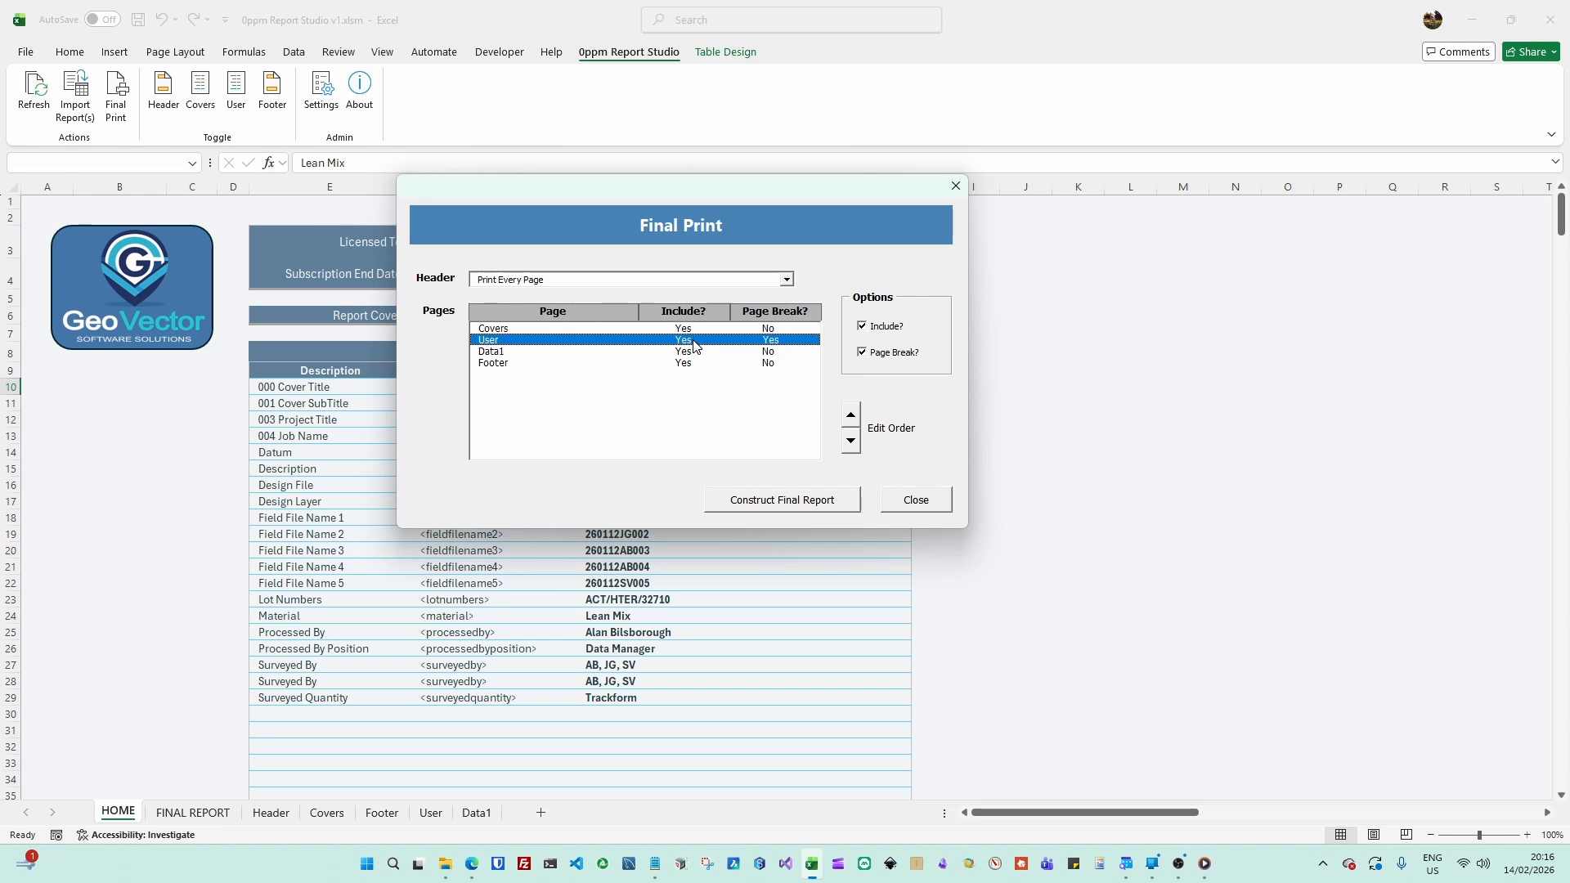
Go over the User page's include, page break and order options, and construct the final report
{"action": "left_click", "coordinate": [864, 327]}
{"action": "left_click", "coordinate": [863, 353]}
{"action": "left_click", "coordinate": [851, 444]}
{"action": "left_click", "coordinate": [851, 415]}
{"action": "left_click", "coordinate": [801, 505]}
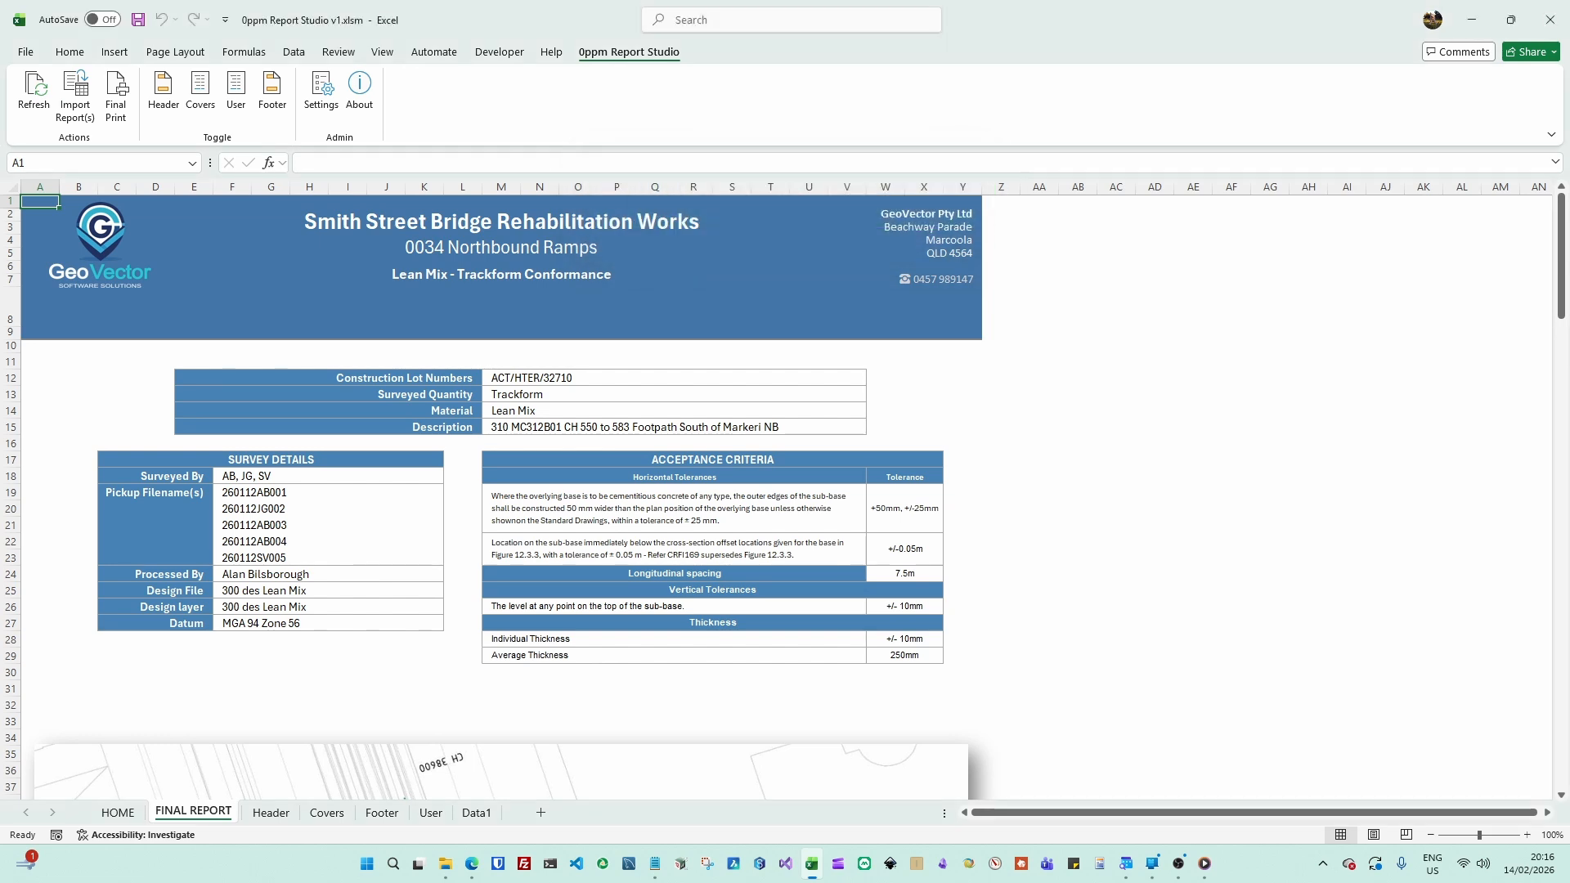
Review the constructed final report from the cover to the thickness summary, and check how its pages look in the print preview
{"action": "scroll", "coordinate": [1063, 448], "scroll_direction": "down", "scroll_amount": 10}
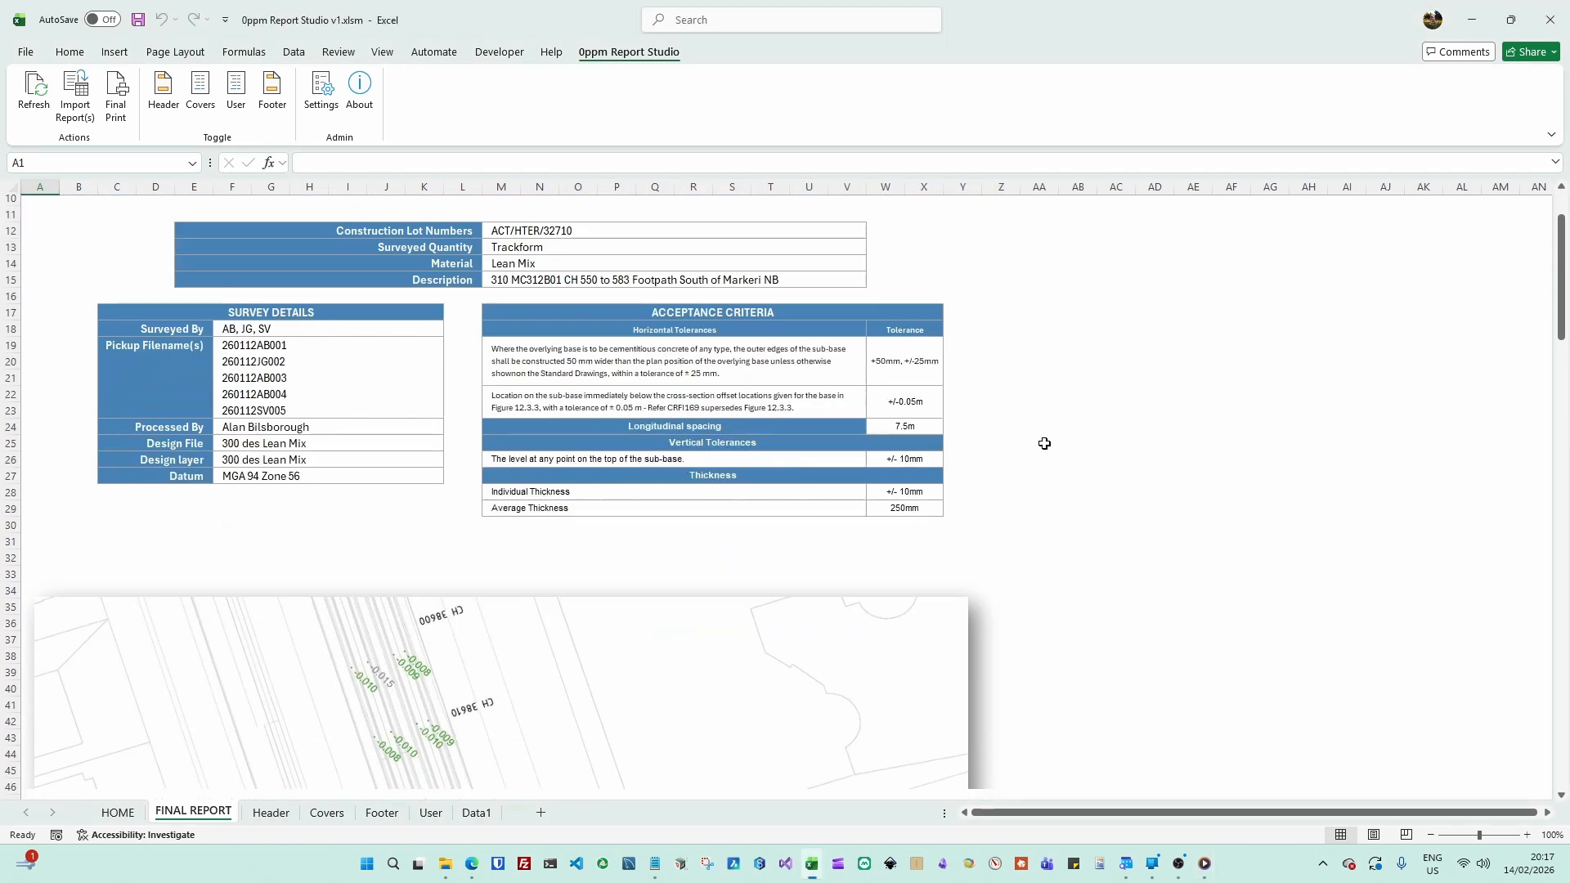
{"action": "scroll", "coordinate": [987, 447], "scroll_direction": "down", "scroll_amount": 20}
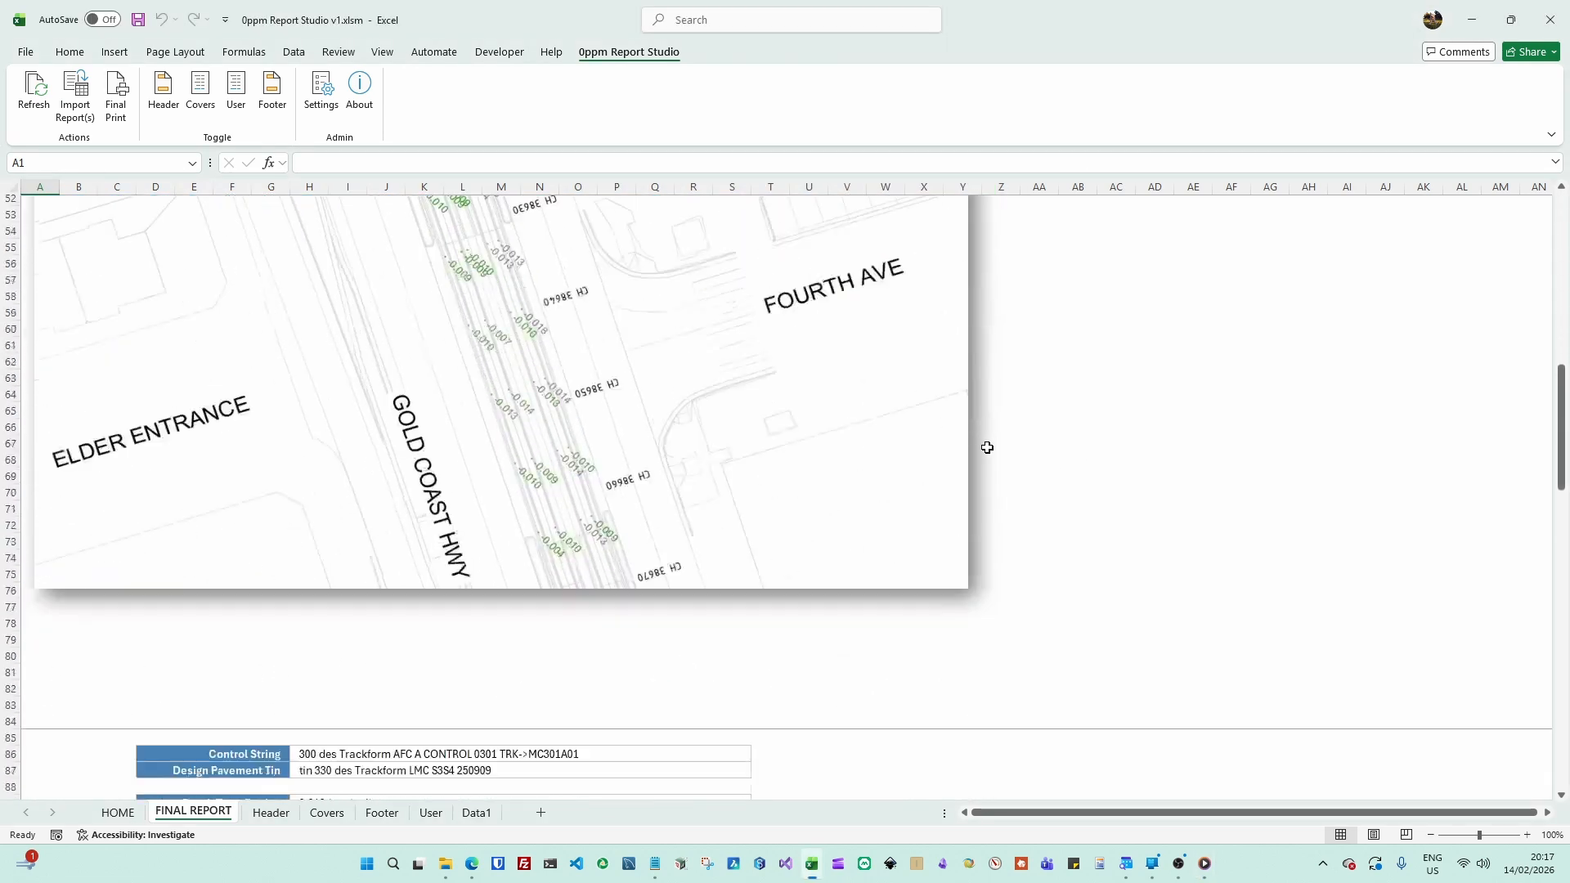
{"action": "scroll", "coordinate": [987, 448], "scroll_direction": "down", "scroll_amount": 14}
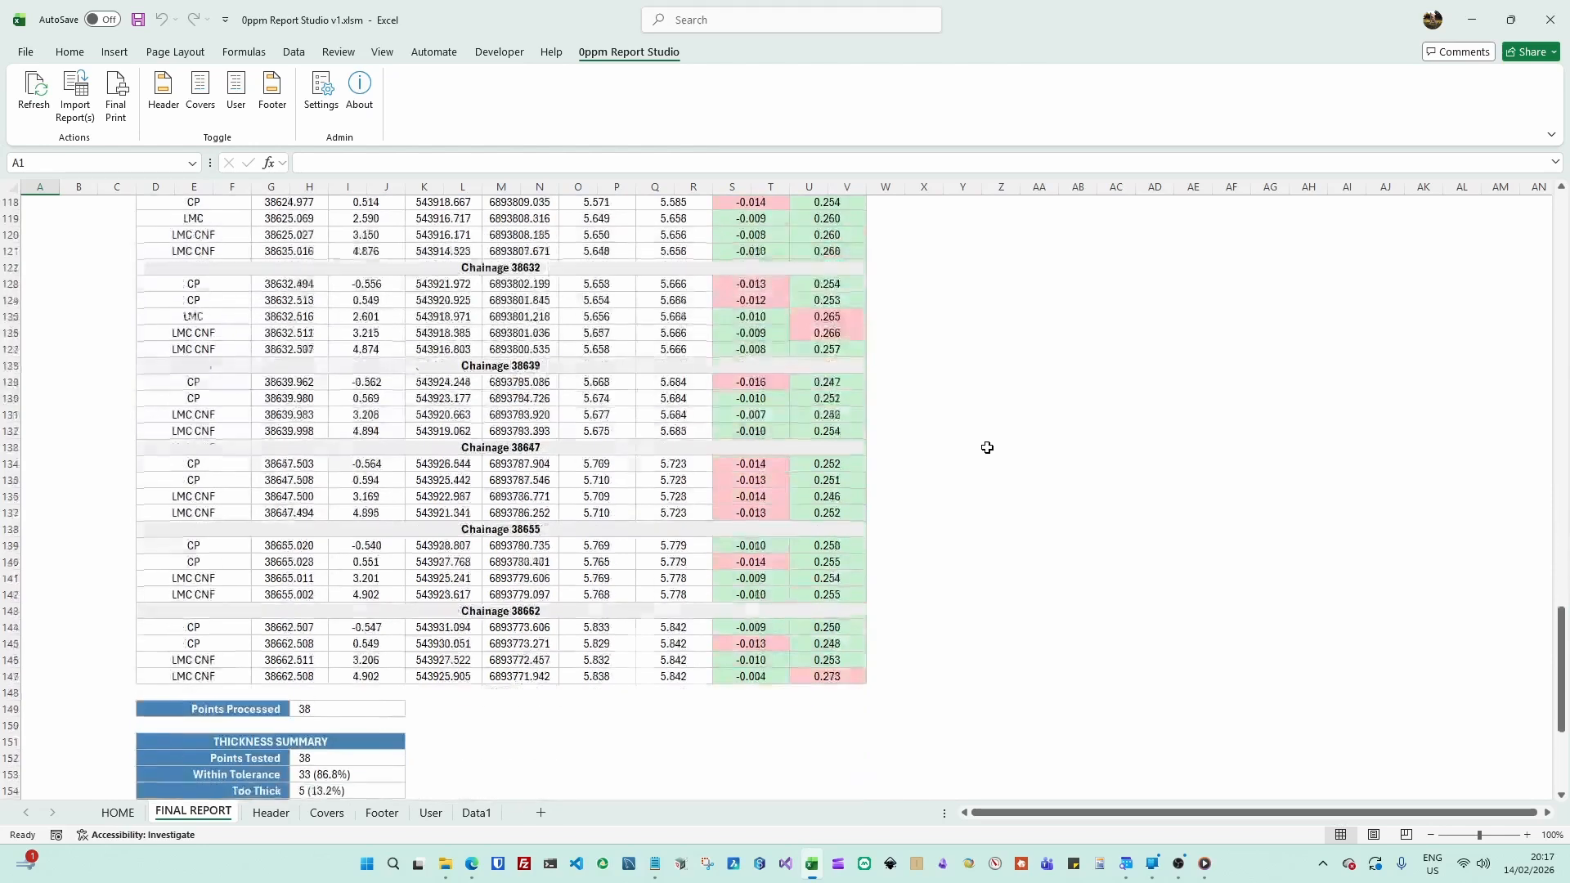
{"action": "scroll", "coordinate": [987, 447], "scroll_direction": "up", "scroll_amount": 3}
{"action": "scroll", "coordinate": [987, 447], "scroll_direction": "up", "scroll_amount": 20}
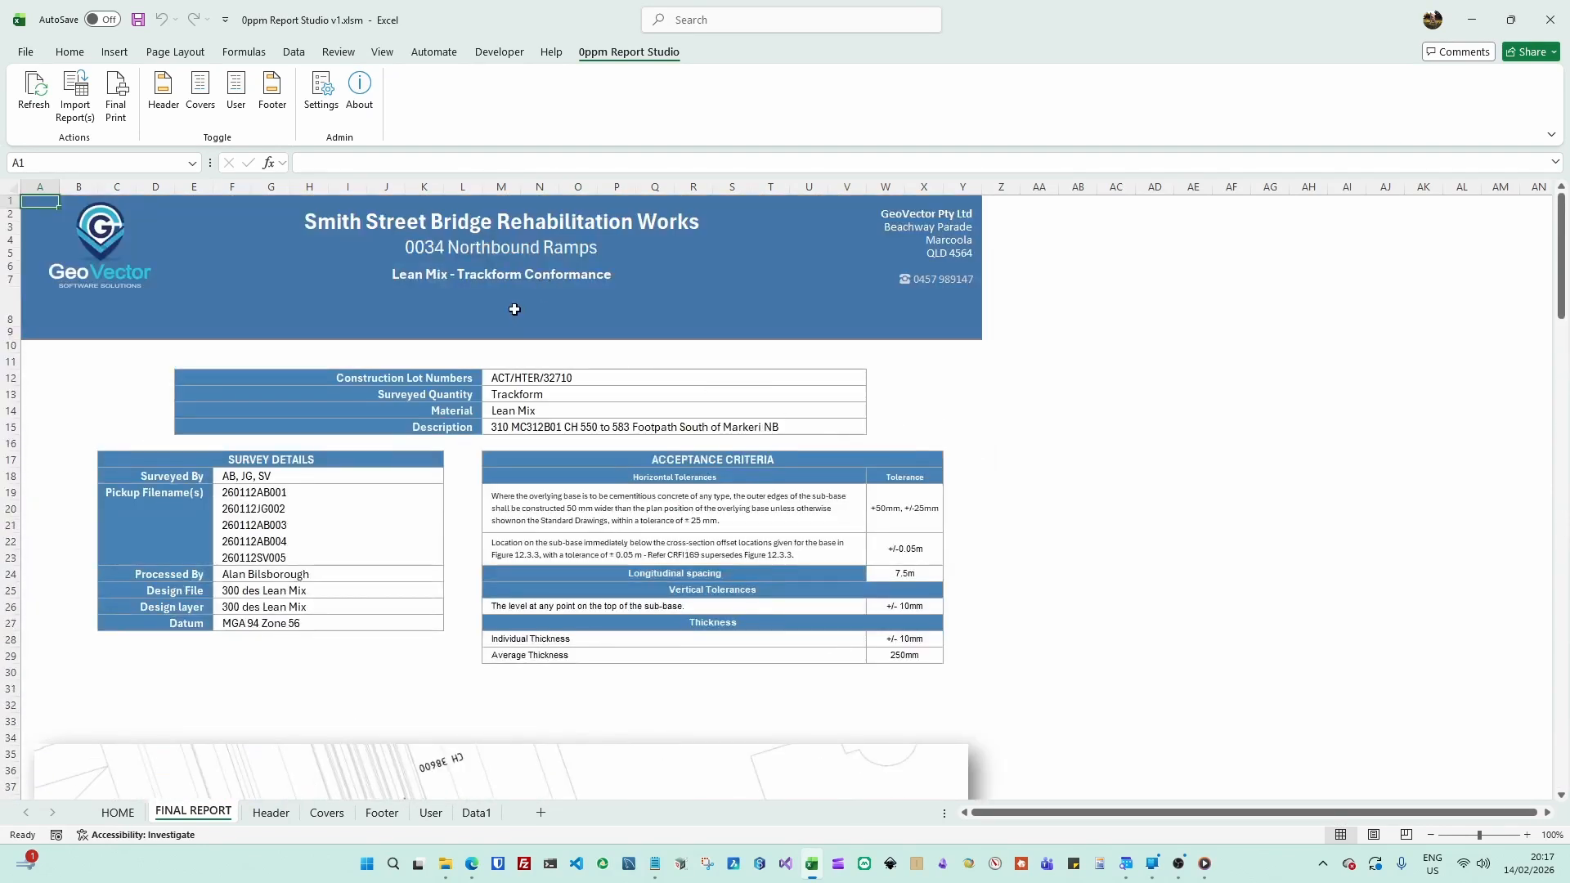
{"action": "left_click", "coordinate": [25, 52]}
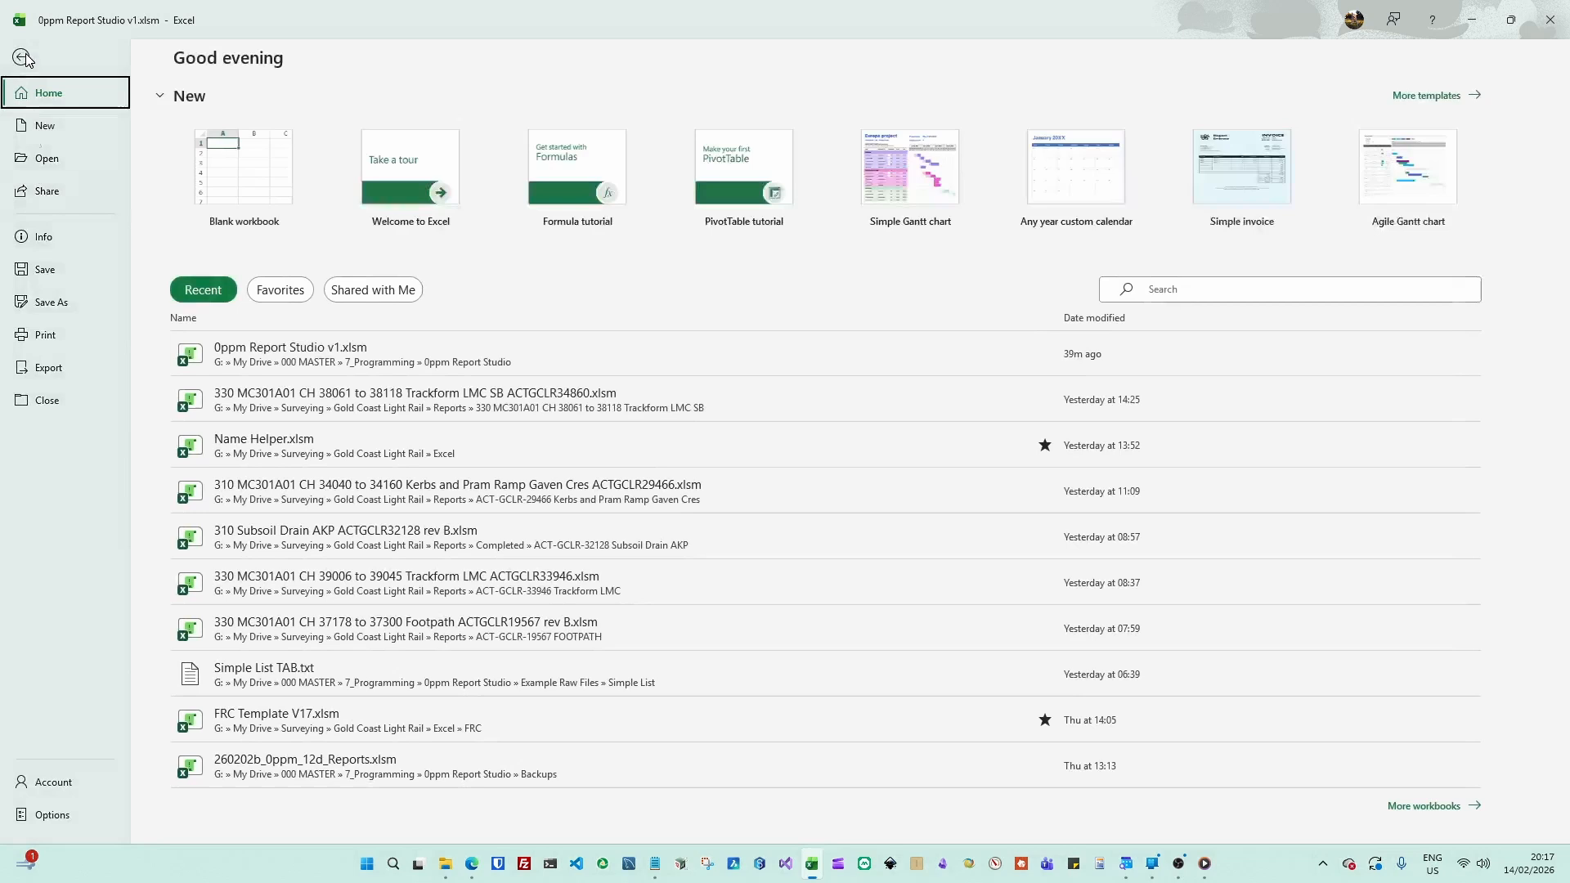
{"action": "left_click", "coordinate": [51, 337]}
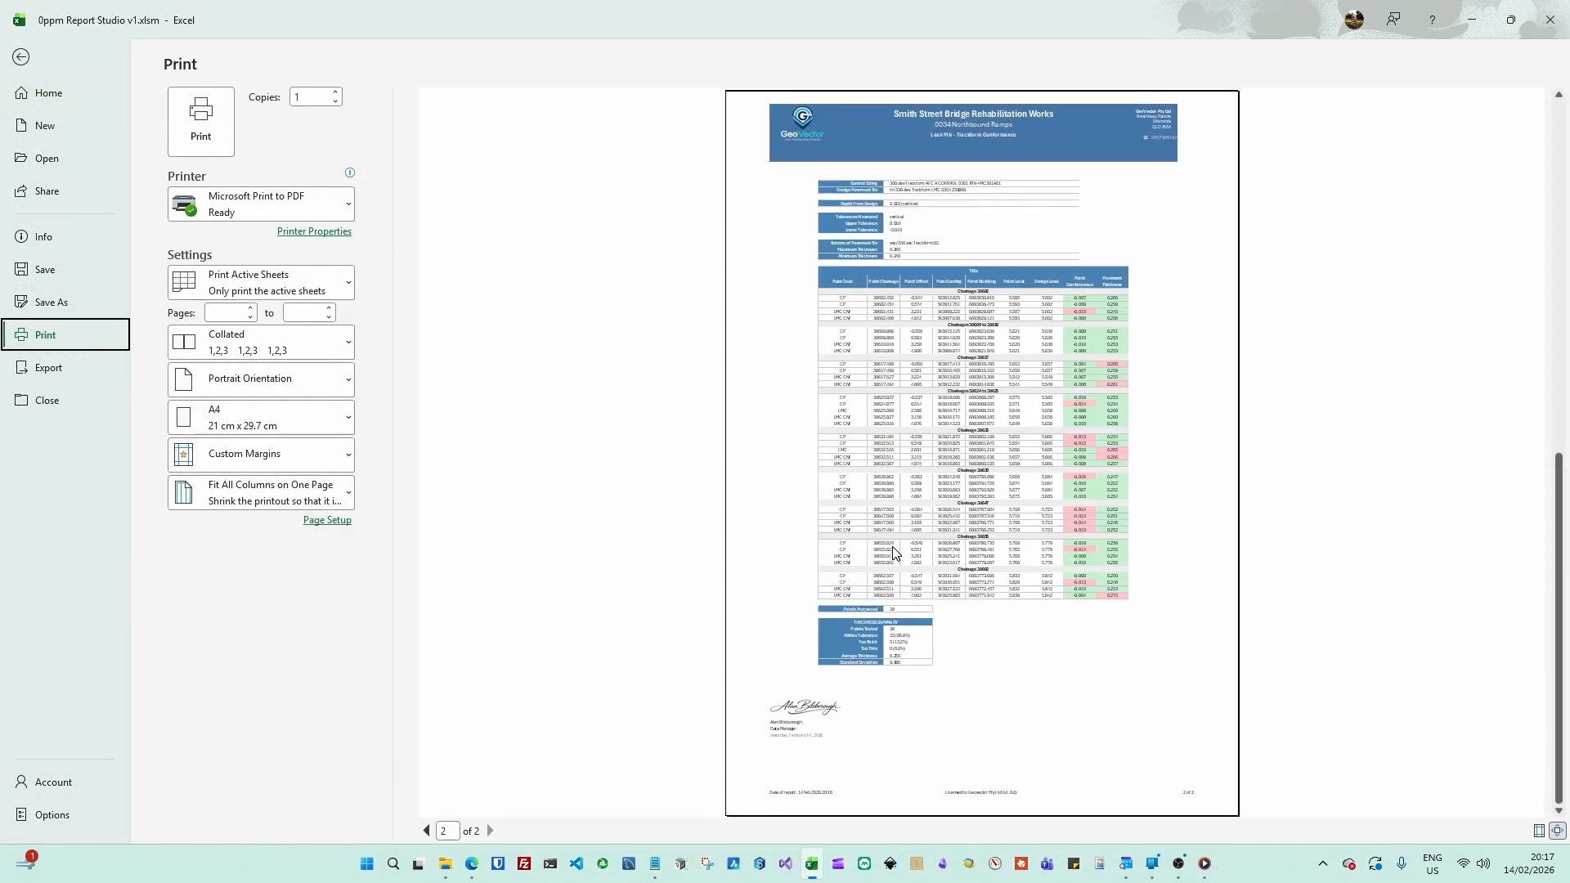
{"action": "left_click", "coordinate": [21, 56]}
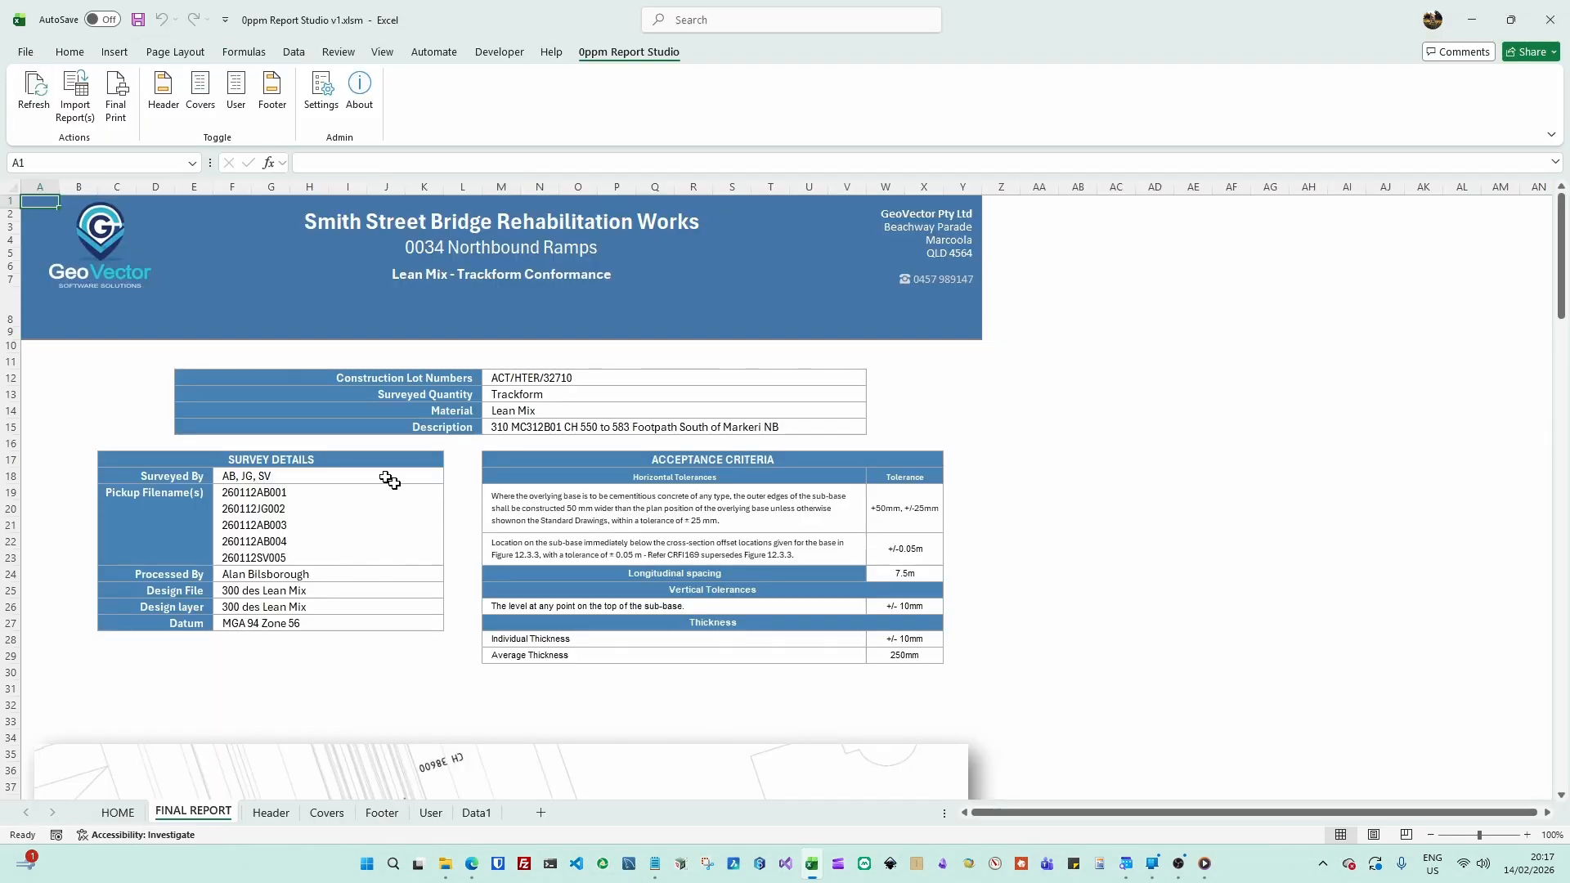
Delete empty rows 30 to 32 between the acceptance criteria table and the plan image on the FINAL REPORT sheet
{"action": "scroll", "coordinate": [431, 676], "scroll_direction": "down", "scroll_amount": 3}
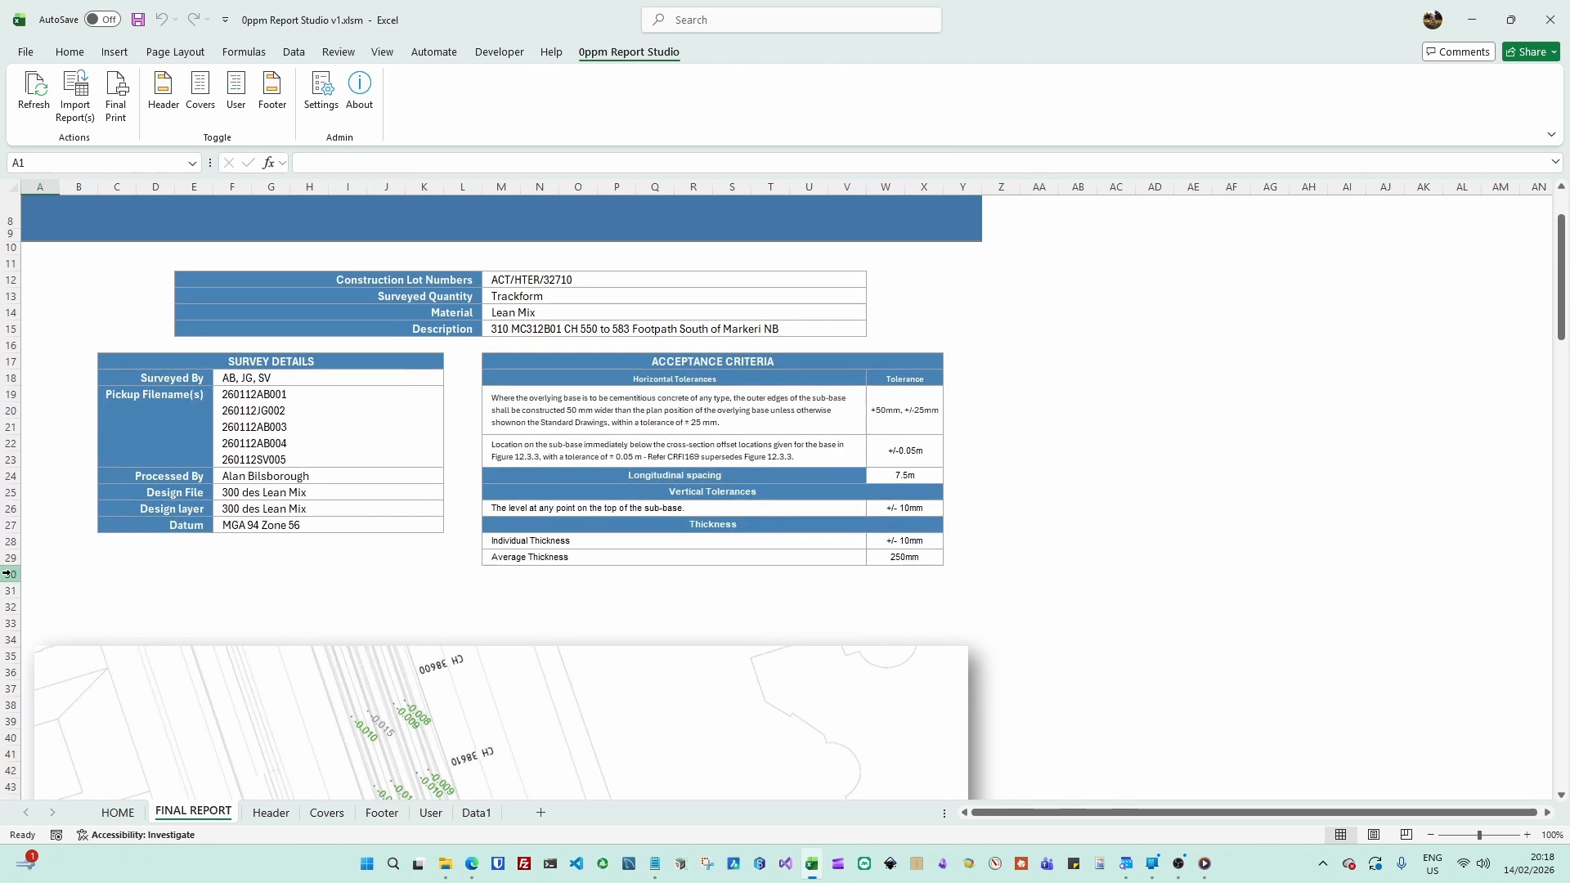
{"action": "left_click_drag", "start_coordinate": [7, 574], "coordinate": [11, 609]}
{"action": "right_click", "coordinate": [11, 609]}
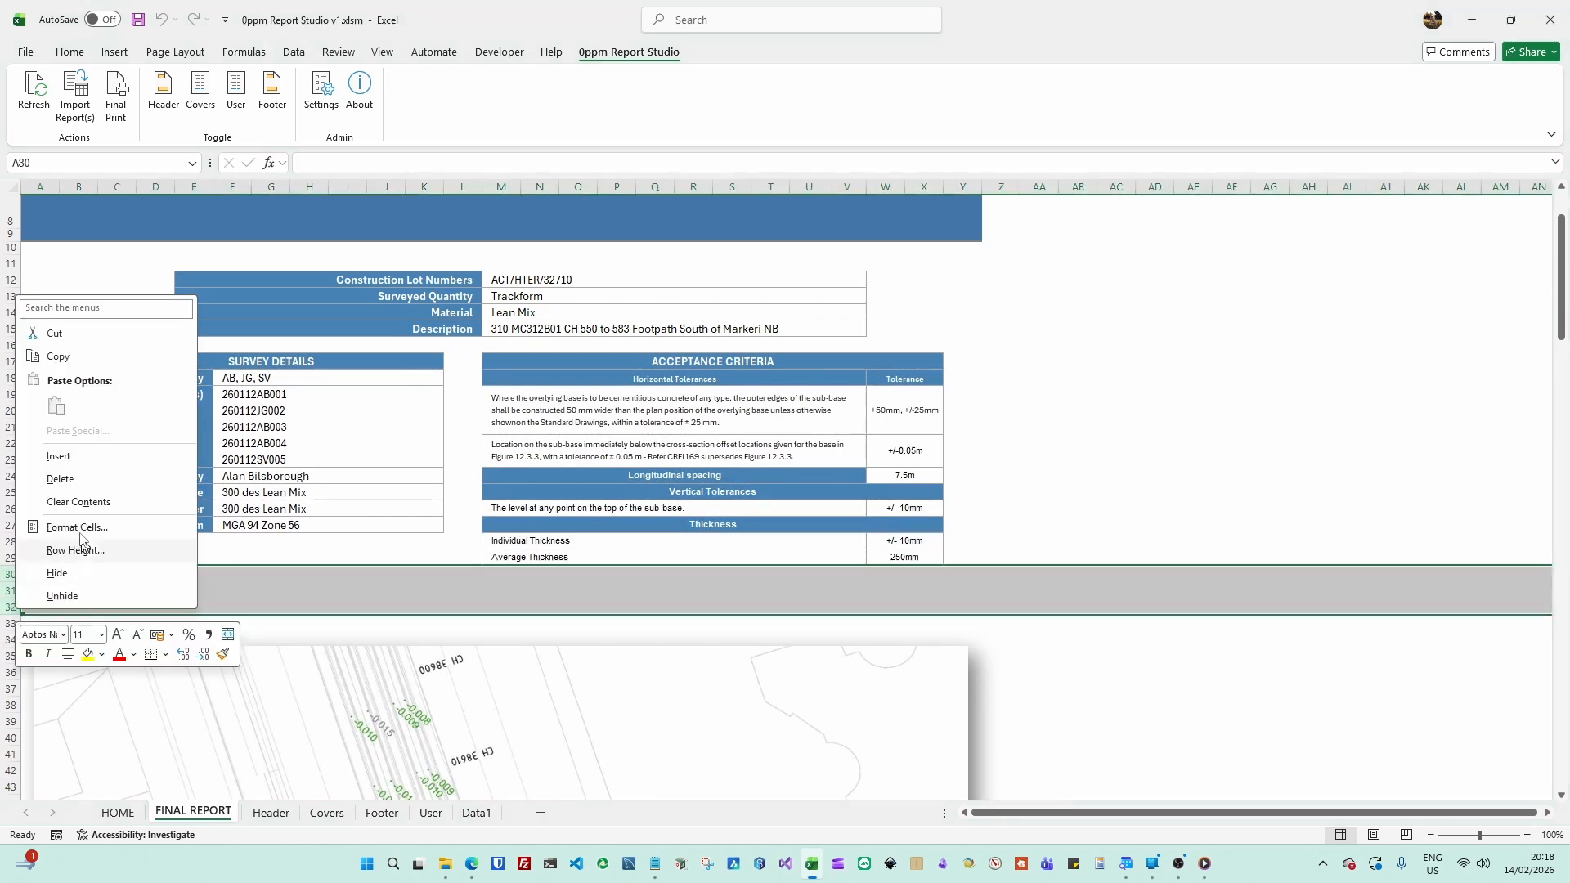
{"action": "left_click", "coordinate": [67, 479]}
{"action": "left_click_drag", "start_coordinate": [316, 565], "coordinate": [319, 558]}
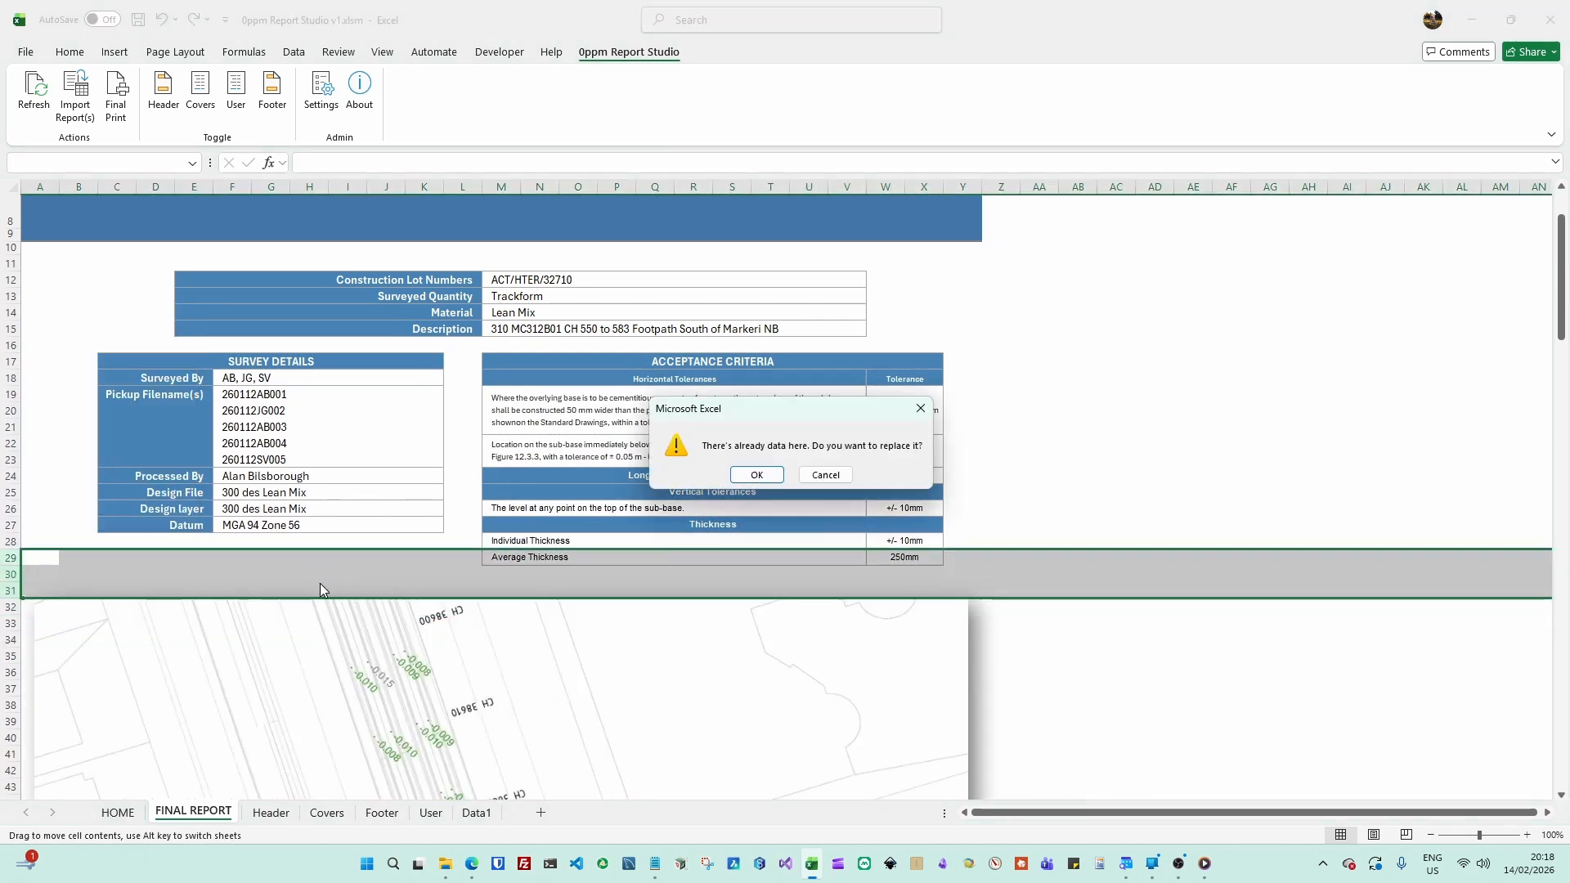
{"action": "left_click", "coordinate": [825, 476]}
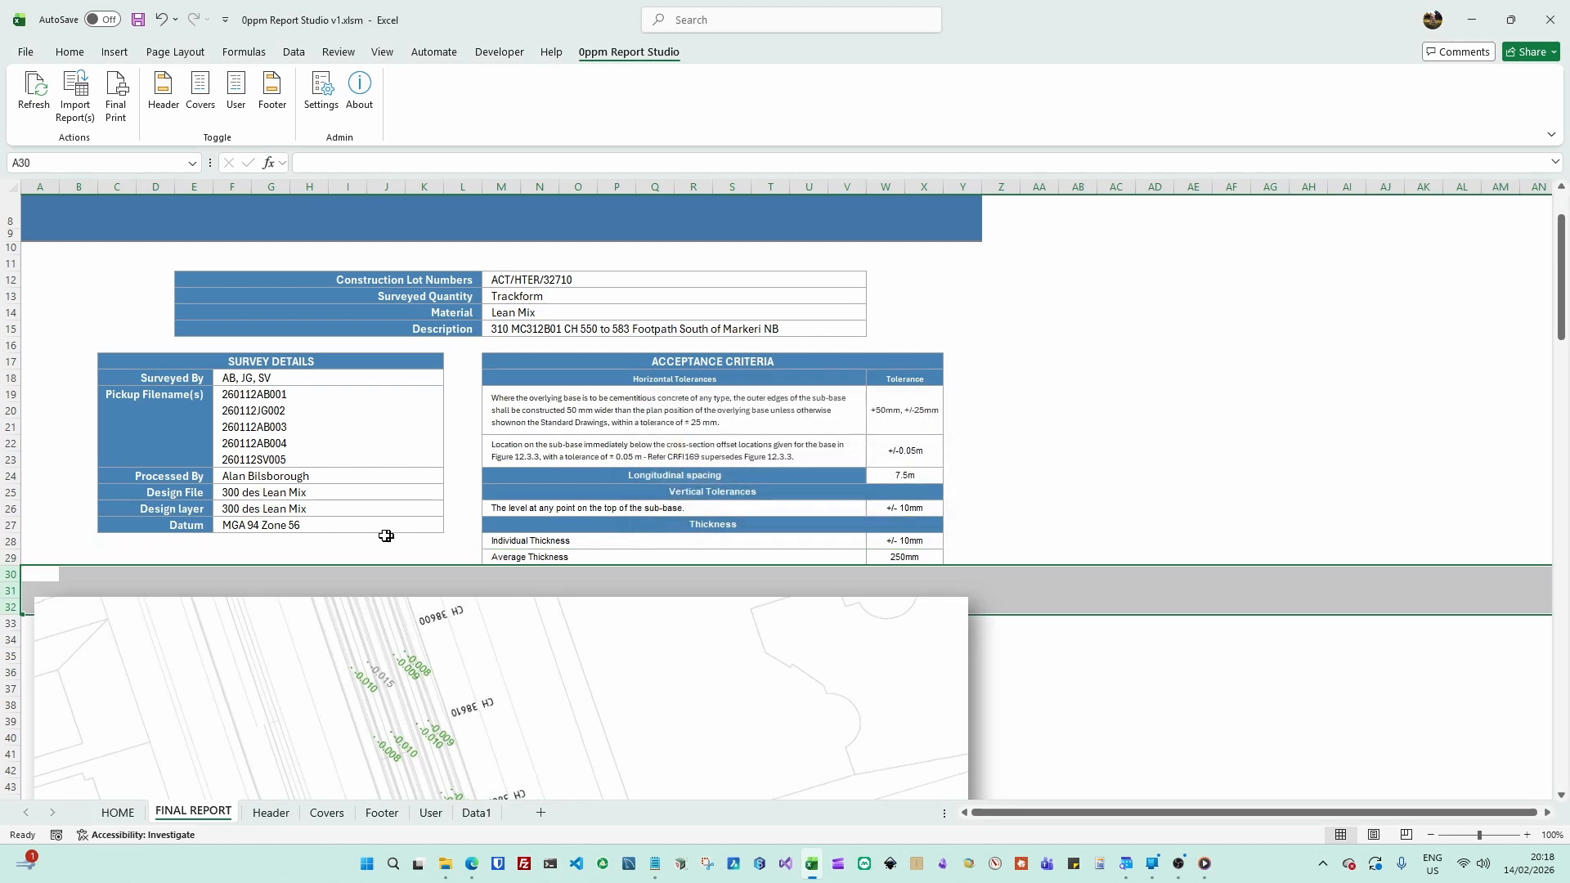
{"action": "left_click", "coordinate": [386, 536]}
{"action": "scroll", "coordinate": [393, 573], "scroll_direction": "down", "scroll_amount": 12}
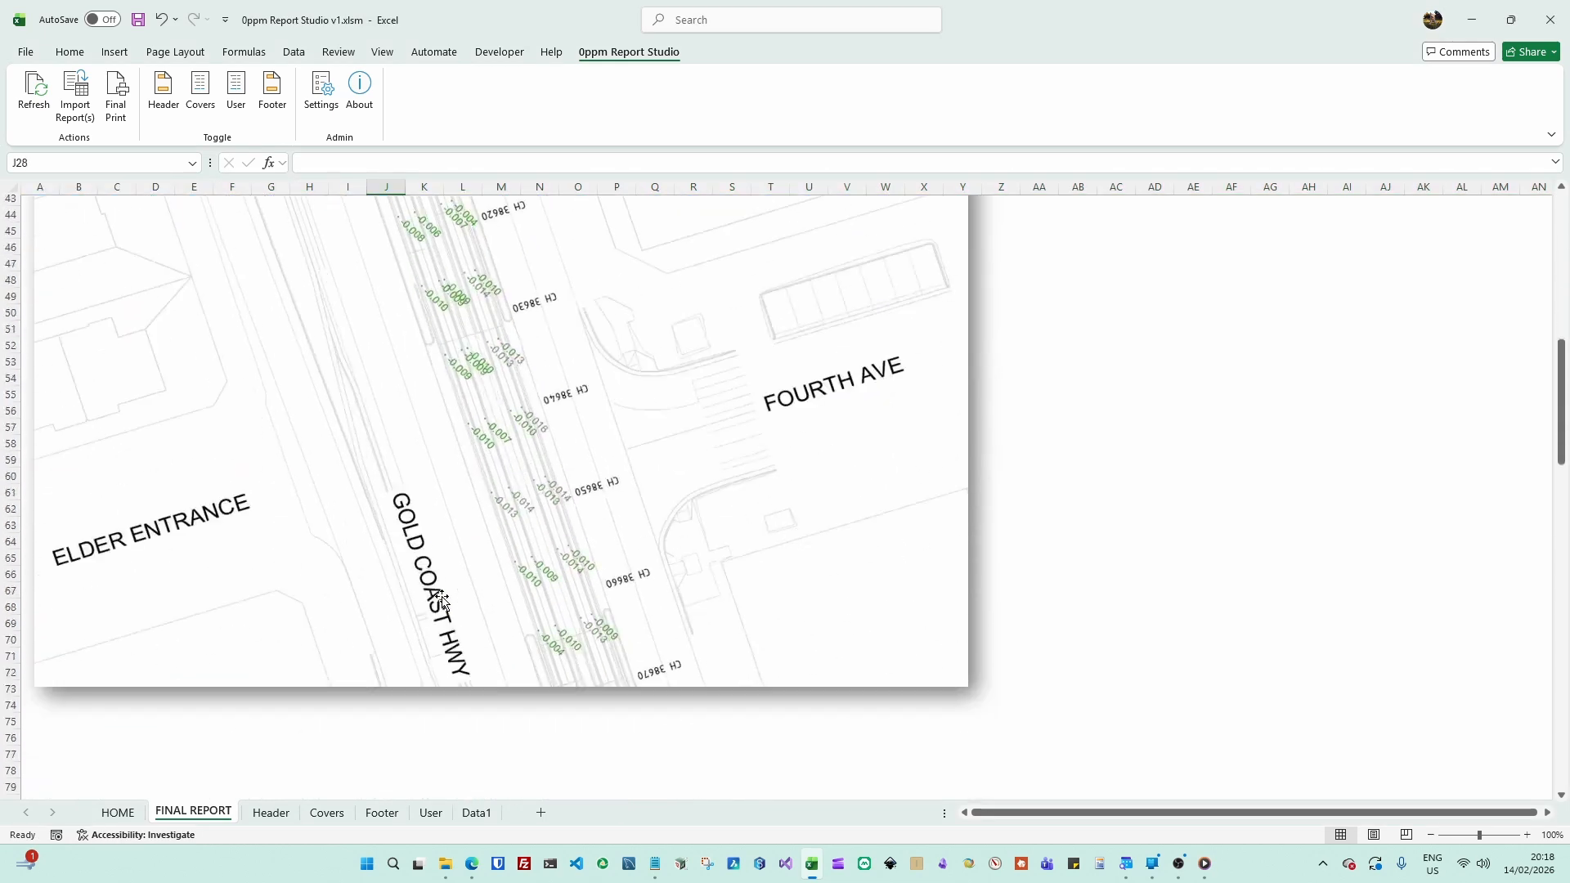
Add the initials AH to the end of the Surveyed By entry in the report's survey details
{"action": "scroll", "coordinate": [442, 597], "scroll_direction": "up", "scroll_amount": 14}
{"action": "left_click", "coordinate": [284, 479]}
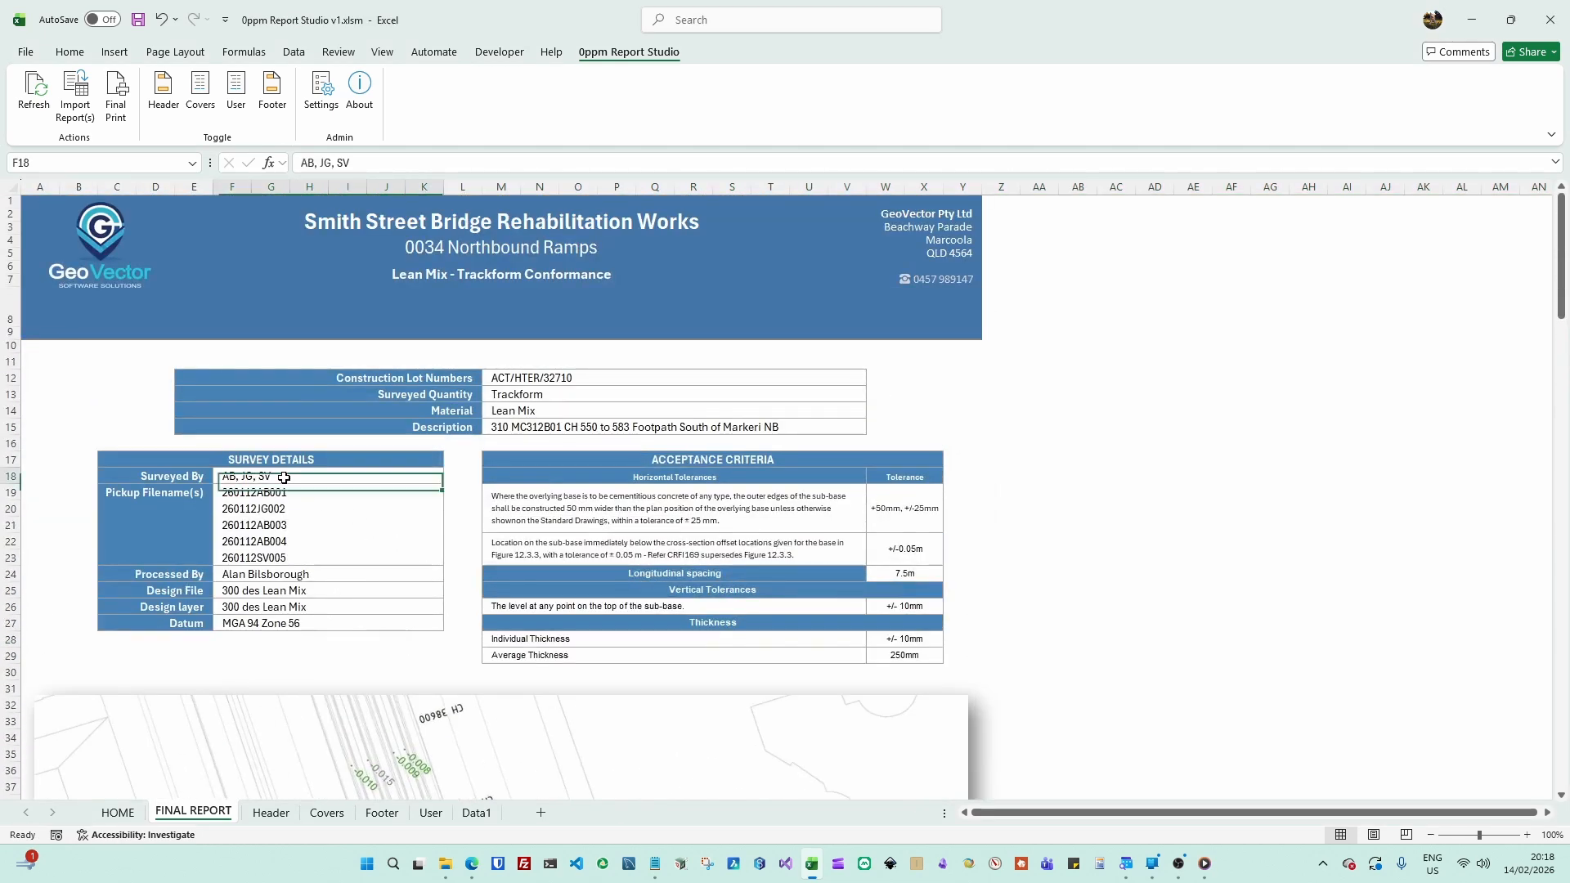
{"action": "double_click", "coordinate": [284, 478]}
{"action": "type", "text": "AH"}
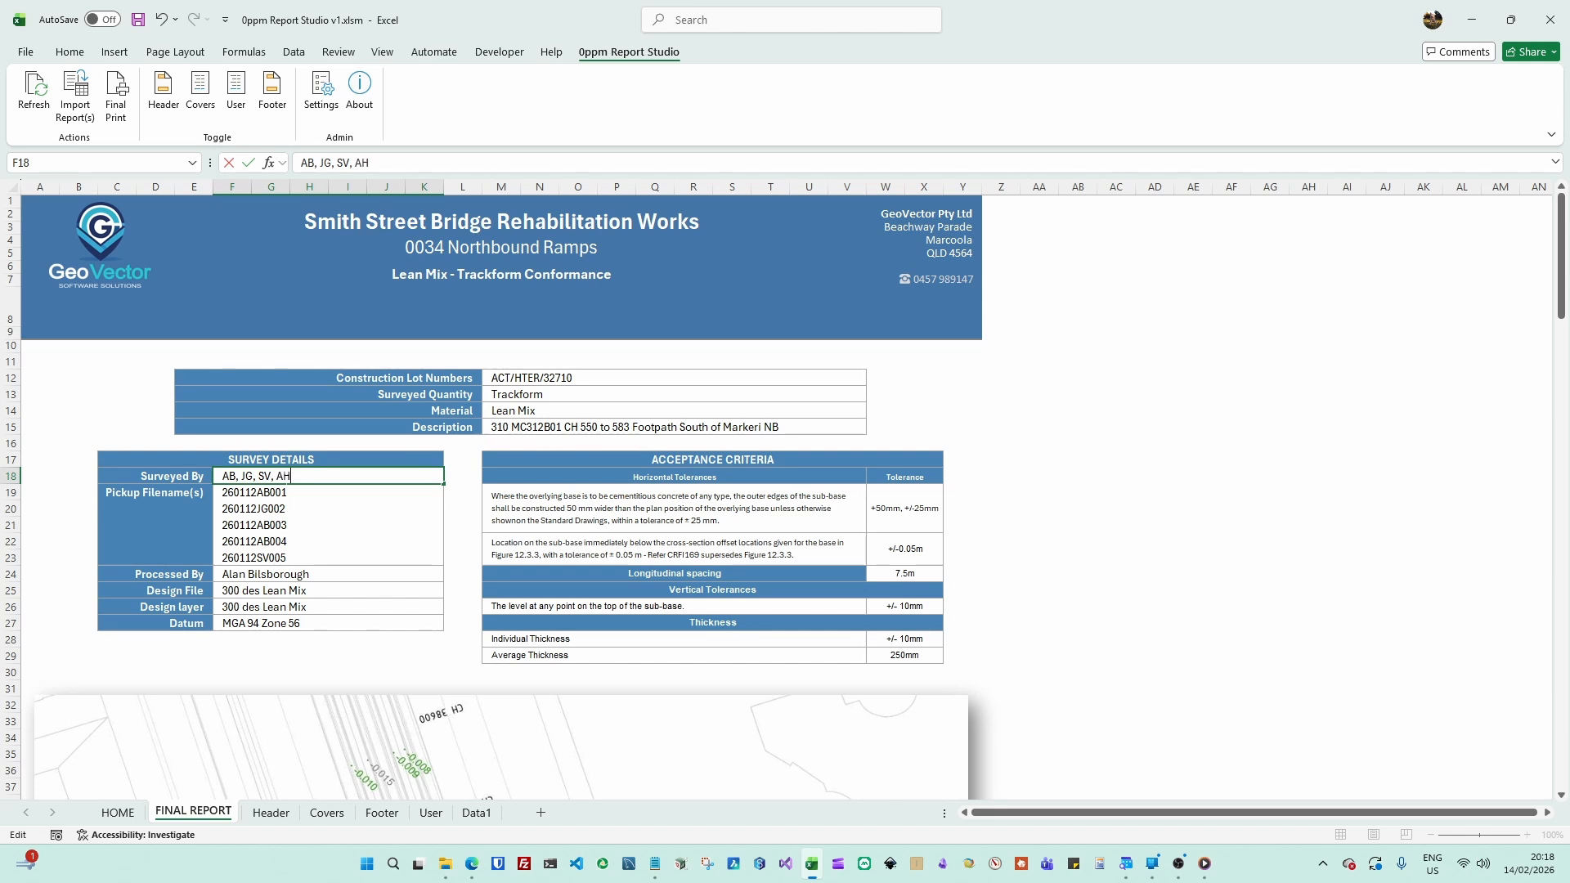
{"action": "left_click", "coordinate": [373, 658]}
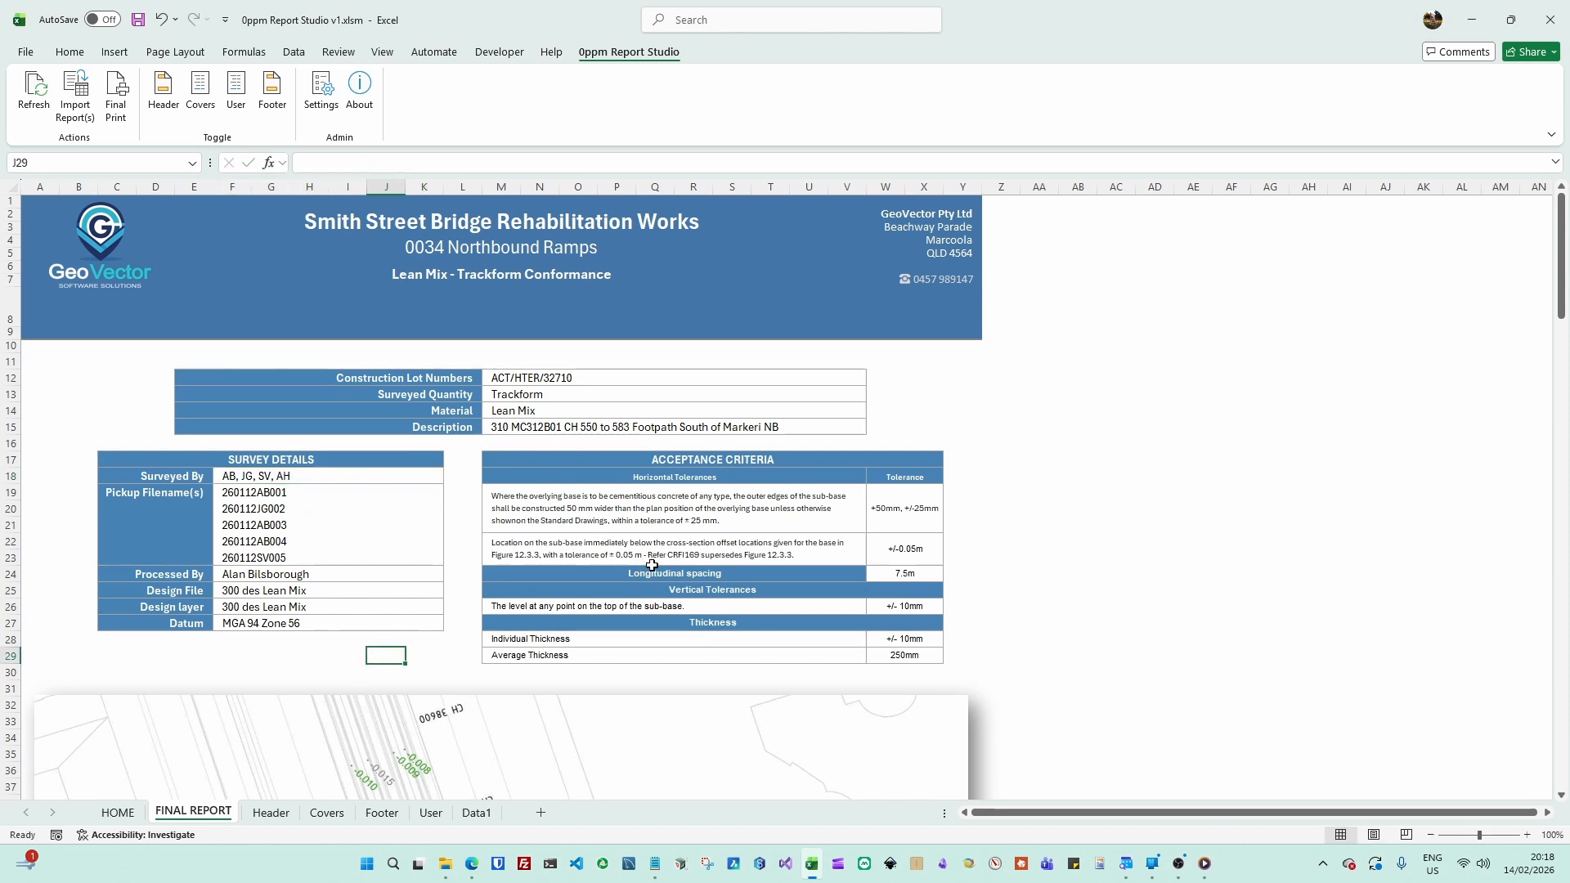
Refresh the workbook with the Header, Covers, Footer and User sheets hidden, and return to the HOME sheet
{"action": "scroll", "coordinate": [652, 565], "scroll_direction": "down", "scroll_amount": 3}
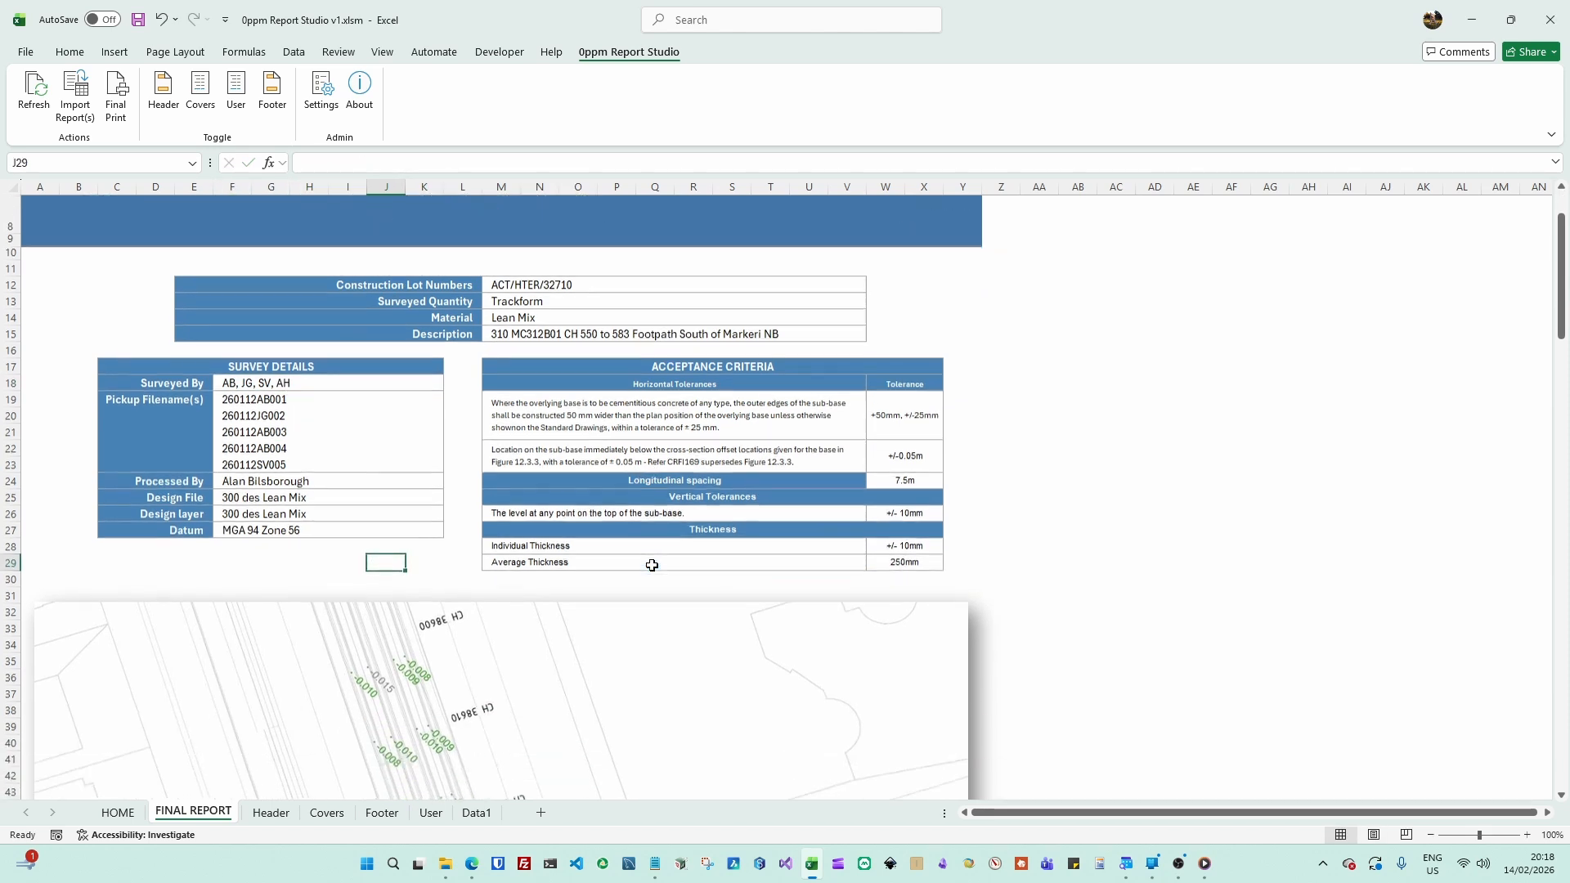
{"action": "scroll", "coordinate": [646, 564], "scroll_direction": "up", "scroll_amount": 3}
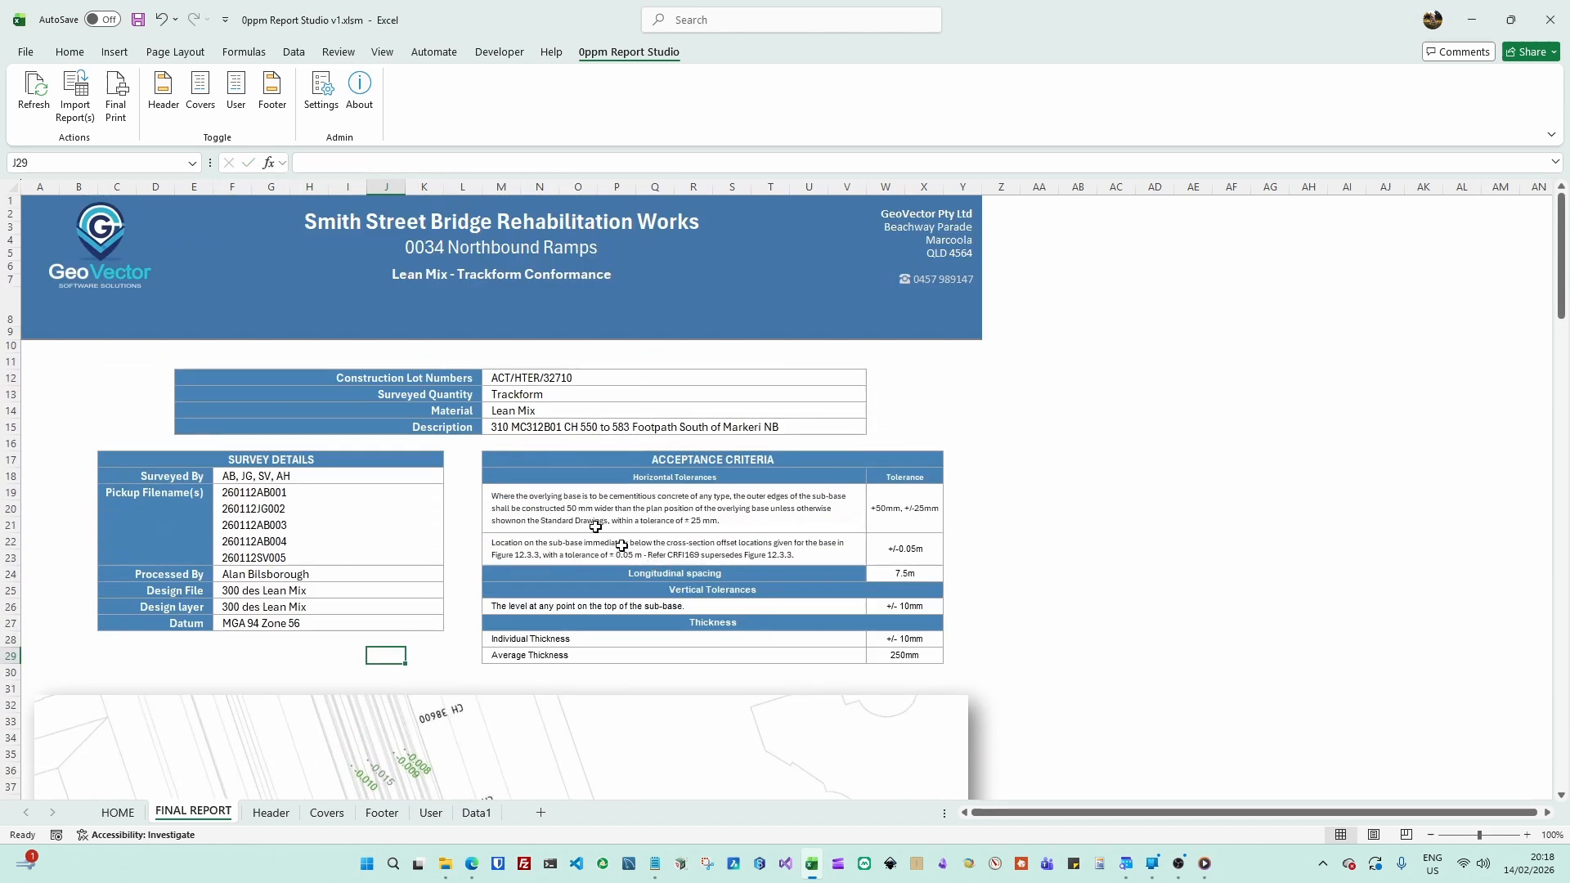
{"action": "left_click", "coordinate": [118, 111]}
{"action": "left_click", "coordinate": [50, 366]}
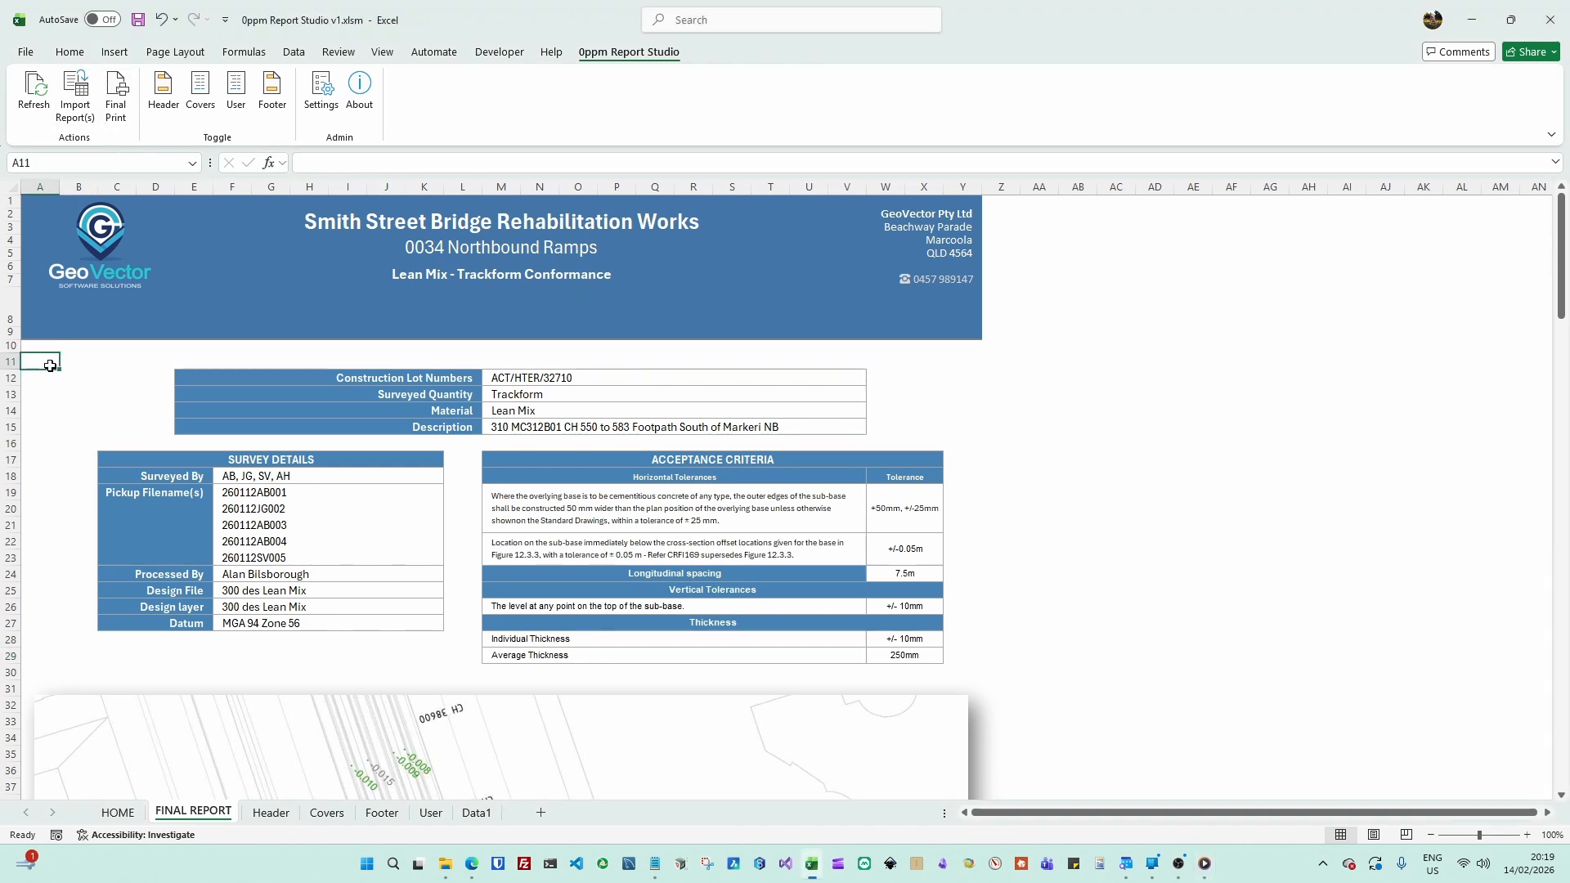
{"action": "left_click", "coordinate": [36, 94]}
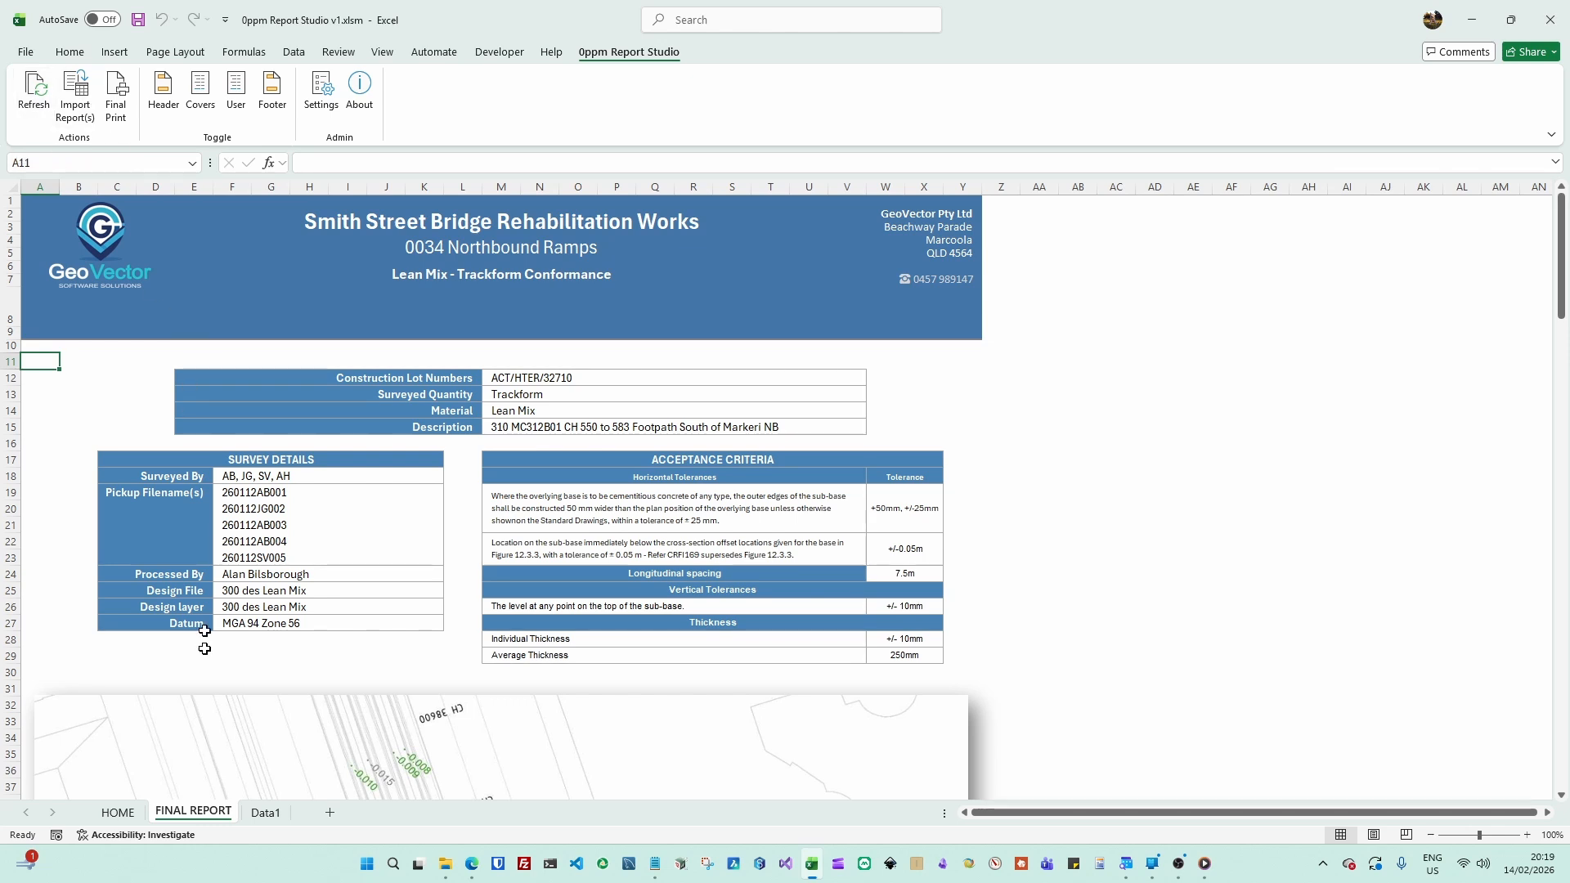
{"action": "left_click", "coordinate": [265, 812]}
{"action": "left_click", "coordinate": [118, 811]}
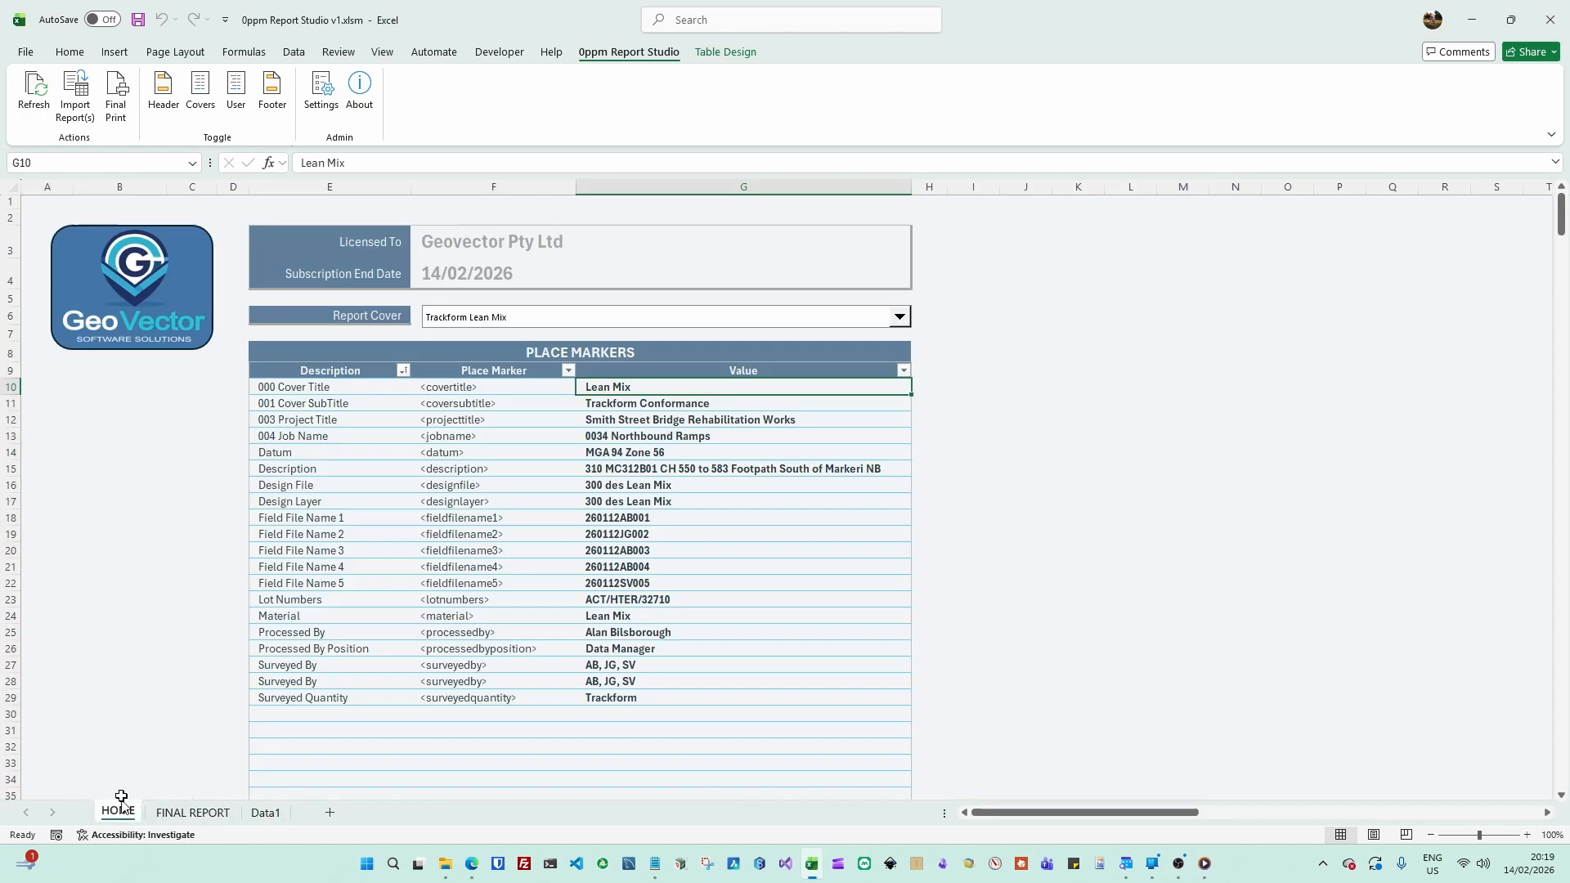
{"action": "left_click", "coordinate": [30, 108]}
Open the add-in's Settings and review the pass, fail, title and border colours and the license file location
{"action": "left_click", "coordinate": [324, 97]}
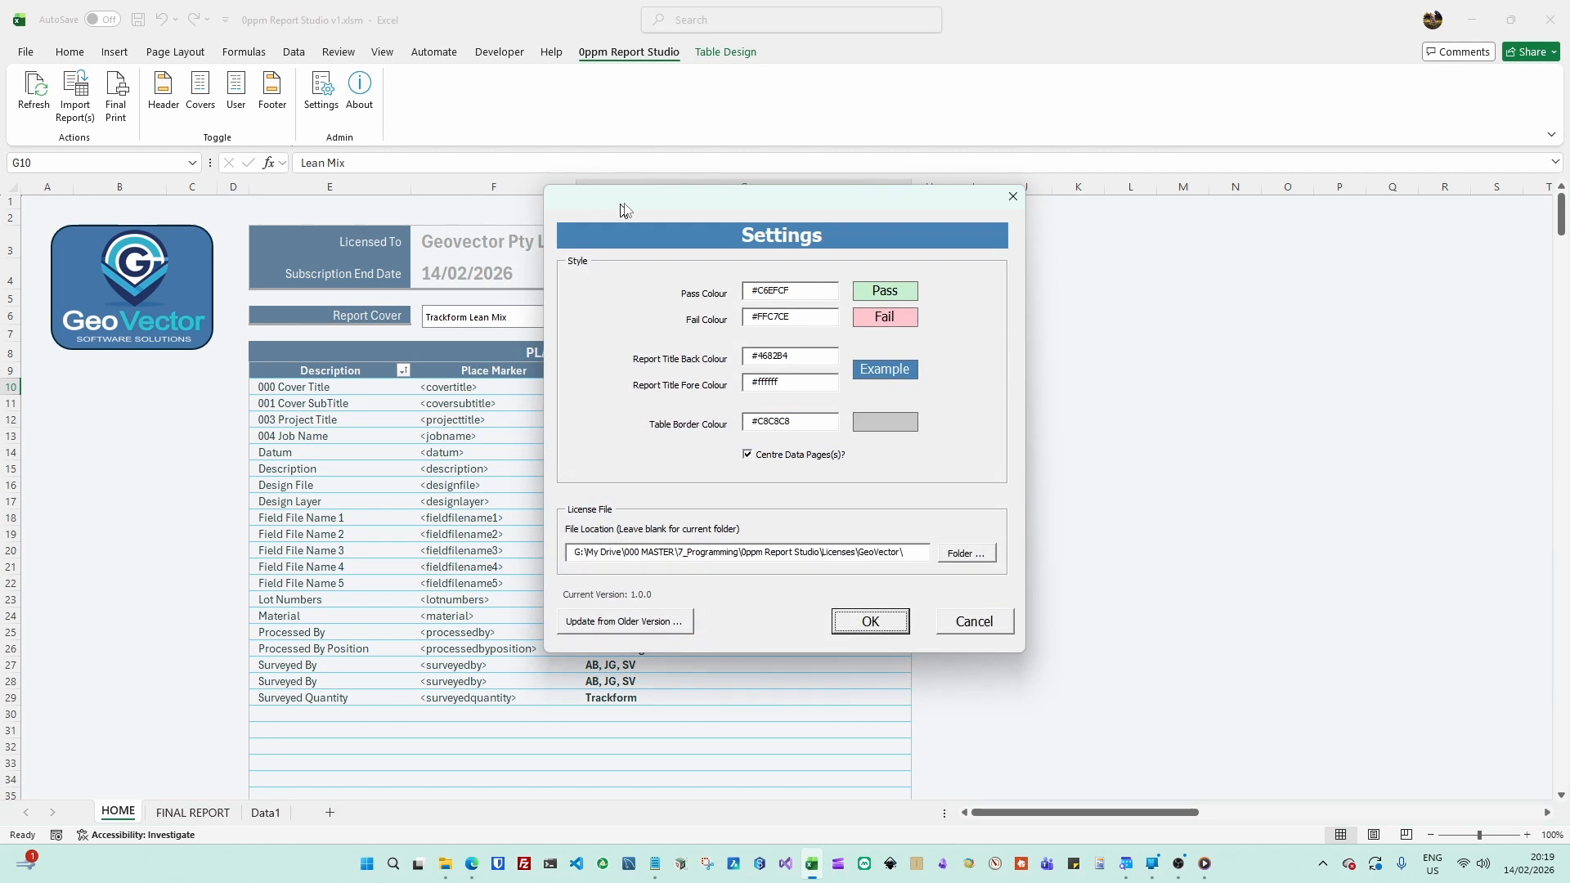
{"action": "left_click_drag", "start_coordinate": [667, 201], "coordinate": [561, 178]}
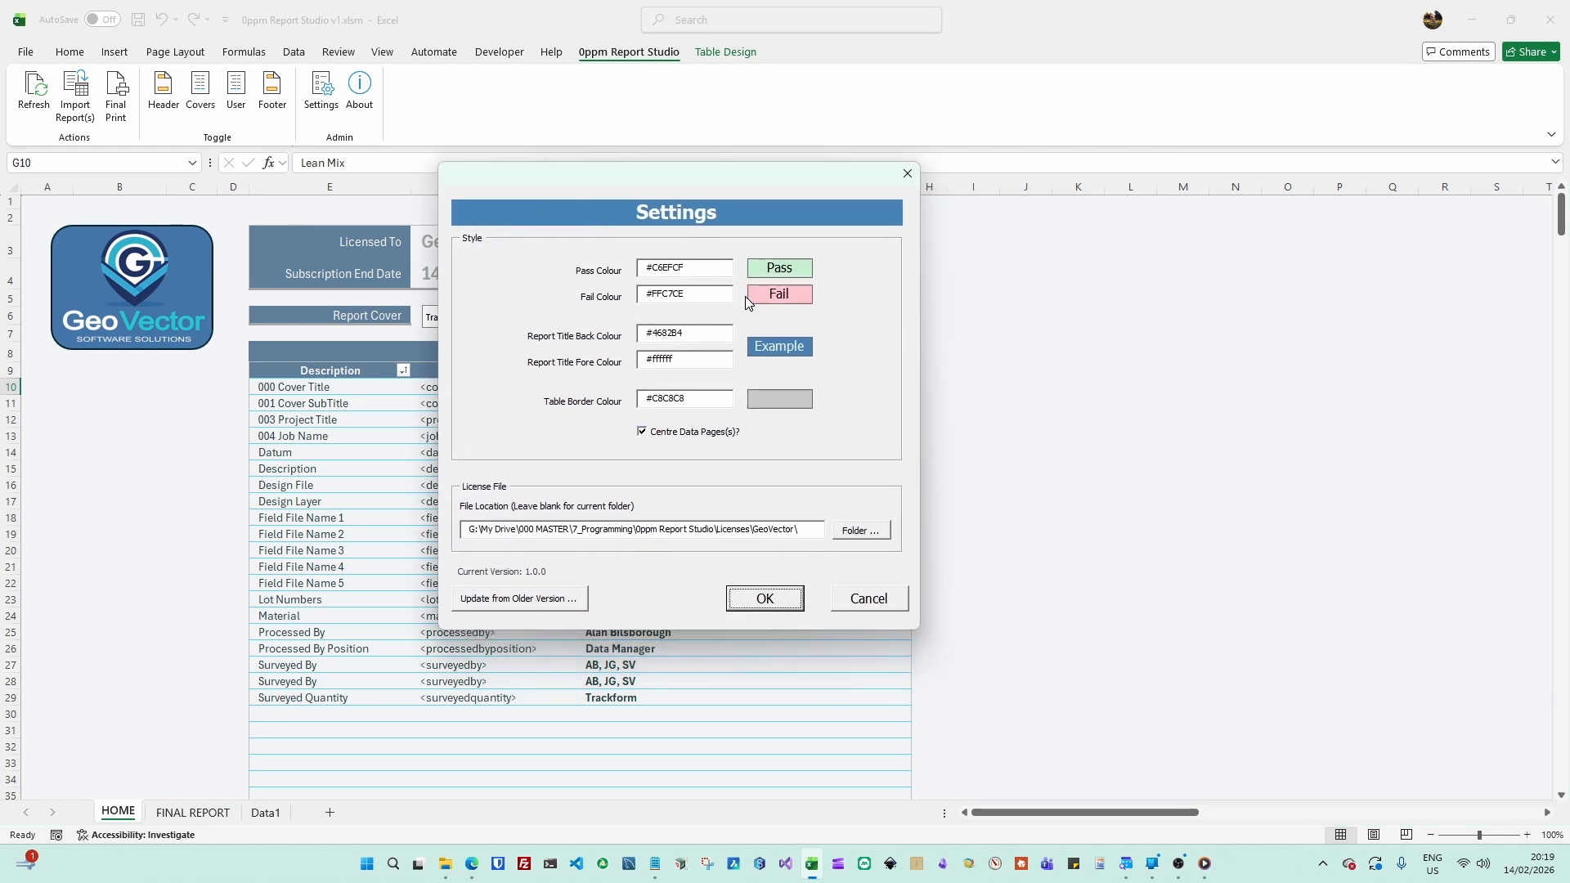
{"action": "left_click", "coordinate": [685, 268]}
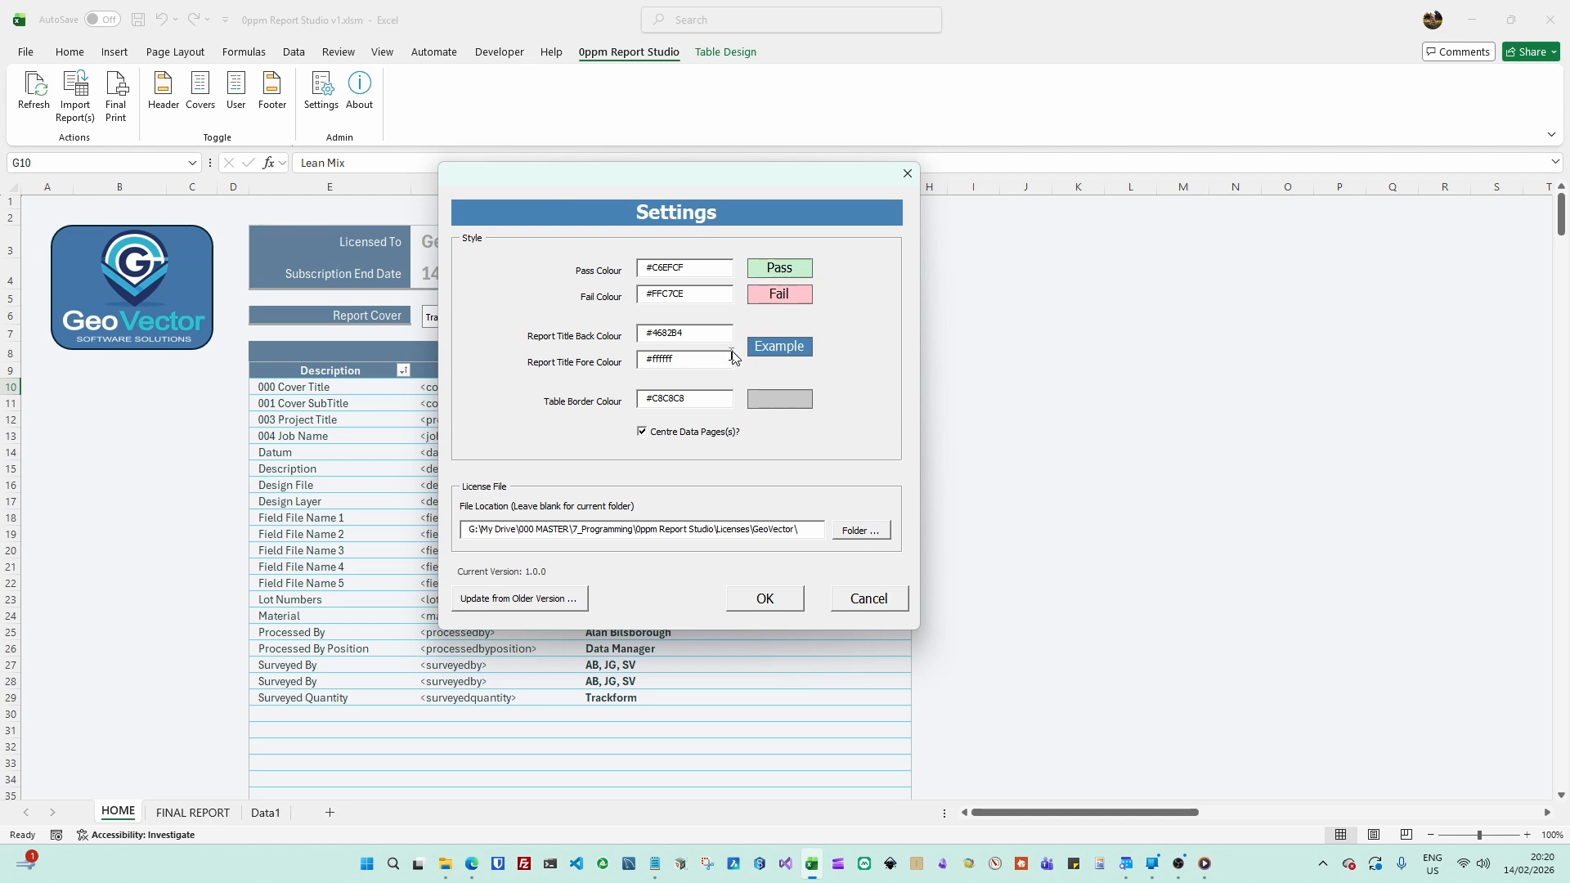
{"action": "left_click", "coordinate": [683, 333]}
{"action": "left_click_drag", "start_coordinate": [800, 529], "coordinate": [468, 529]}
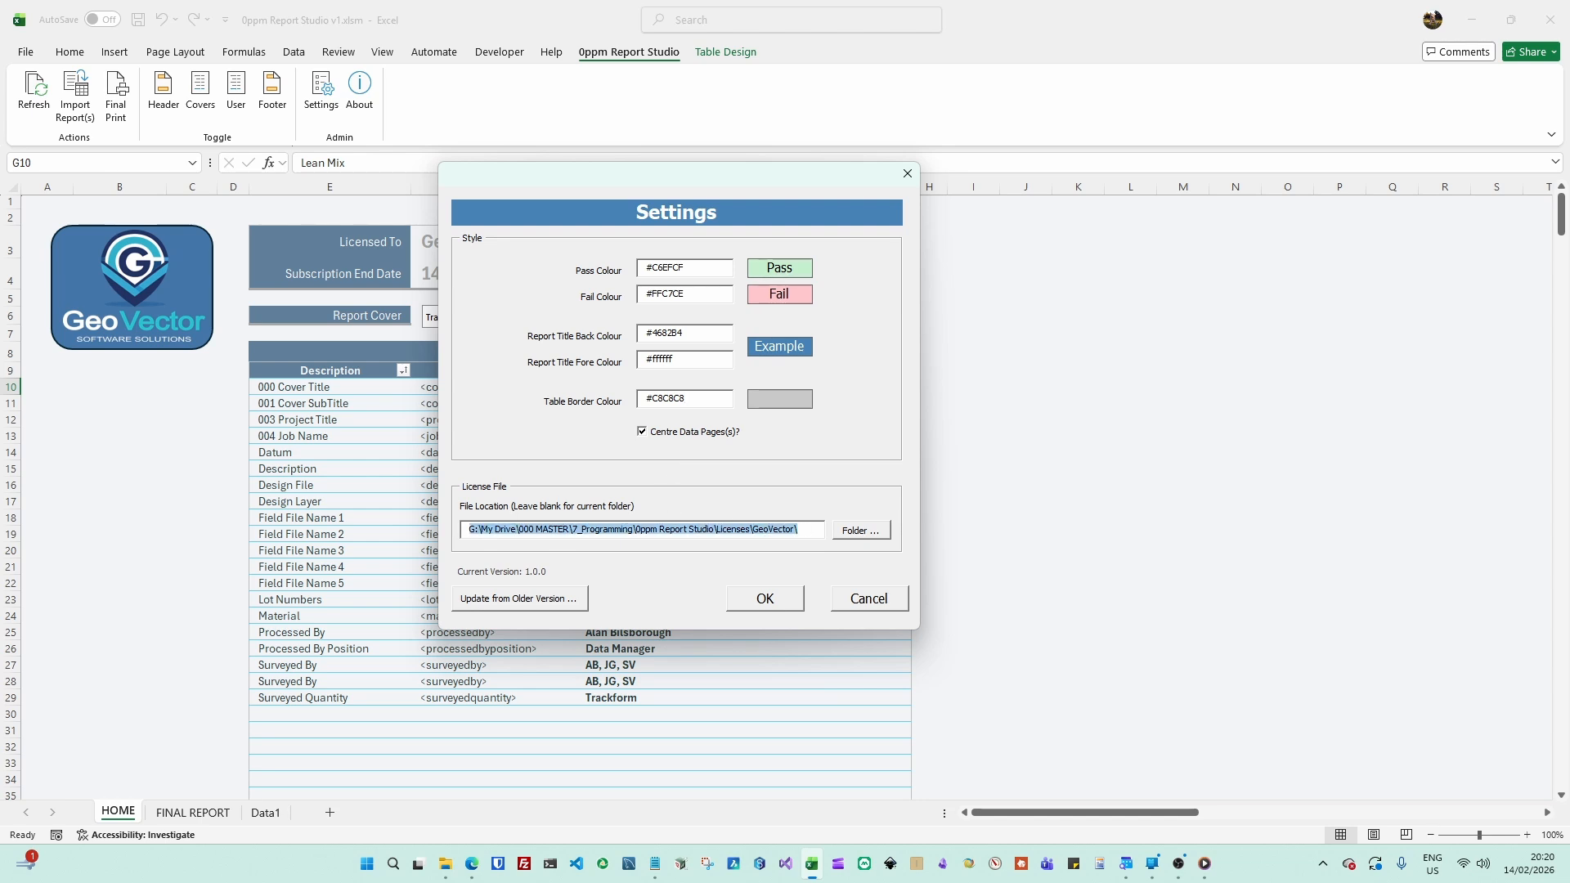
{"action": "left_click", "coordinate": [799, 529]}
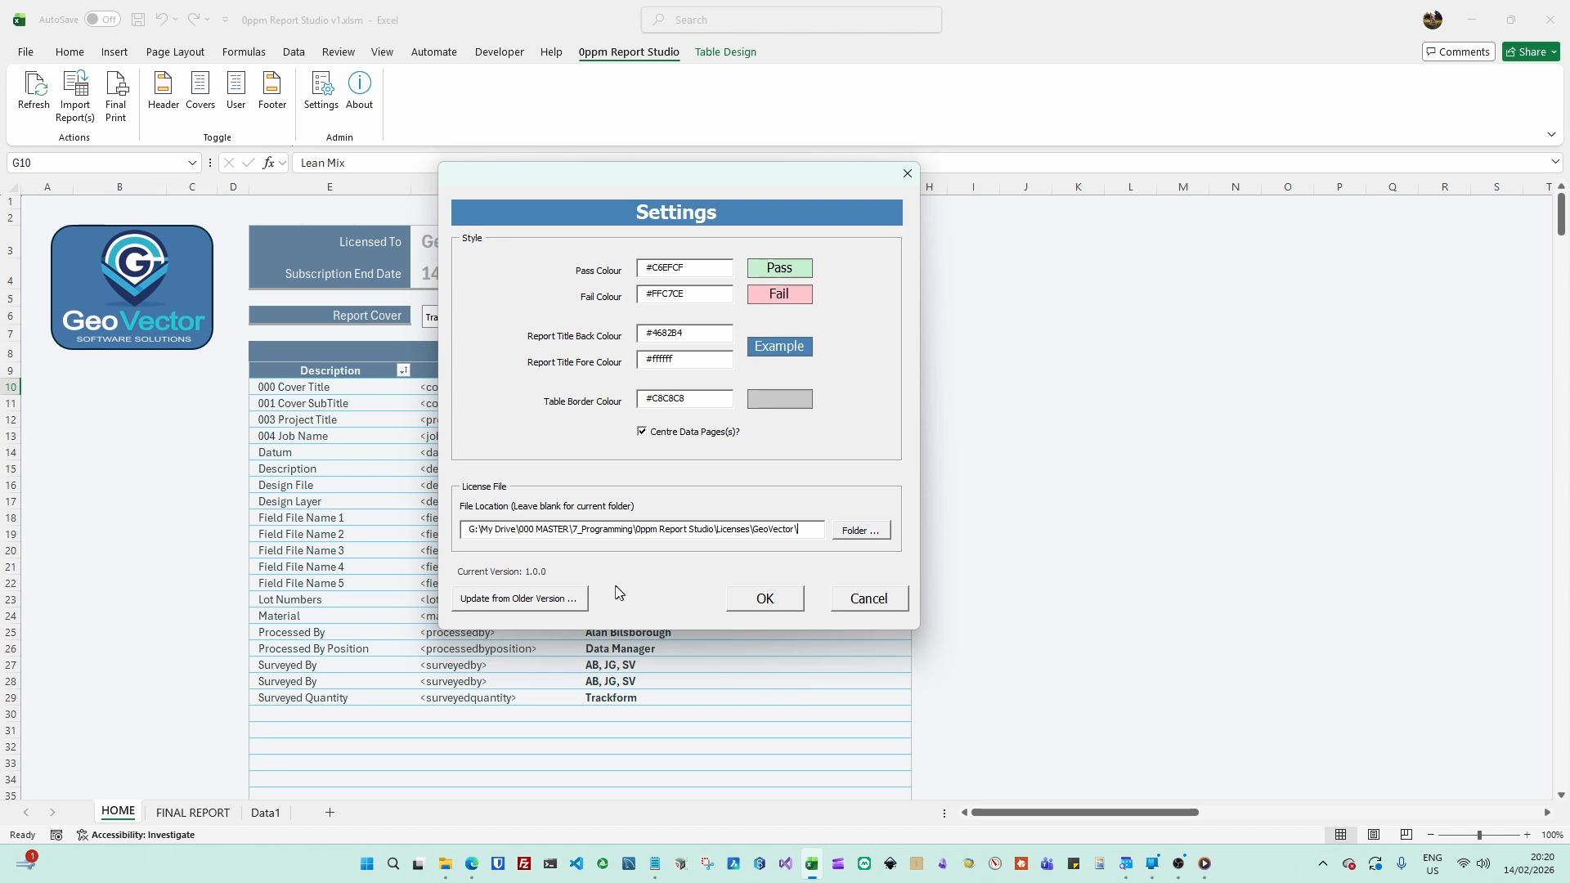
Examine the Version Updater's options for copying sheets and style settings from an older version, and leave the settings unchanged
{"action": "left_click", "coordinate": [529, 606]}
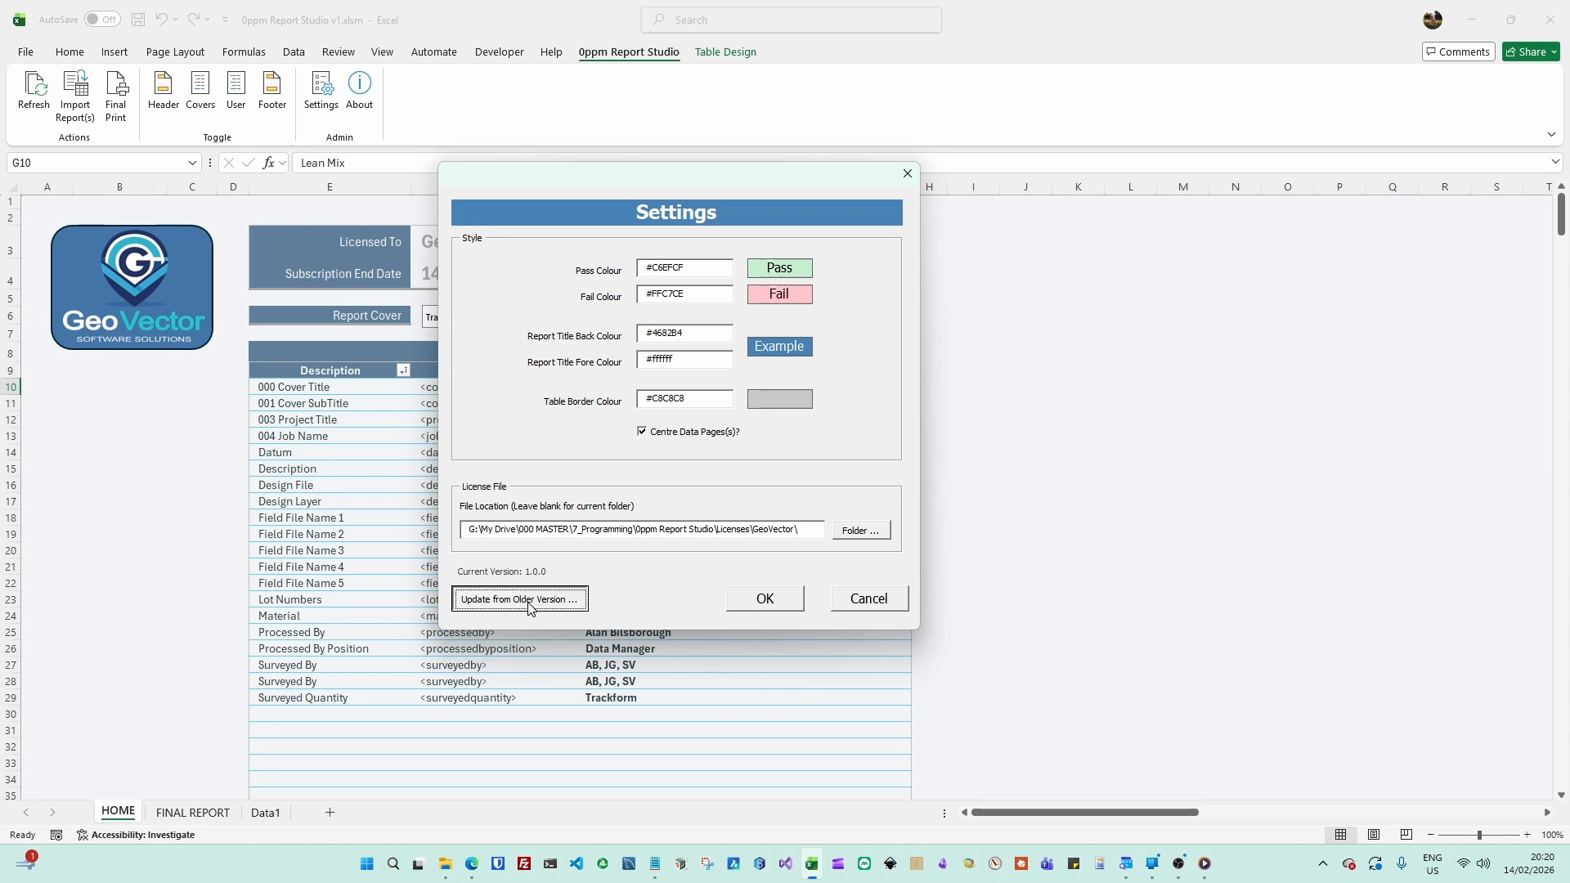
{"action": "left_click_drag", "start_coordinate": [762, 264], "coordinate": [675, 179]}
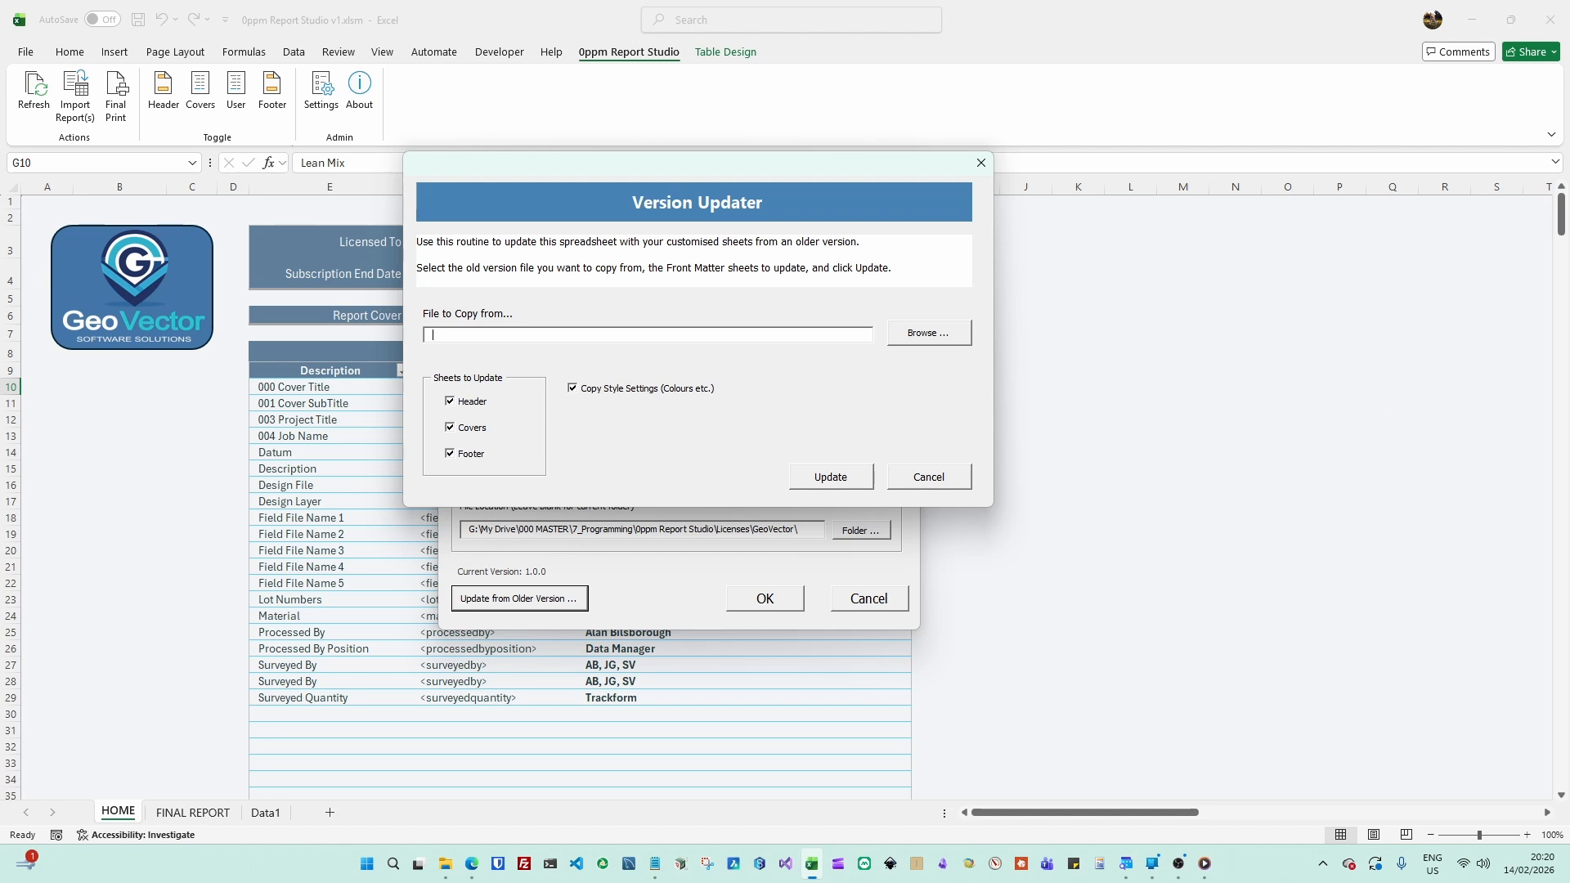
{"action": "left_click", "coordinate": [958, 482]}
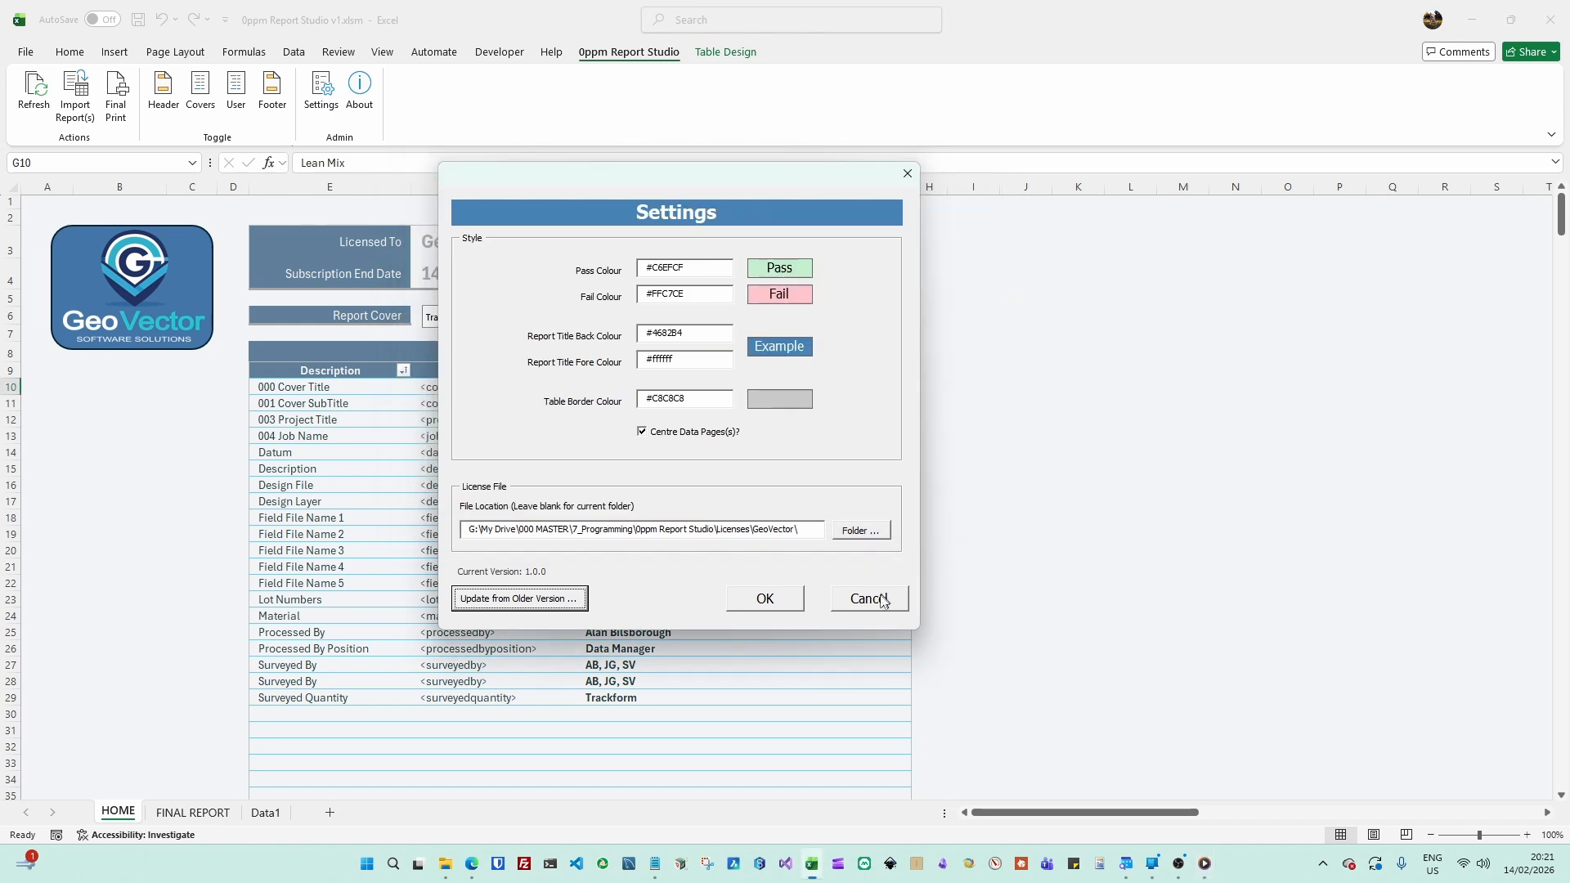
{"action": "left_click", "coordinate": [870, 597]}
Check the add-in's About information and open the product website from it in a maximized browser window
{"action": "left_click", "coordinate": [360, 90]}
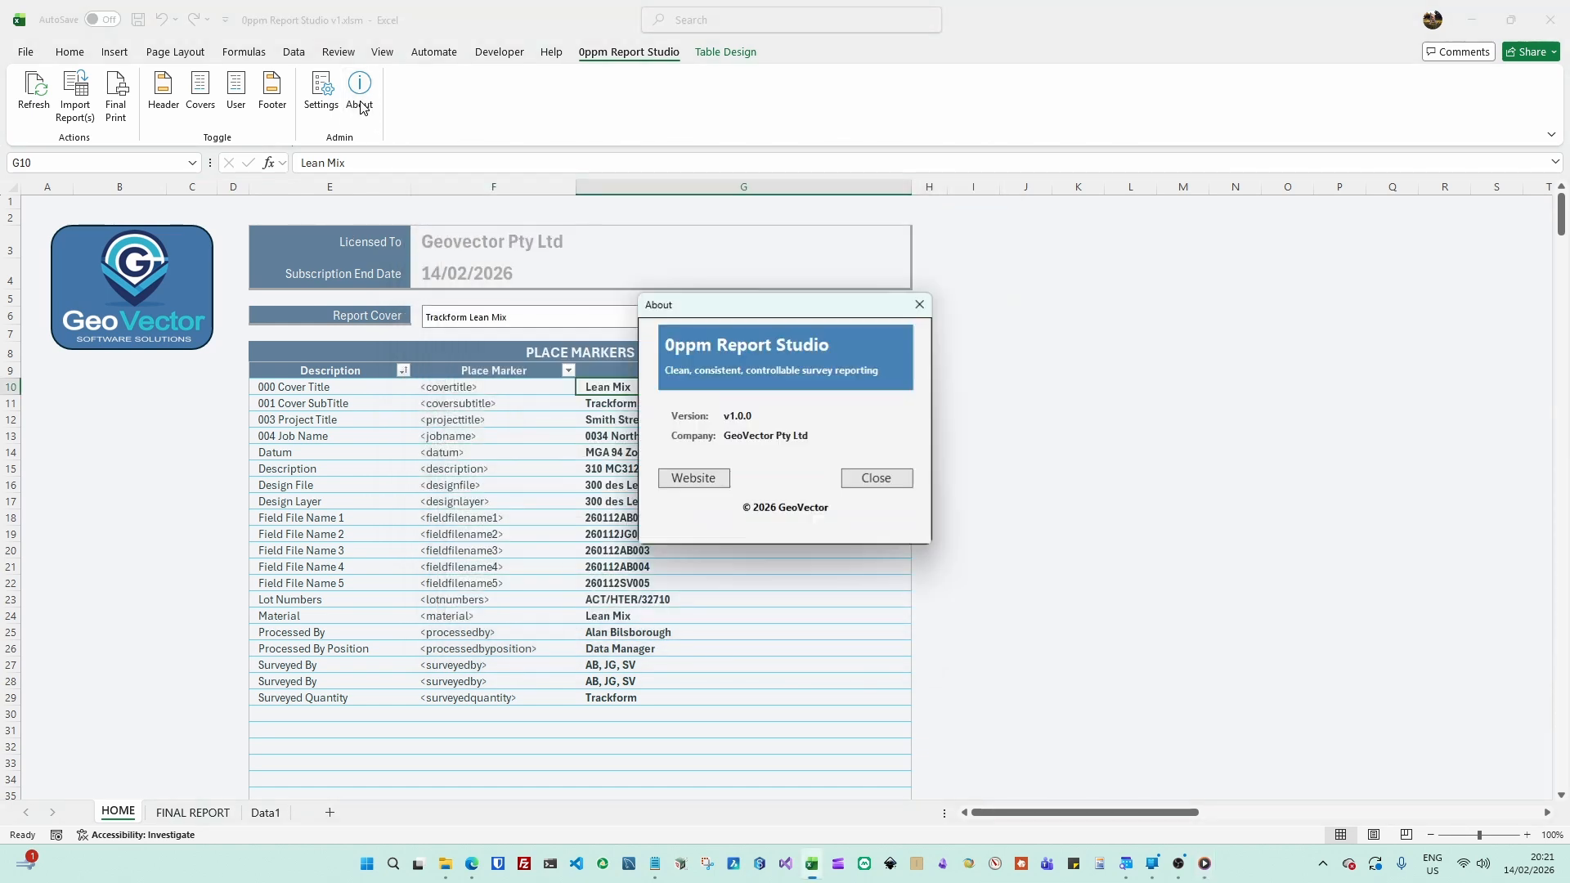
{"action": "left_click_drag", "start_coordinate": [723, 302], "coordinate": [494, 214]}
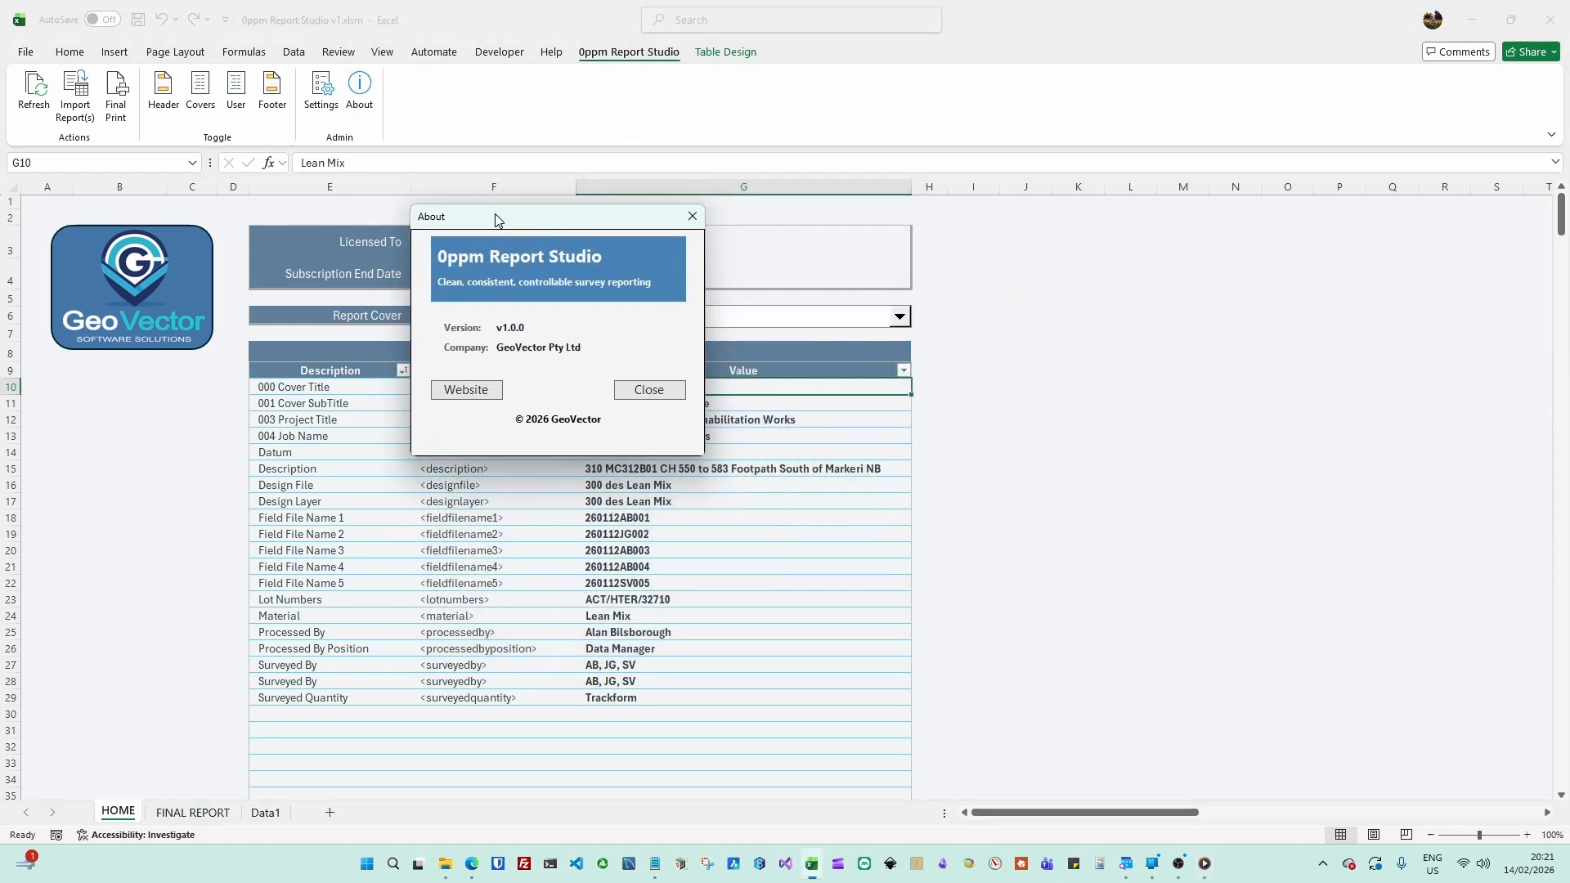
{"action": "left_click", "coordinate": [471, 392]}
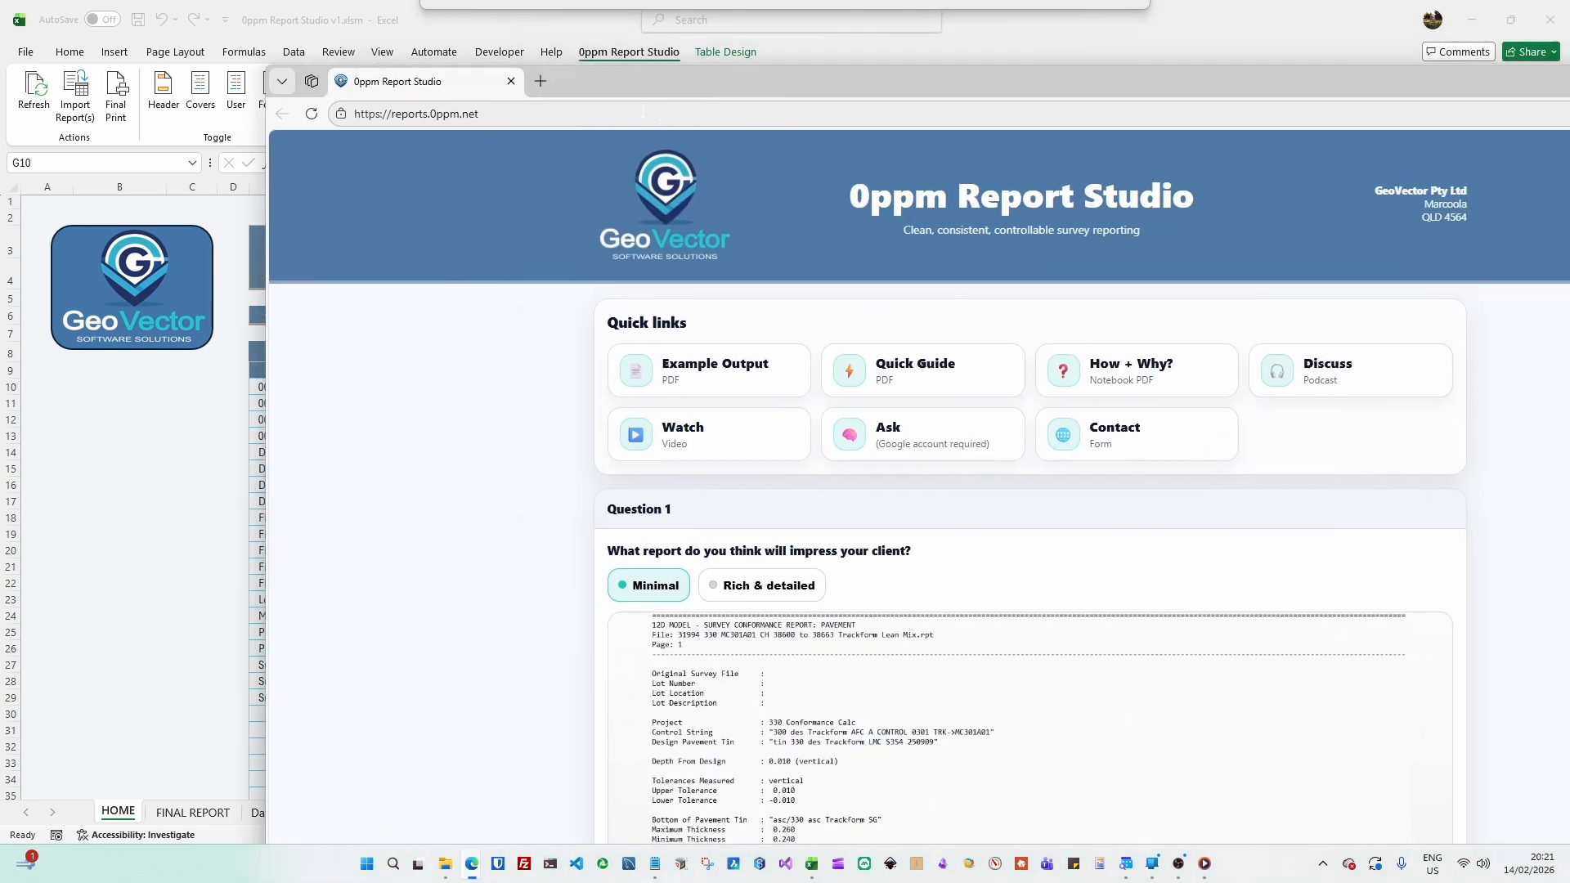
{"action": "double_click", "coordinate": [875, 98]}
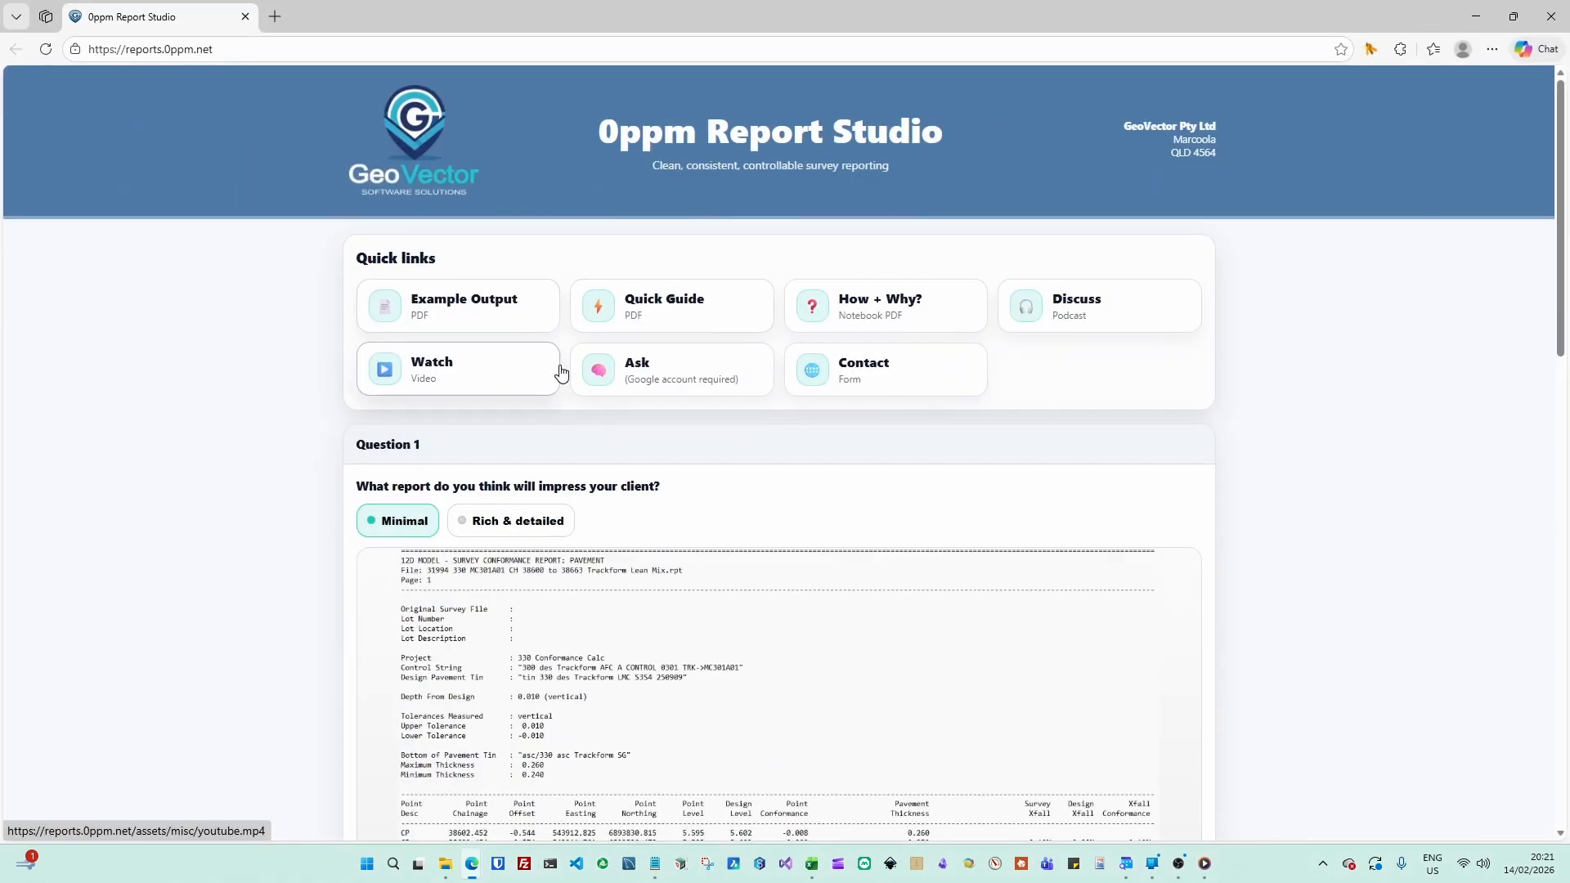
Compare the website's report examples, choosing Rich & detailed for Question 1 and YES for live data and conditional formatting
{"action": "scroll", "coordinate": [593, 375], "scroll_direction": "down", "scroll_amount": 2}
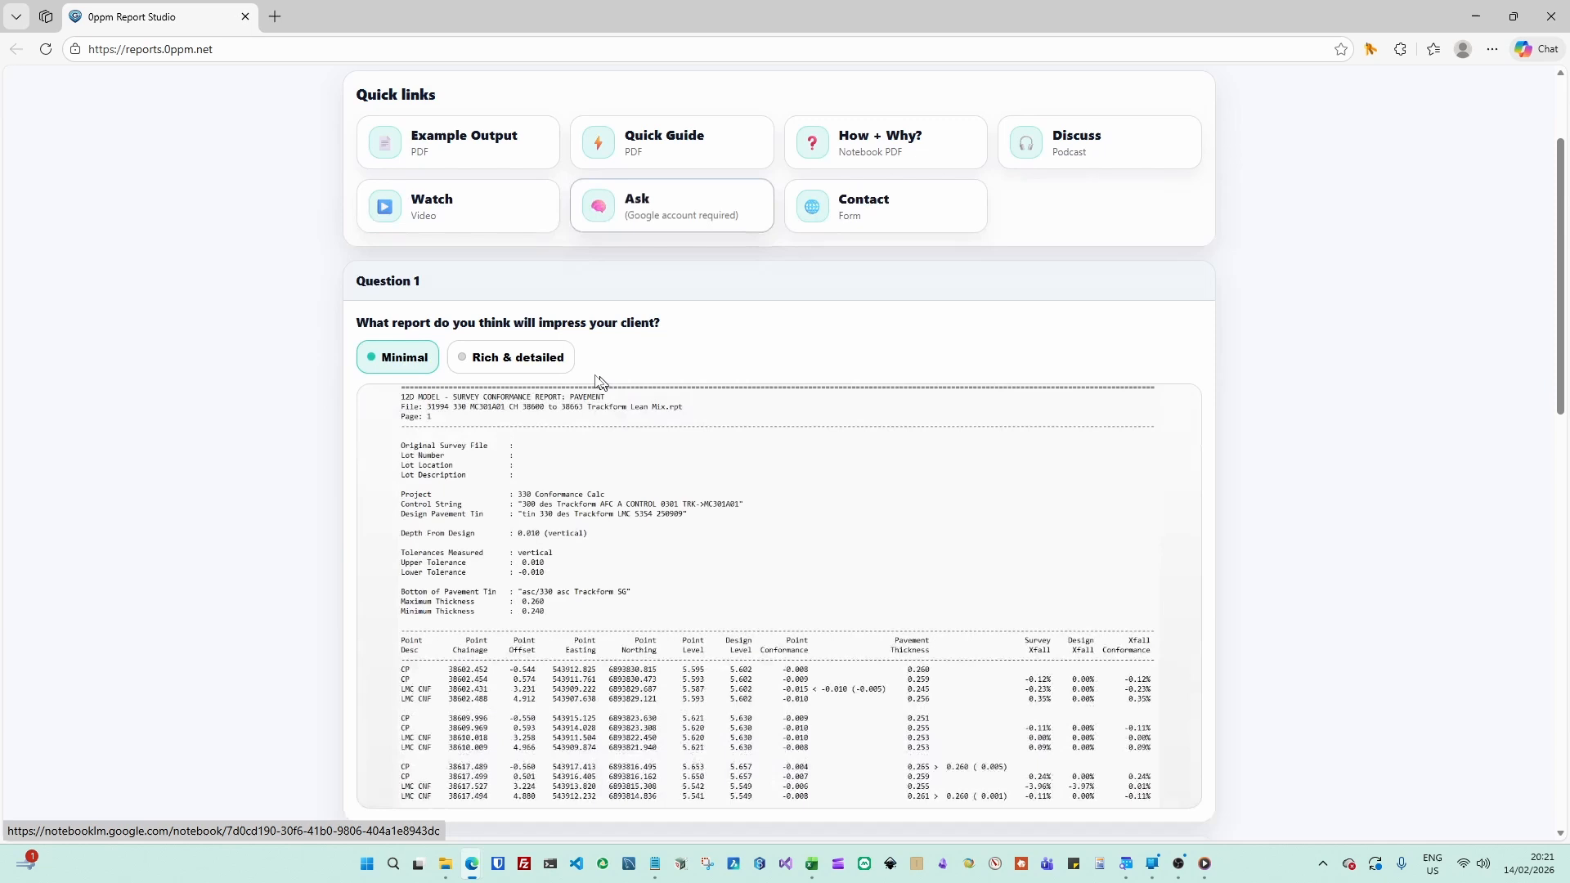
{"action": "left_click", "coordinate": [540, 360]}
{"action": "scroll", "coordinate": [587, 430], "scroll_direction": "down", "scroll_amount": 5}
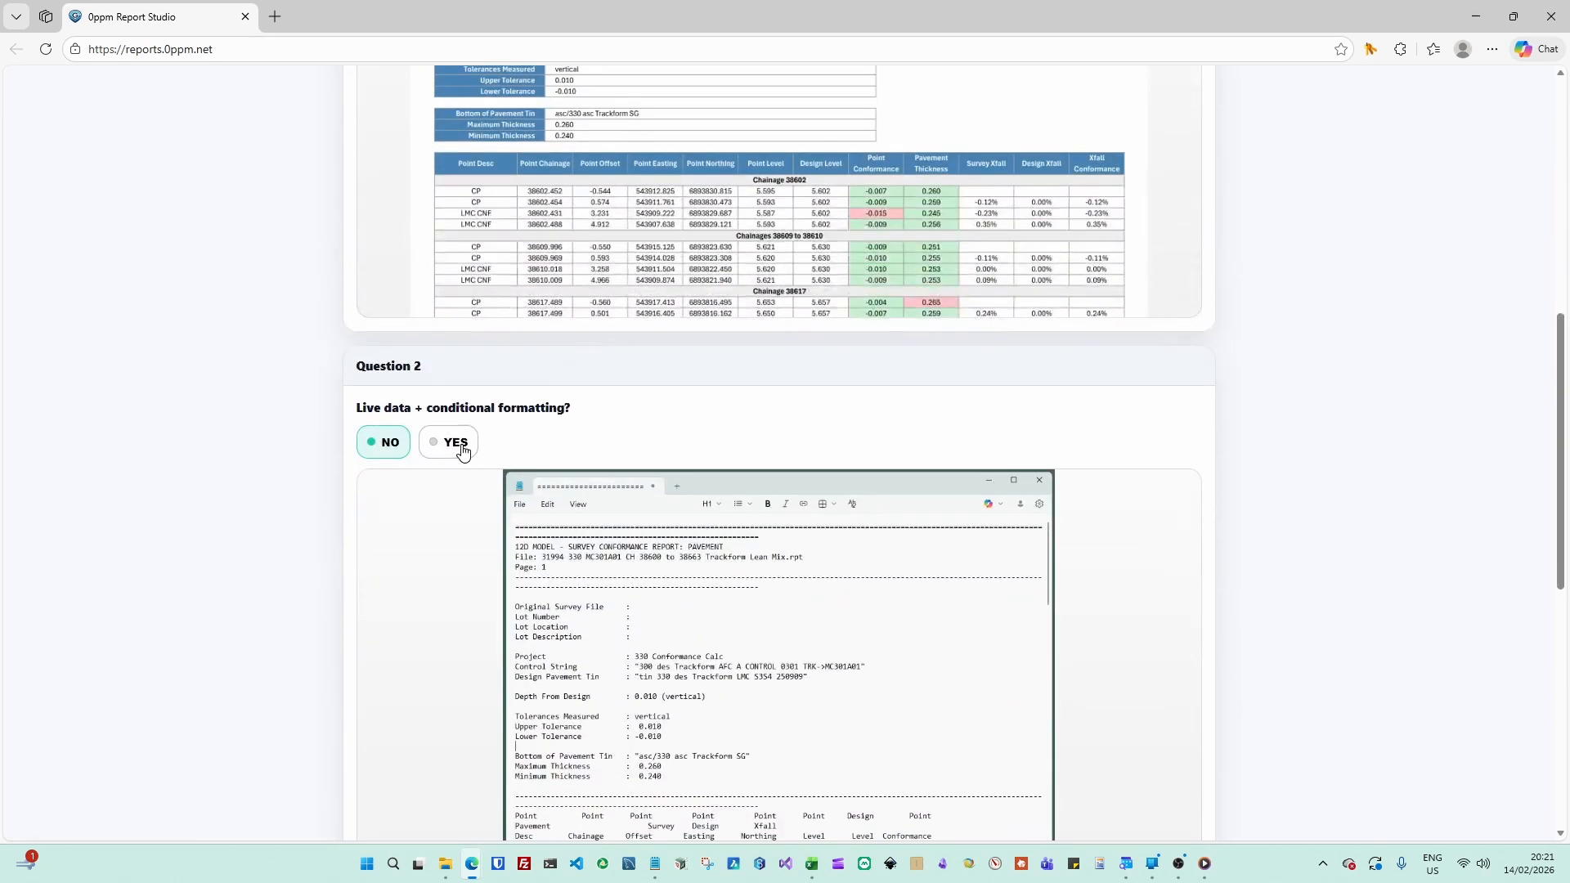
{"action": "left_click", "coordinate": [455, 442]}
{"action": "scroll", "coordinate": [543, 443], "scroll_direction": "down", "scroll_amount": 8}
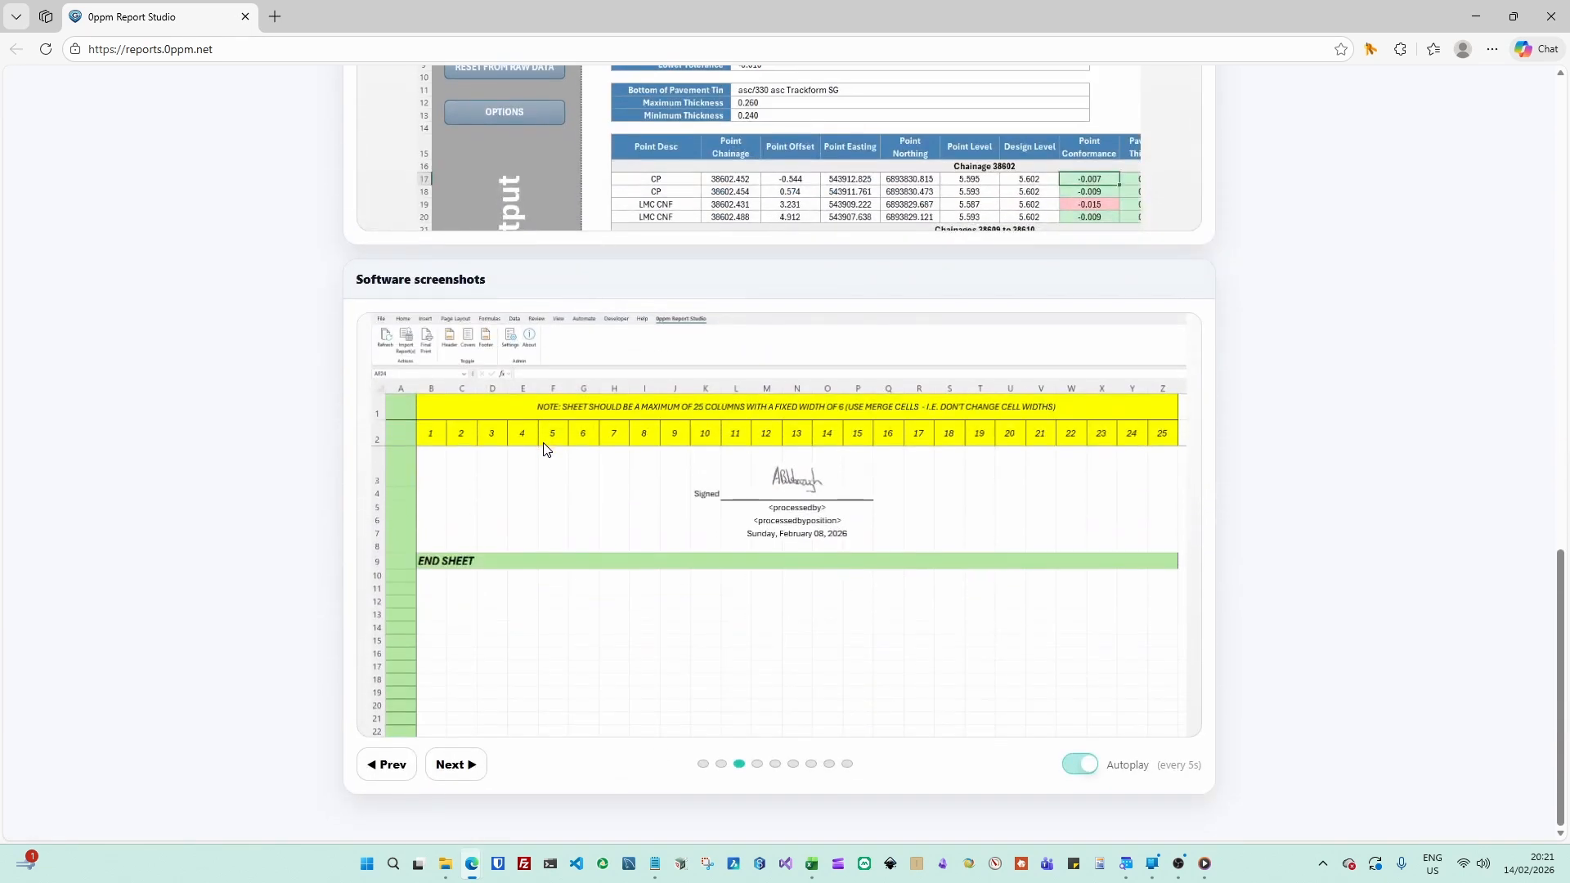
Advance through four of the website's software screenshots and return to the quick links
{"action": "left_click", "coordinate": [448, 767]}
{"action": "left_click", "coordinate": [449, 767]}
{"action": "left_click", "coordinate": [449, 767]}
{"action": "left_click", "coordinate": [449, 767]}
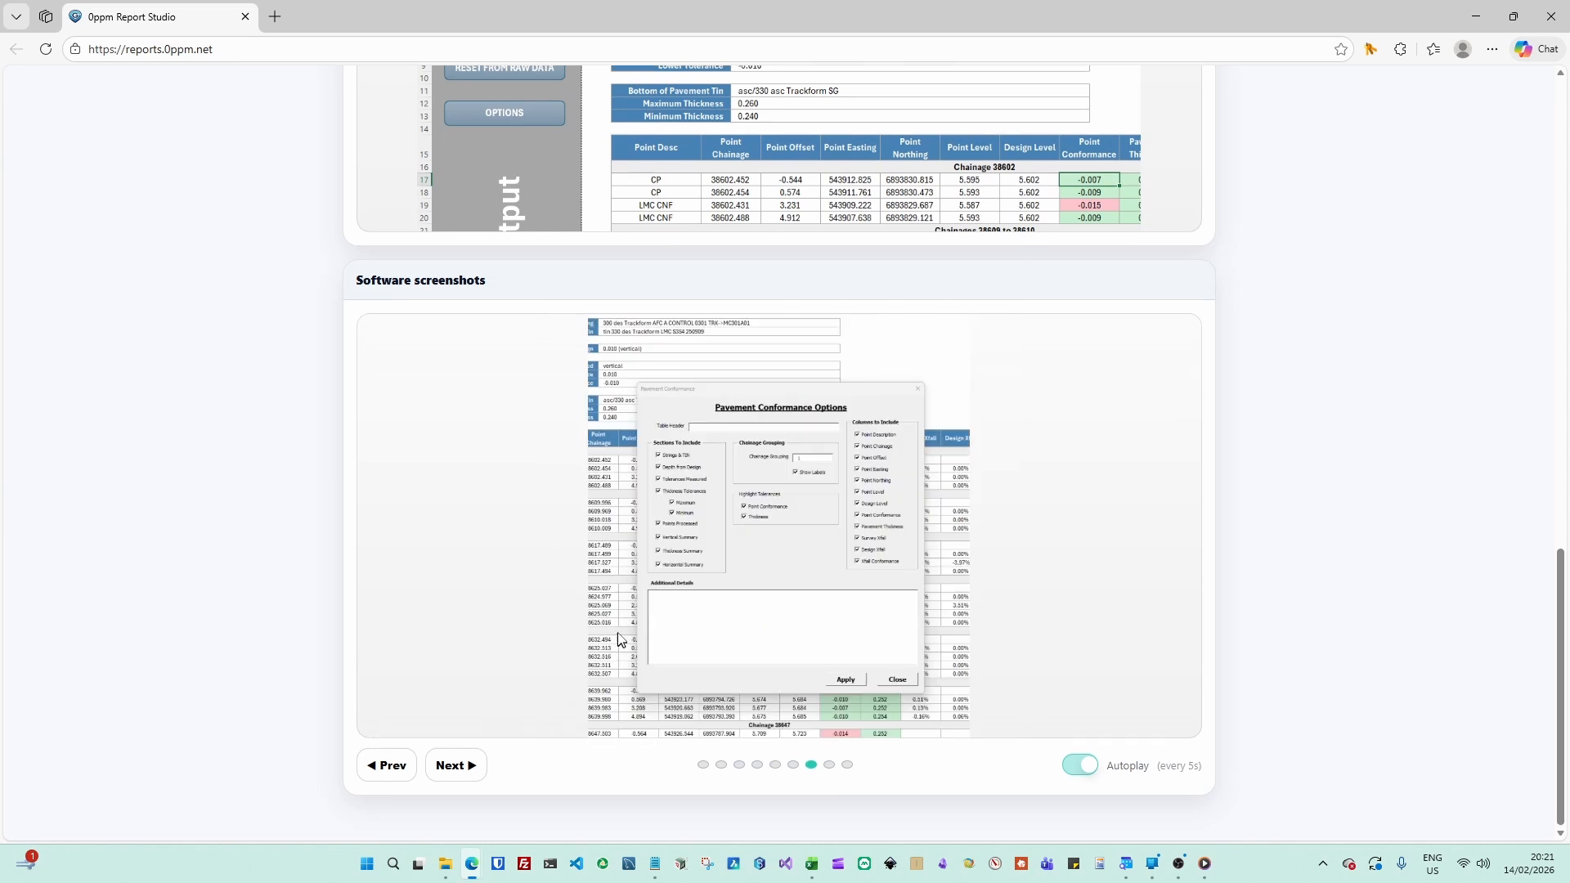
{"action": "scroll", "coordinate": [619, 638], "scroll_direction": "up", "scroll_amount": 15}
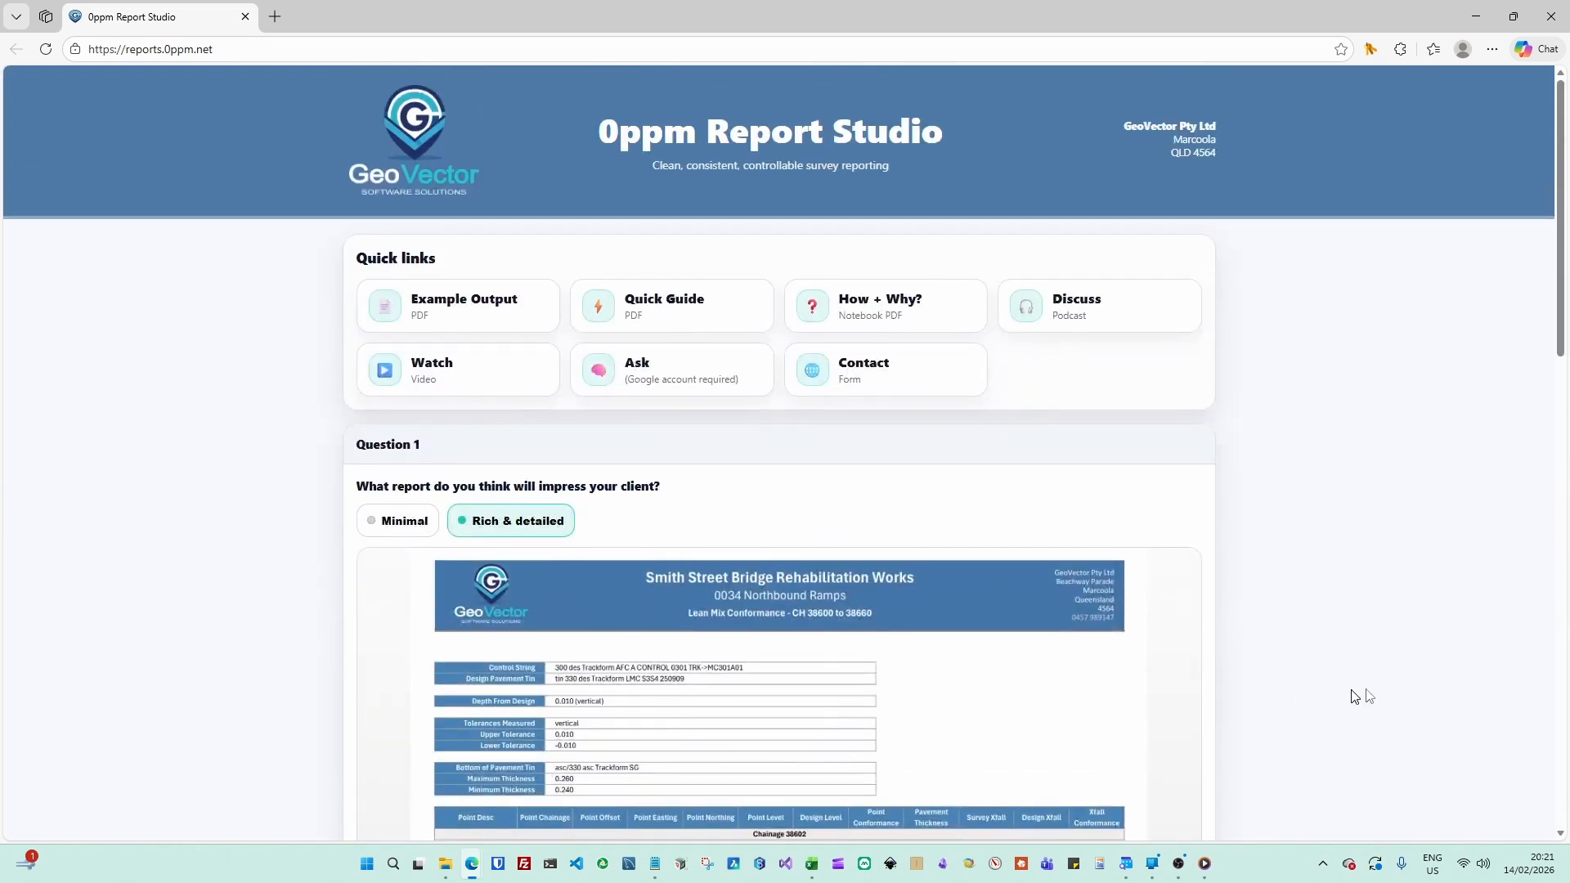